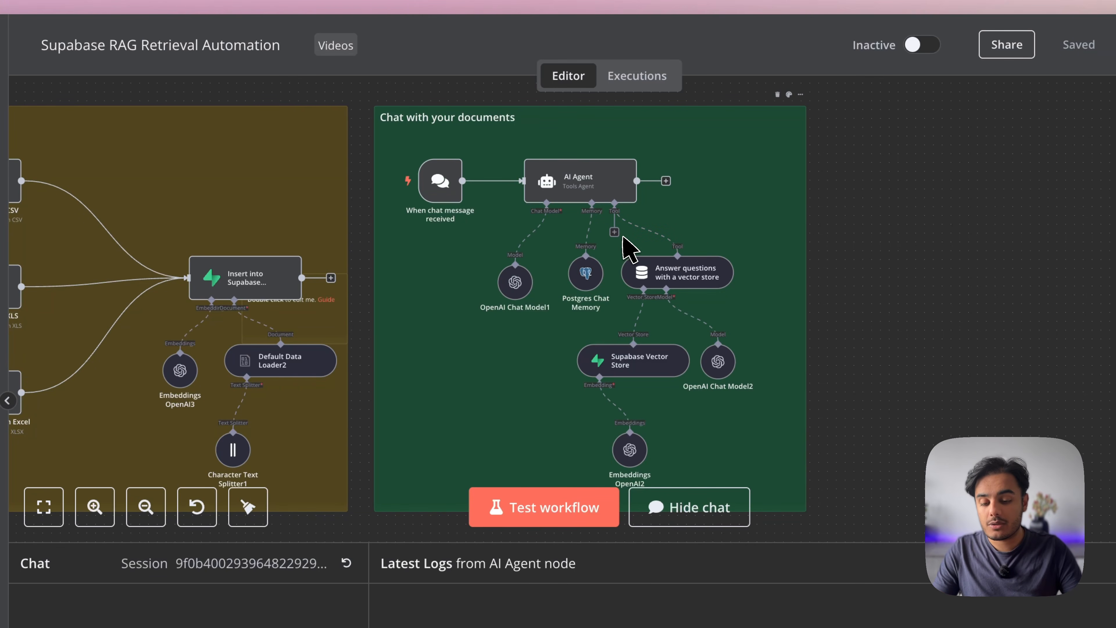
Highlight the Product Code, Net Price and Document Name columns in the sheet
{"action": "scroll", "coordinate": [347, 303], "scroll_direction": "left", "scroll_amount": 10}
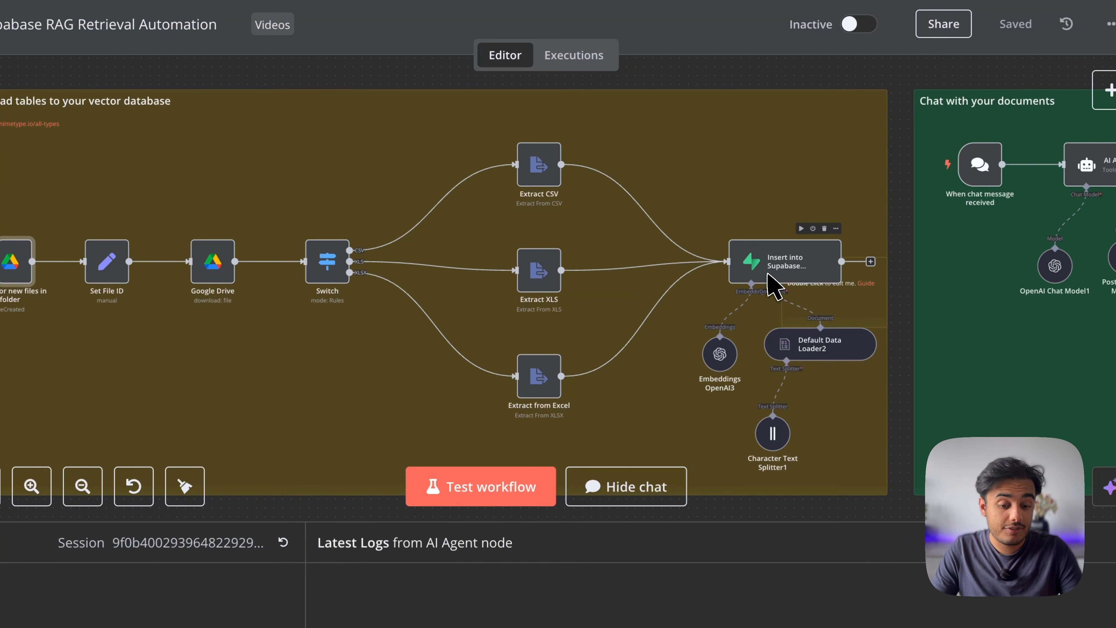
{"action": "scroll", "coordinate": [773, 286], "scroll_direction": "right", "scroll_amount": 10}
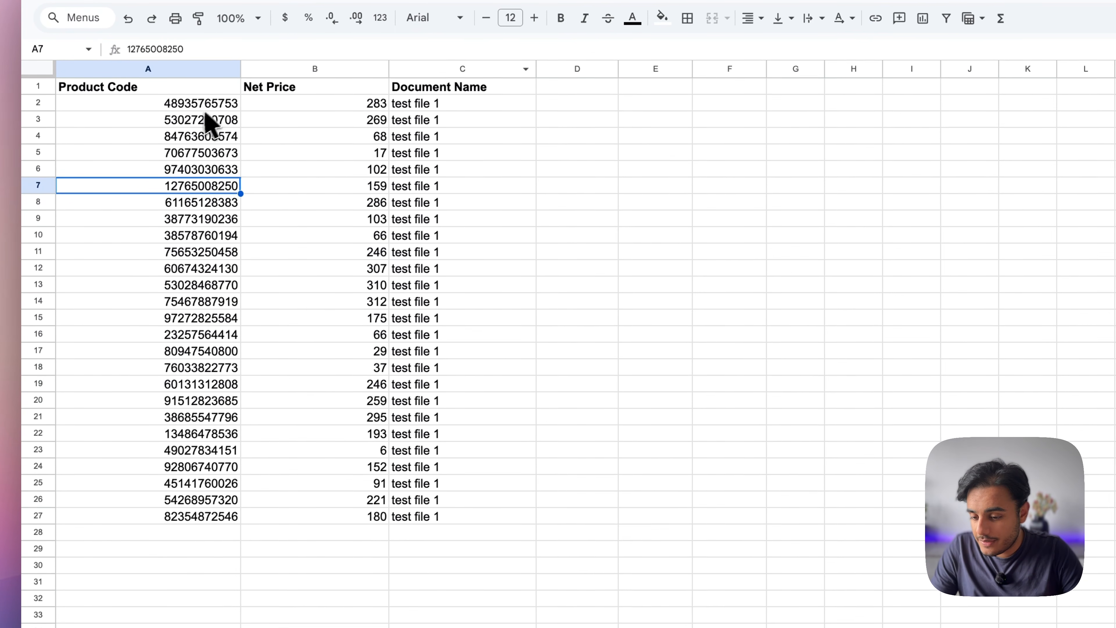
{"action": "left_click", "coordinate": [212, 105]}
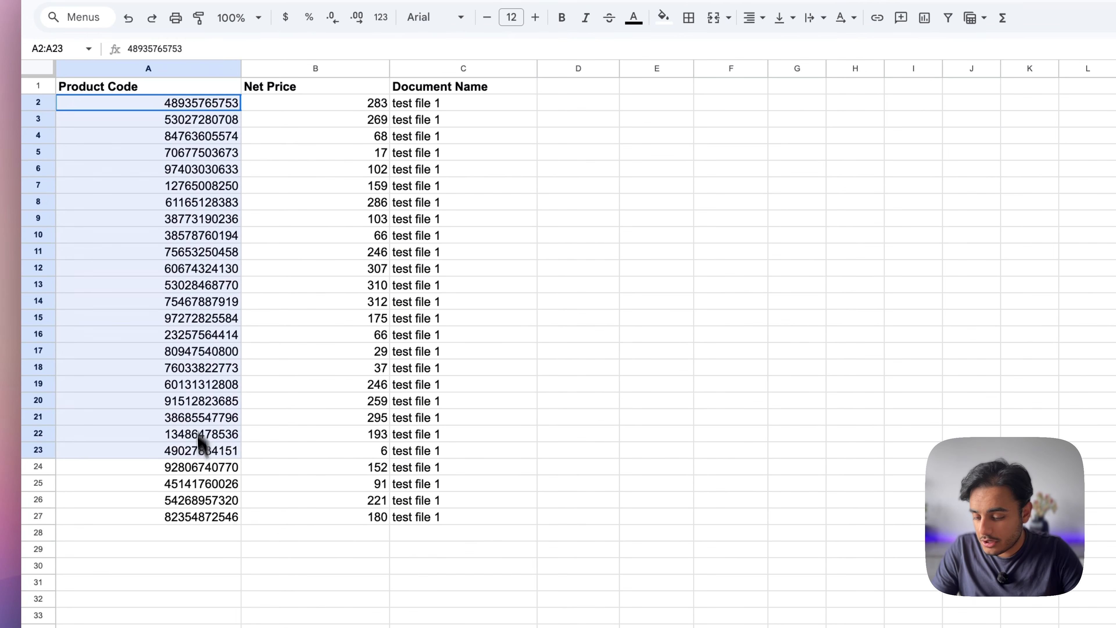
{"action": "left_click_drag", "start_coordinate": [200, 442], "coordinate": [200, 519]}
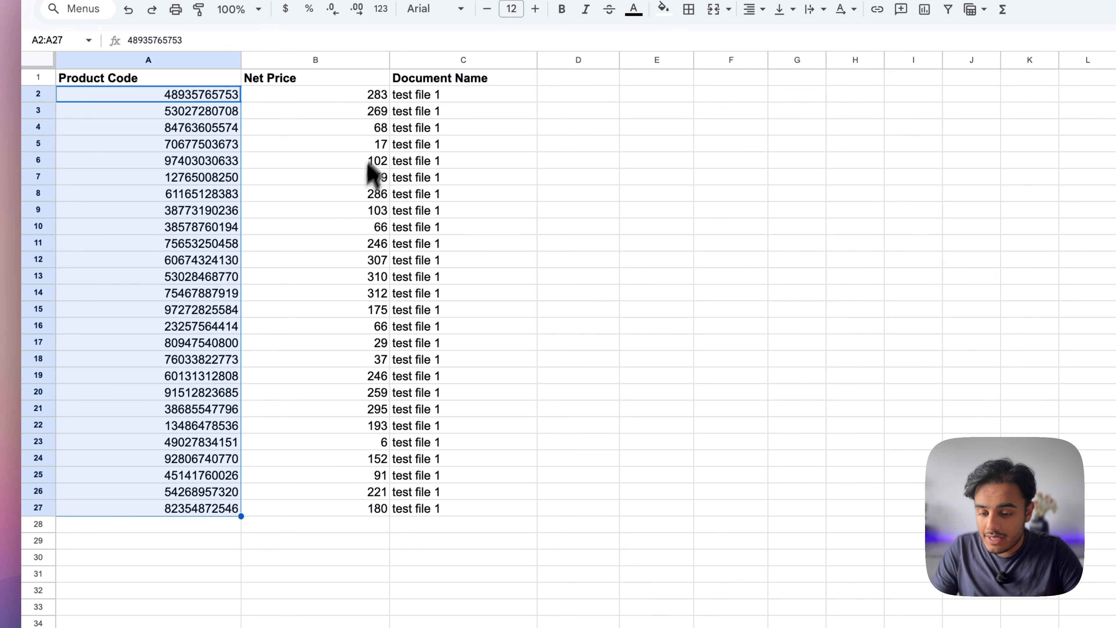
{"action": "left_click_drag", "start_coordinate": [374, 103], "coordinate": [347, 541]}
{"action": "left_click_drag", "start_coordinate": [457, 94], "coordinate": [460, 445]}
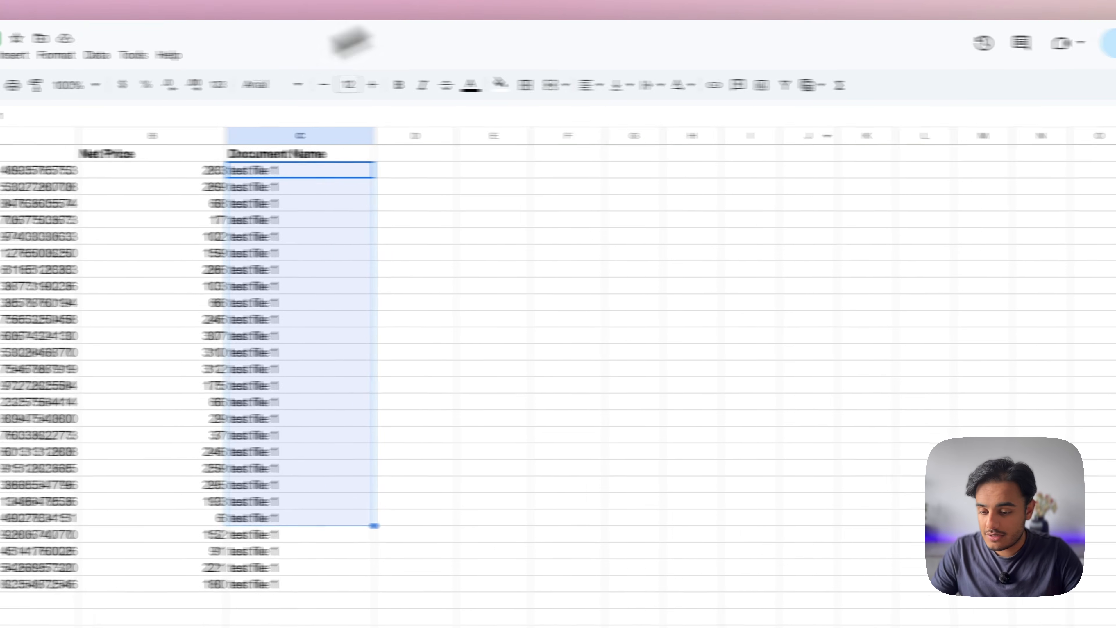
{"action": "left_click", "coordinate": [125, 288]}
{"action": "key", "text": "ctrl+c"}
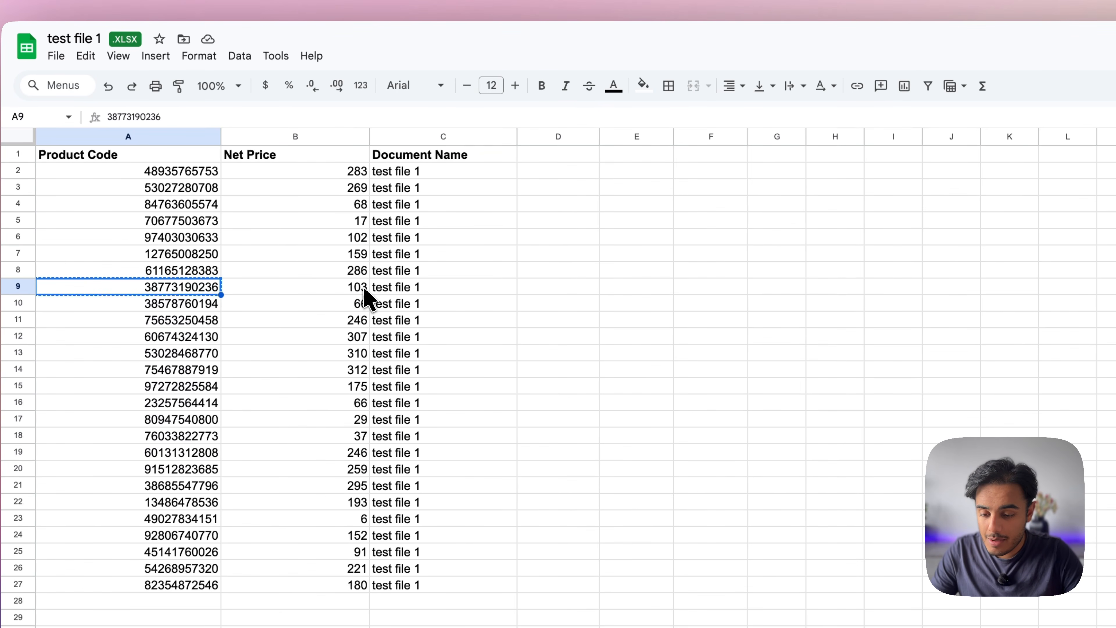
{"action": "left_click", "coordinate": [344, 288]}
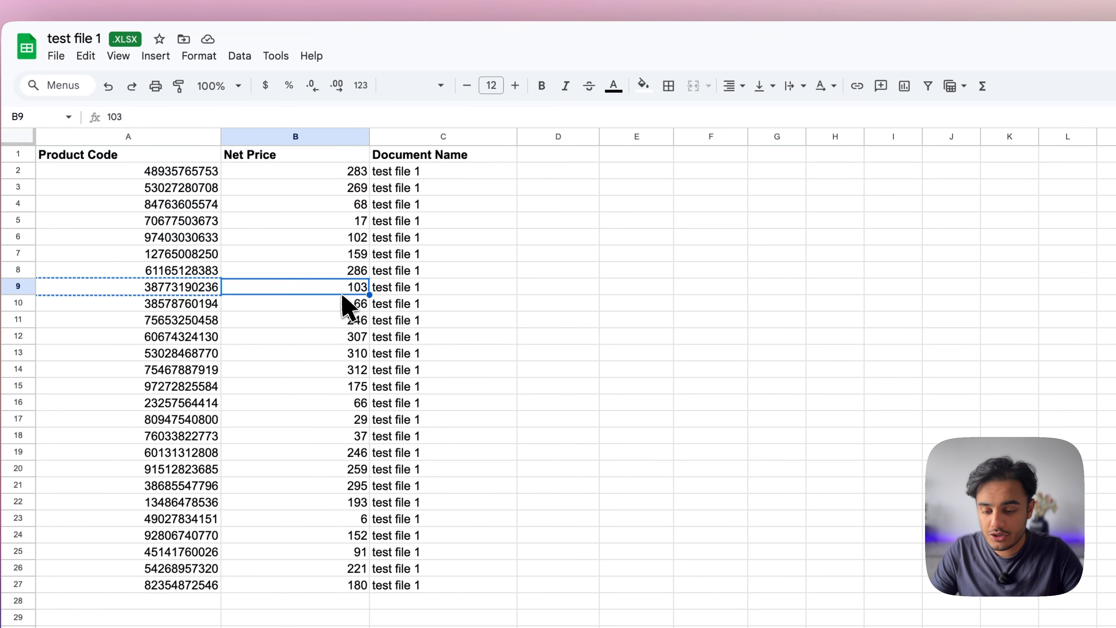
{"action": "left_click", "coordinate": [203, 292]}
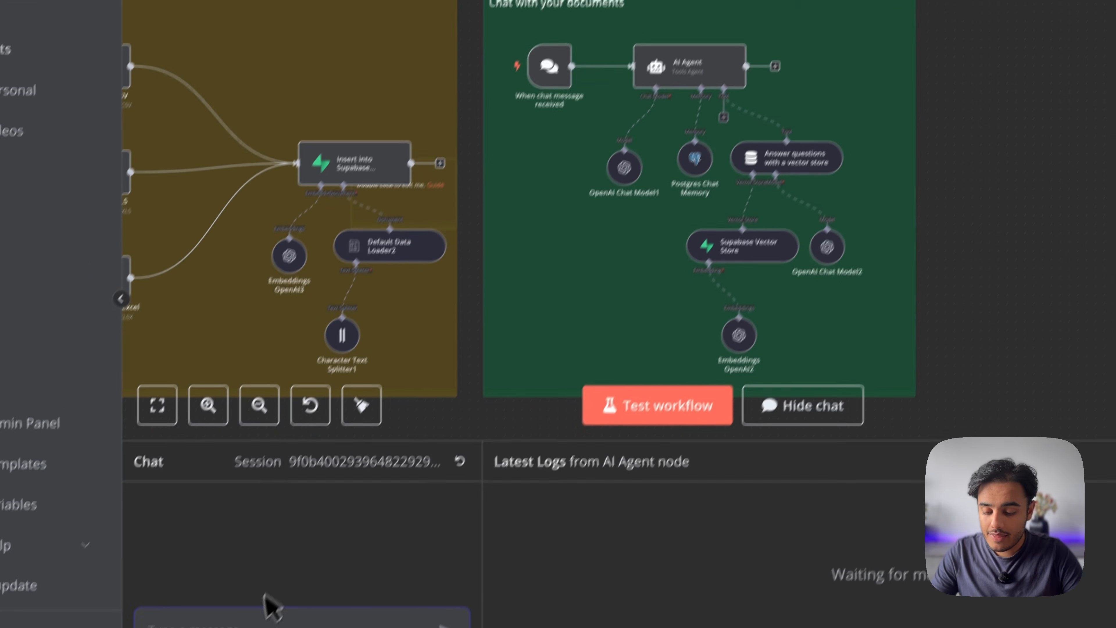
{"action": "type", "text": "Tell me the net price o"}
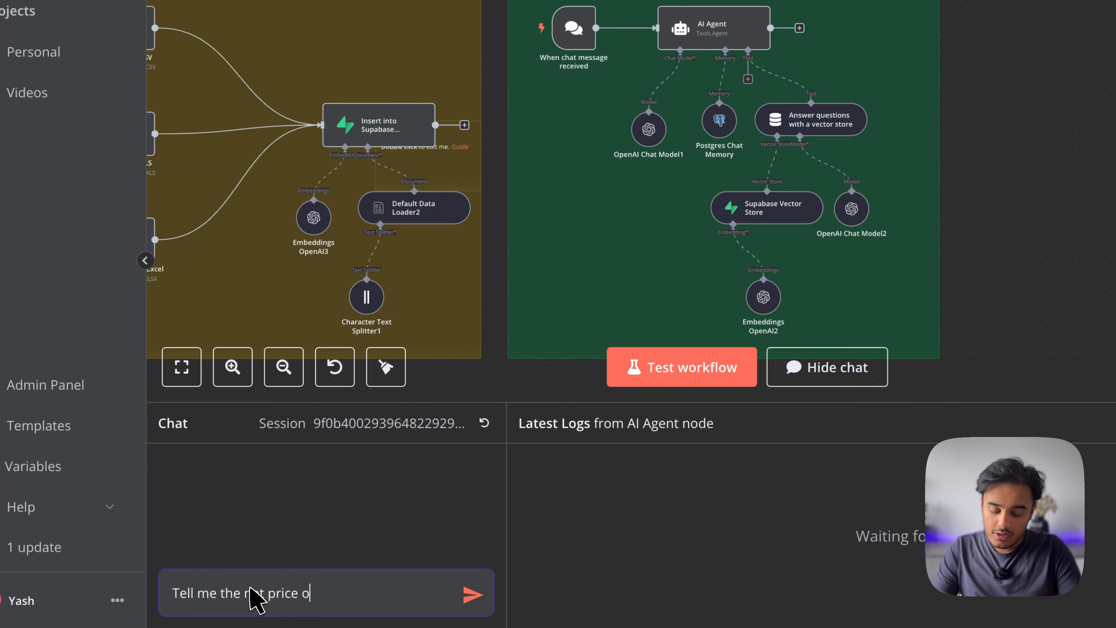
{"action": "type", "text": "f product cod"}
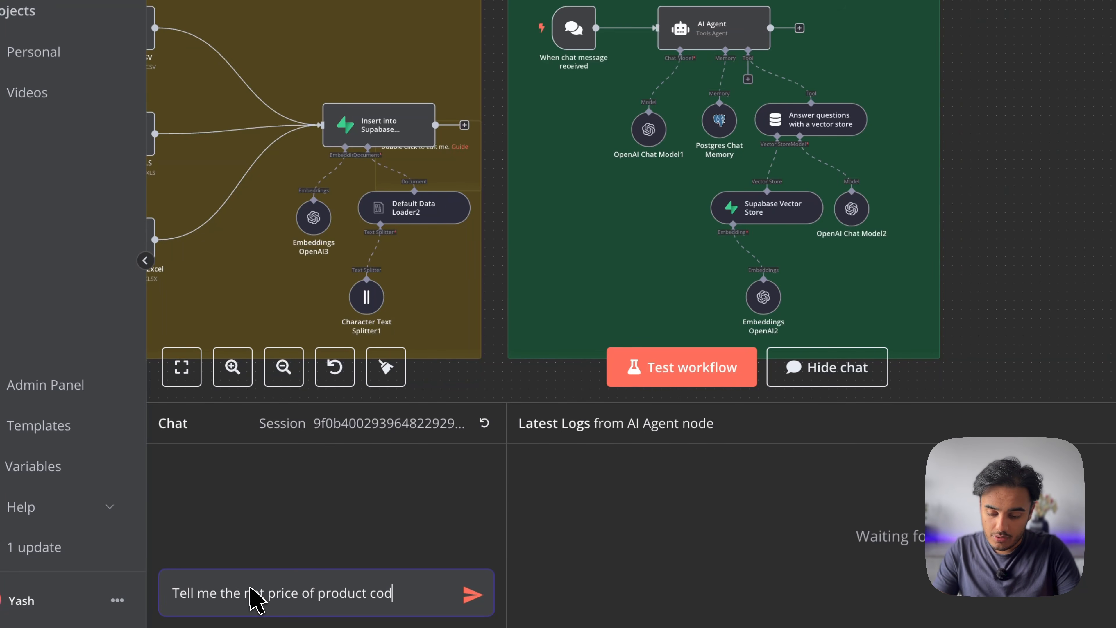
{"action": "type", "text": "e"}
{"action": "key", "text": "ctrl+v"}
{"action": "key", "text": "Return"}
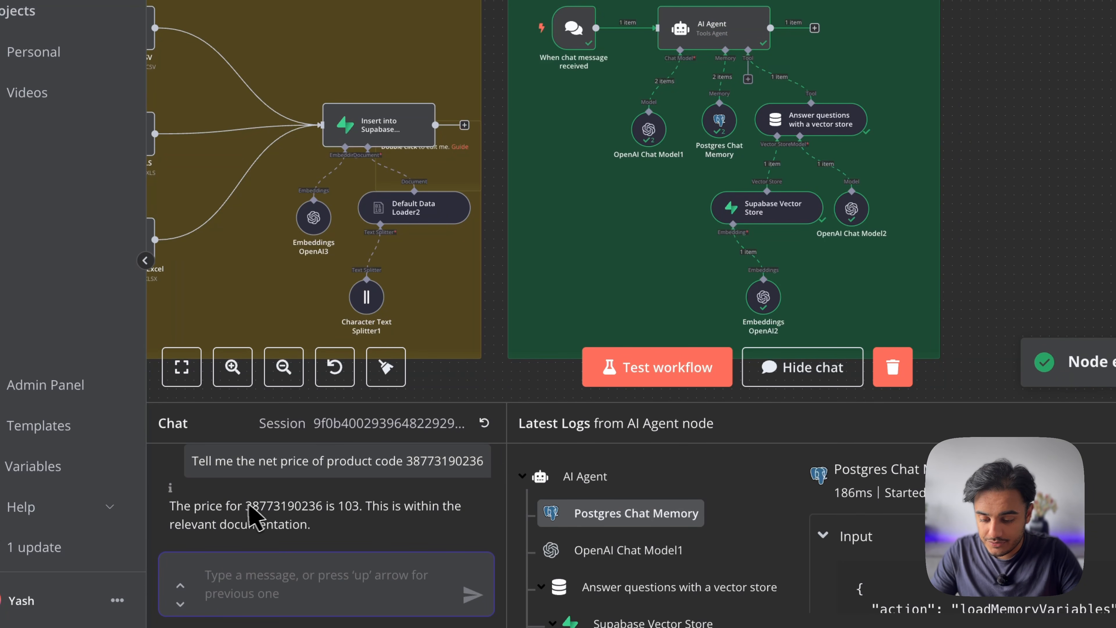
{"action": "left_click_drag", "start_coordinate": [246, 505], "coordinate": [325, 506]}
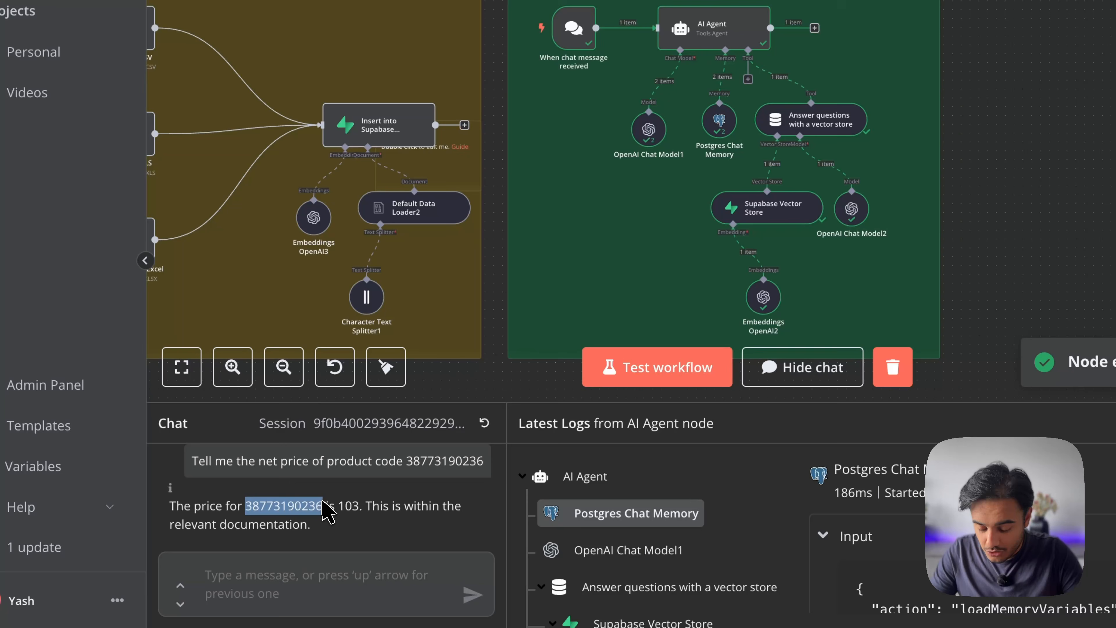
{"action": "left_click", "coordinate": [360, 503]}
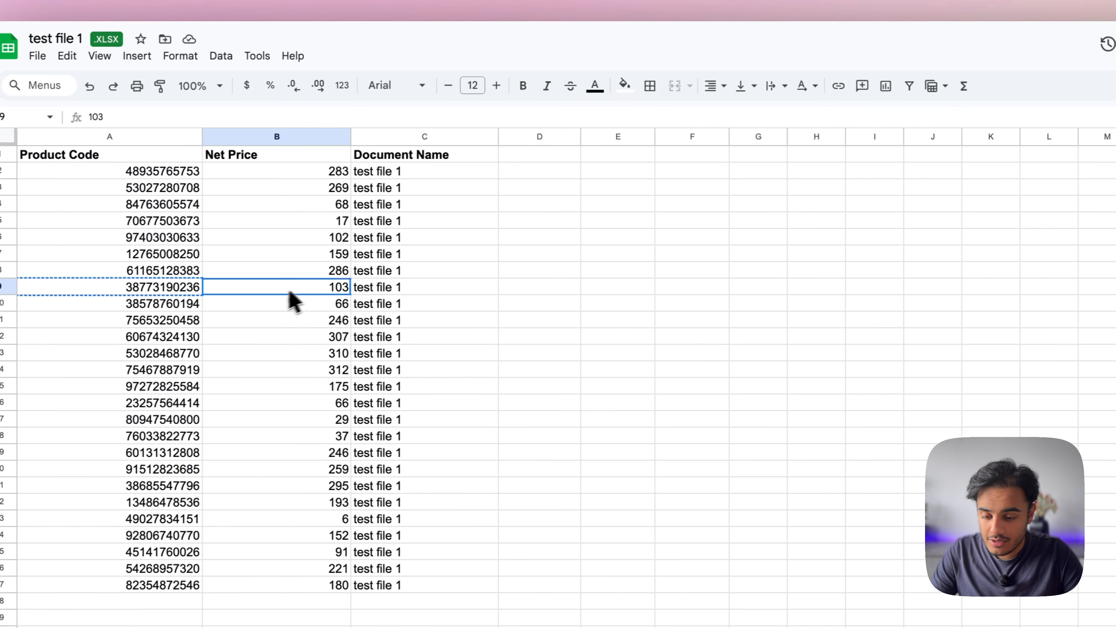
{"action": "left_click", "coordinate": [187, 286]}
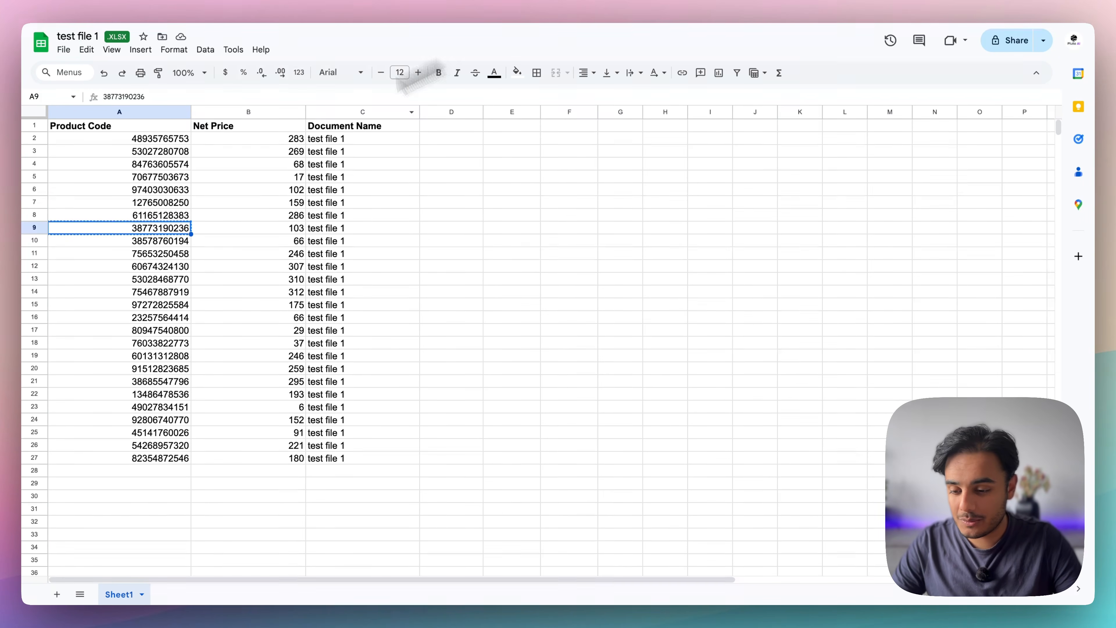
Highlight sample codes, net prices B4:B20 and document names C6:C23, then scroll to the Drive, Switch and Extract nodes
{"action": "left_click_drag", "start_coordinate": [123, 139], "coordinate": [162, 391]}
{"action": "left_click_drag", "start_coordinate": [290, 164], "coordinate": [289, 368]}
{"action": "left_click_drag", "start_coordinate": [340, 189], "coordinate": [362, 407]}
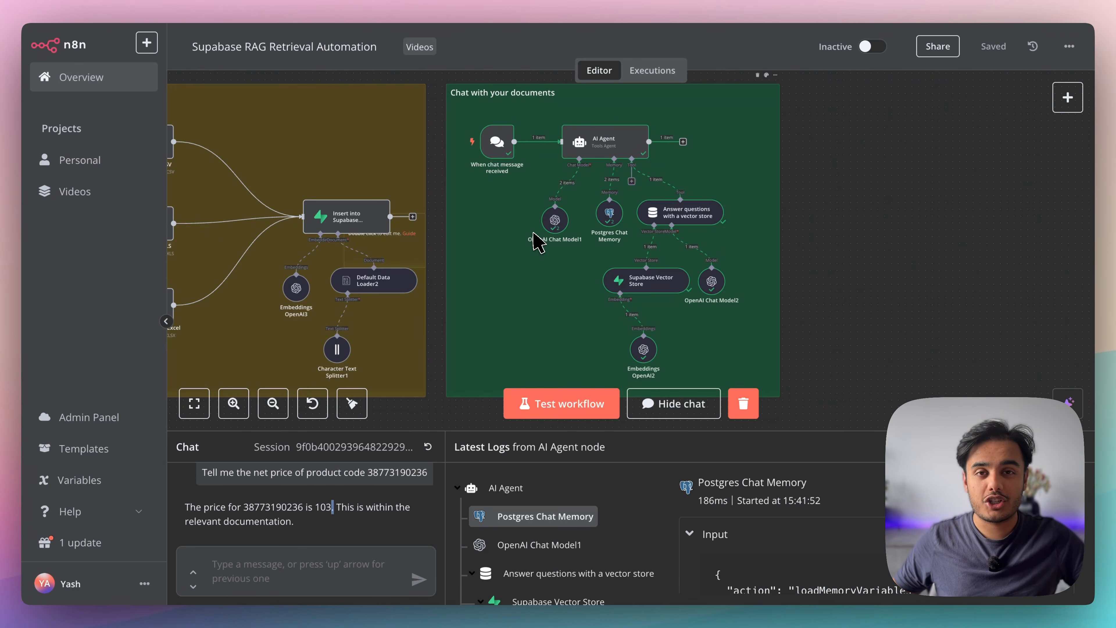
{"action": "scroll", "coordinate": [494, 306], "scroll_direction": "left", "scroll_amount": 7}
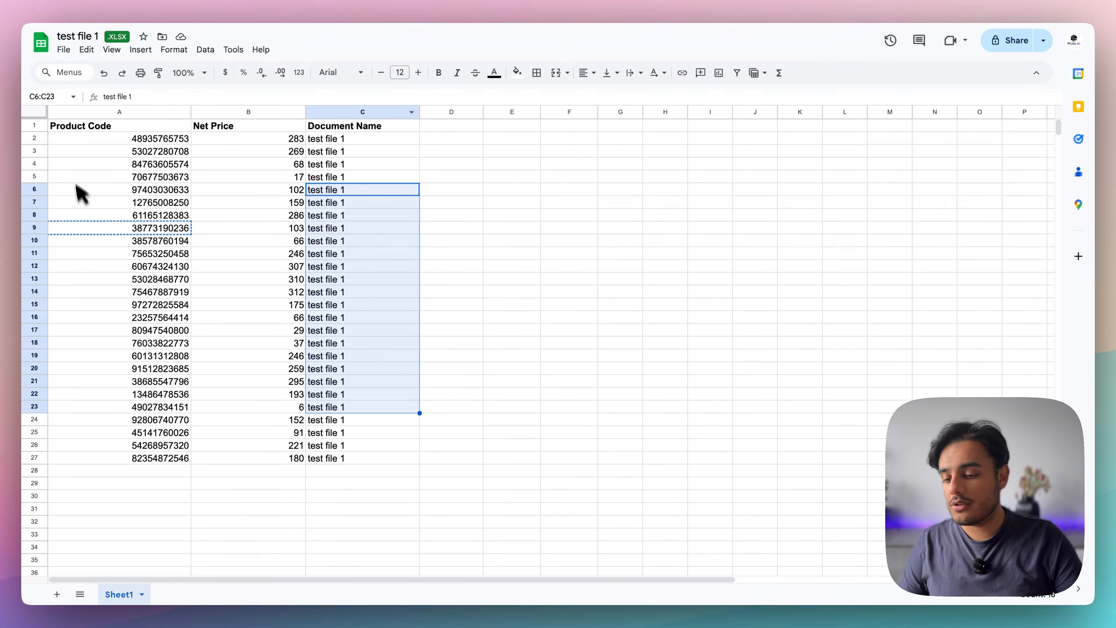
Highlight sample product codes and prices, then pan across Set File ID, Google Drive, Switch and Extract nodes
{"action": "left_click_drag", "start_coordinate": [84, 151], "coordinate": [349, 411]}
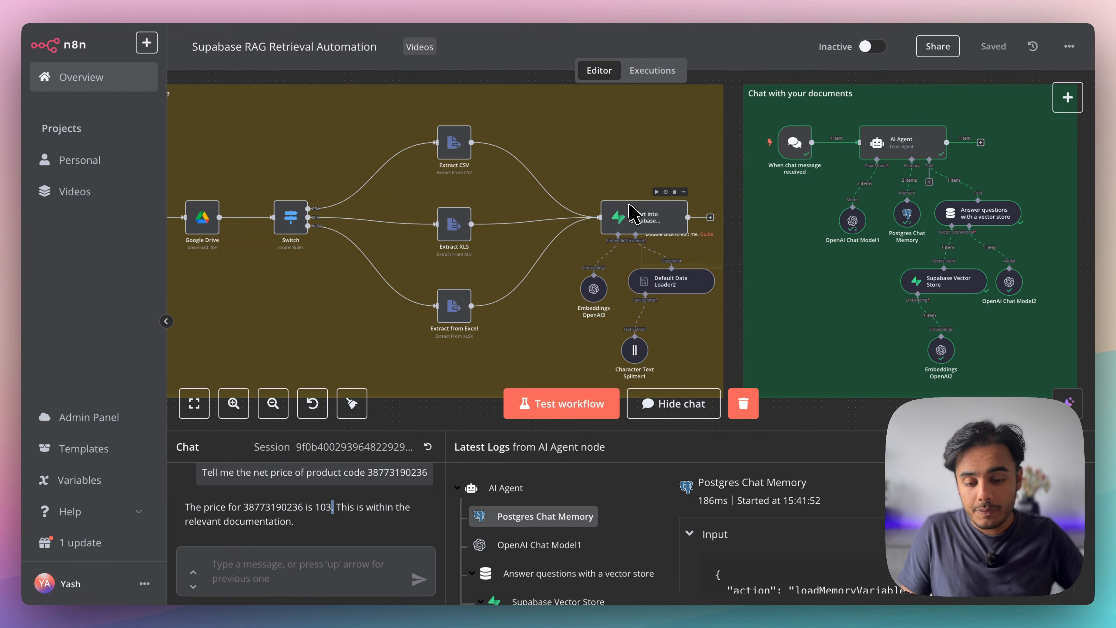
{"action": "scroll", "coordinate": [470, 179], "scroll_direction": "left", "scroll_amount": 5}
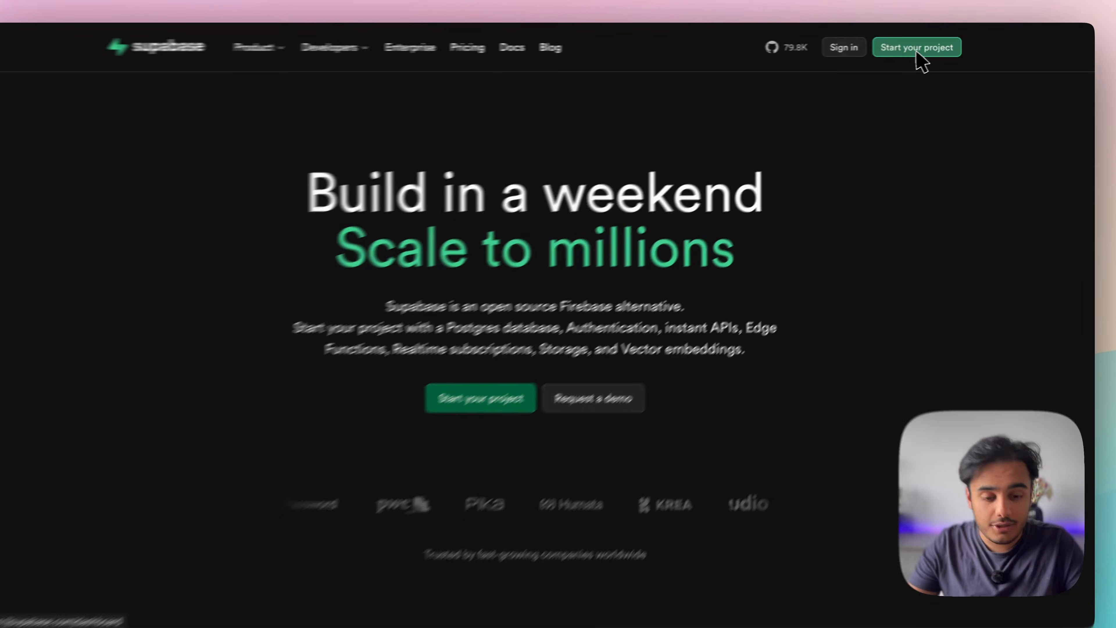
Register a new Supabase account with the account email address and a pasted password
{"action": "left_click", "coordinate": [917, 49]}
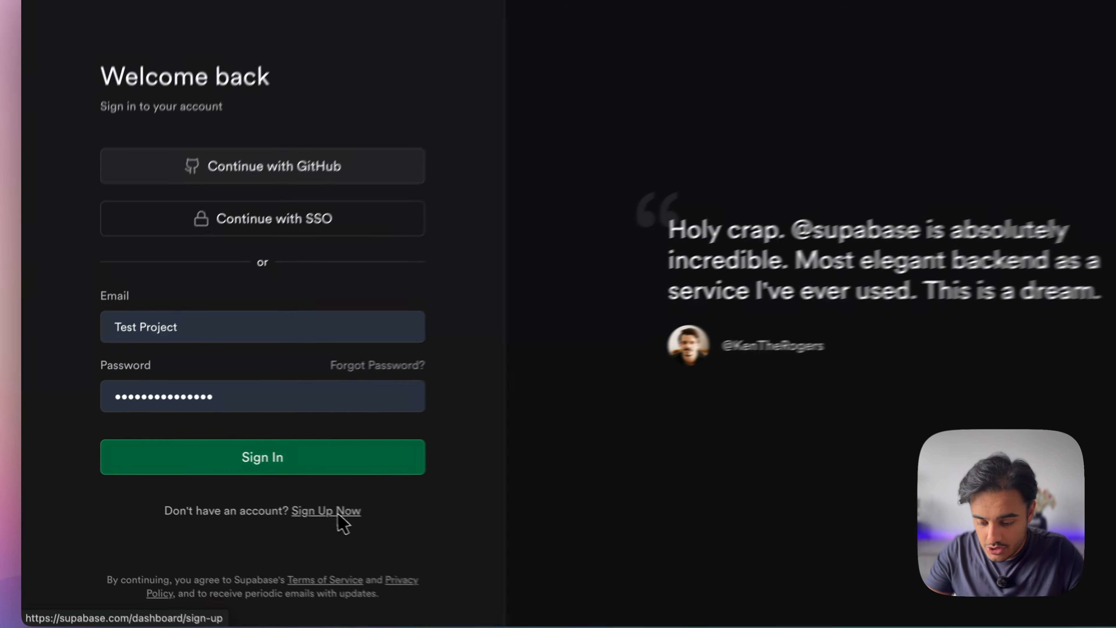
{"action": "left_click", "coordinate": [339, 513]}
{"action": "left_click", "coordinate": [206, 274]}
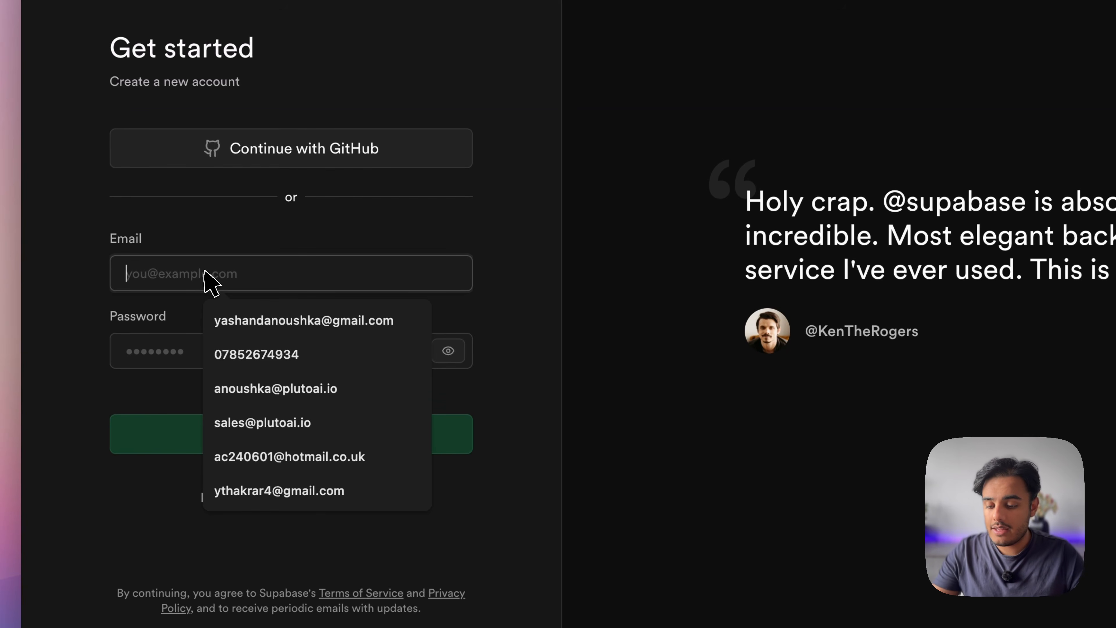
{"action": "left_click", "coordinate": [258, 233]}
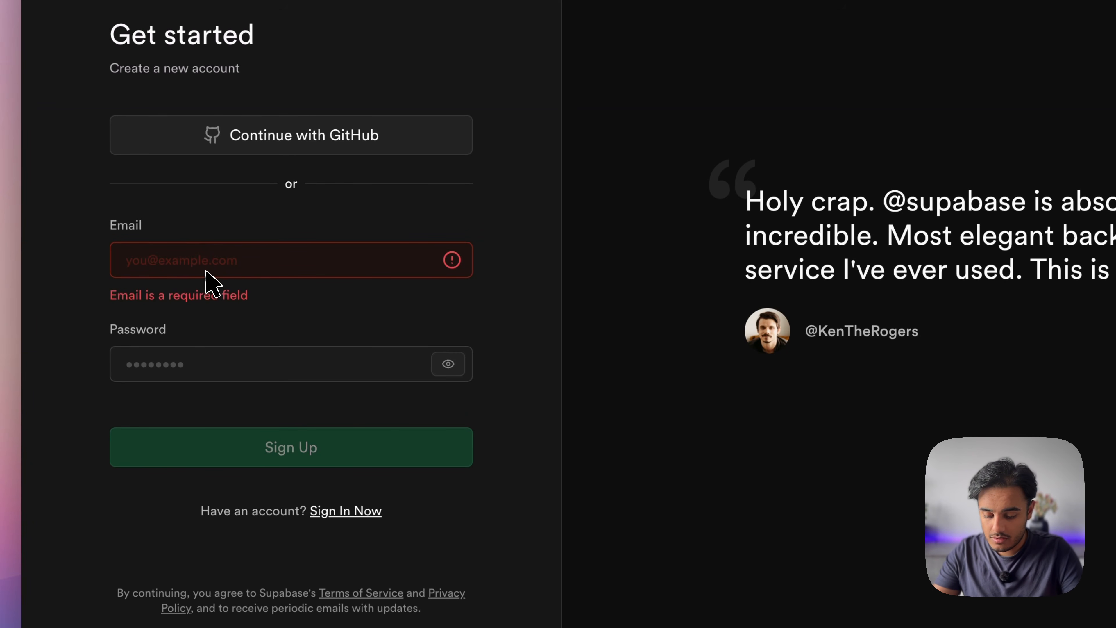
{"action": "left_click", "coordinate": [205, 275]}
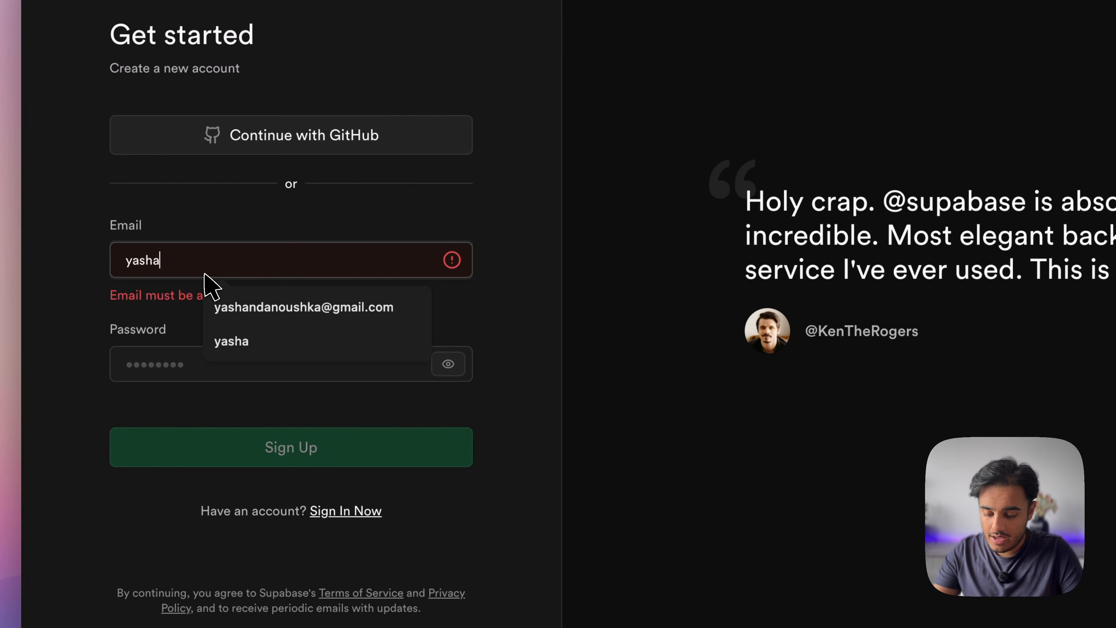
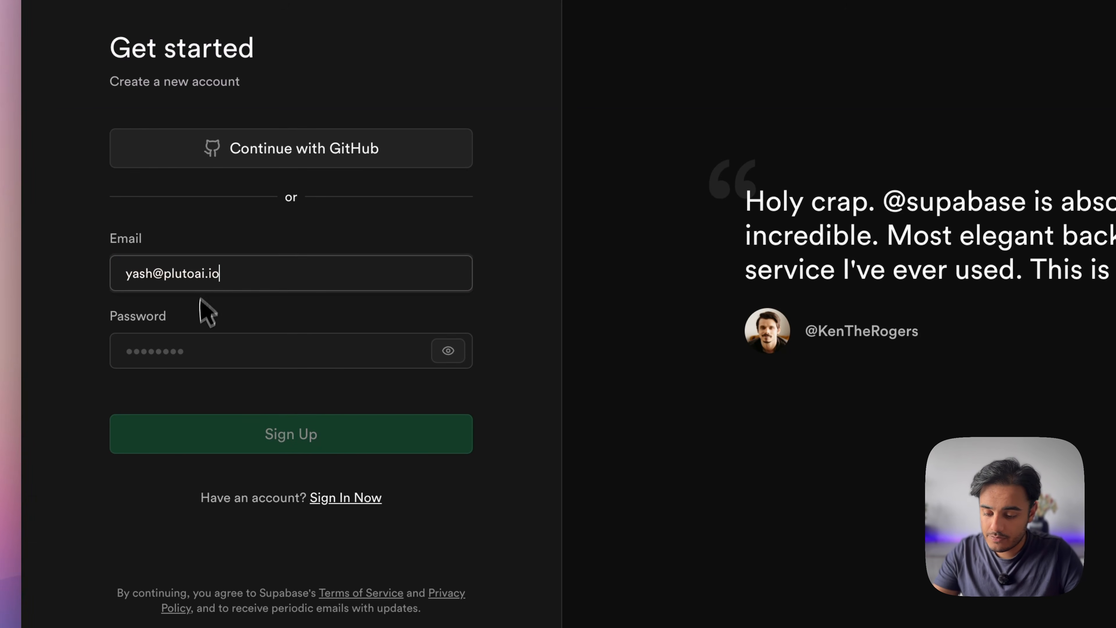
{"action": "left_click", "coordinate": [180, 357]}
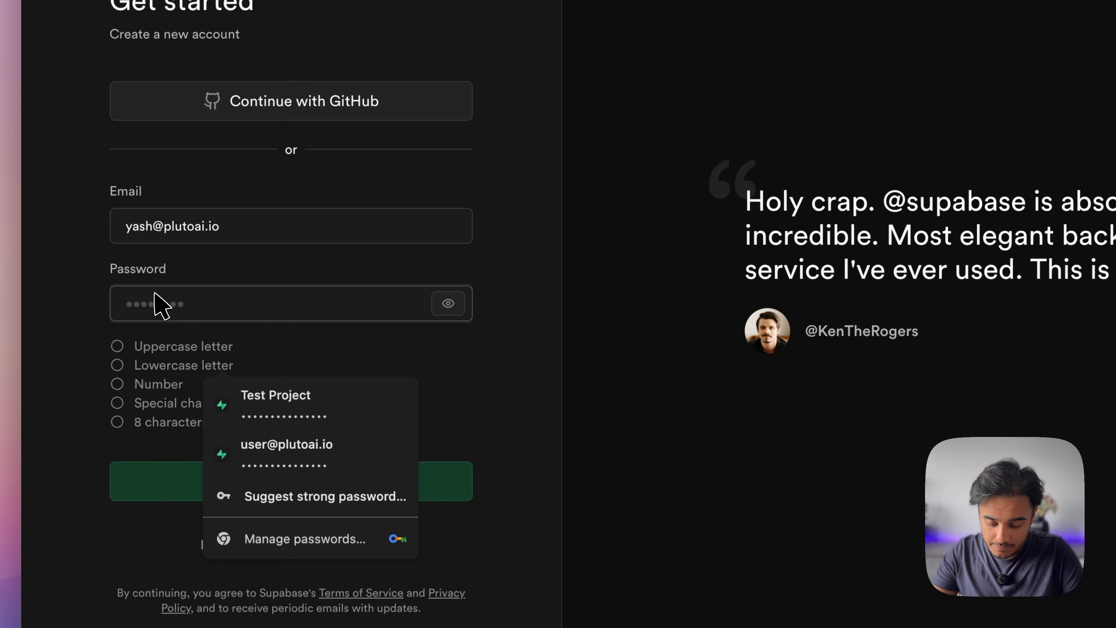
{"action": "key", "text": "super+v"}
{"action": "left_click", "coordinate": [300, 483]}
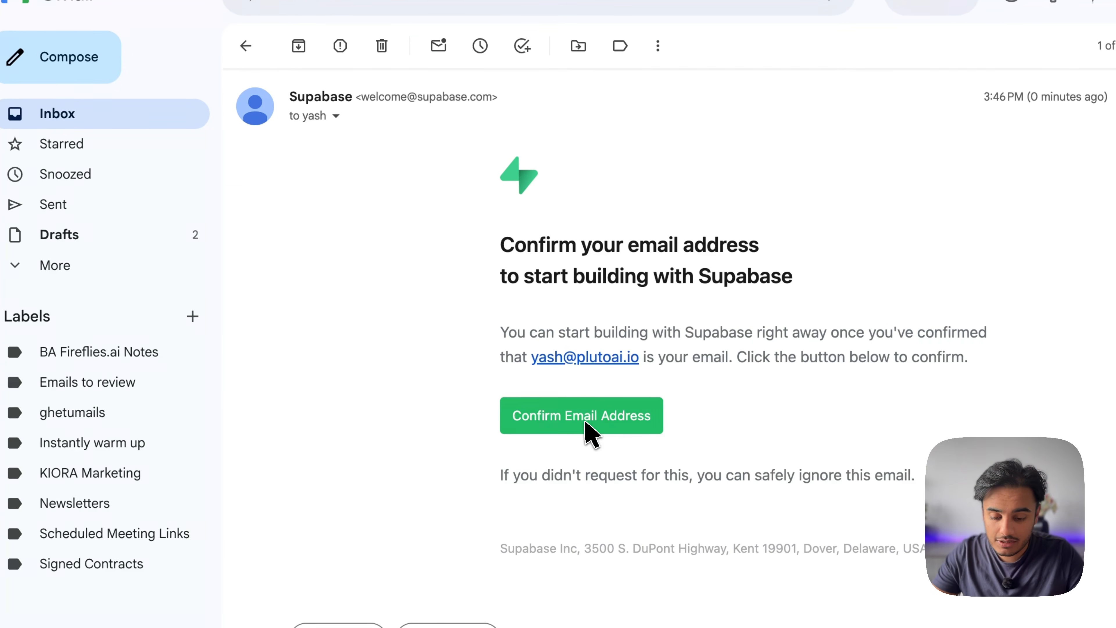
Use the Confirm Email Address link in the Supabase welcome email
{"action": "left_click", "coordinate": [585, 421]}
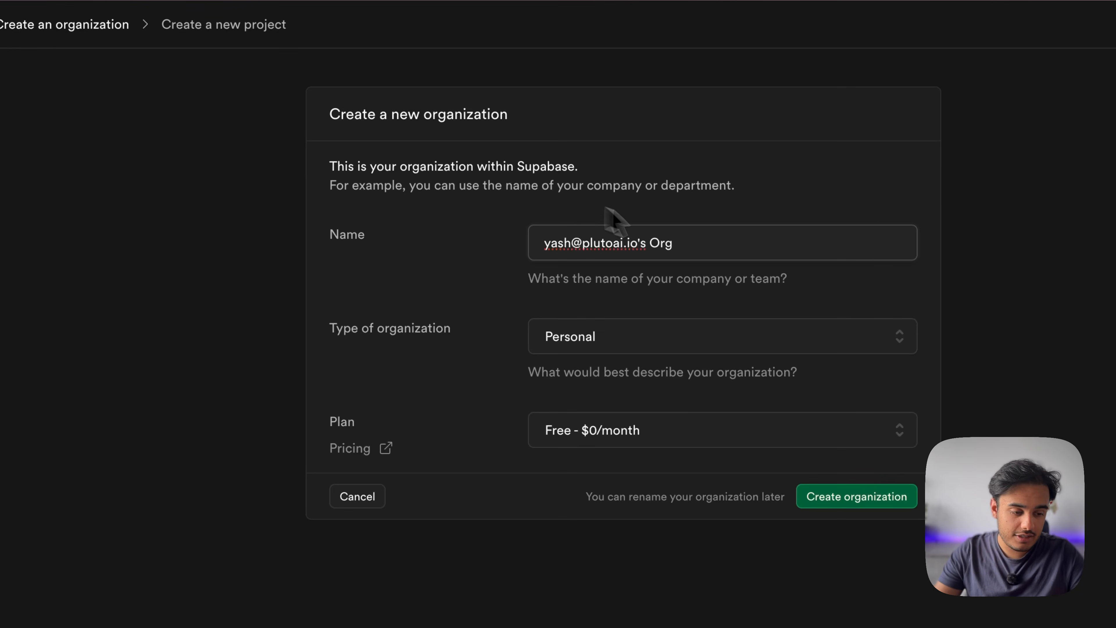
Name the organization after the user, keep Personal type and the Free plan, and create it
{"action": "left_click_drag", "start_coordinate": [646, 242], "coordinate": [505, 241]}
{"action": "type", "text": "Ya"}
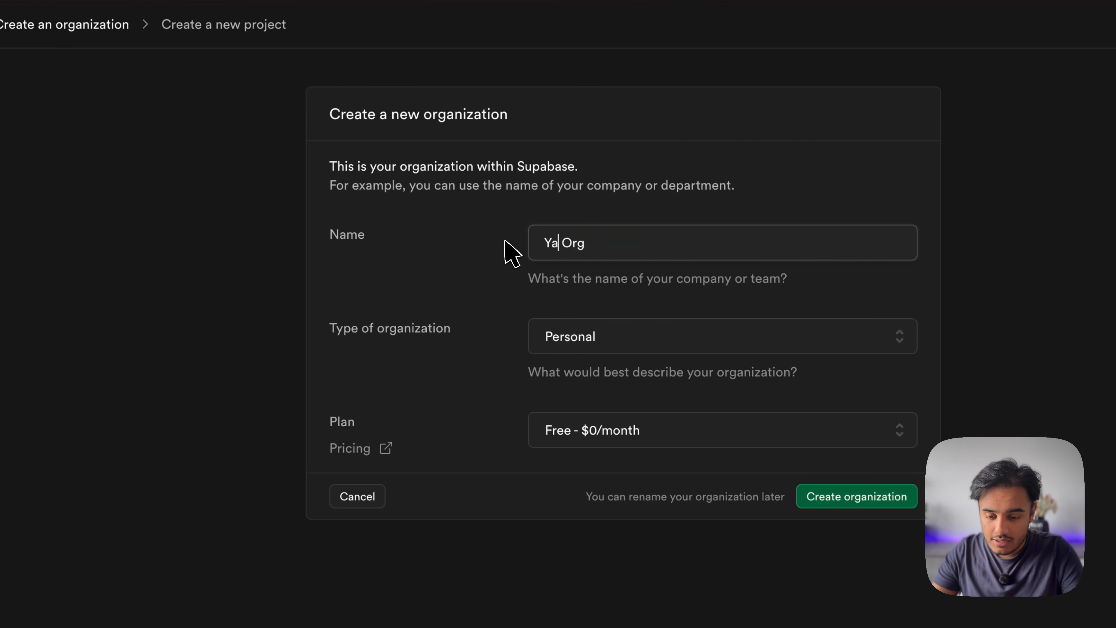
{"action": "type", "text": "sh's test"}
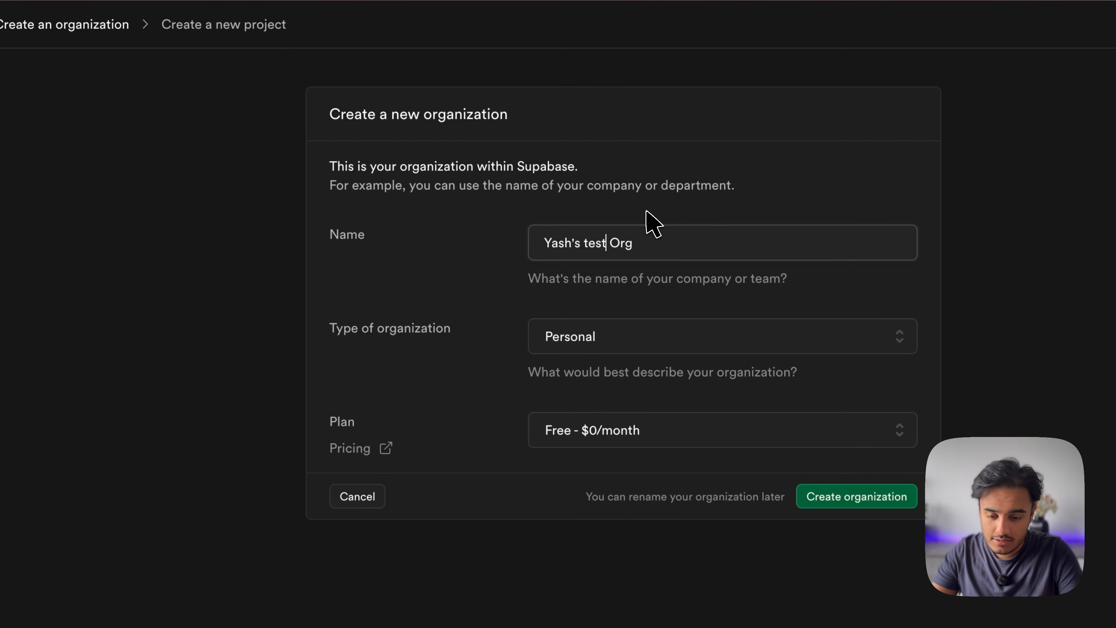
{"action": "left_click", "coordinate": [621, 244]}
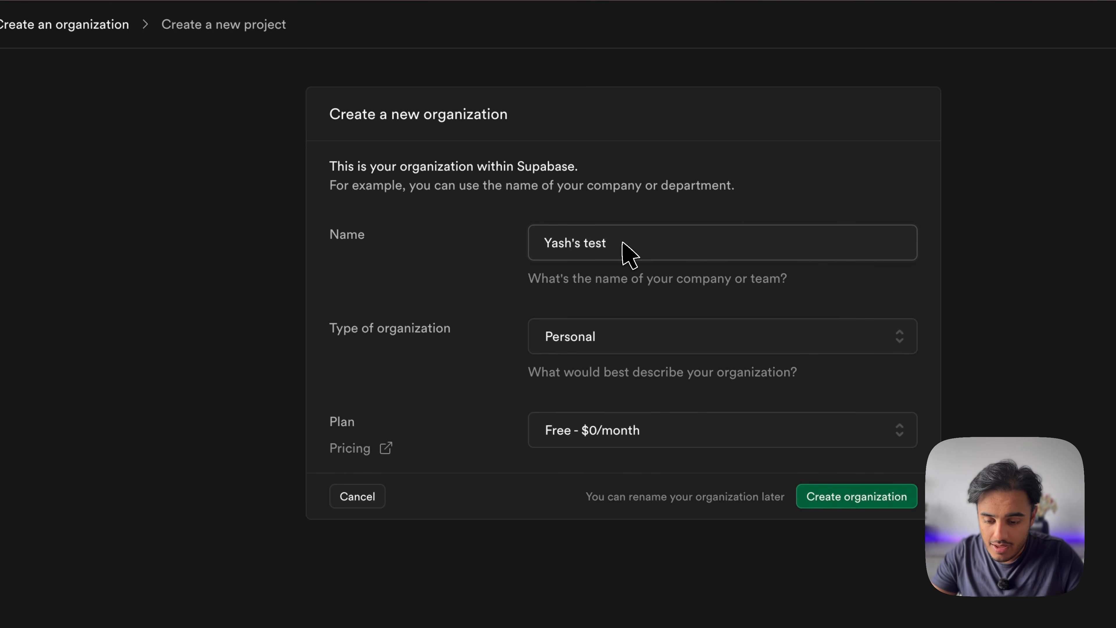
{"action": "left_click", "coordinate": [659, 344]}
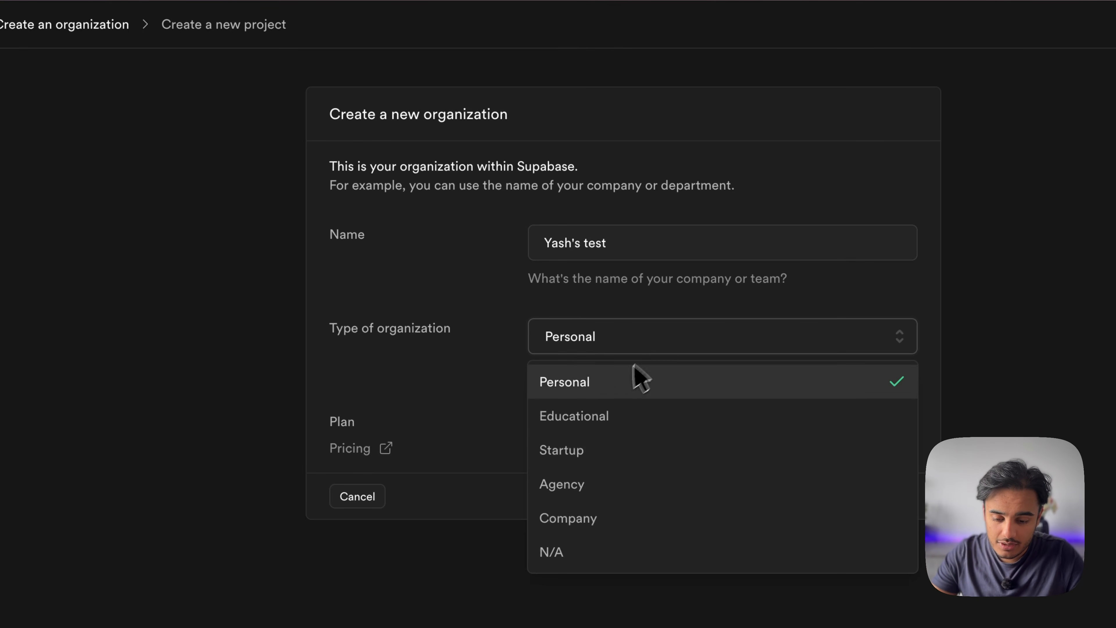
{"action": "left_click", "coordinate": [612, 388]}
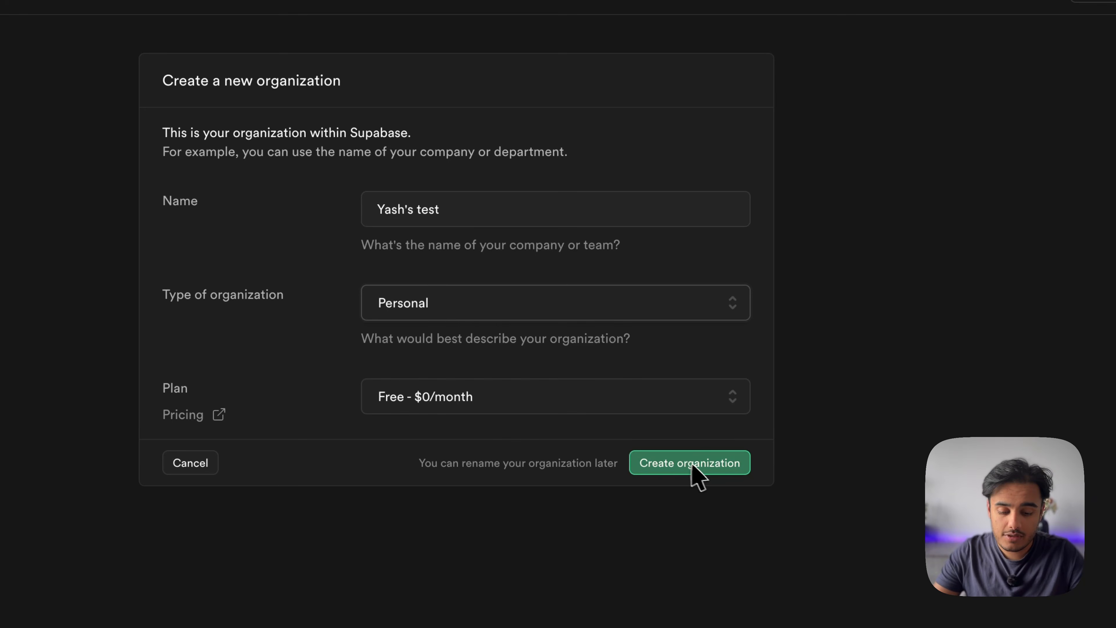
{"action": "left_click", "coordinate": [701, 467]}
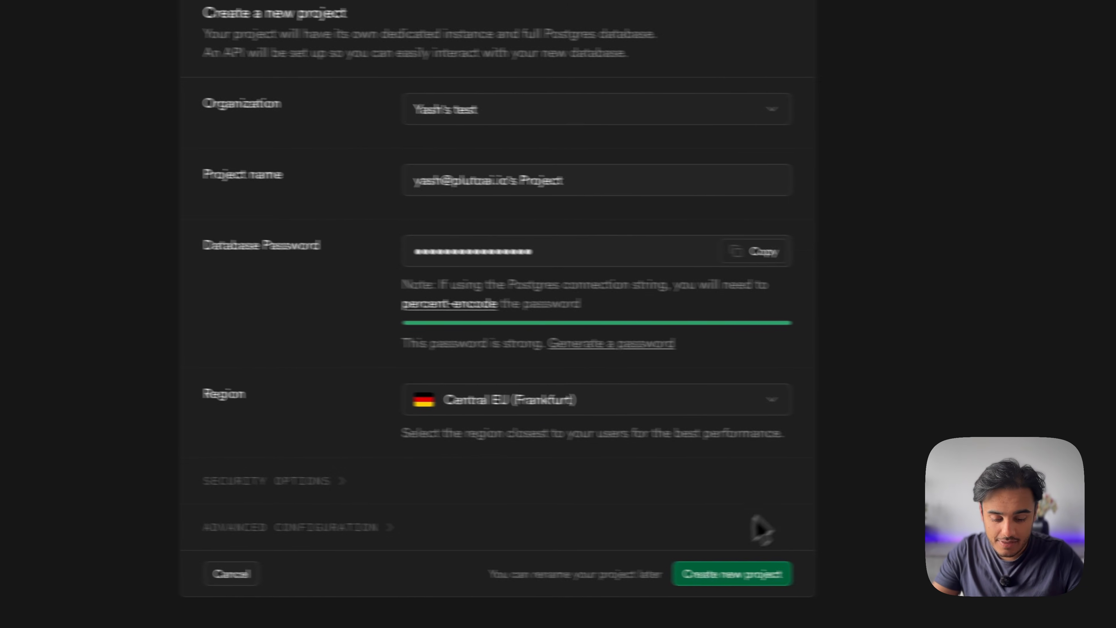
Create the project with the generated database password in Central EU (Frankfurt)
{"action": "left_click", "coordinate": [668, 570]}
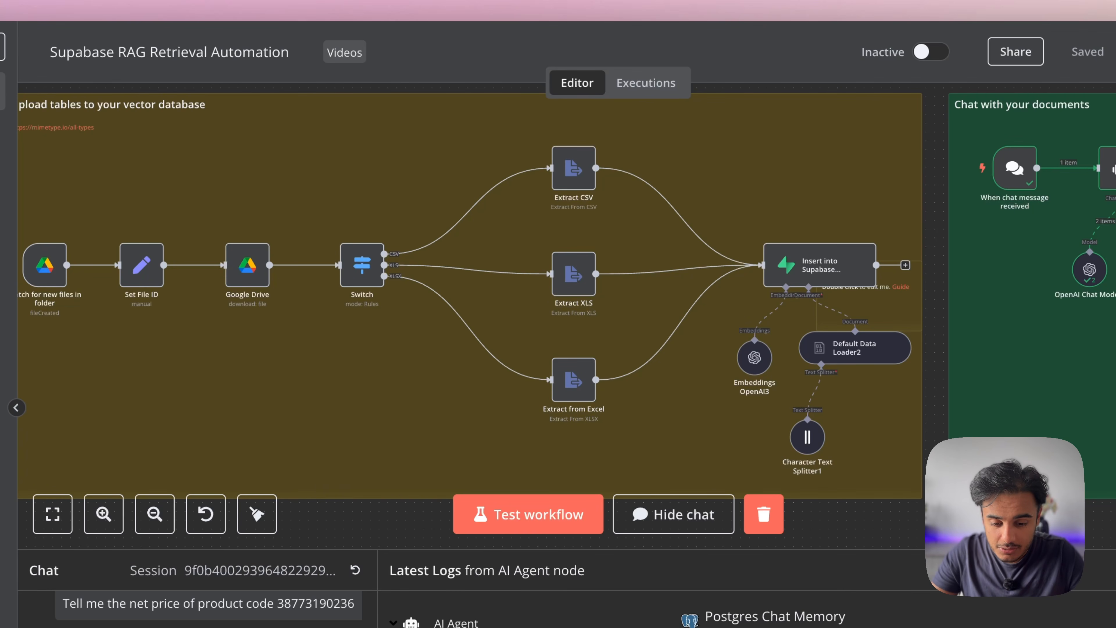
Delete the AI Agent's memory connection and bring up its list of memory options
{"action": "scroll", "coordinate": [738, 319], "scroll_direction": "up", "scroll_amount": 3}
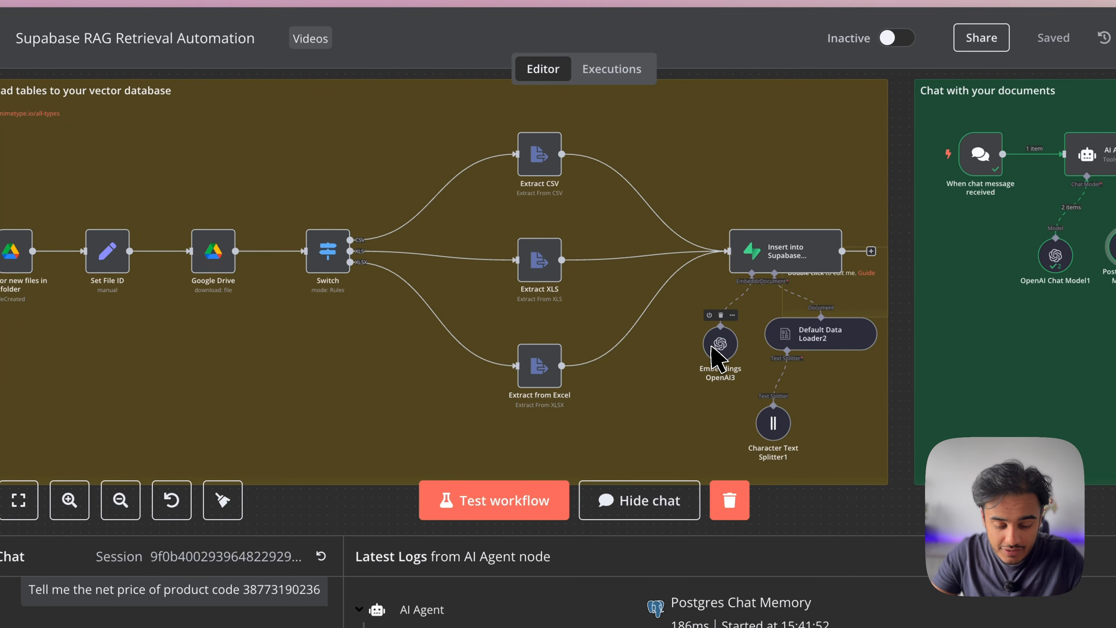
{"action": "scroll", "coordinate": [714, 357], "scroll_direction": "right", "scroll_amount": 5}
{"action": "scroll", "coordinate": [714, 357], "scroll_direction": "right", "scroll_amount": 5}
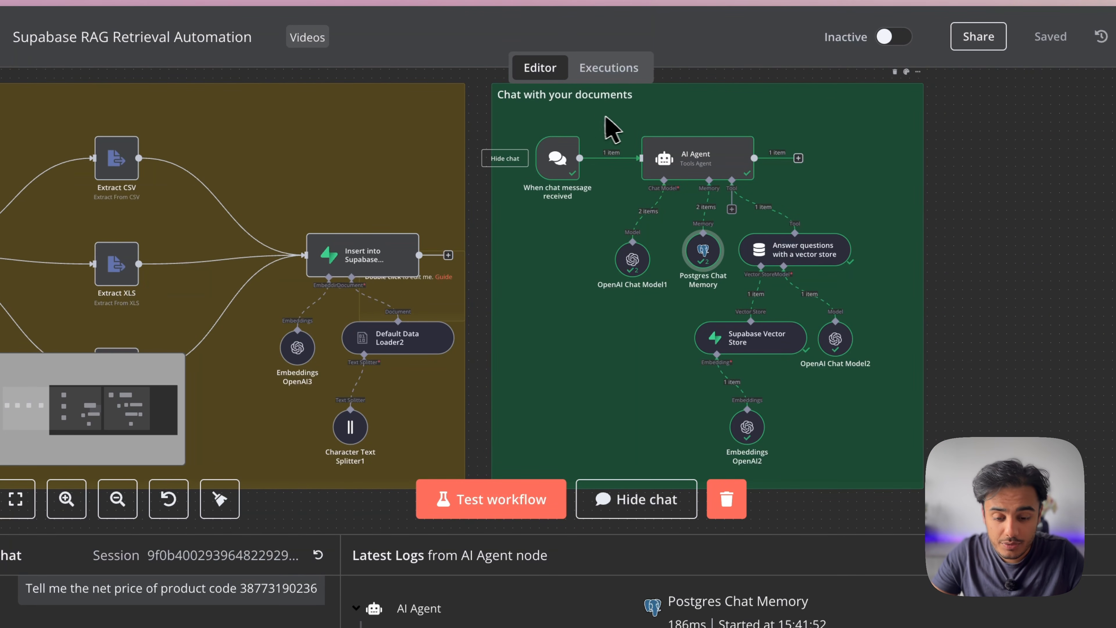
{"action": "scroll", "coordinate": [705, 250], "scroll_direction": "up", "scroll_amount": 3}
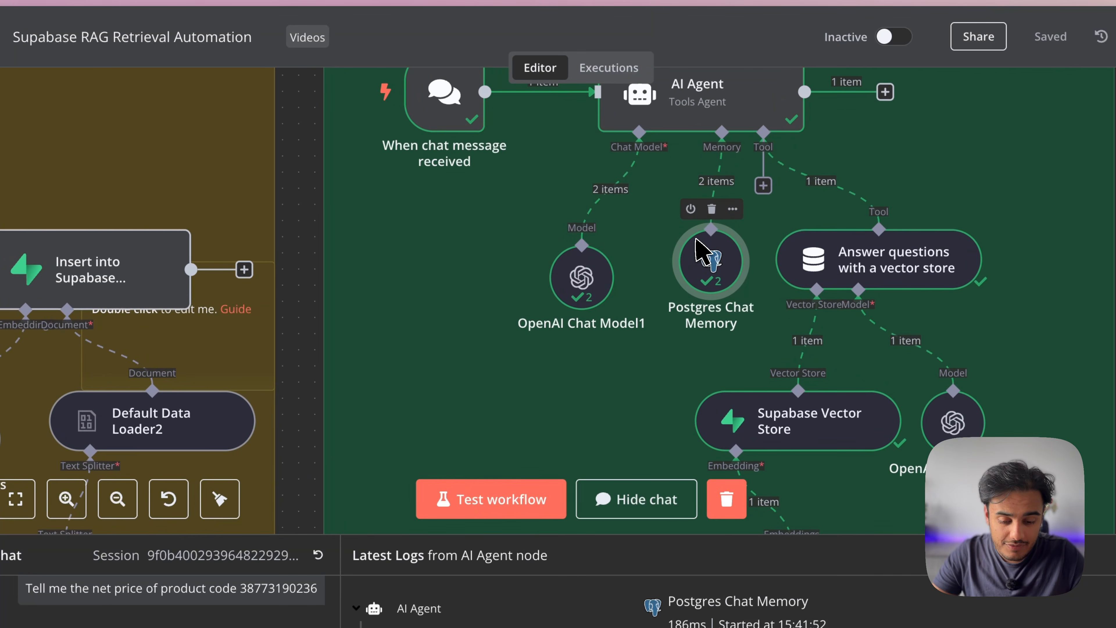
{"action": "scroll", "coordinate": [737, 231], "scroll_direction": "left", "scroll_amount": 10}
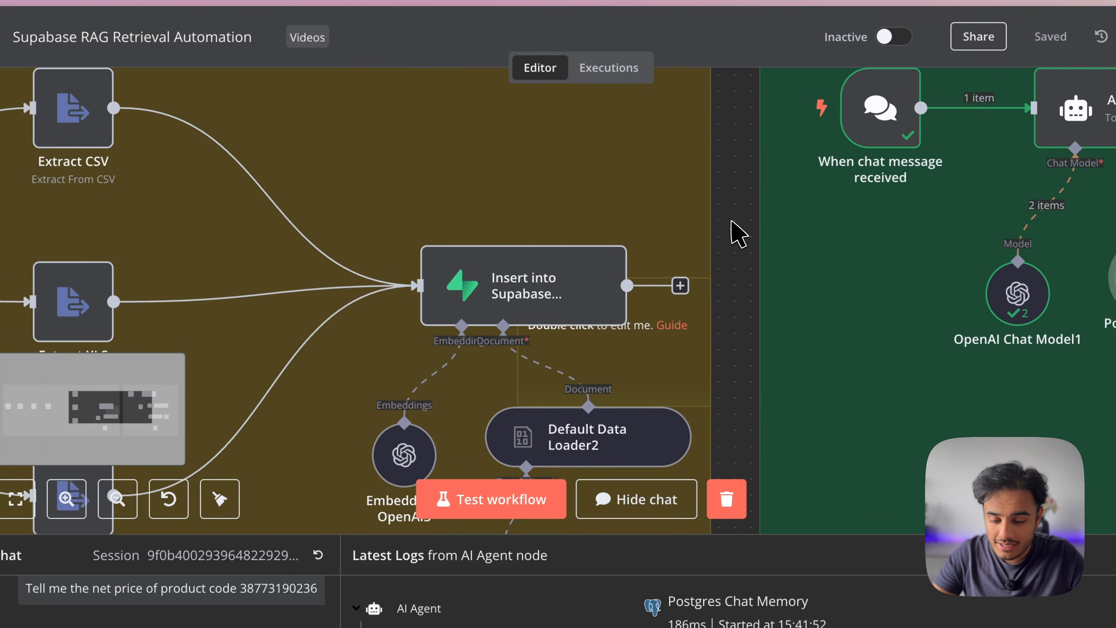
{"action": "scroll", "coordinate": [386, 291], "scroll_direction": "down", "scroll_amount": 3}
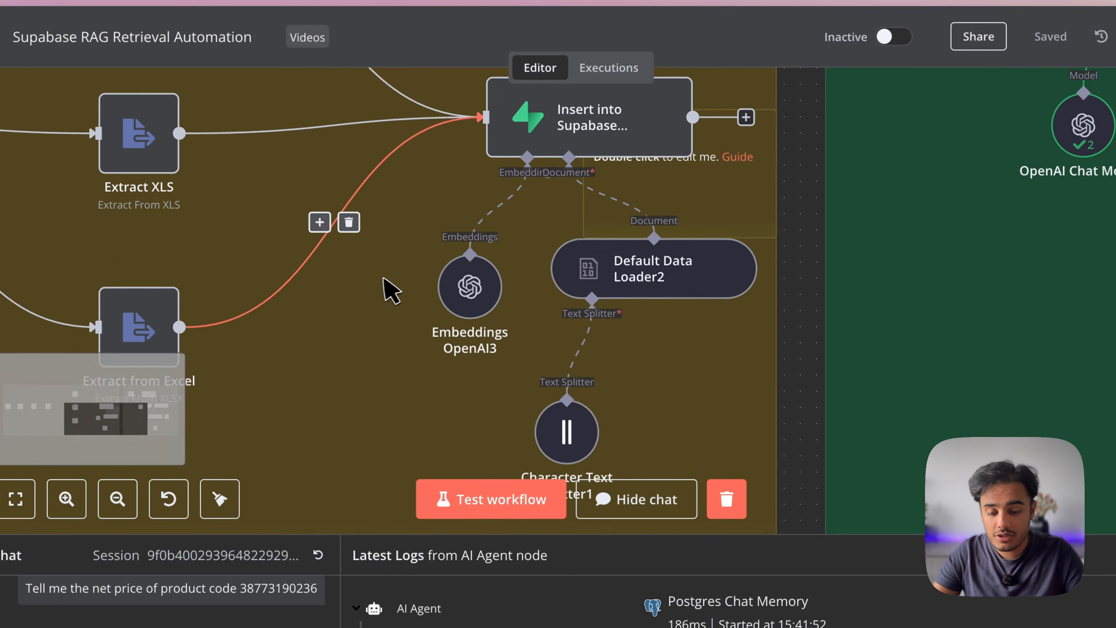
{"action": "scroll", "coordinate": [387, 292], "scroll_direction": "right", "scroll_amount": 10}
{"action": "scroll", "coordinate": [386, 291], "scroll_direction": "right", "scroll_amount": 6}
{"action": "scroll", "coordinate": [387, 291], "scroll_direction": "up", "scroll_amount": 3}
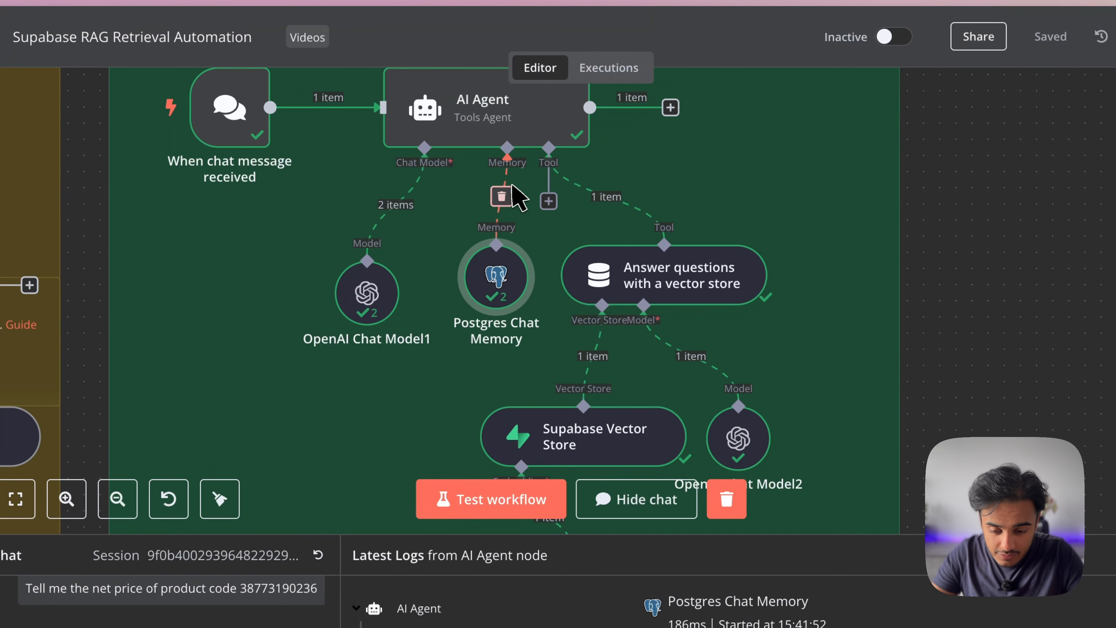
{"action": "left_click", "coordinate": [505, 195]}
{"action": "left_click", "coordinate": [506, 201]}
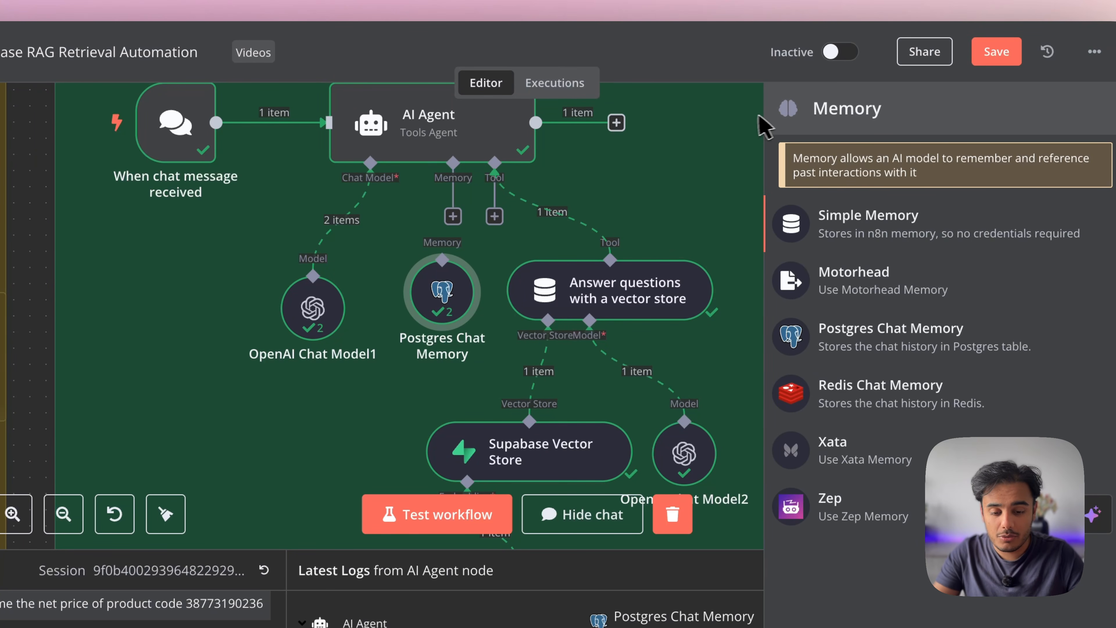
Dismiss the memory options and reconnect Postgres Chat Memory to the agent's memory input
{"action": "left_click", "coordinate": [750, 129]}
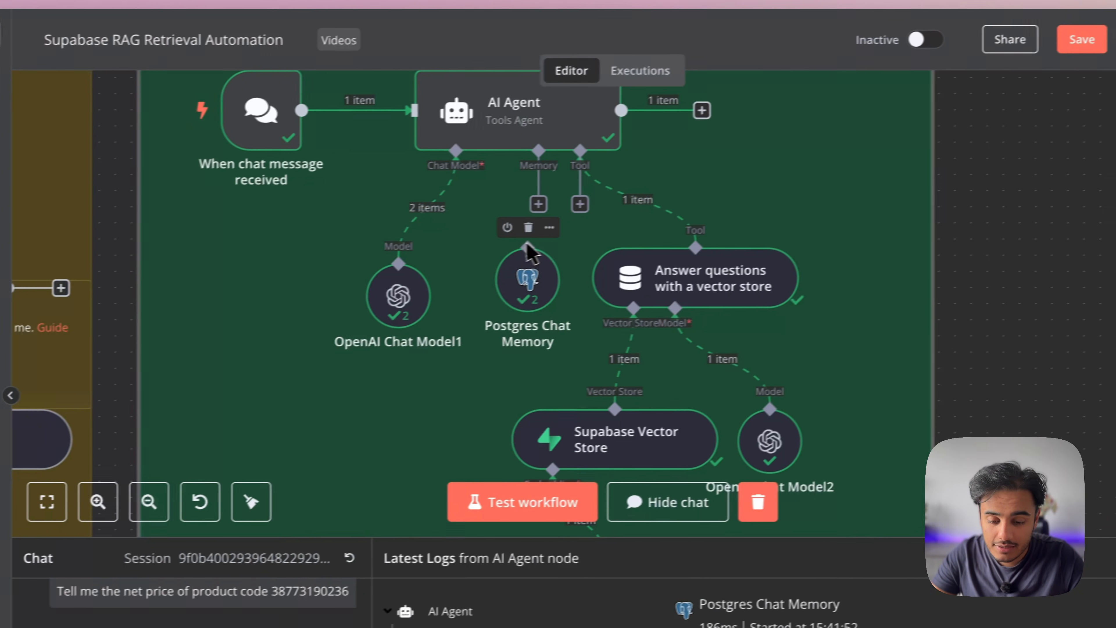
{"action": "left_click_drag", "start_coordinate": [445, 261], "coordinate": [445, 212]}
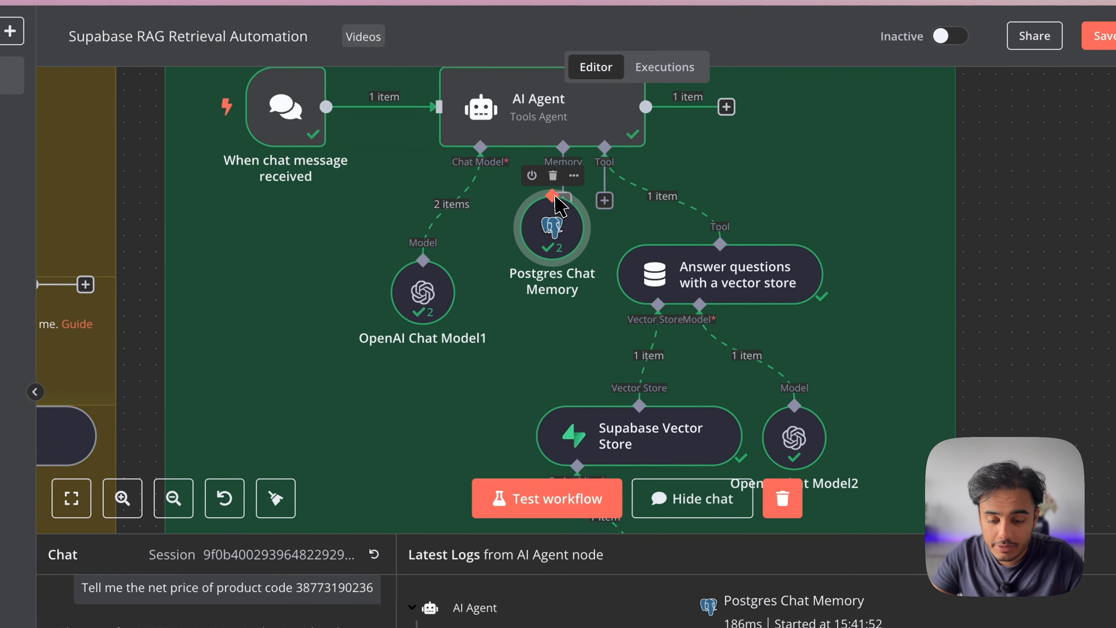
{"action": "left_click_drag", "start_coordinate": [556, 203], "coordinate": [560, 287]}
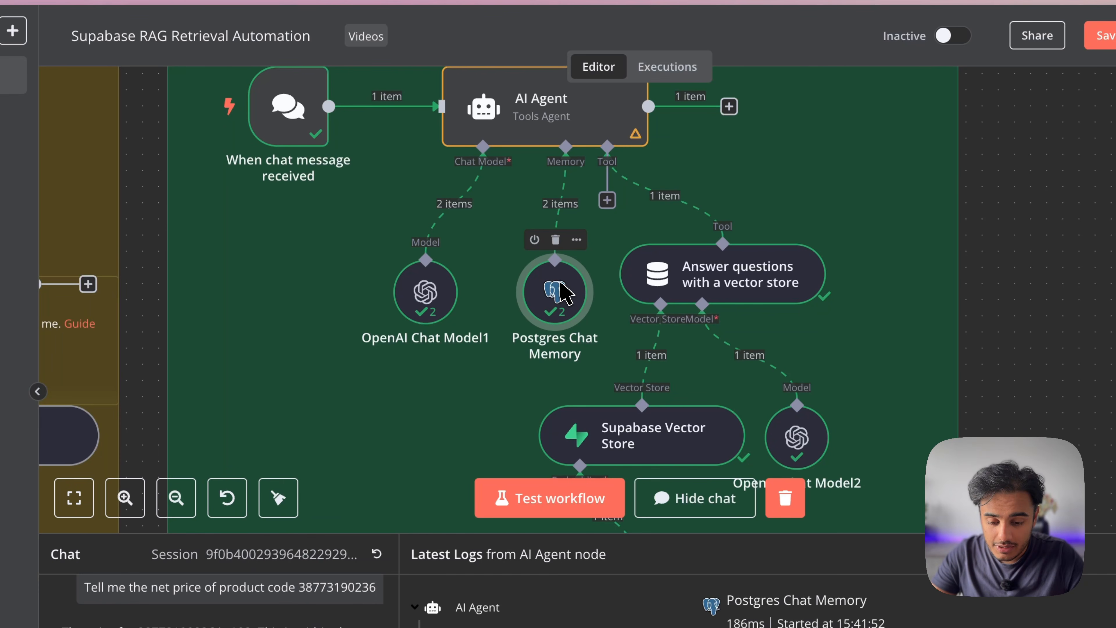
From Postgres Chat Memory's settings, create a new credential, 'Postgres account 2', and review its empty form
{"action": "double_click", "coordinate": [549, 292]}
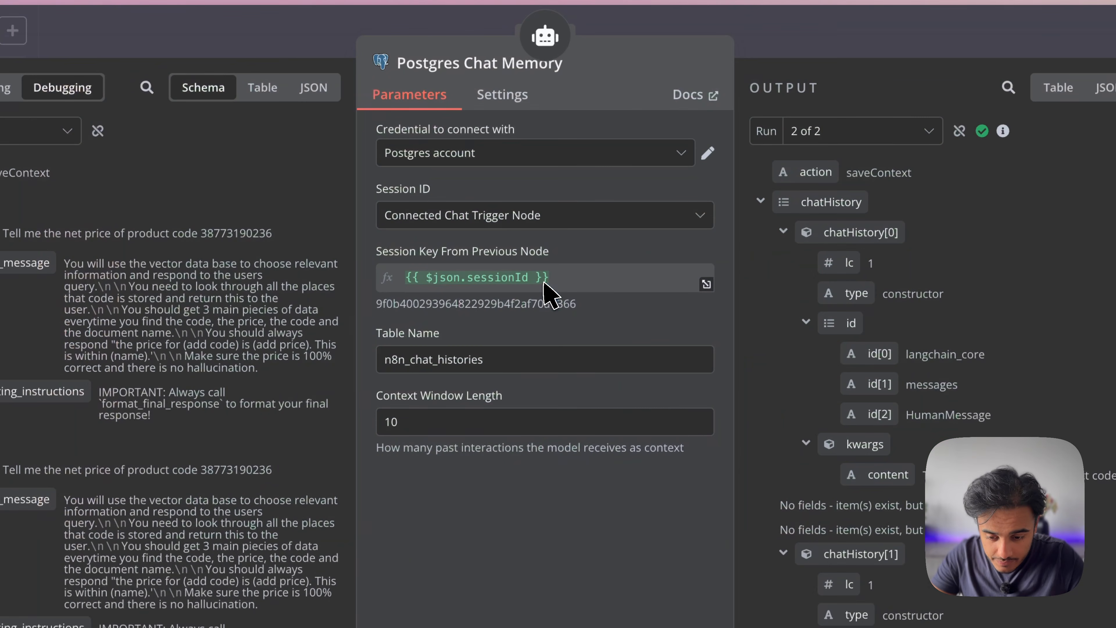
{"action": "left_click", "coordinate": [479, 156]}
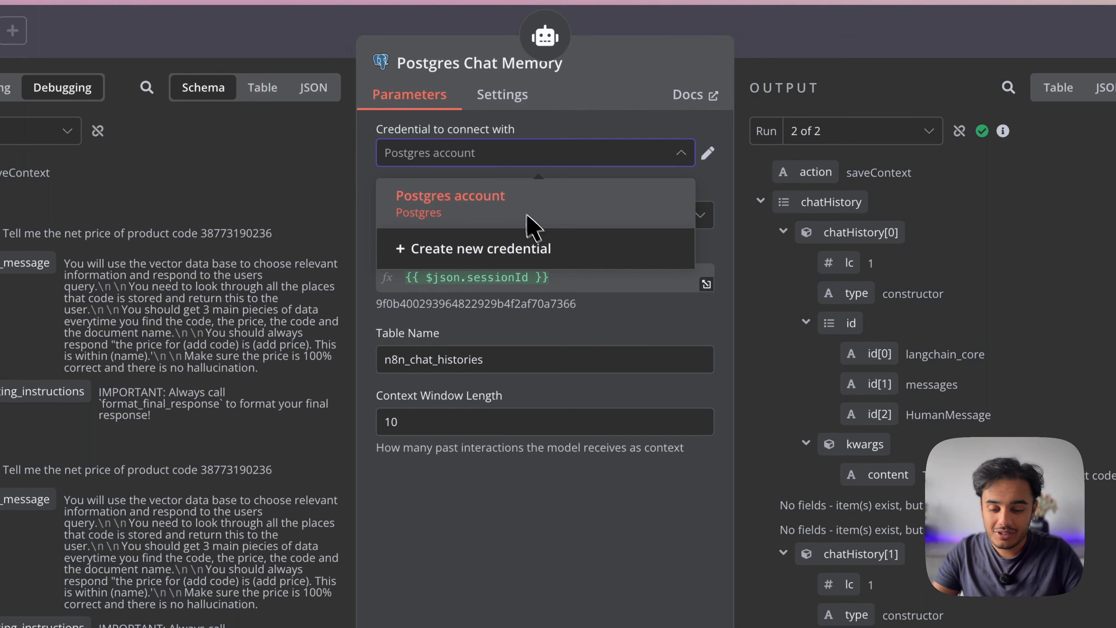
{"action": "left_click", "coordinate": [536, 250]}
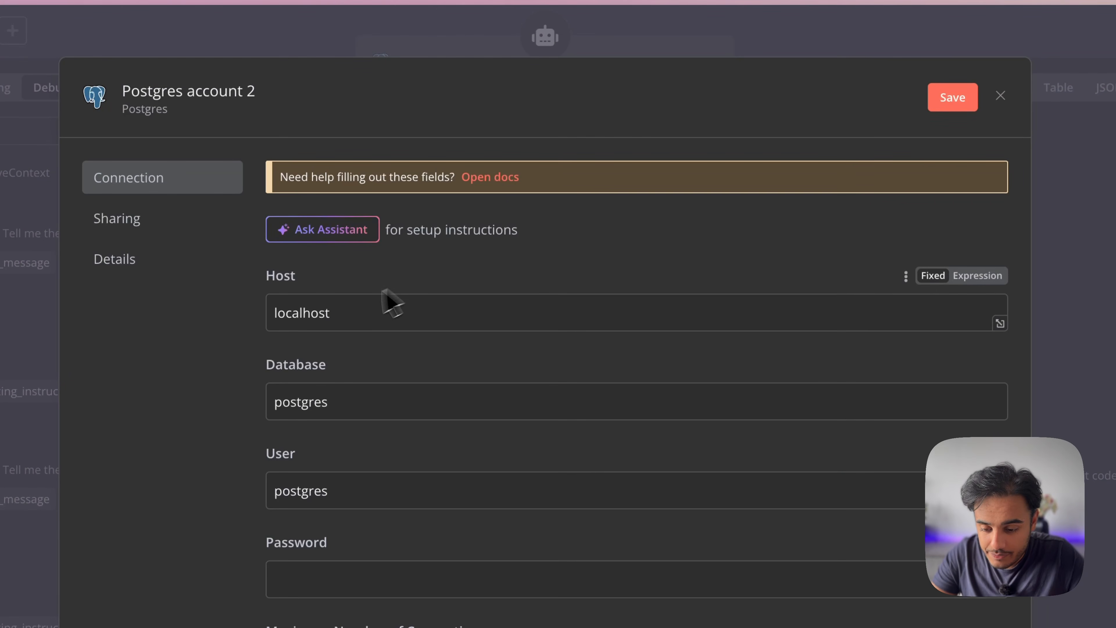
{"action": "scroll", "coordinate": [461, 441], "scroll_direction": "down", "scroll_amount": 10}
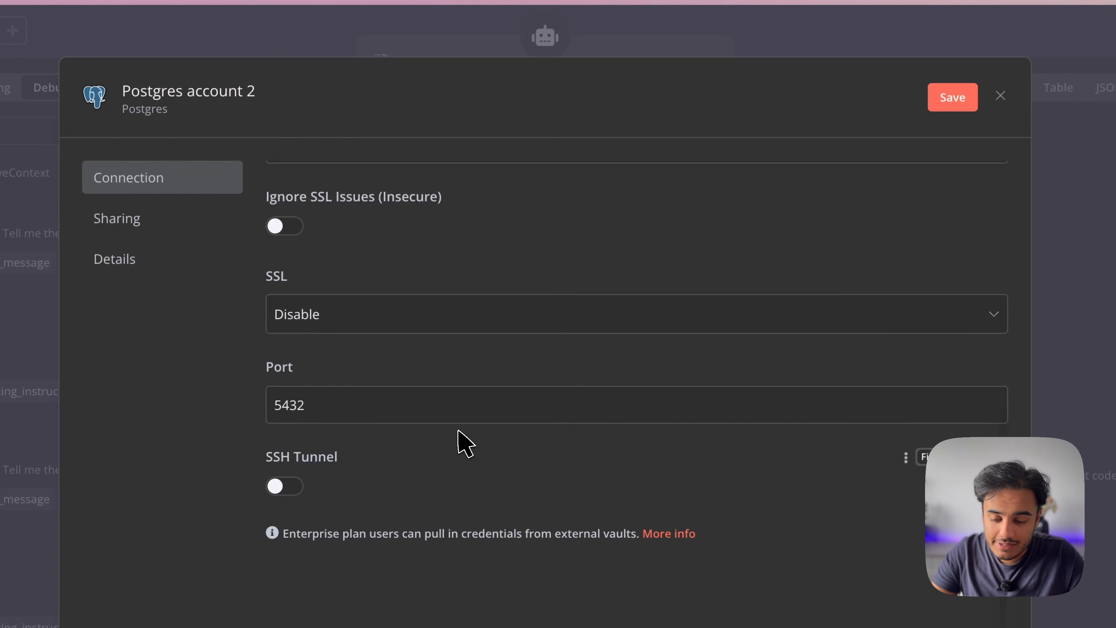
{"action": "scroll", "coordinate": [461, 441], "scroll_direction": "up", "scroll_amount": 10}
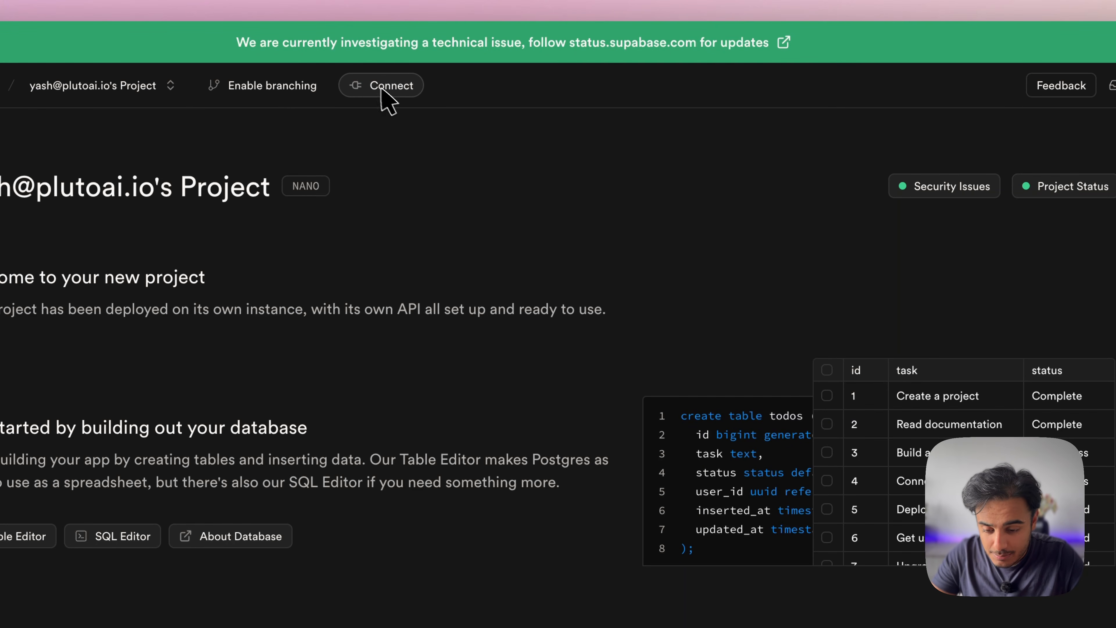
Show the Supabase project's connection strings as PSQL commands and scroll to Transaction pooler
{"action": "left_click", "coordinate": [390, 86]}
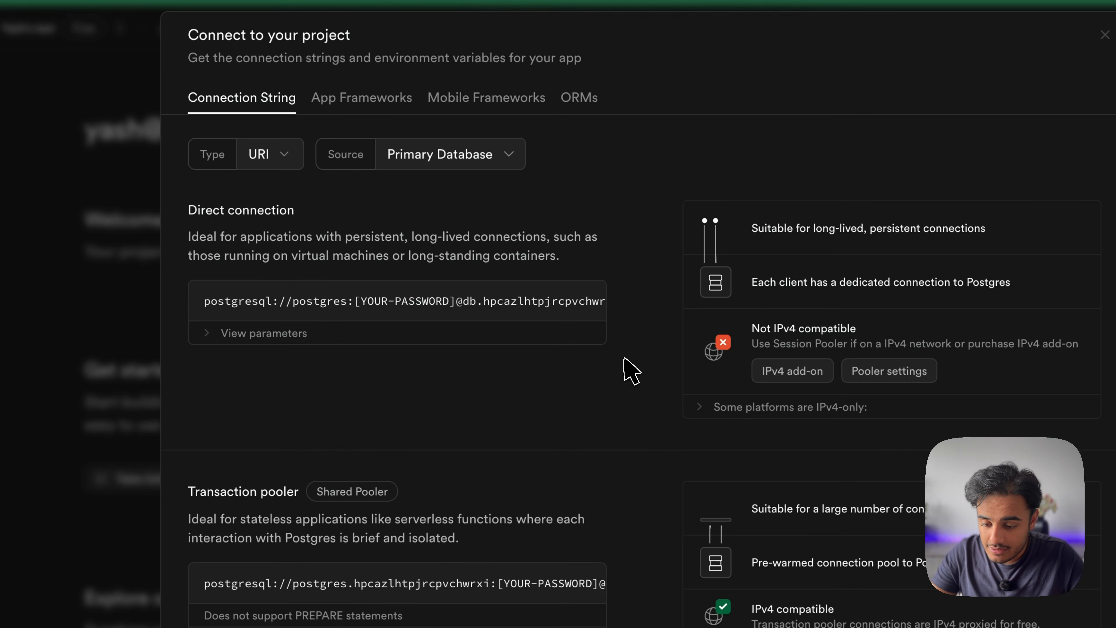
{"action": "left_click", "coordinate": [246, 268]}
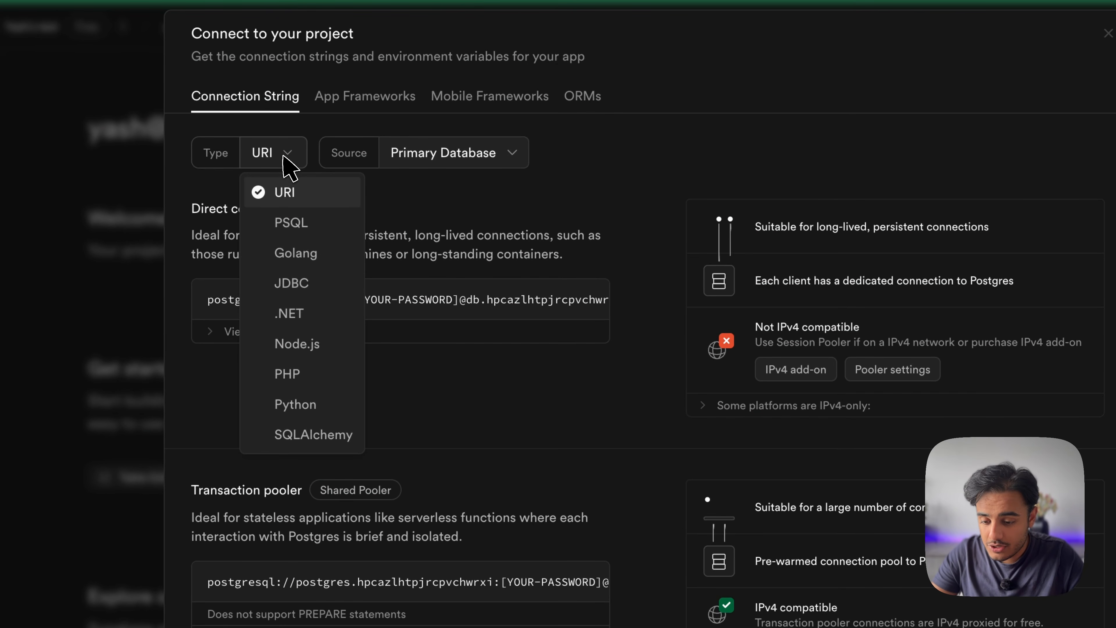
{"action": "left_click", "coordinate": [319, 222]}
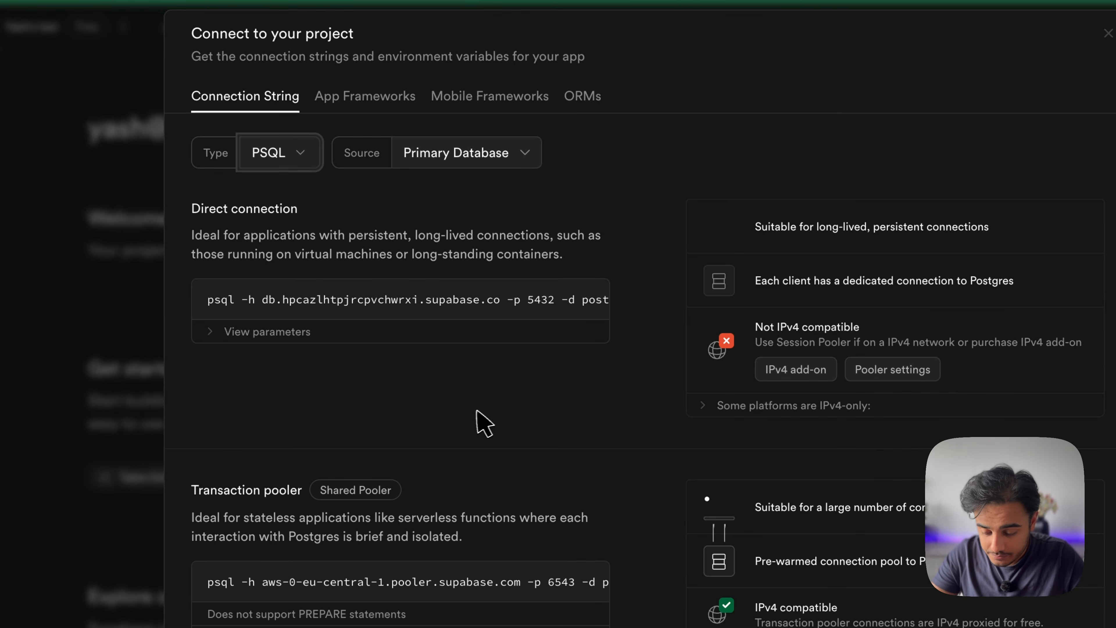
{"action": "scroll", "coordinate": [476, 423], "scroll_direction": "down", "scroll_amount": 5}
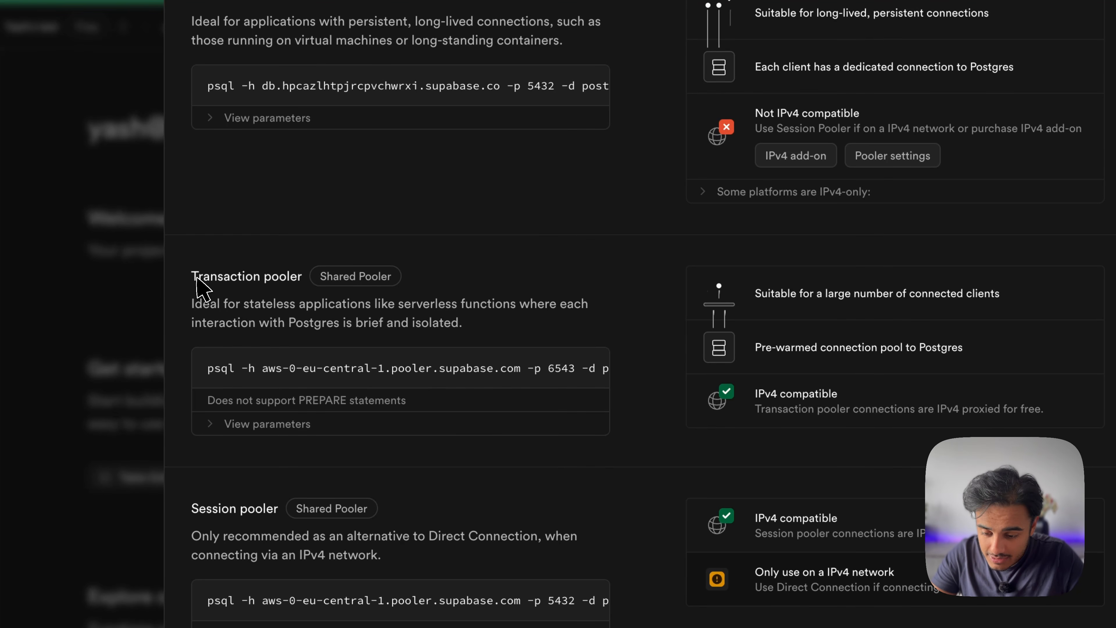
Select the transaction pooler host aws-0-eu-central-1.pooler.supabase.com in its psql command
{"action": "left_click_drag", "start_coordinate": [196, 278], "coordinate": [292, 278]}
{"action": "left_click", "coordinate": [327, 333]}
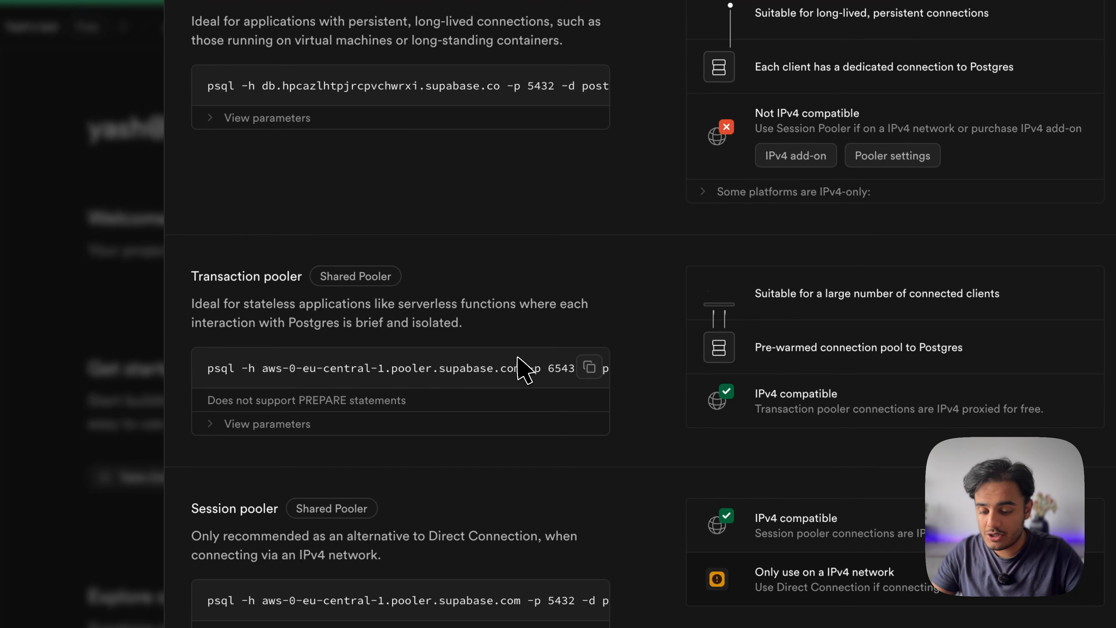
{"action": "left_click", "coordinate": [260, 368]}
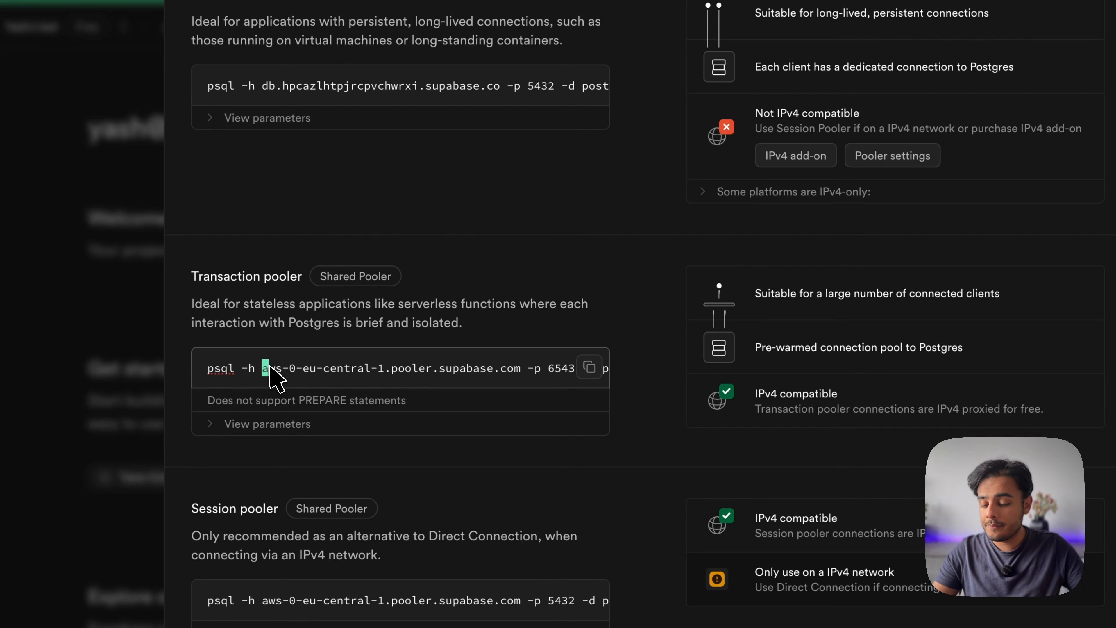
{"action": "left_click_drag", "start_coordinate": [298, 373], "coordinate": [386, 373]}
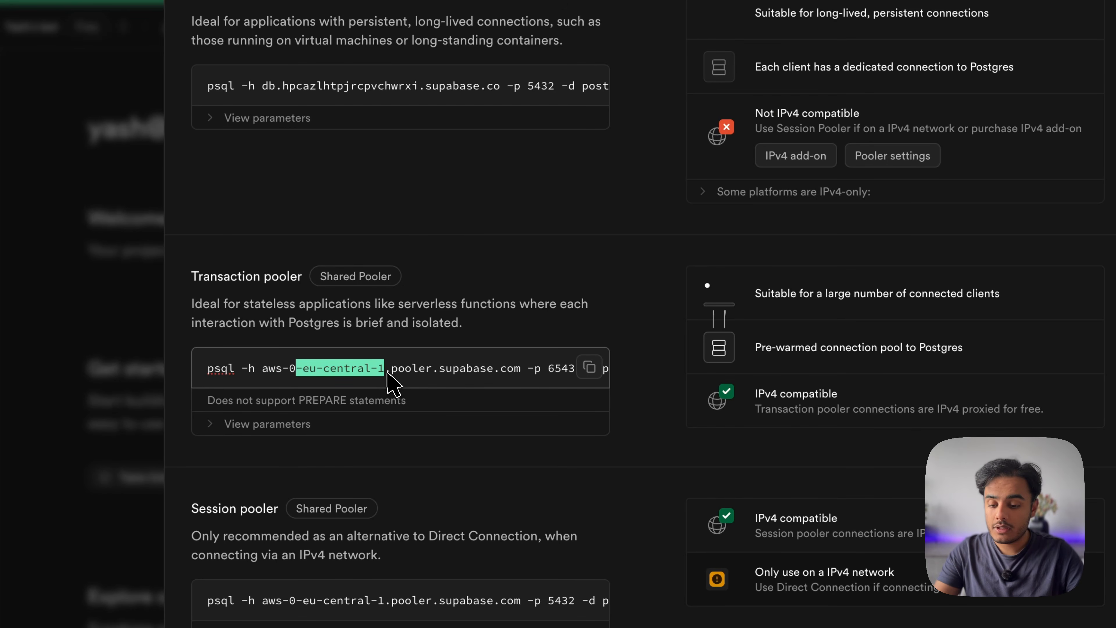
{"action": "left_click", "coordinate": [392, 382]}
{"action": "left_click_drag", "start_coordinate": [266, 370], "coordinate": [521, 366]}
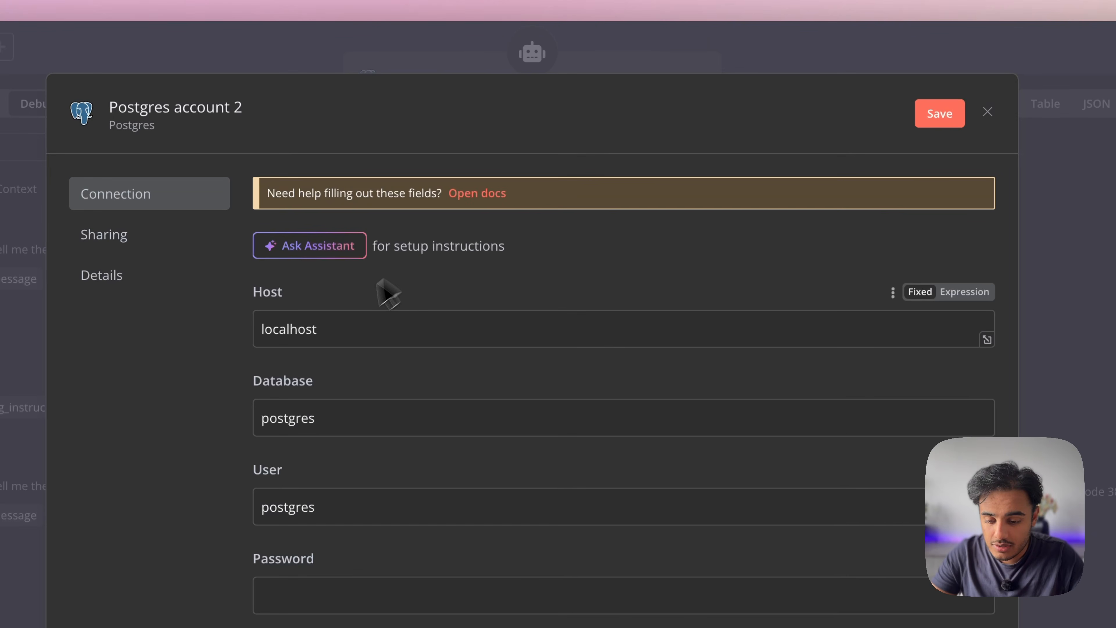
Replace the Host value localhost with aws-0-eu-central-1.pooler.supabase.com, then return to Supabase's pooler command
{"action": "left_click_drag", "start_coordinate": [322, 329], "coordinate": [246, 332]}
{"action": "key", "text": "ctrl+v"}
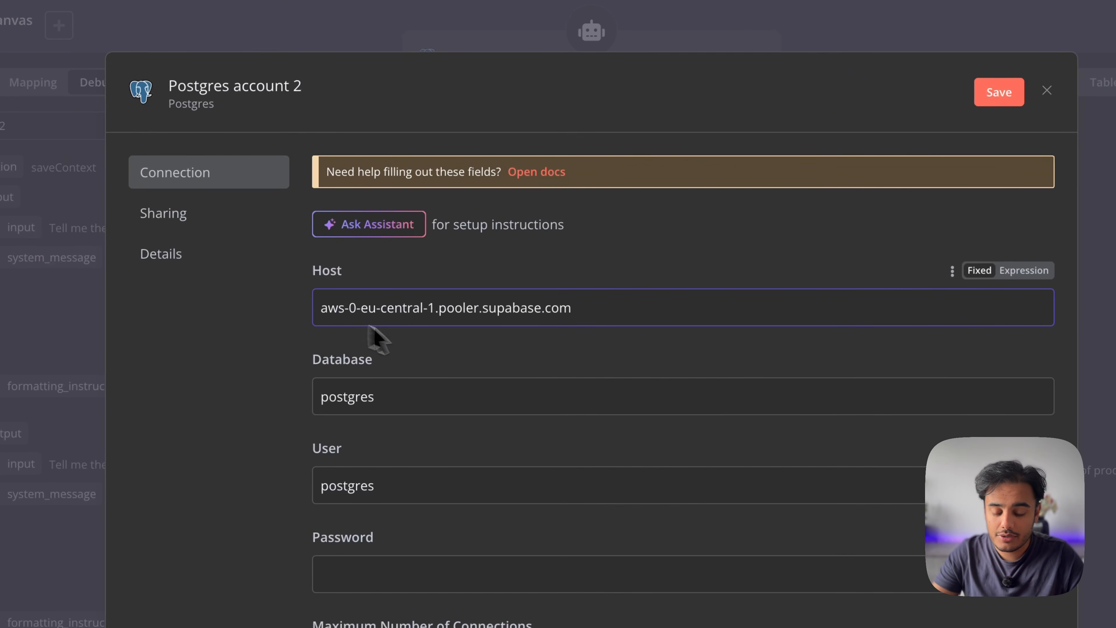
{"action": "scroll", "coordinate": [375, 339], "scroll_direction": "down", "scroll_amount": 1}
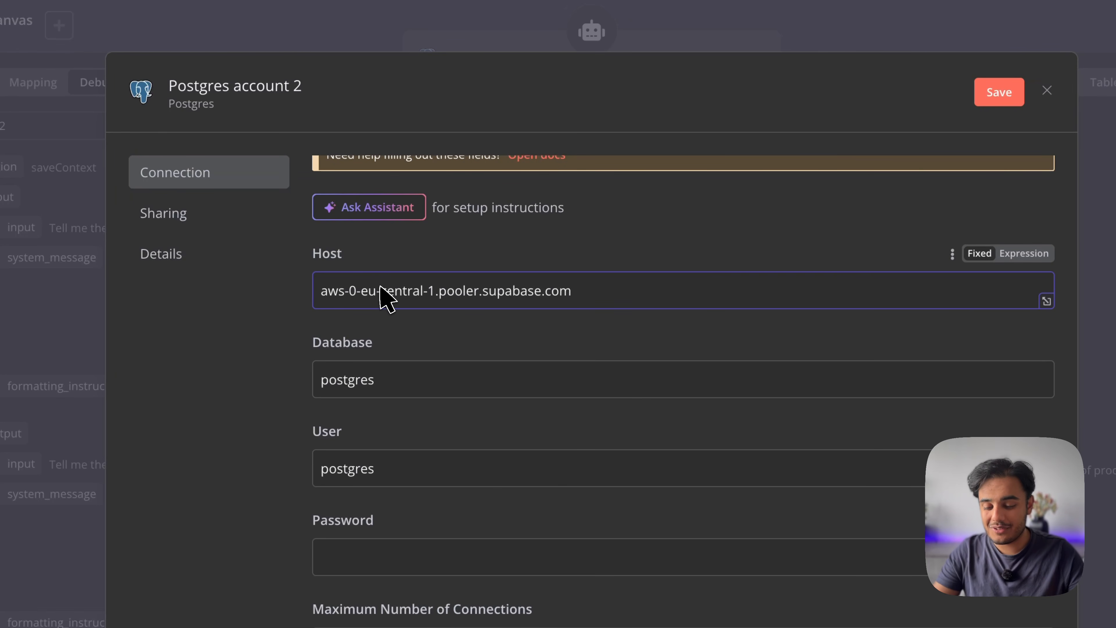
{"action": "scroll", "coordinate": [381, 299], "scroll_direction": "down", "scroll_amount": 2}
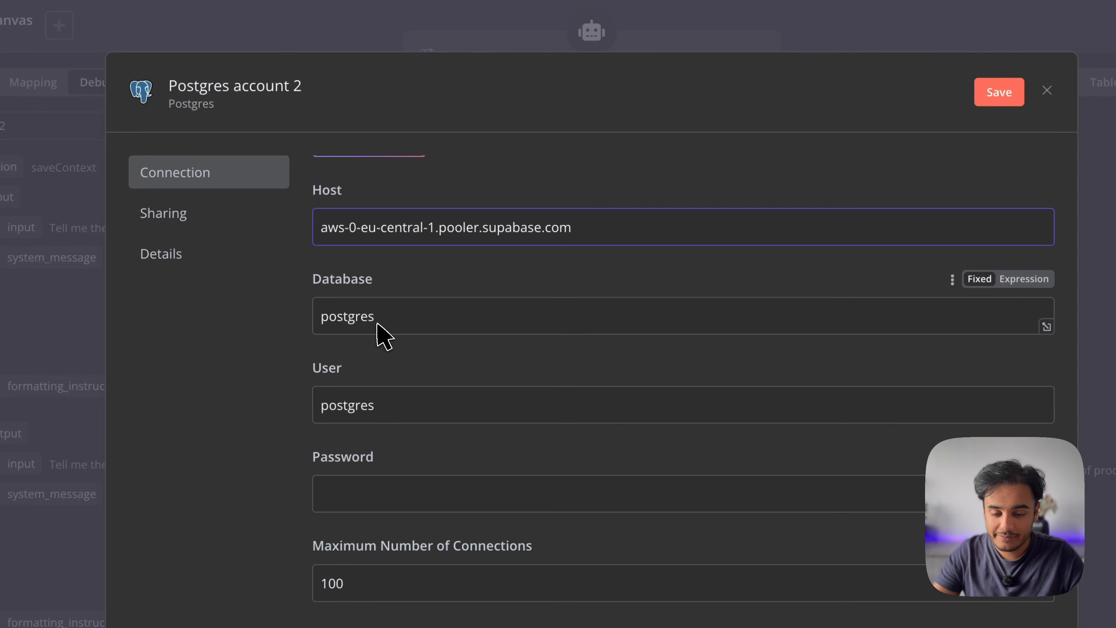
{"action": "key", "text": "ctrl+Tab"}
{"action": "left_click_drag", "start_coordinate": [255, 395], "coordinate": [270, 396]}
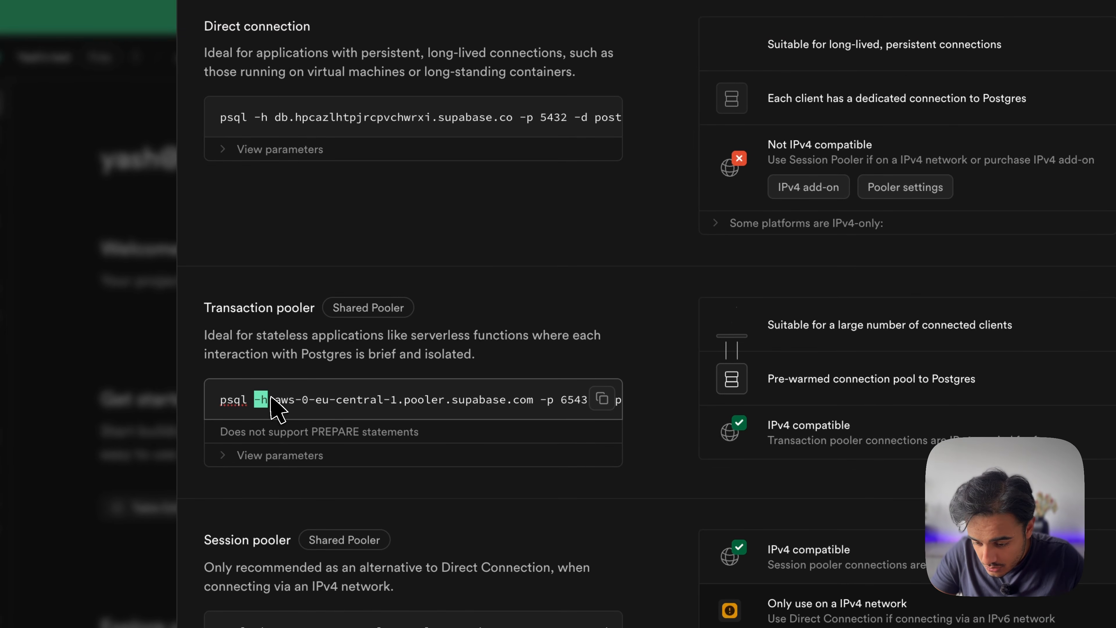
Scroll the Transaction pooler psql command right and select the database user name after -U
{"action": "scroll", "coordinate": [483, 411], "scroll_direction": "right", "scroll_amount": 5}
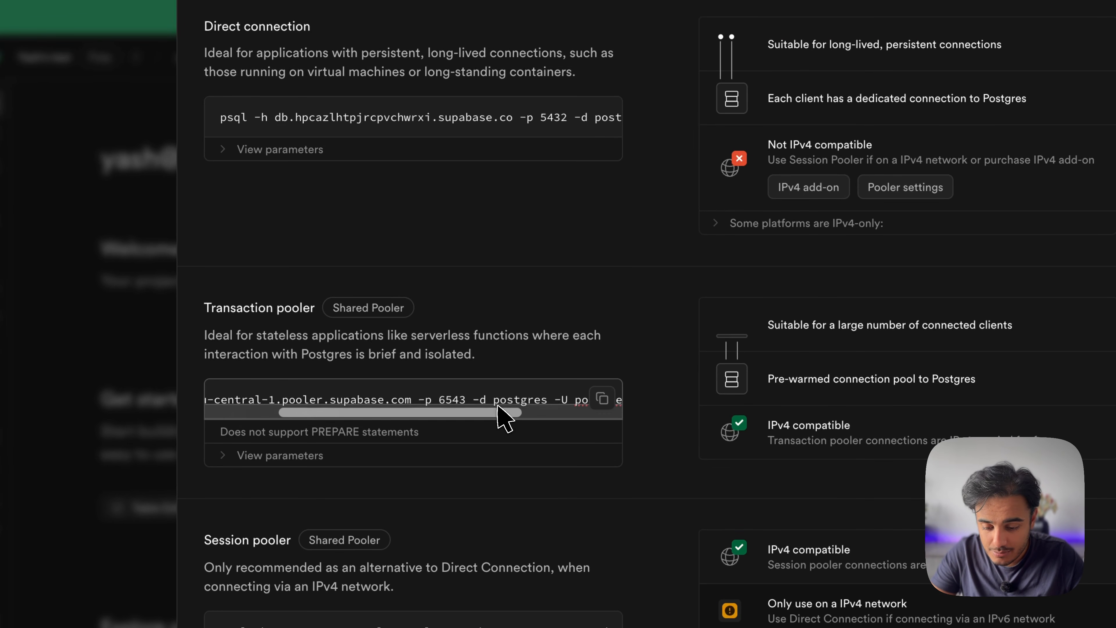
{"action": "scroll", "coordinate": [497, 398], "scroll_direction": "right", "scroll_amount": 4}
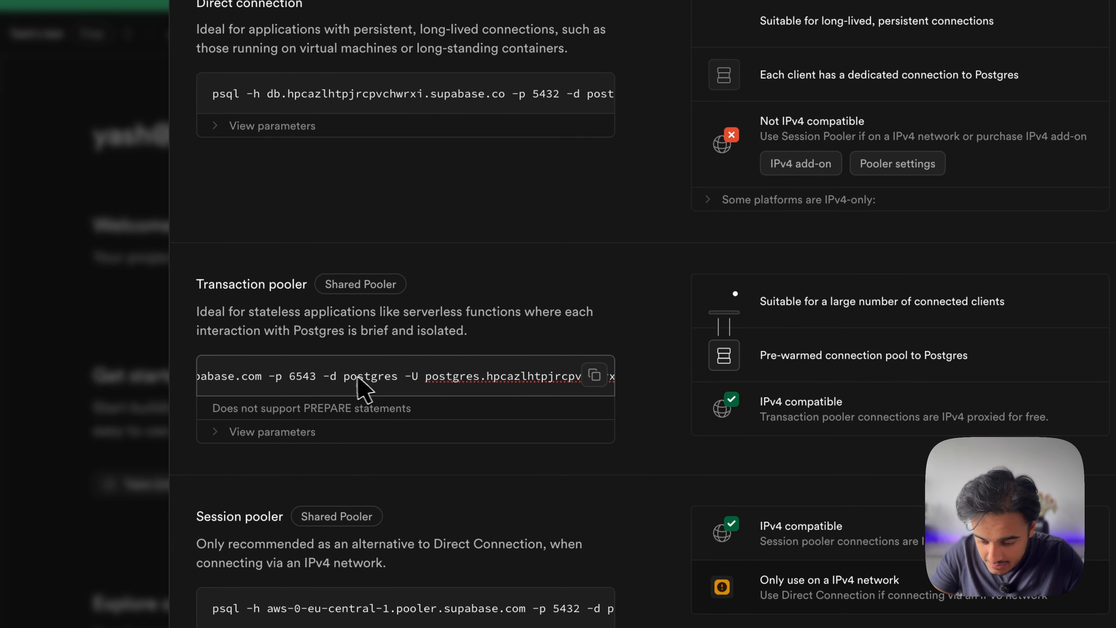
{"action": "scroll", "coordinate": [400, 377], "scroll_direction": "right", "scroll_amount": 2}
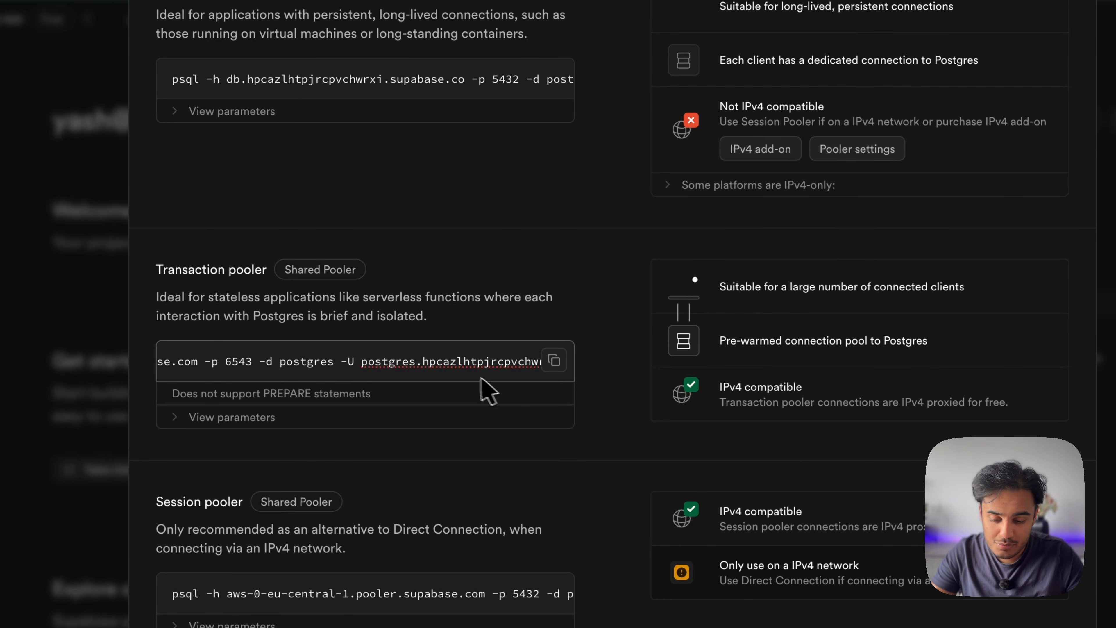
{"action": "left_click_drag", "start_coordinate": [362, 367], "coordinate": [591, 374]}
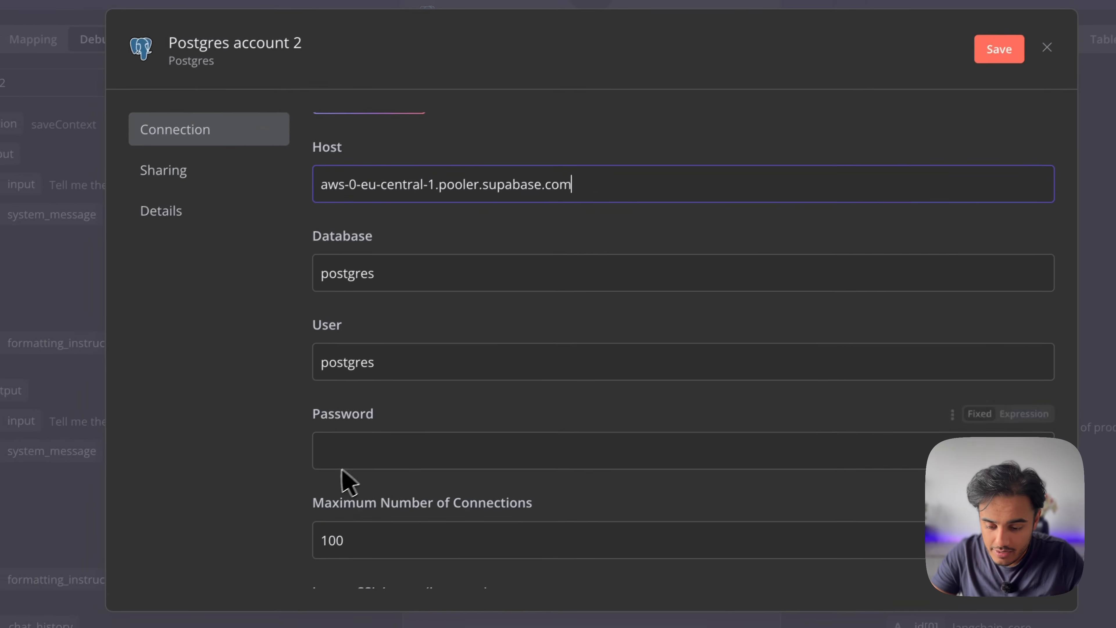
Replace the credential's User value with the pasted pooler user name
{"action": "left_click_drag", "start_coordinate": [387, 356], "coordinate": [263, 355]}
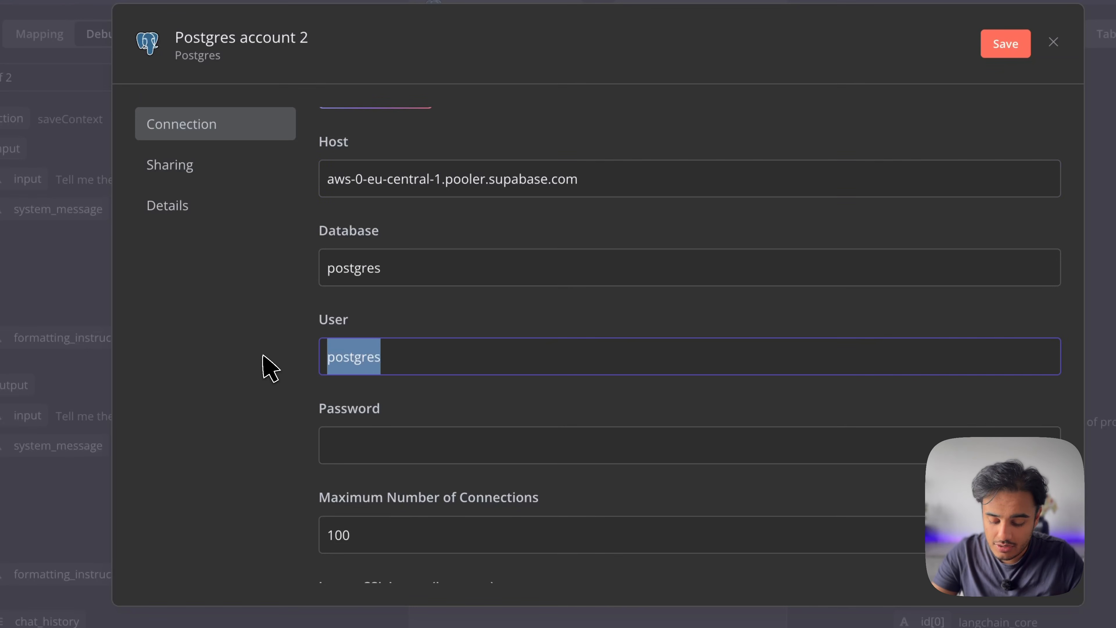
{"action": "key", "text": "ctrl+v"}
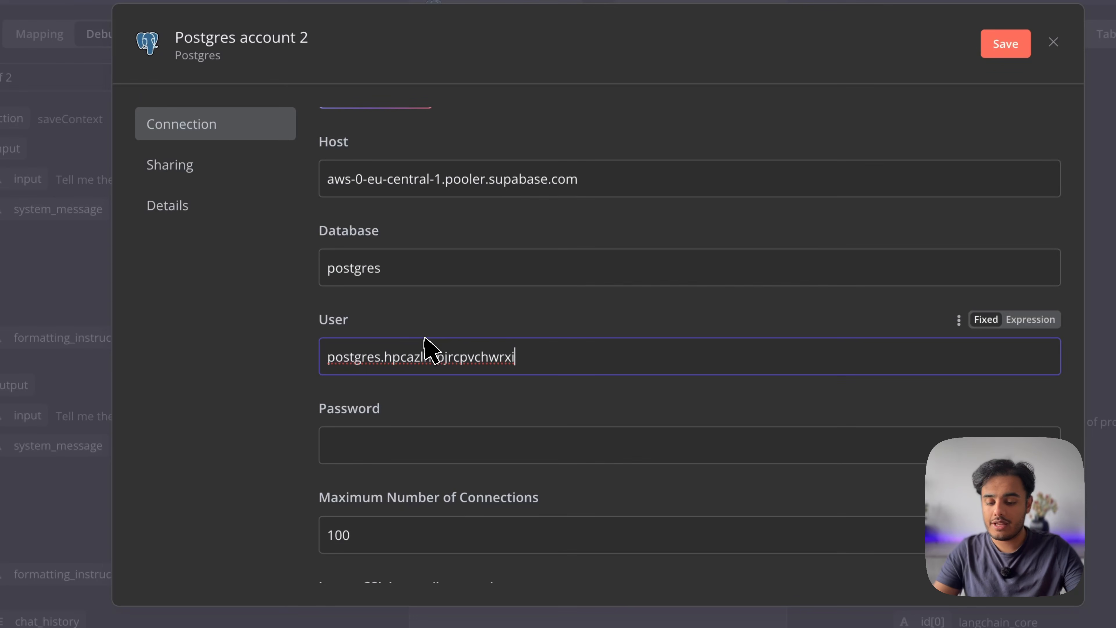
{"action": "scroll", "coordinate": [527, 367], "scroll_direction": "up", "scroll_amount": 2}
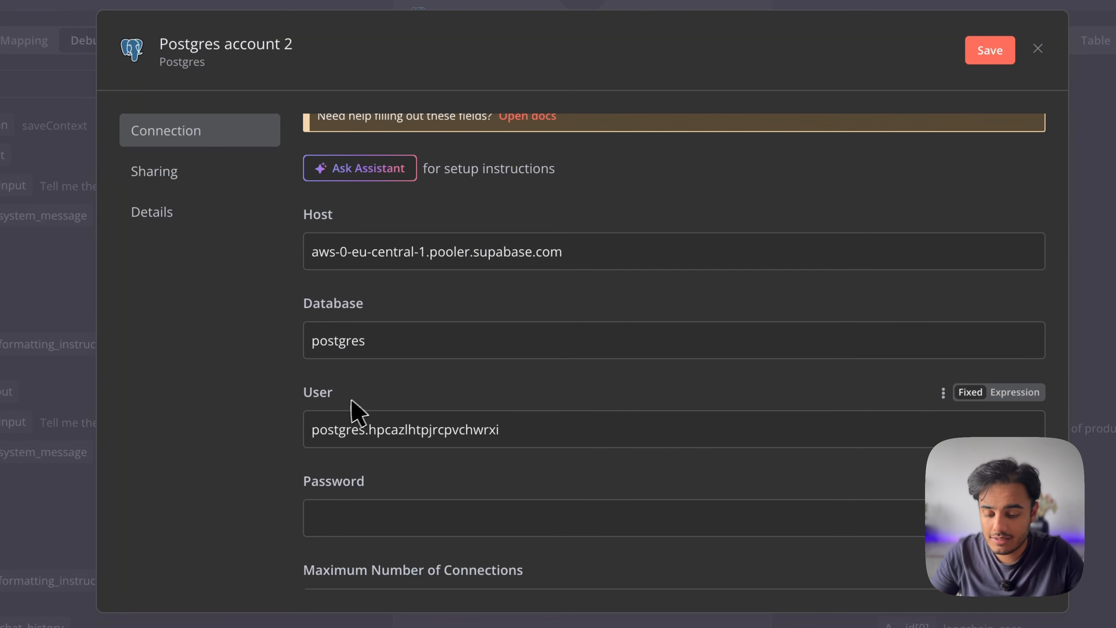
{"action": "scroll", "coordinate": [417, 461], "scroll_direction": "down", "scroll_amount": 3}
Paste the database password into the Password field
{"action": "left_click", "coordinate": [386, 422]}
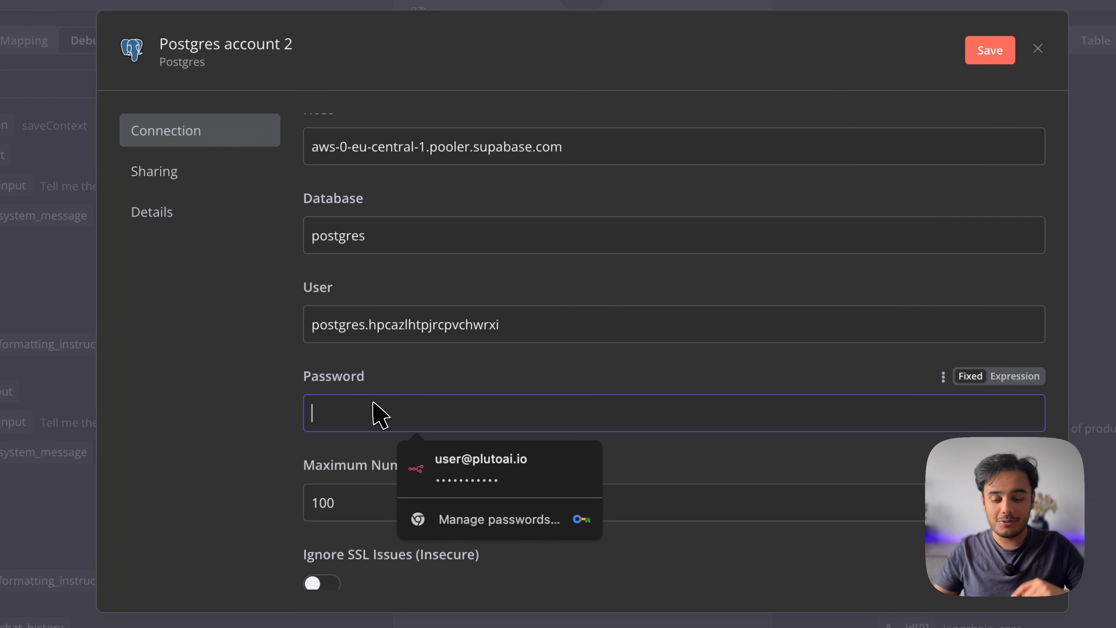
{"action": "key", "text": "super+v"}
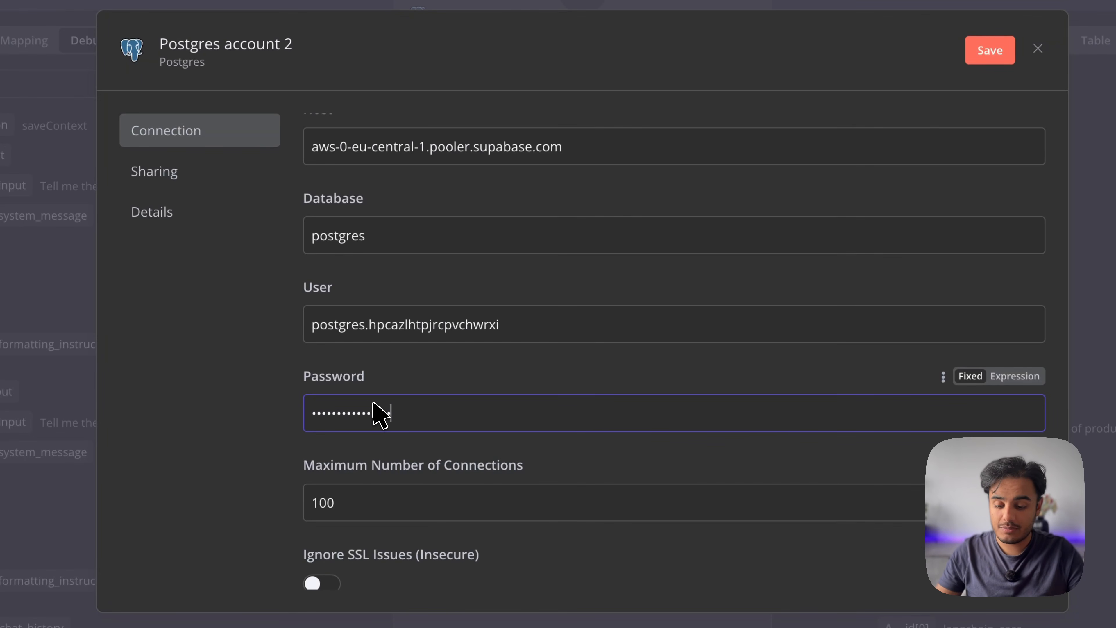
{"action": "scroll", "coordinate": [380, 415], "scroll_direction": "down", "scroll_amount": 5}
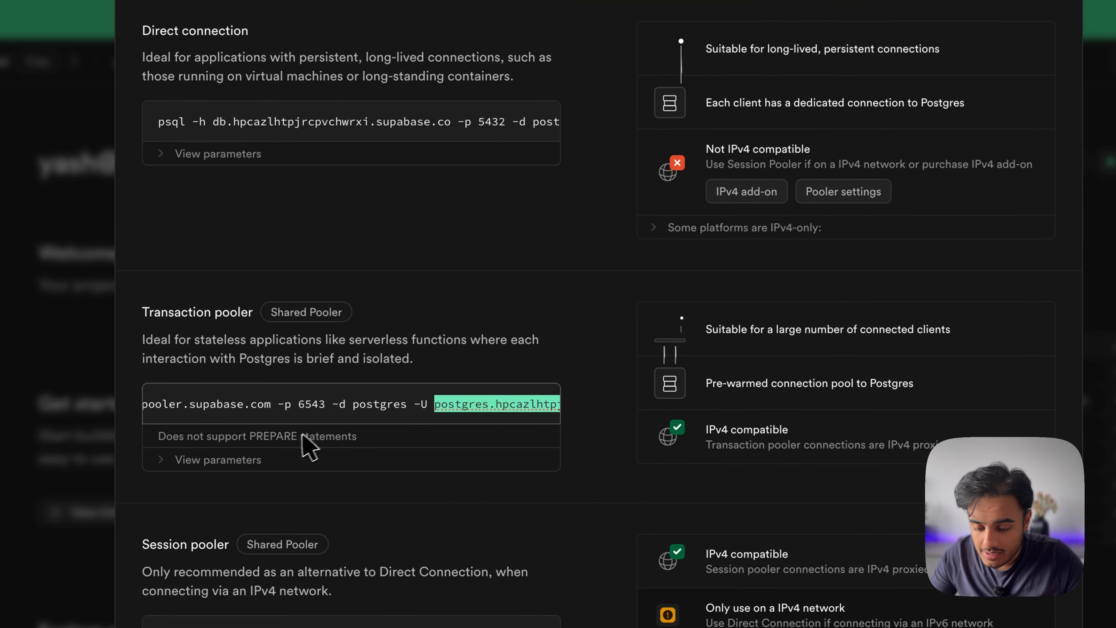
Select '-p 6543', the transaction pooler port, in Supabase's psql command
{"action": "left_click_drag", "start_coordinate": [283, 401], "coordinate": [328, 400]}
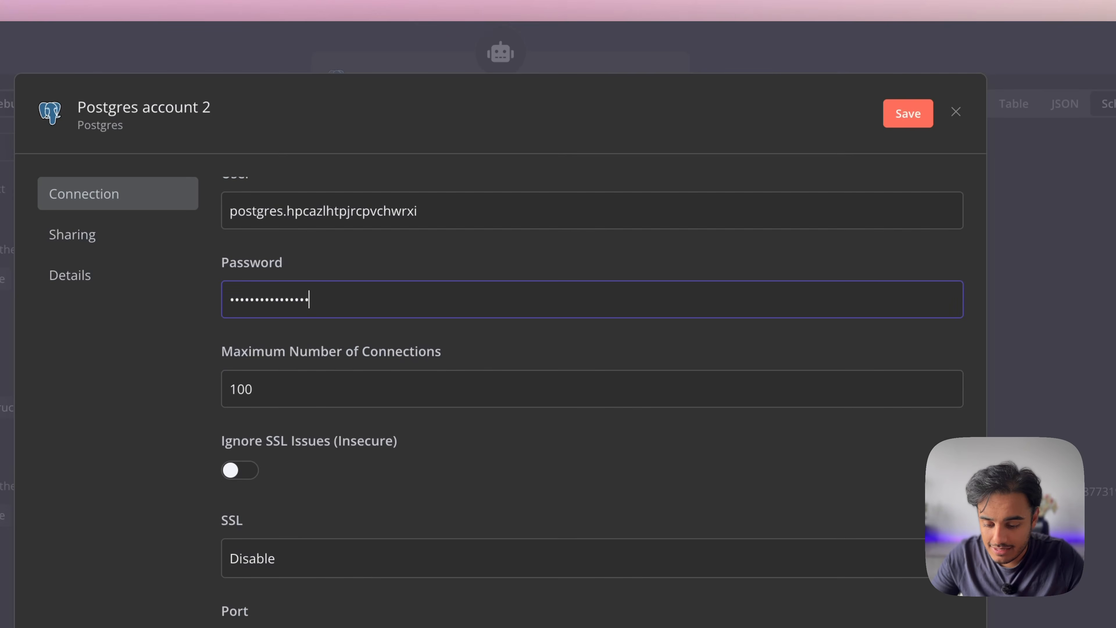
Change the Port from 5432 to 6543 and save the credential, confirming the connection test succeeds
{"action": "scroll", "coordinate": [379, 486], "scroll_direction": "down", "scroll_amount": 3}
{"action": "left_click_drag", "start_coordinate": [360, 448], "coordinate": [302, 439]}
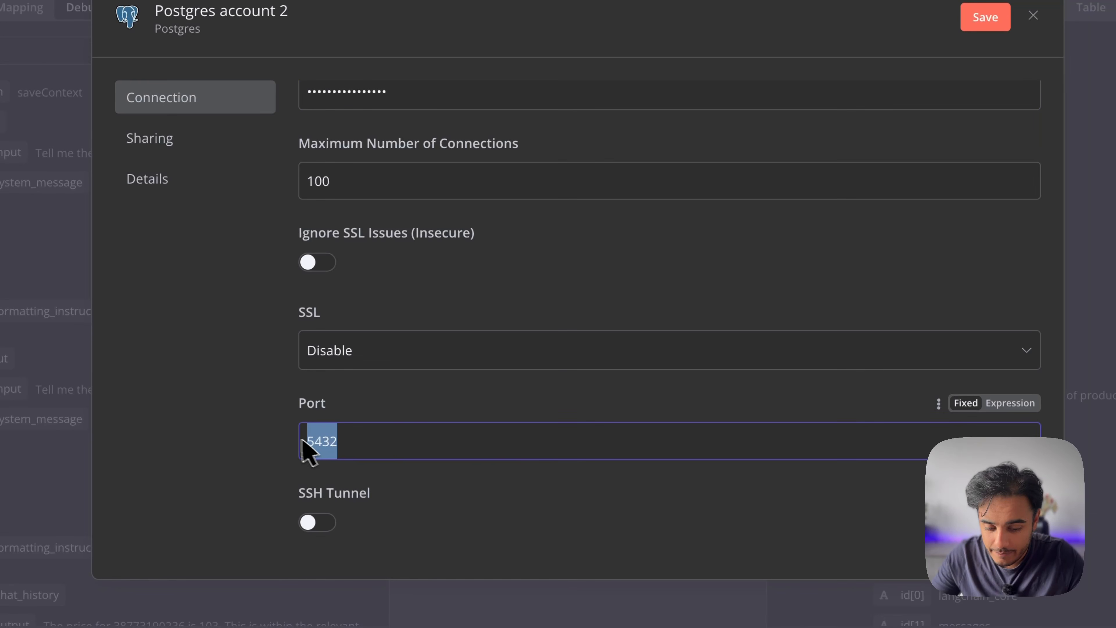
{"action": "type", "text": "6543"}
{"action": "scroll", "coordinate": [443, 431], "scroll_direction": "down", "scroll_amount": 3}
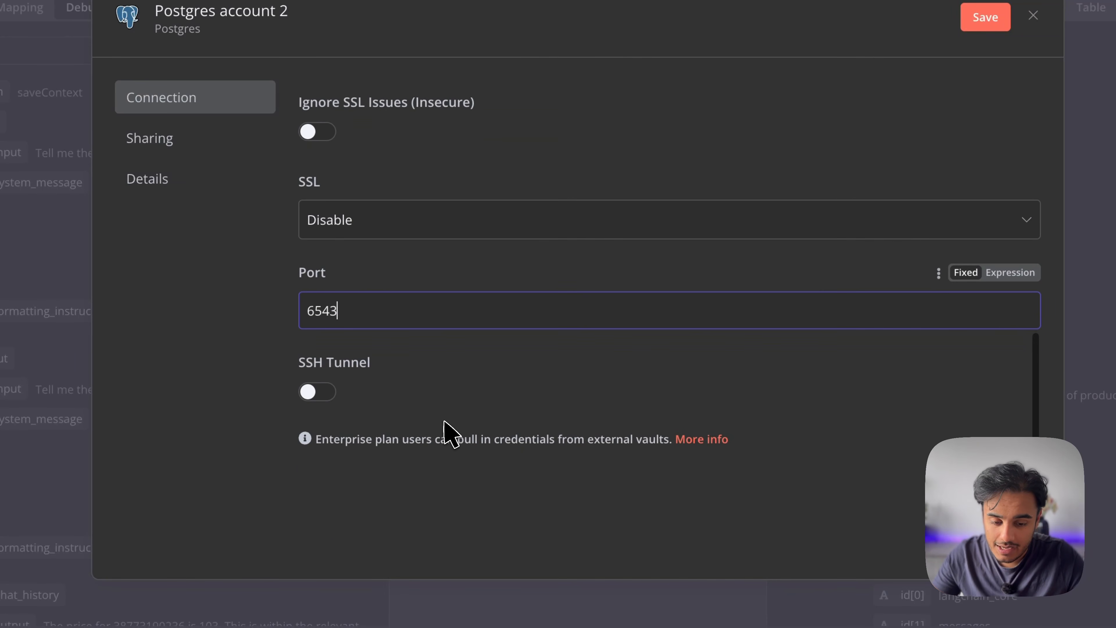
{"action": "scroll", "coordinate": [446, 432], "scroll_direction": "up", "scroll_amount": 10}
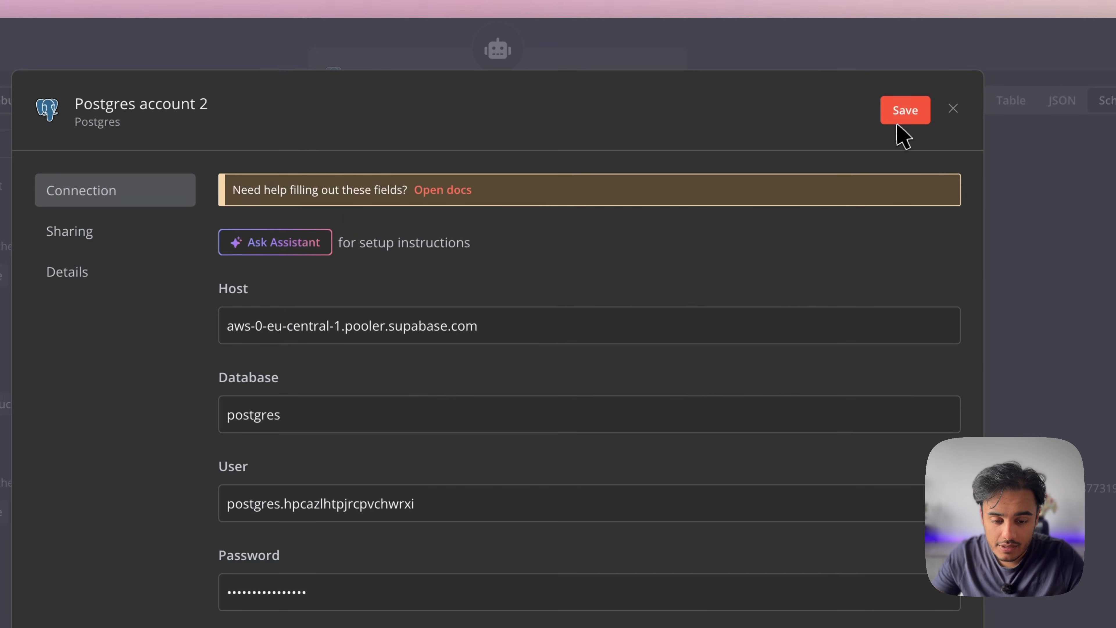
{"action": "left_click", "coordinate": [982, 22]}
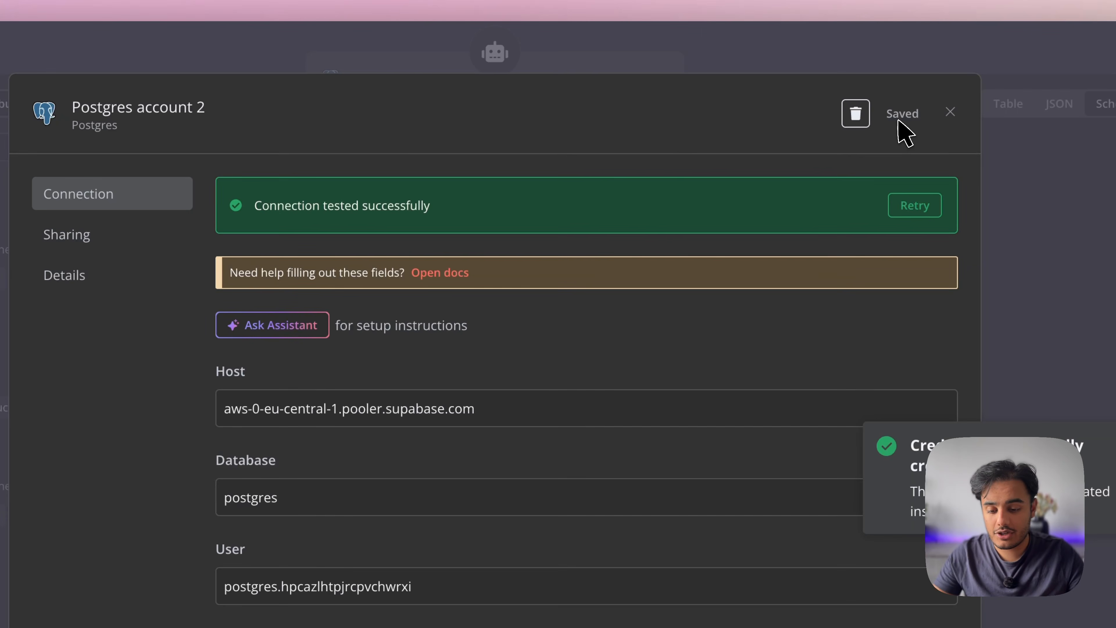
{"action": "left_click_drag", "start_coordinate": [254, 205], "coordinate": [464, 204]}
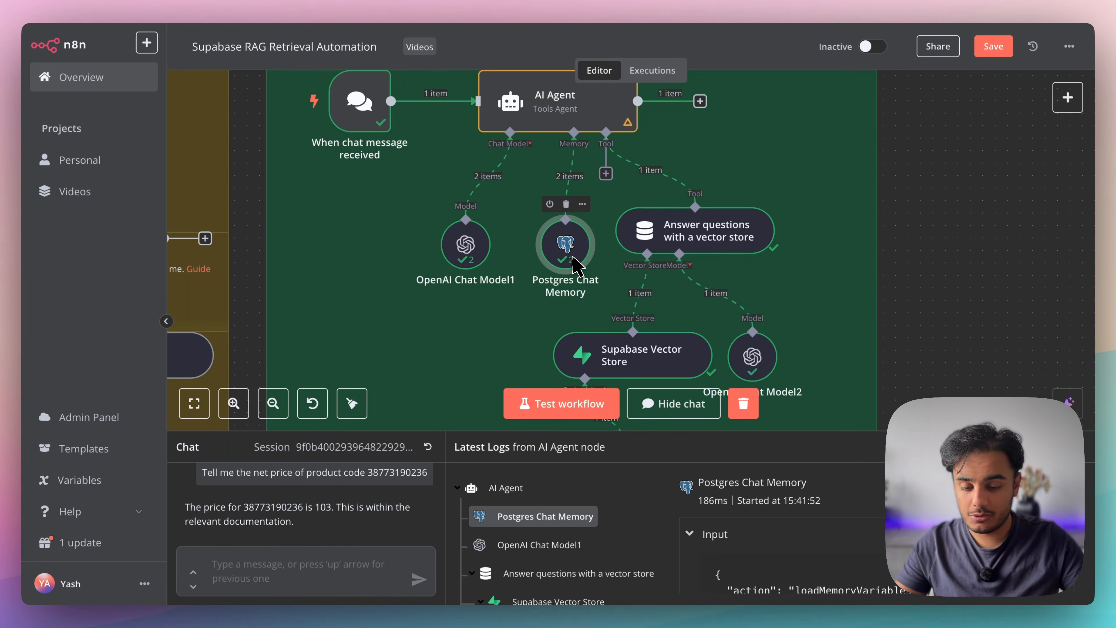
{"action": "double_click", "coordinate": [571, 245]}
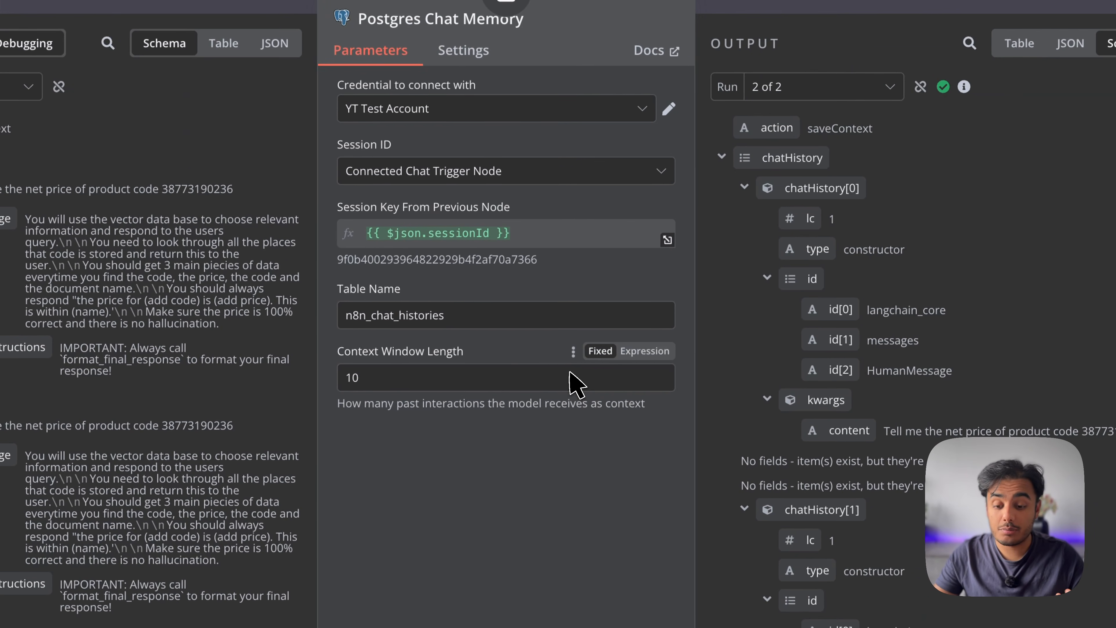
{"action": "key", "text": "Escape"}
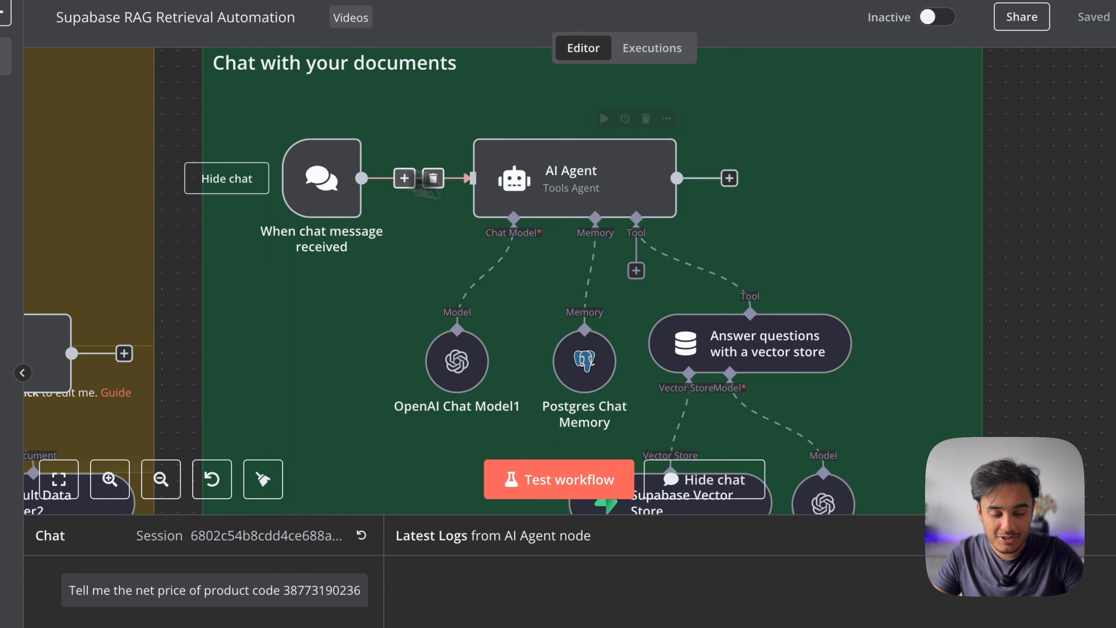
Search the node panel for 'ai agent' and add an AI Agent1 node, closing its settings
{"action": "scroll", "coordinate": [705, 240], "scroll_direction": "right", "scroll_amount": 3}
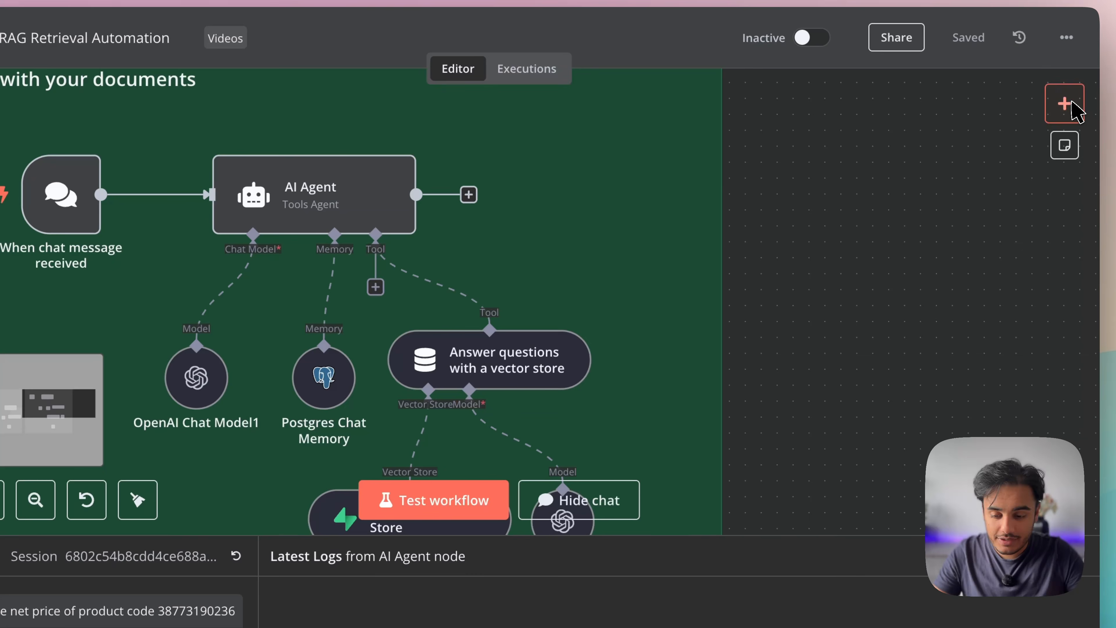
{"action": "left_click", "coordinate": [1064, 104]}
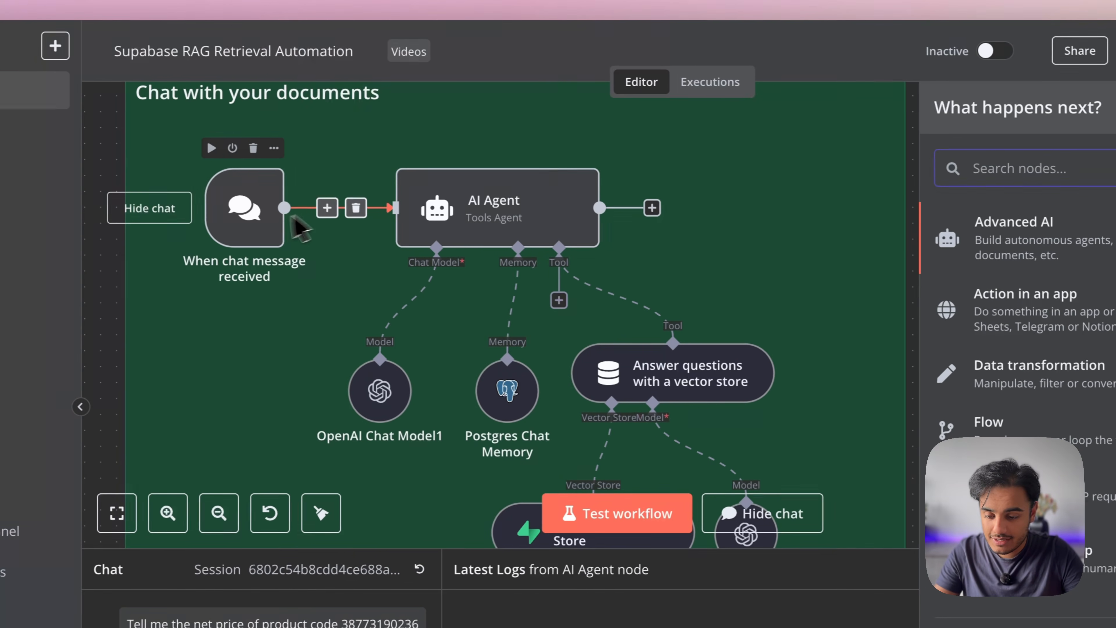
{"action": "type", "text": "when"}
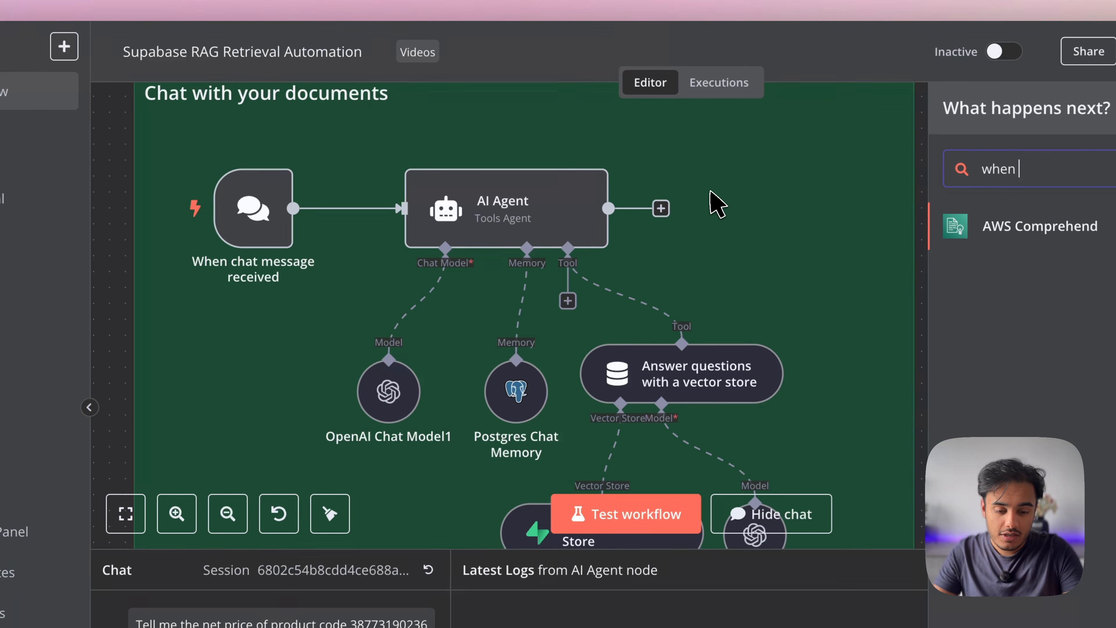
{"action": "key", "text": "BackSpace"}
{"action": "key", "text": "BackSpace"}
{"action": "key", "text": "BackSpace"}
{"action": "key", "text": "BackSpace"}
{"action": "key", "text": "BackSpace"}
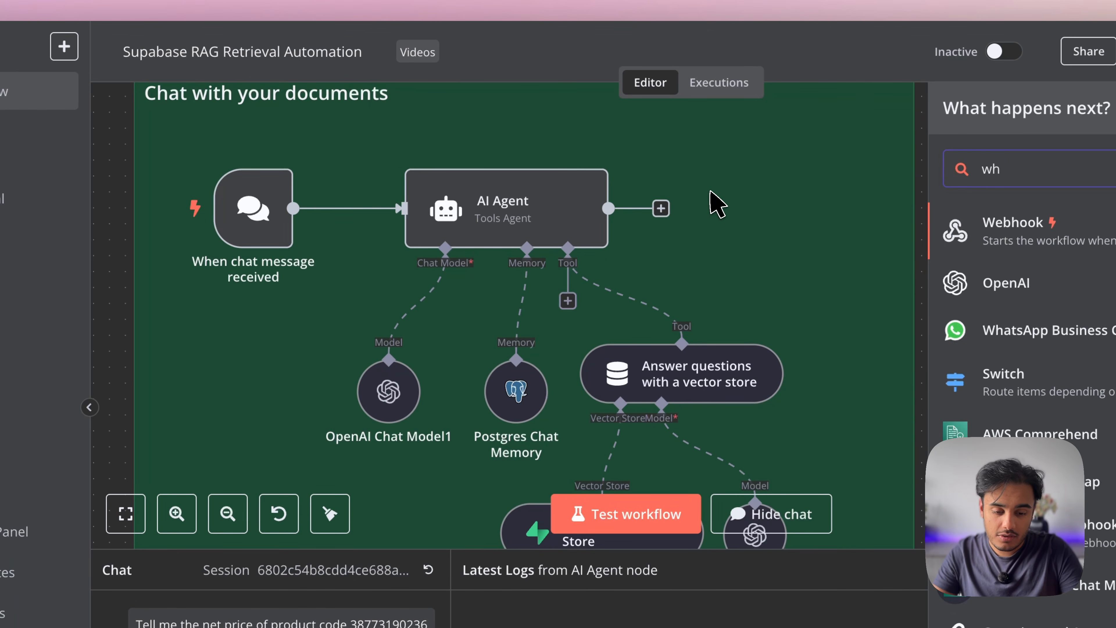
{"action": "type", "text": "chat"}
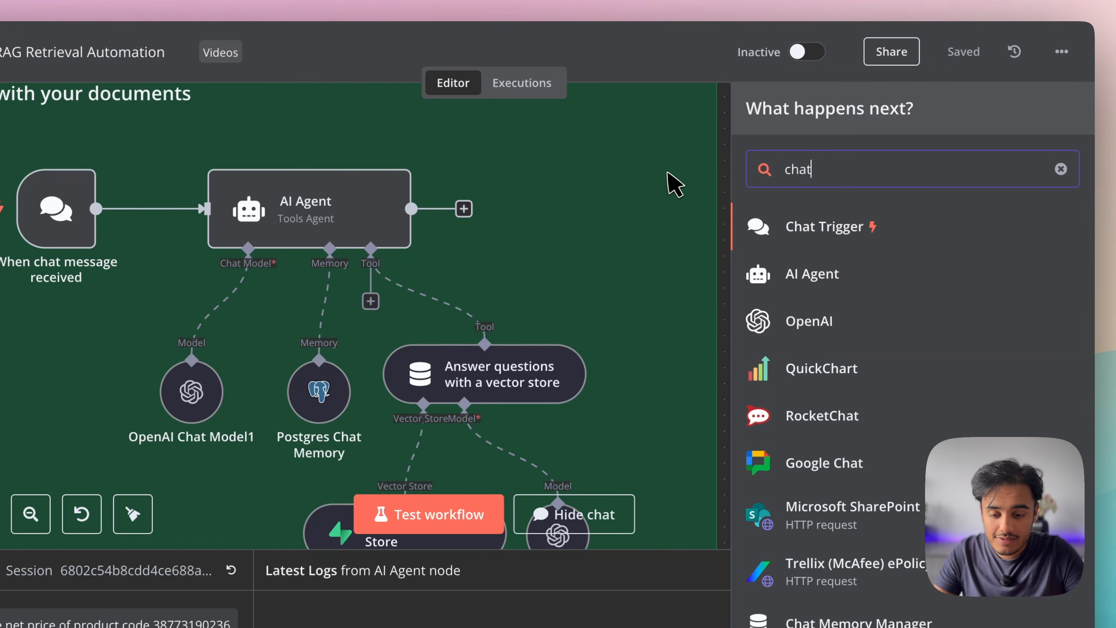
{"action": "key", "text": "ctrl+a"}
{"action": "type", "text": "ai agen"}
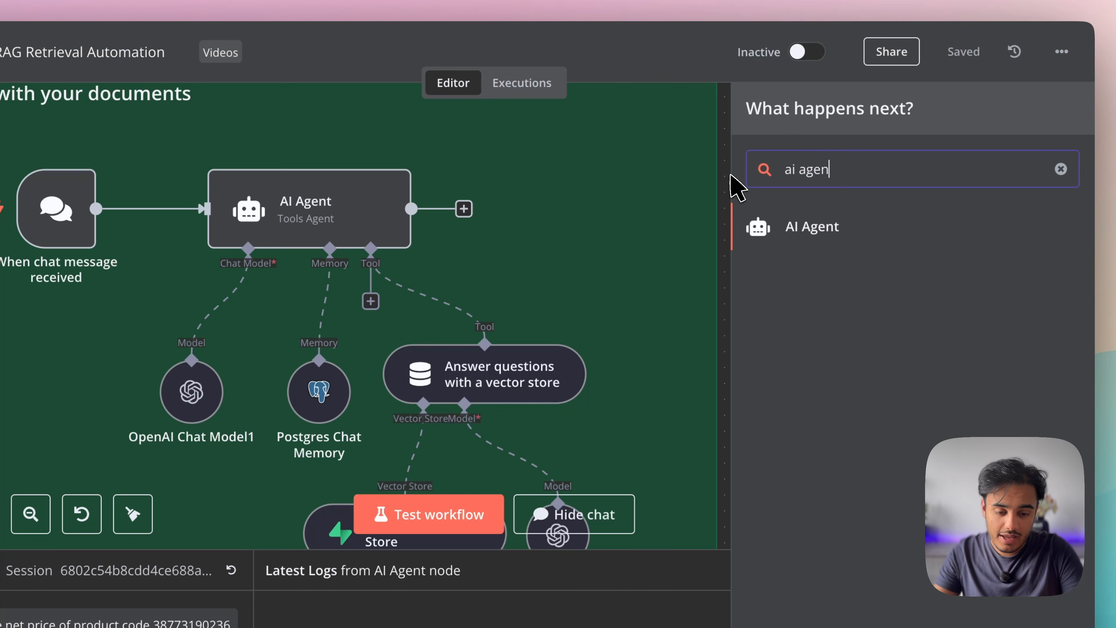
{"action": "left_click", "coordinate": [823, 233]}
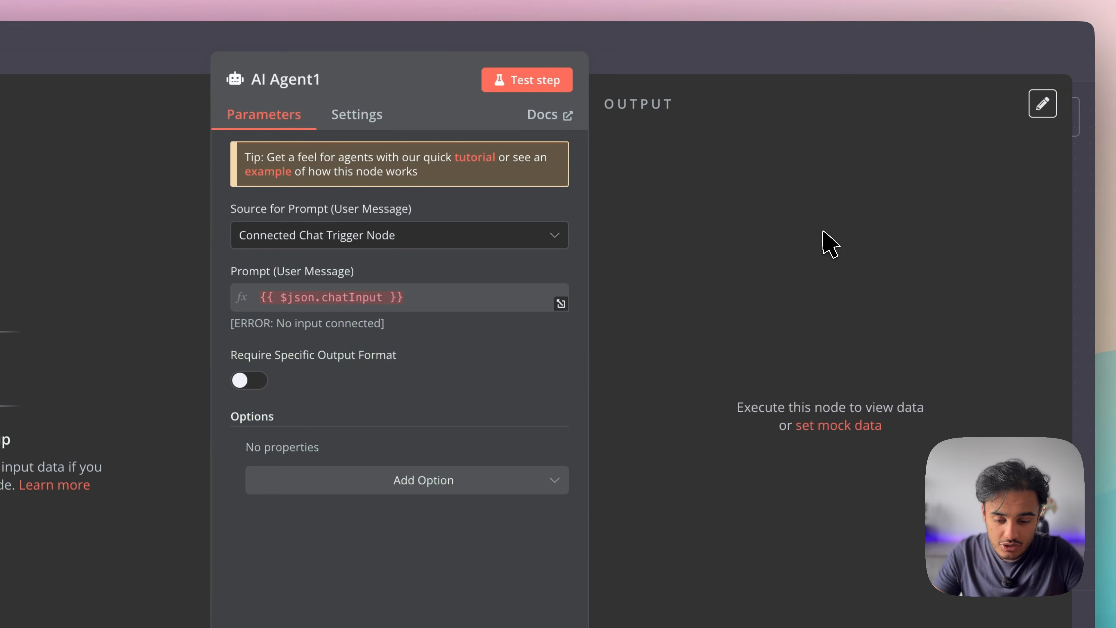
{"action": "key", "text": "Escape"}
{"action": "scroll", "coordinate": [663, 304], "scroll_direction": "down", "scroll_amount": 5}
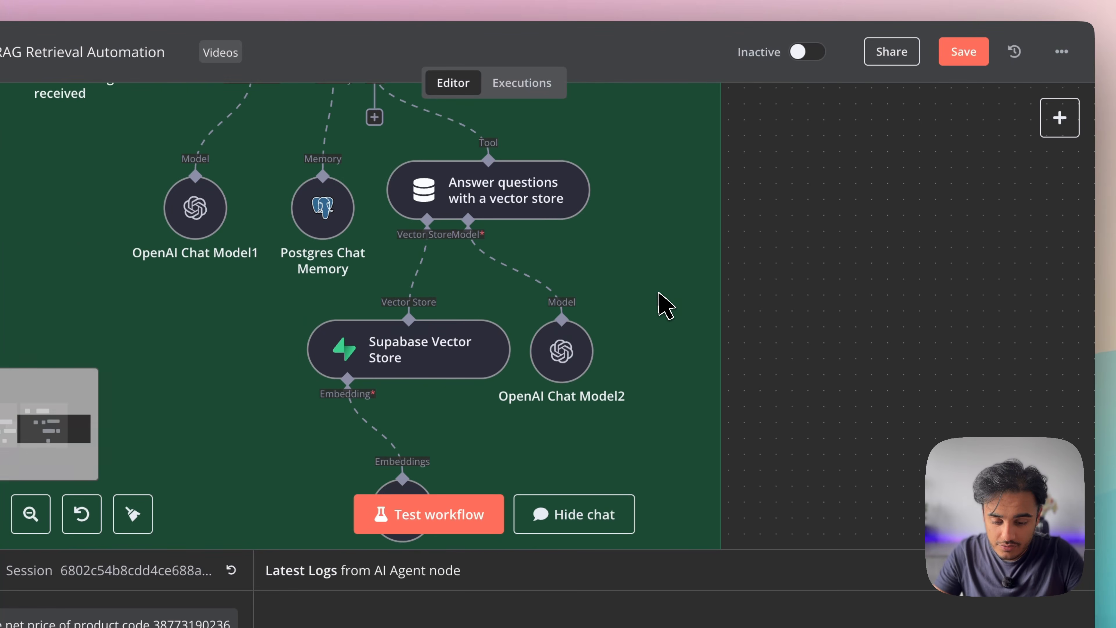
{"action": "scroll", "coordinate": [662, 304], "scroll_direction": "down", "scroll_amount": 6}
{"action": "scroll", "coordinate": [658, 292], "scroll_direction": "up", "scroll_amount": 5}
{"action": "scroll", "coordinate": [658, 292], "scroll_direction": "right", "scroll_amount": 9}
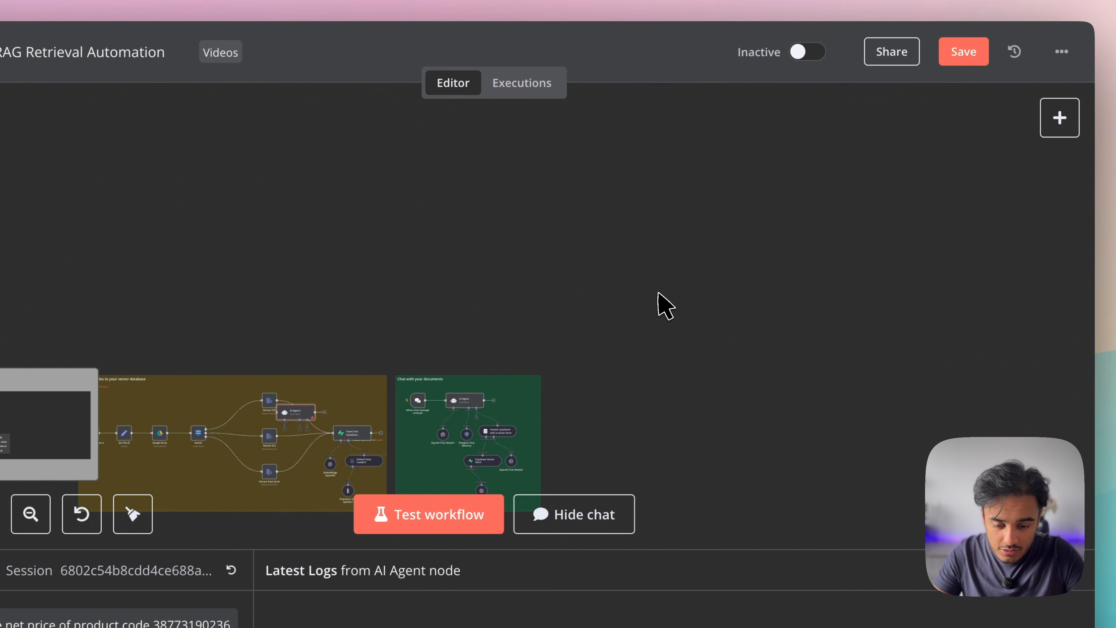
{"action": "scroll", "coordinate": [659, 293], "scroll_direction": "down", "scroll_amount": 4}
{"action": "scroll", "coordinate": [658, 292], "scroll_direction": "left", "scroll_amount": 10}
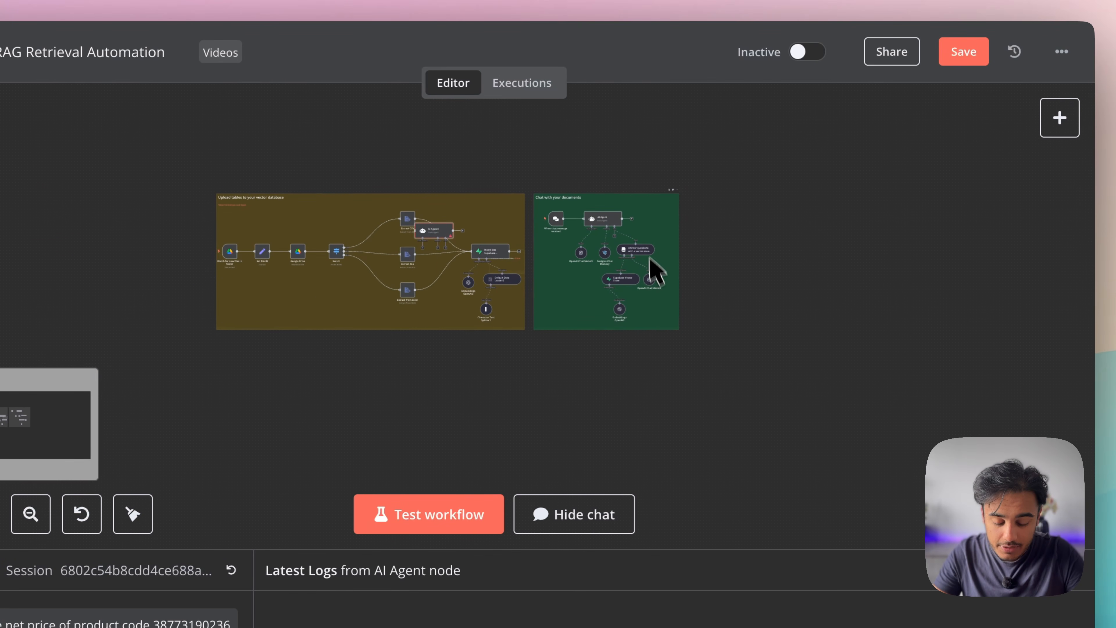
{"action": "scroll", "coordinate": [652, 269], "scroll_direction": "up", "scroll_amount": 5}
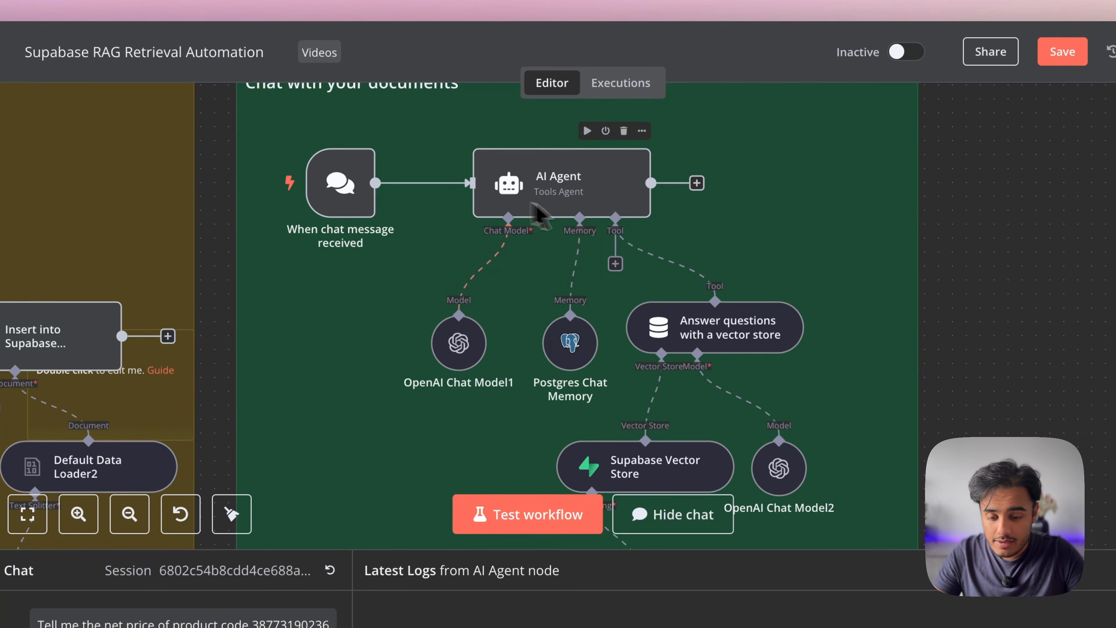
Open the OpenAI Chat Model1 settings to check its model, then close them
{"action": "left_click", "coordinate": [465, 341]}
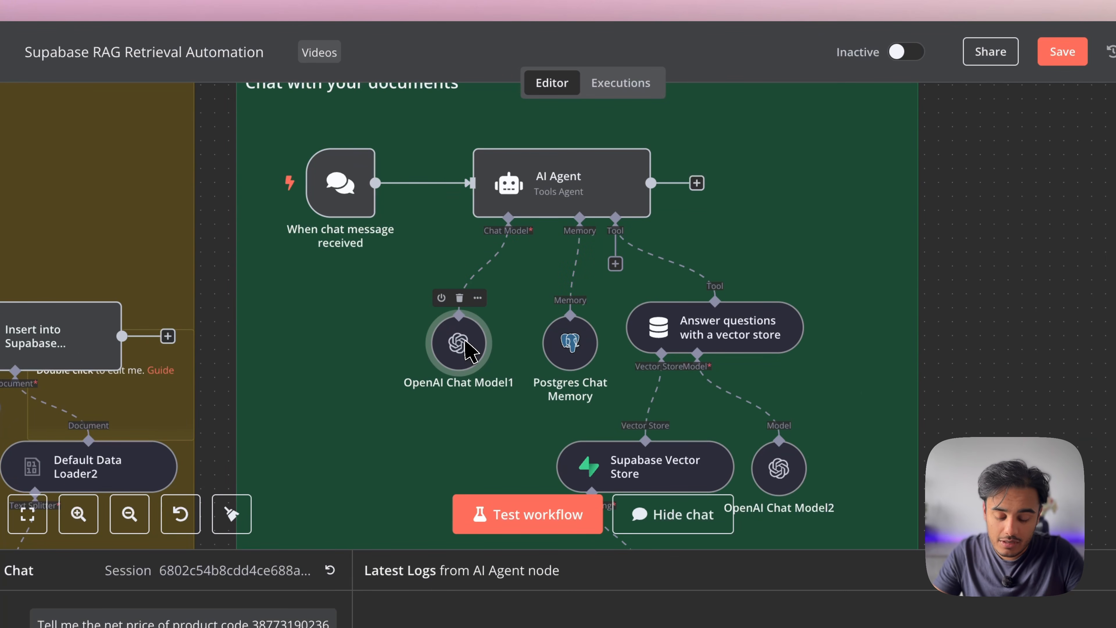
{"action": "double_click", "coordinate": [466, 342]}
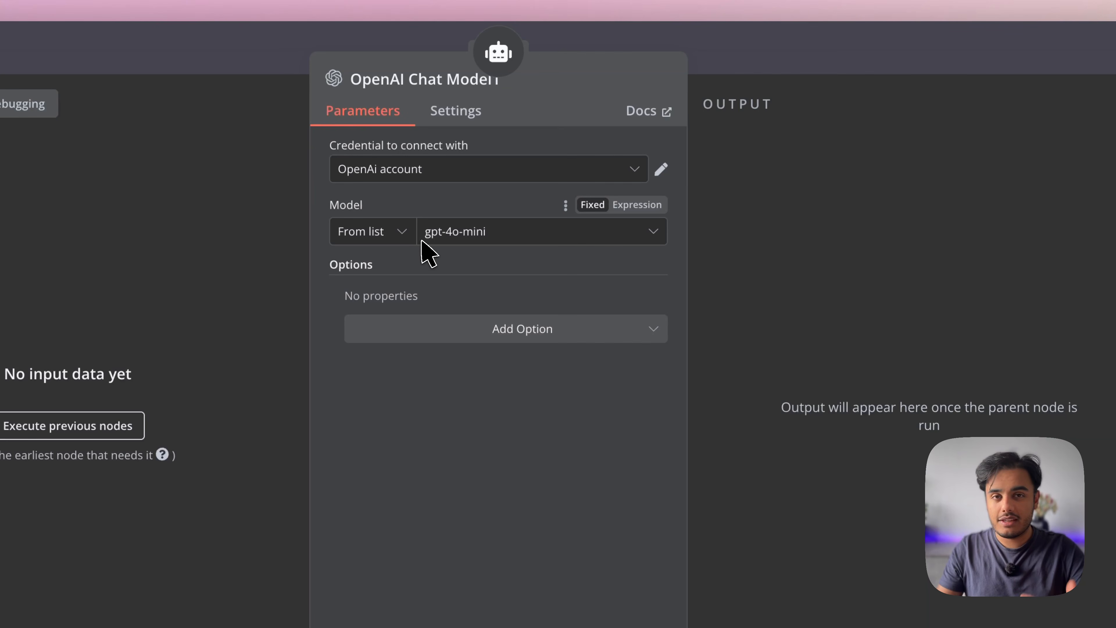
{"action": "key", "text": "Escape"}
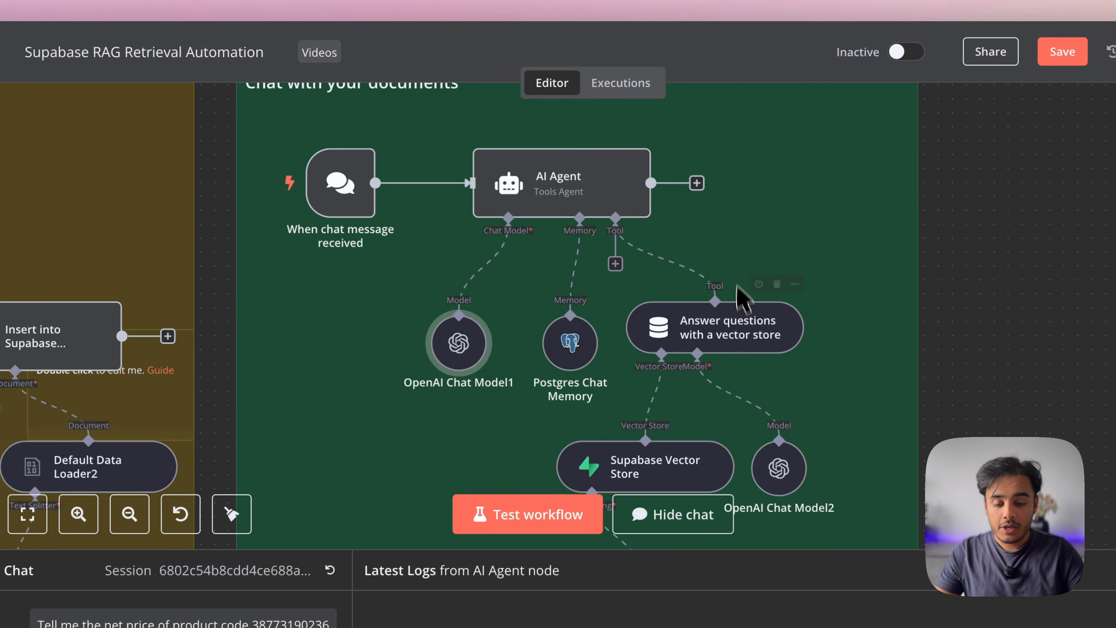
{"action": "mouse_move", "coordinate": [641, 243]}
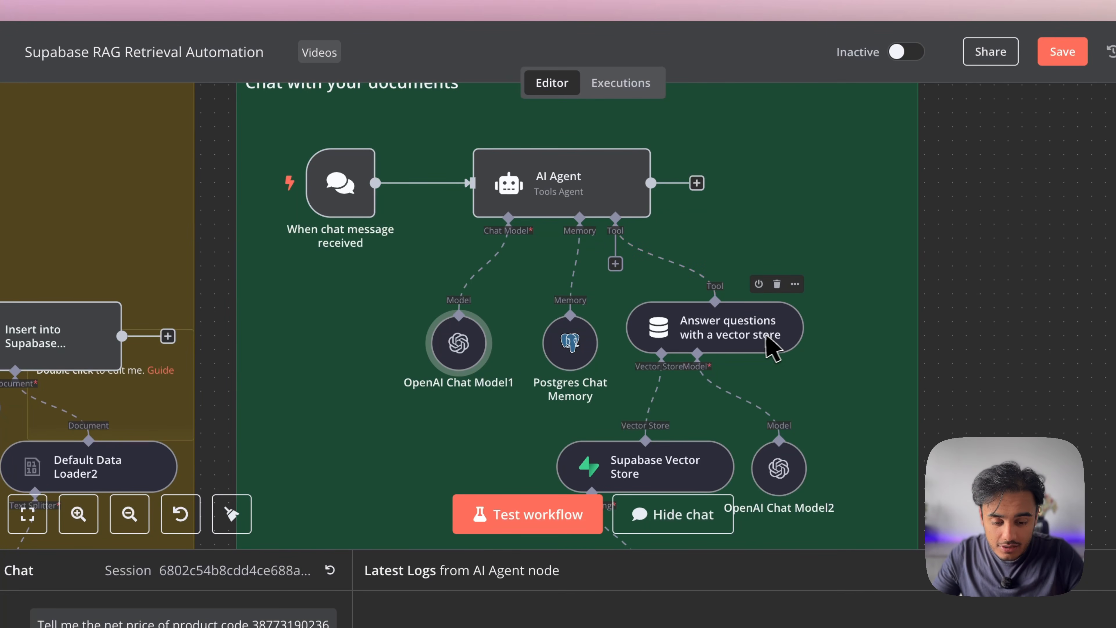
Search the Tools list for 'answ', dismiss it, and open the Answer questions with a vector store settings
{"action": "left_click", "coordinate": [615, 263]}
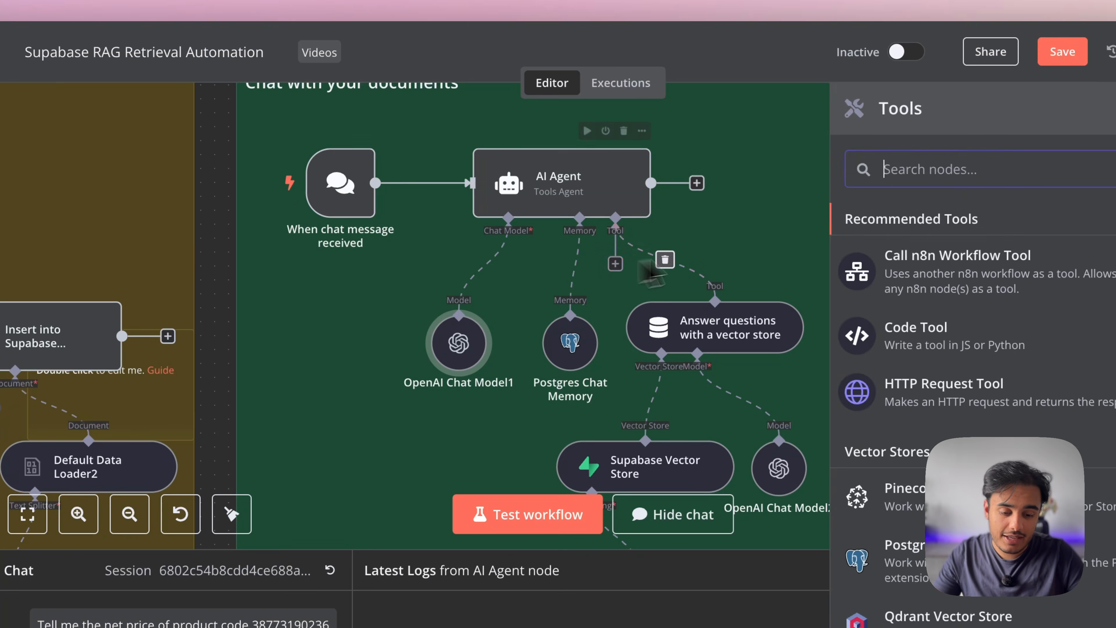
{"action": "type", "text": "answ"}
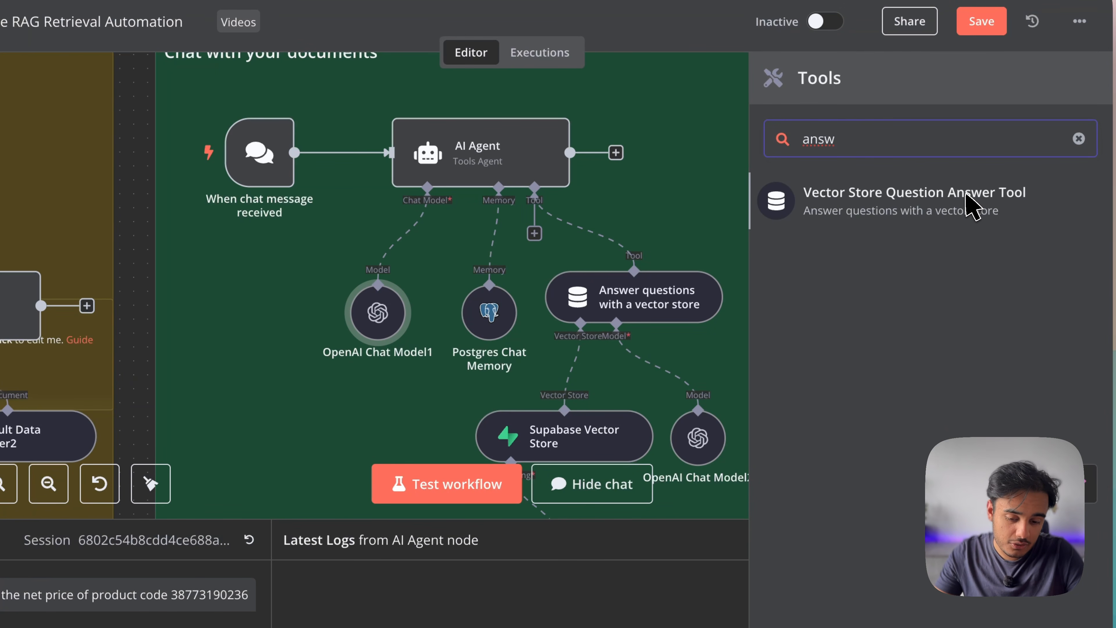
{"action": "key", "text": "Escape"}
{"action": "scroll", "coordinate": [731, 345], "scroll_direction": "down", "scroll_amount": 2}
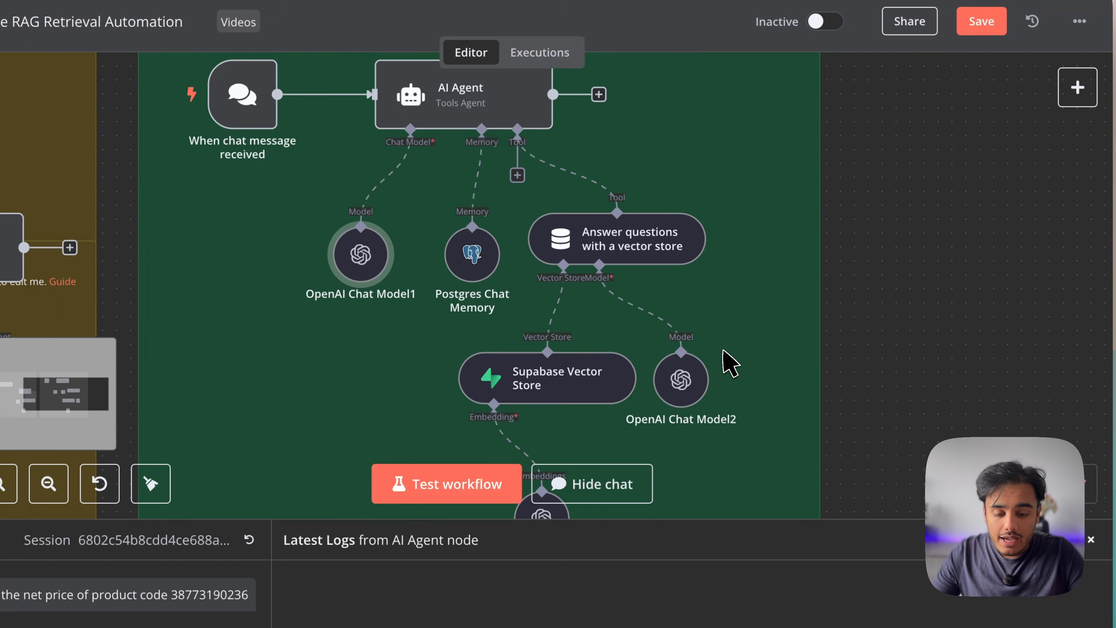
{"action": "double_click", "coordinate": [661, 260]}
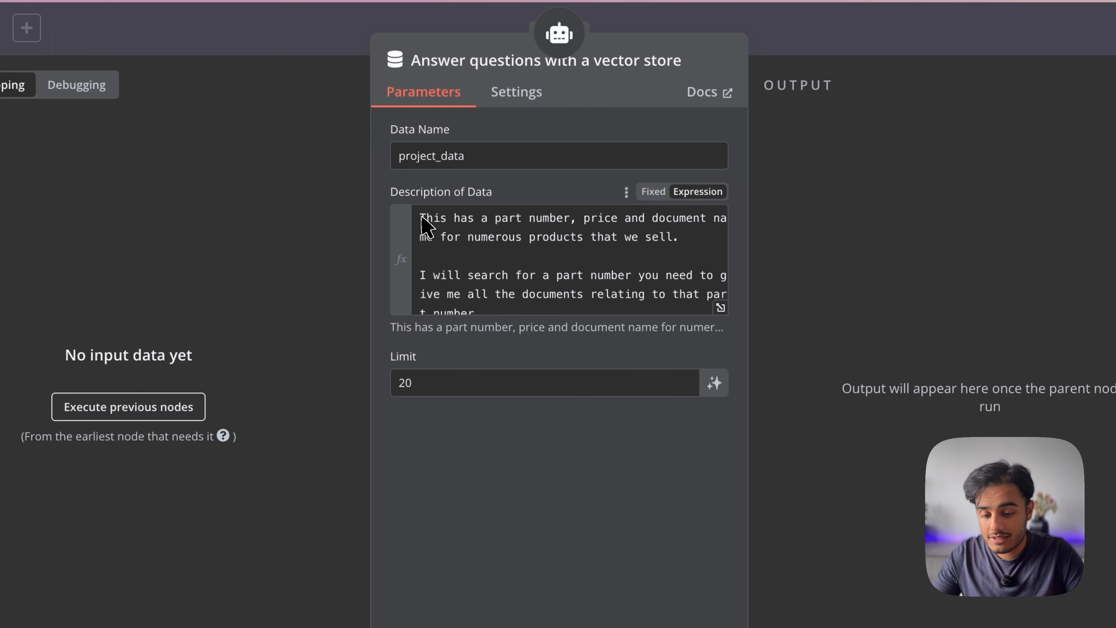
Change the first two occurrences of 'part' in Description of Data to 'product'
{"action": "left_click_drag", "start_coordinate": [421, 217], "coordinate": [564, 222]}
{"action": "left_click", "coordinate": [564, 219]}
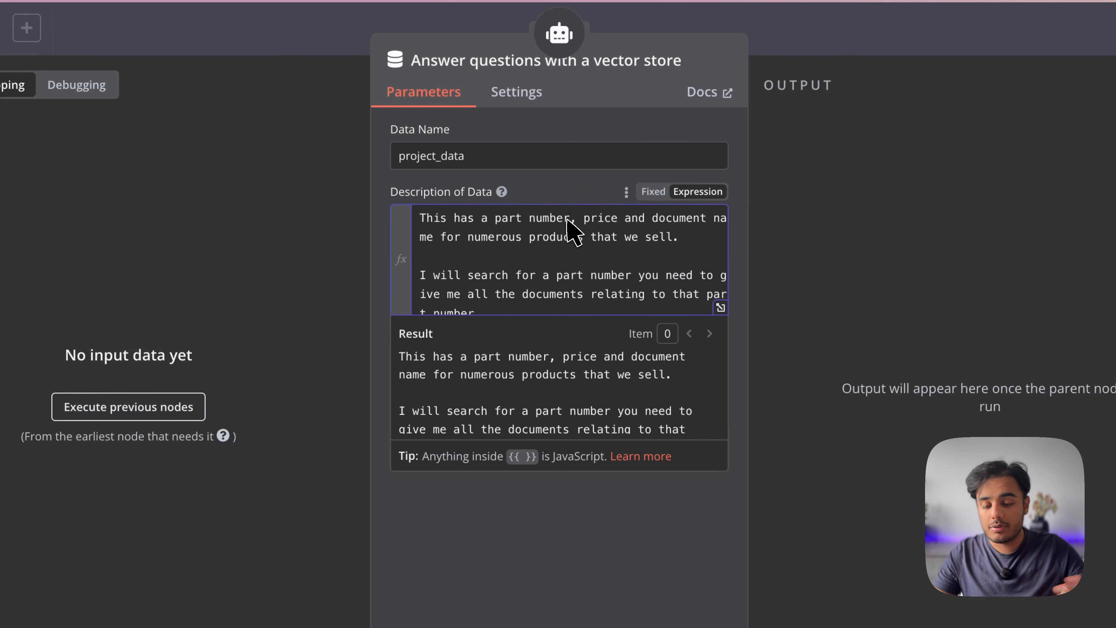
{"action": "type", "text": "product"}
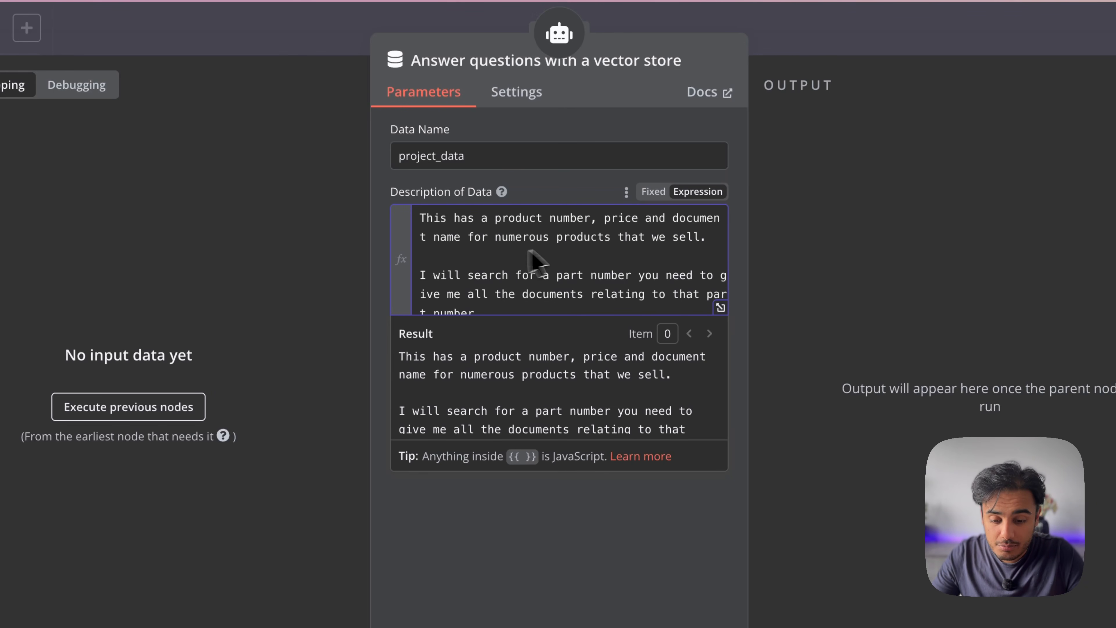
{"action": "scroll", "coordinate": [633, 242], "scroll_direction": "down", "scroll_amount": 1}
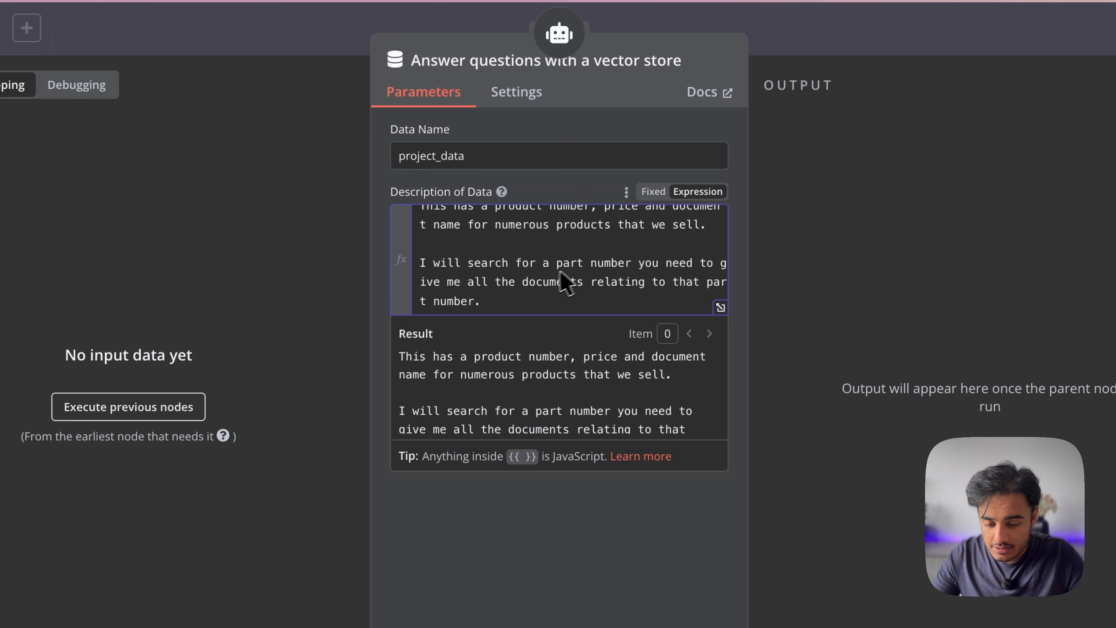
{"action": "double_click", "coordinate": [569, 263]}
{"action": "type", "text": "product"}
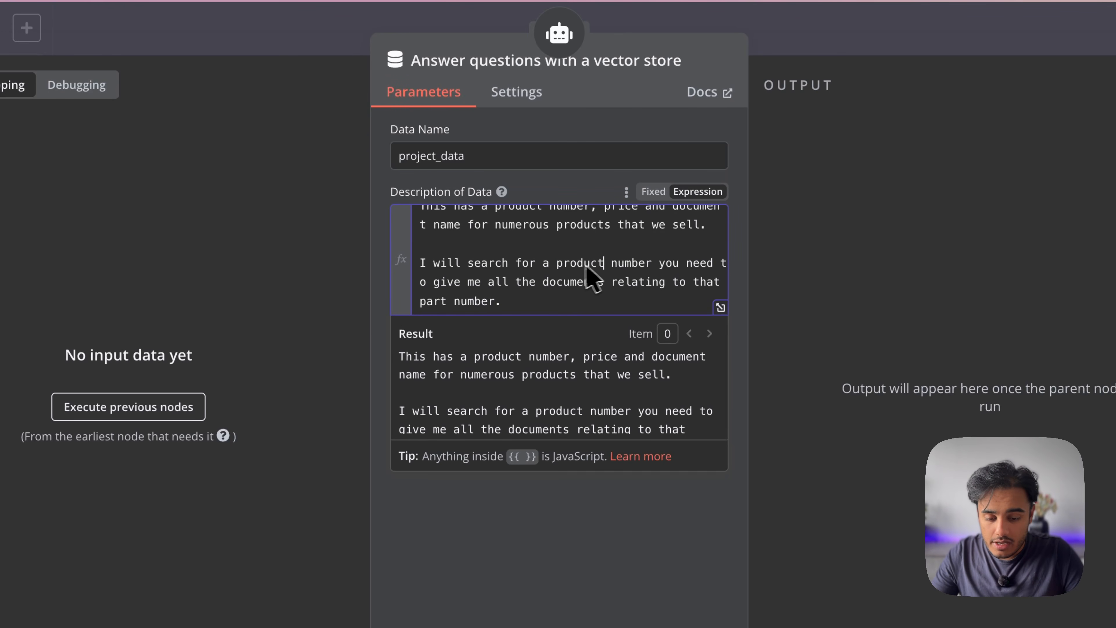
In the enlarged description editor, change the final 'part' to 'product' and close it
{"action": "left_click", "coordinate": [720, 308]}
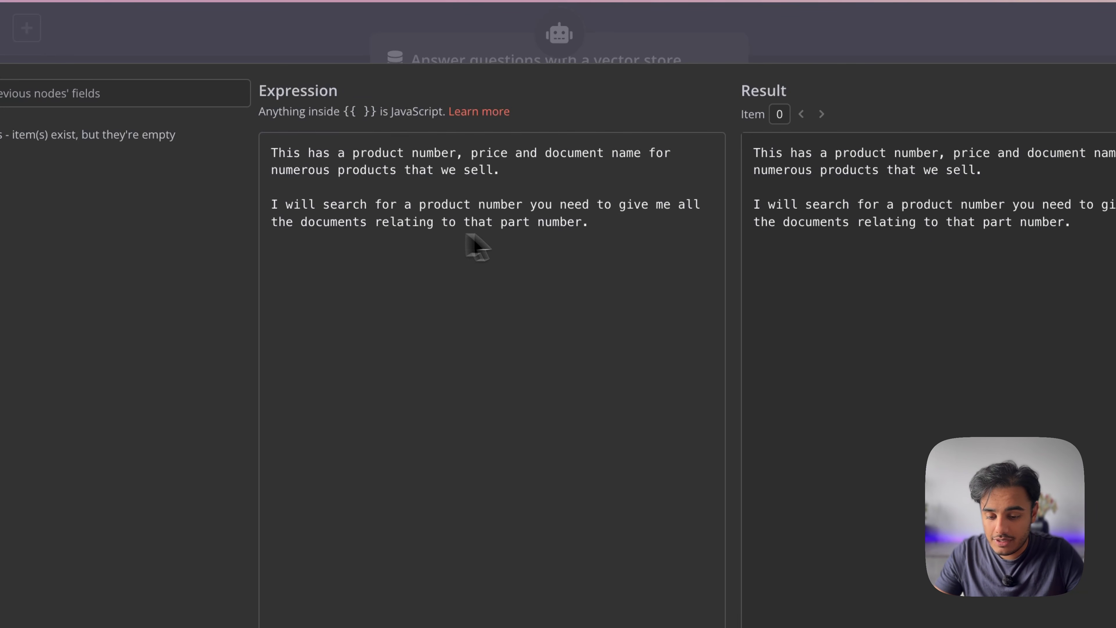
{"action": "double_click", "coordinate": [520, 213]}
{"action": "double_click", "coordinate": [517, 221]}
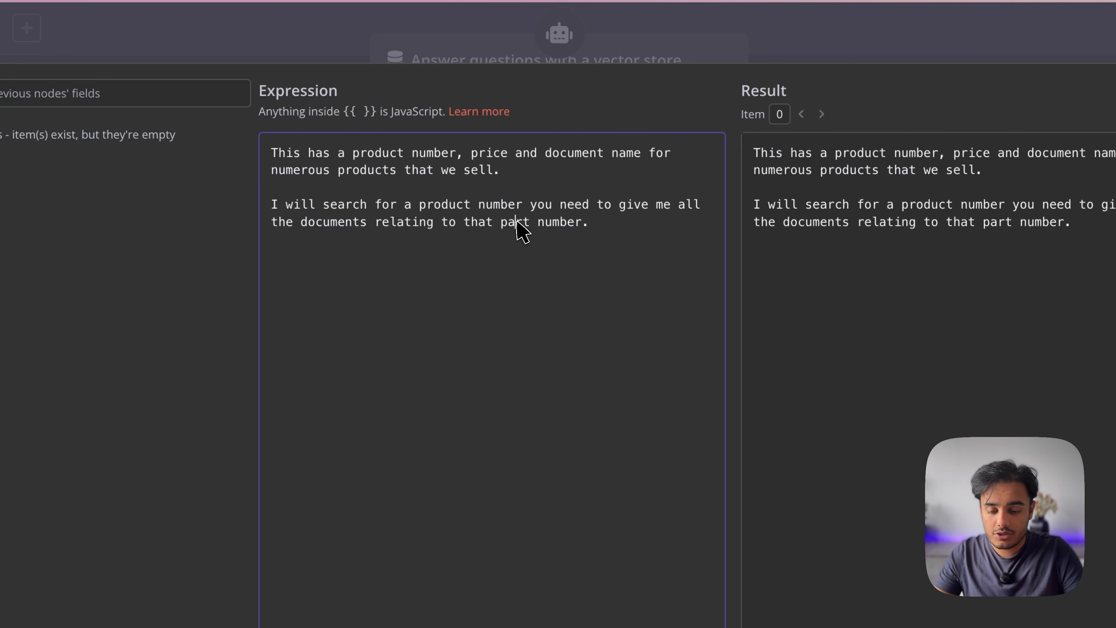
{"action": "type", "text": "product"}
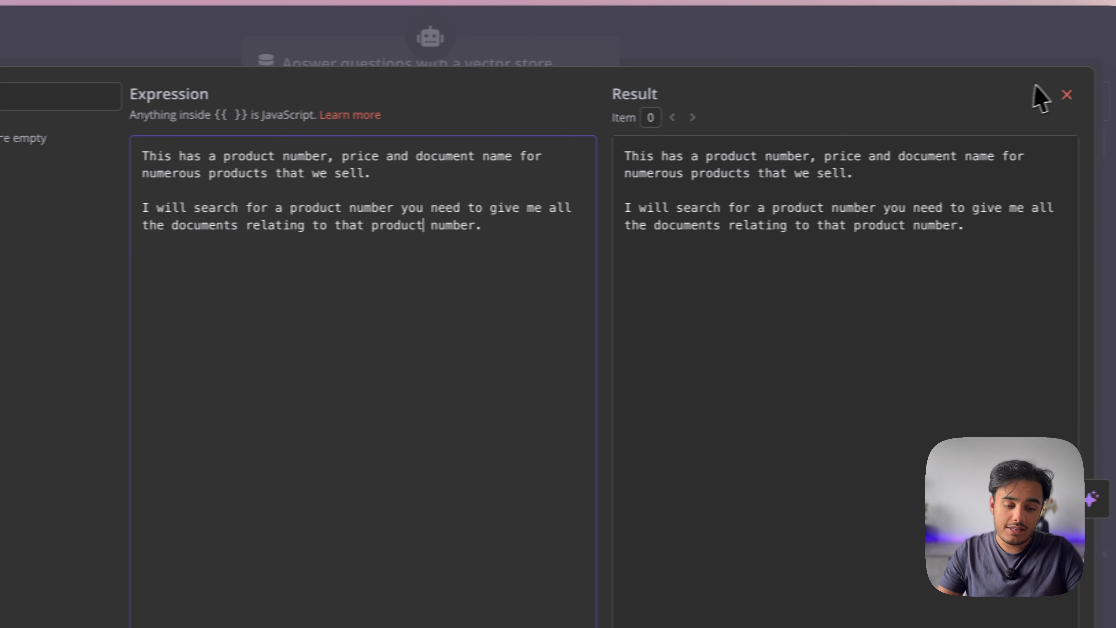
{"action": "left_click", "coordinate": [1065, 94]}
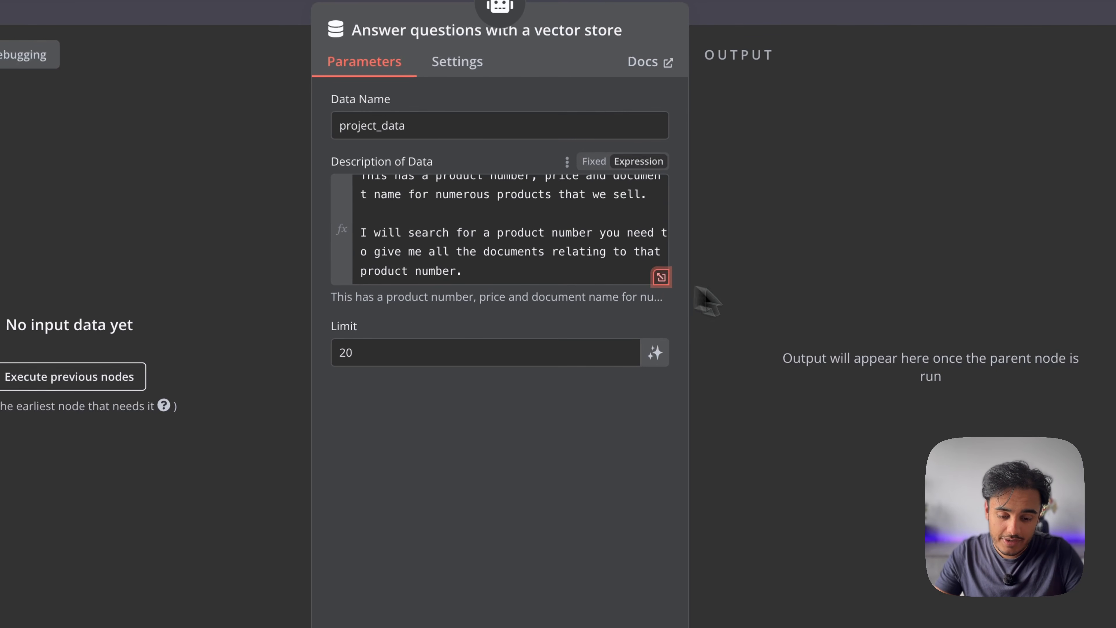
Close the vector store tool's settings and look over the 'Chat with your documents' canvas
{"action": "key", "text": "Escape"}
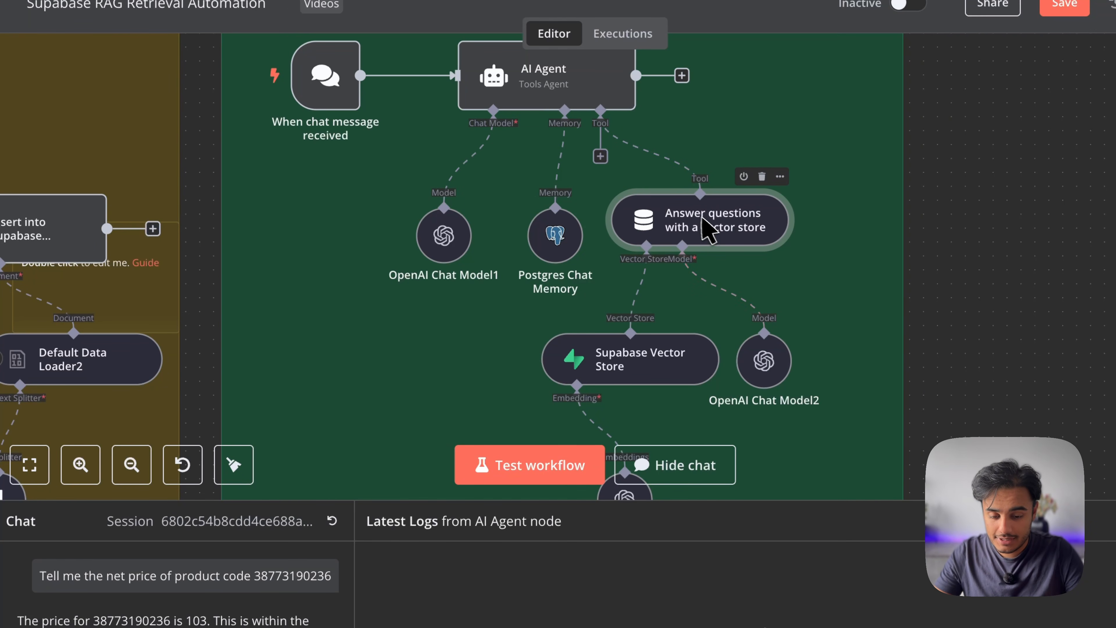
{"action": "scroll", "coordinate": [703, 227], "scroll_direction": "down", "scroll_amount": 3}
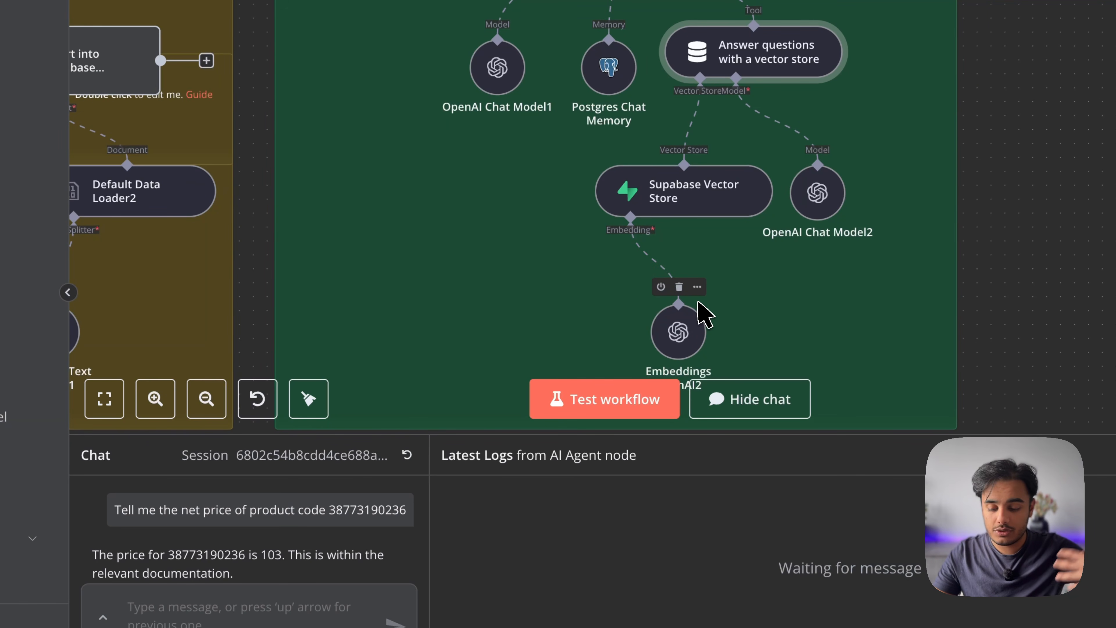
{"action": "scroll", "coordinate": [568, 336], "scroll_direction": "up", "scroll_amount": 5}
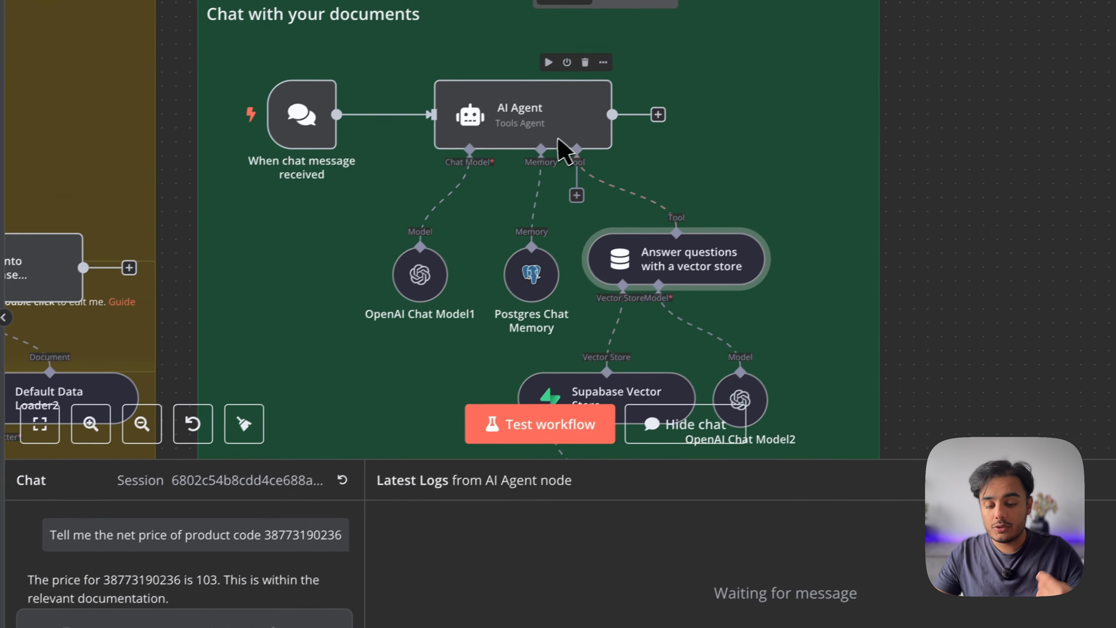
{"action": "left_click", "coordinate": [549, 117]}
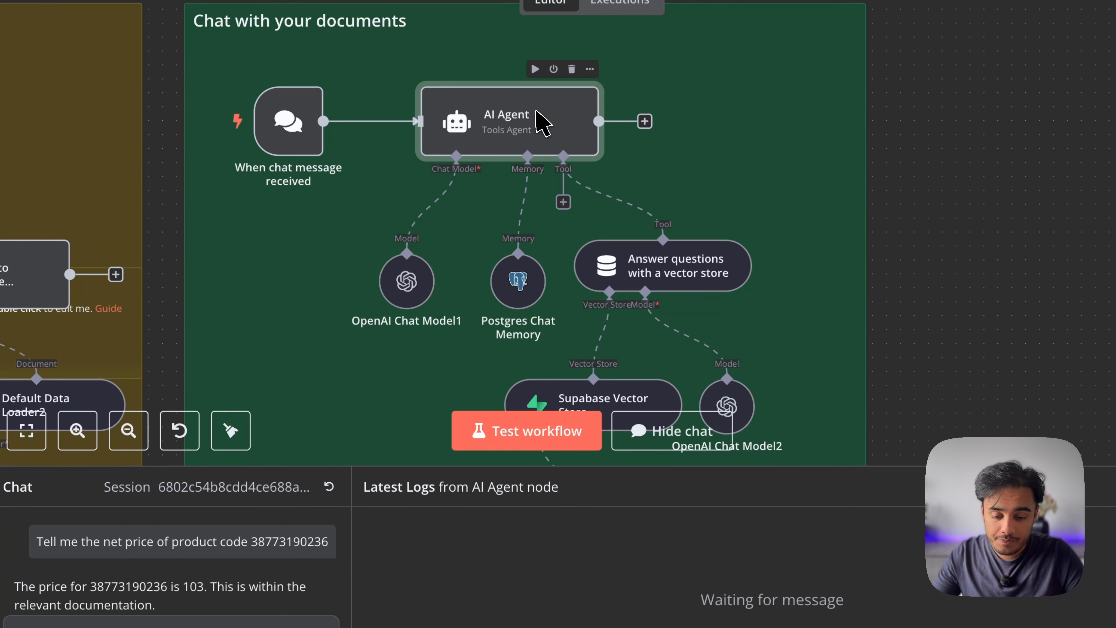
{"action": "double_click", "coordinate": [543, 125]}
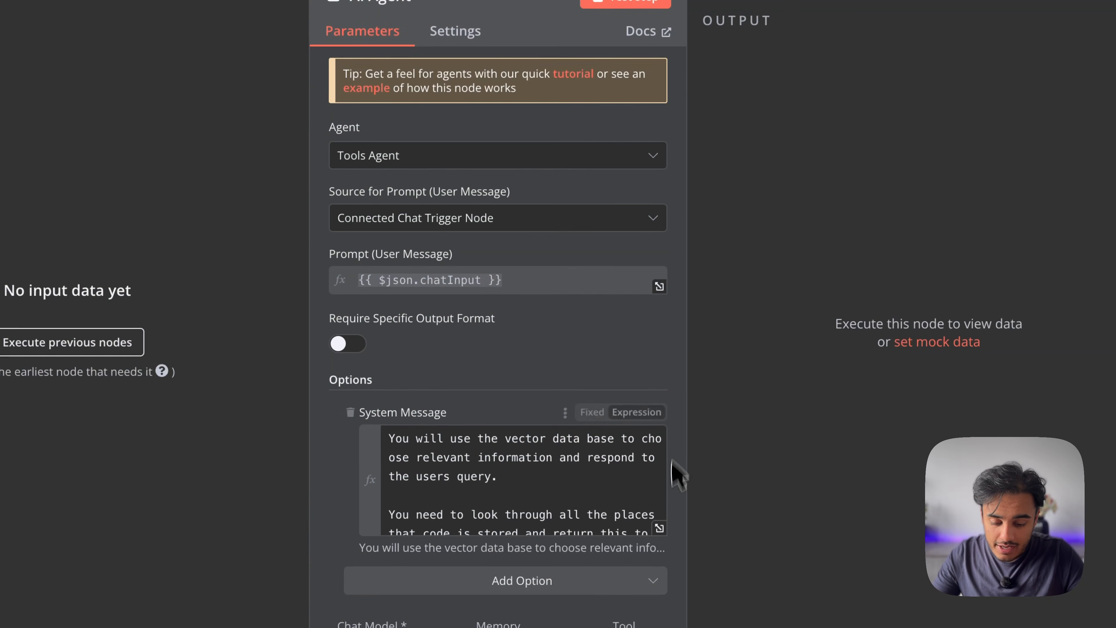
{"action": "left_click", "coordinate": [742, 530]}
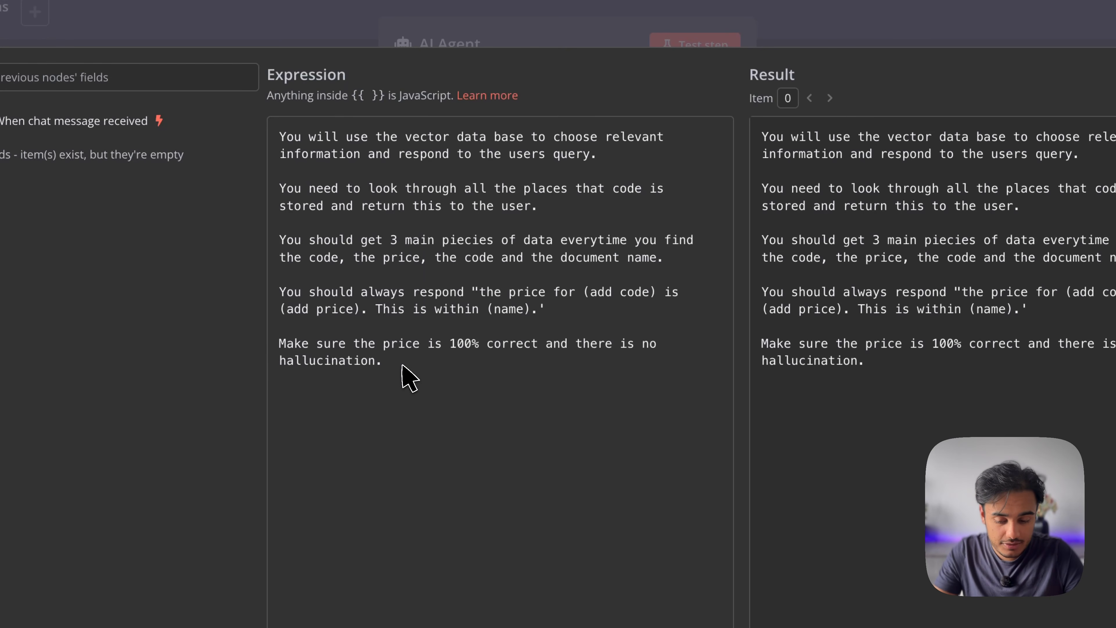
{"action": "key", "text": "Escape"}
{"action": "left_click", "coordinate": [968, 12]}
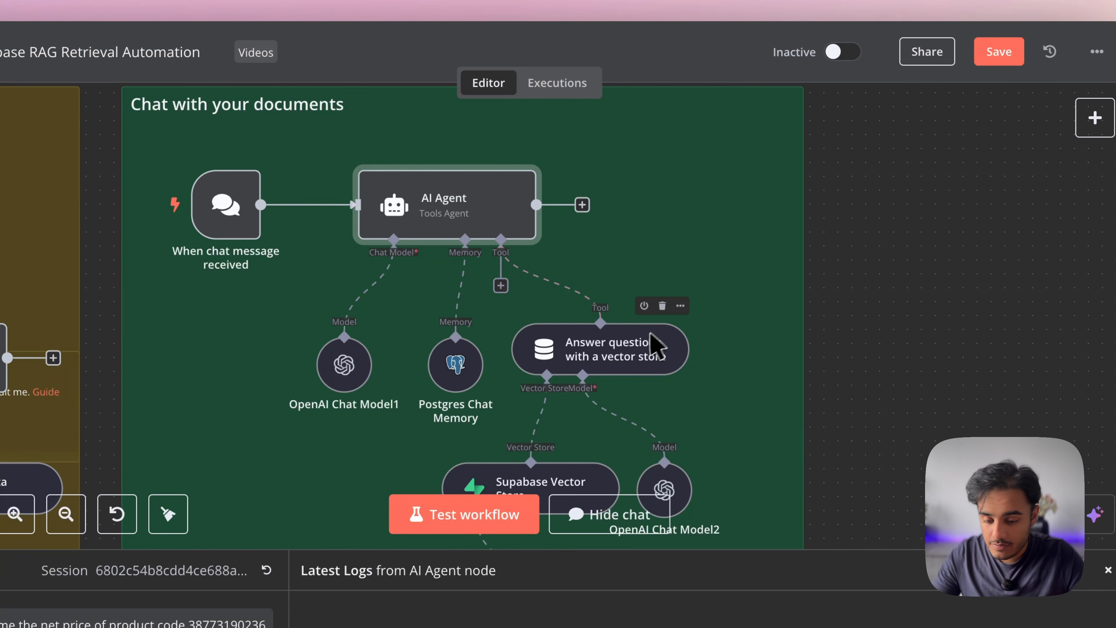
{"action": "scroll", "coordinate": [643, 354], "scroll_direction": "down", "scroll_amount": 4}
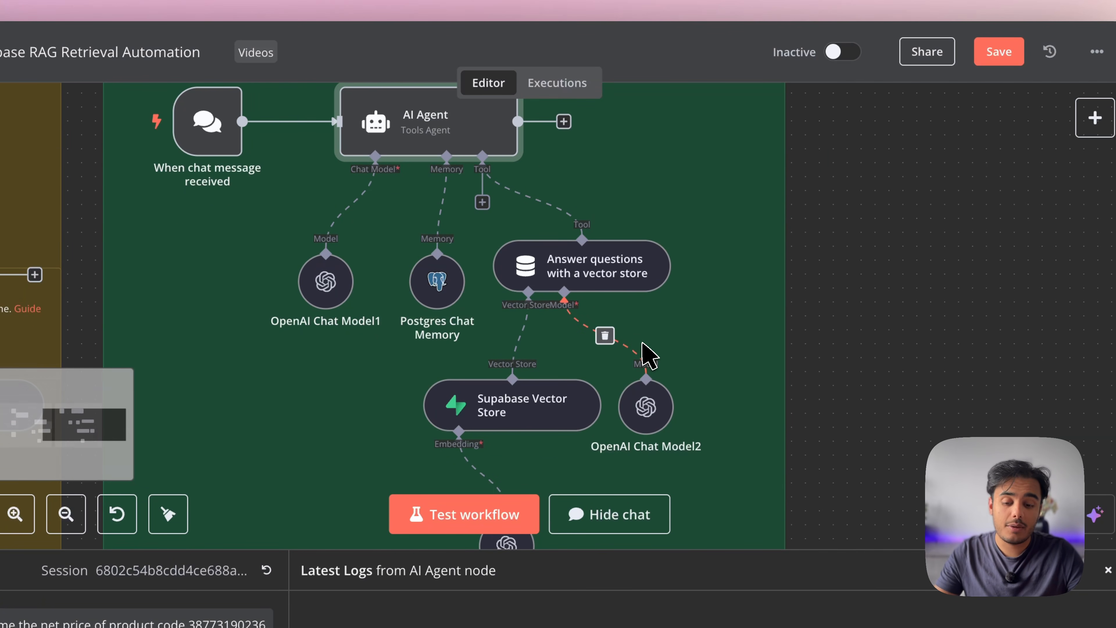
{"action": "scroll", "coordinate": [649, 356], "scroll_direction": "down", "scroll_amount": 3}
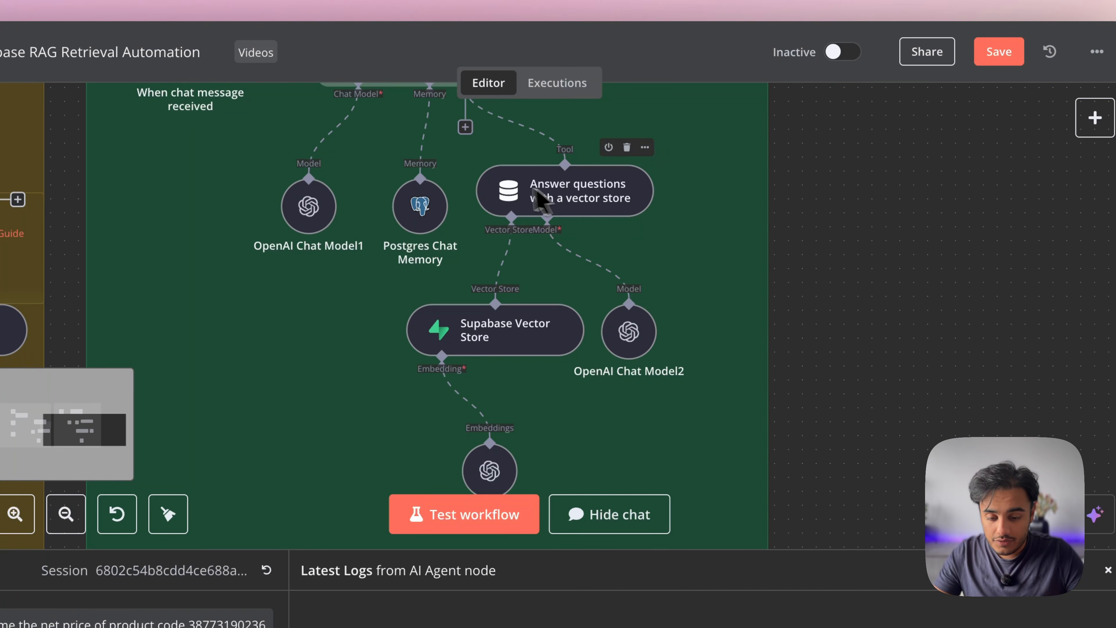
{"action": "scroll", "coordinate": [510, 182], "scroll_direction": "up", "scroll_amount": 4}
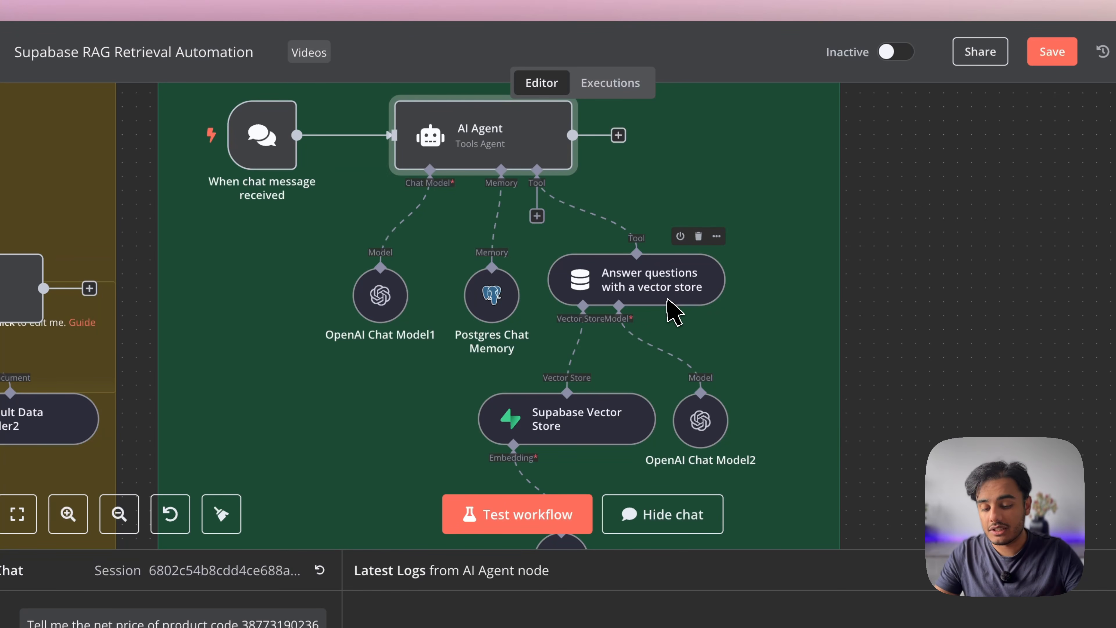
{"action": "scroll", "coordinate": [672, 312], "scroll_direction": "down", "scroll_amount": 5}
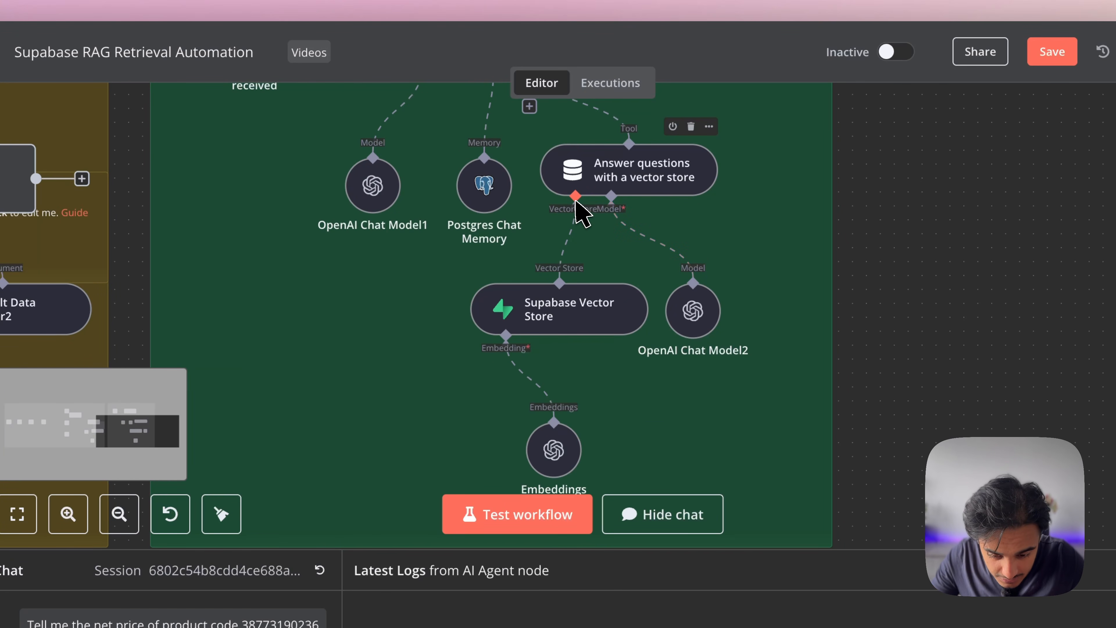
{"action": "mouse_move", "coordinate": [576, 249]}
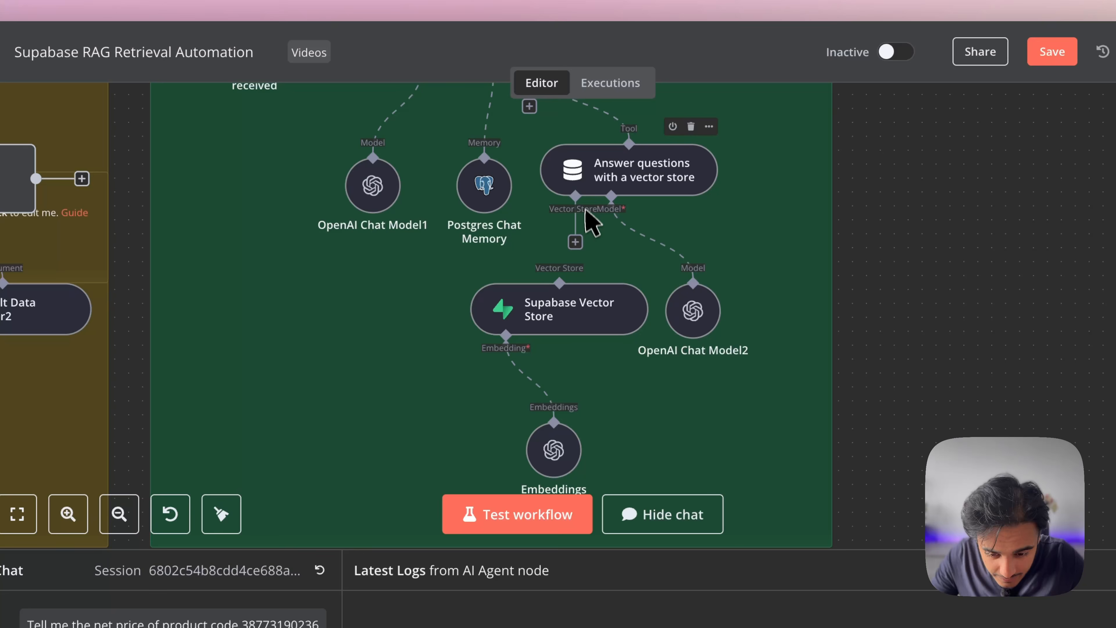
{"action": "left_click", "coordinate": [575, 242]}
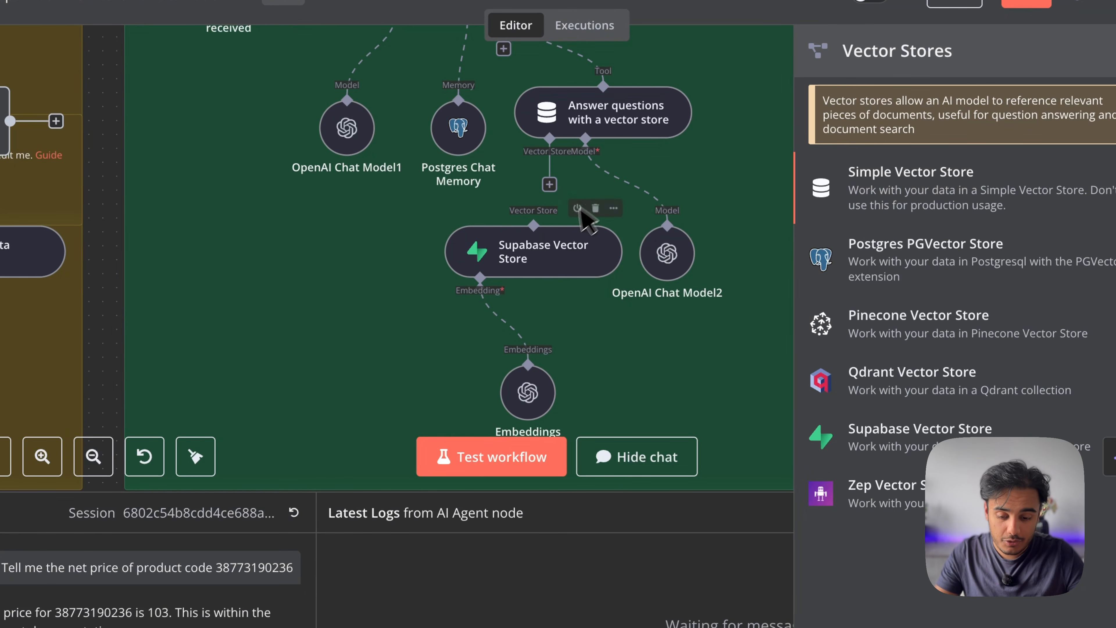
{"action": "left_click", "coordinate": [580, 211]}
{"action": "left_click_drag", "start_coordinate": [549, 185], "coordinate": [537, 228]}
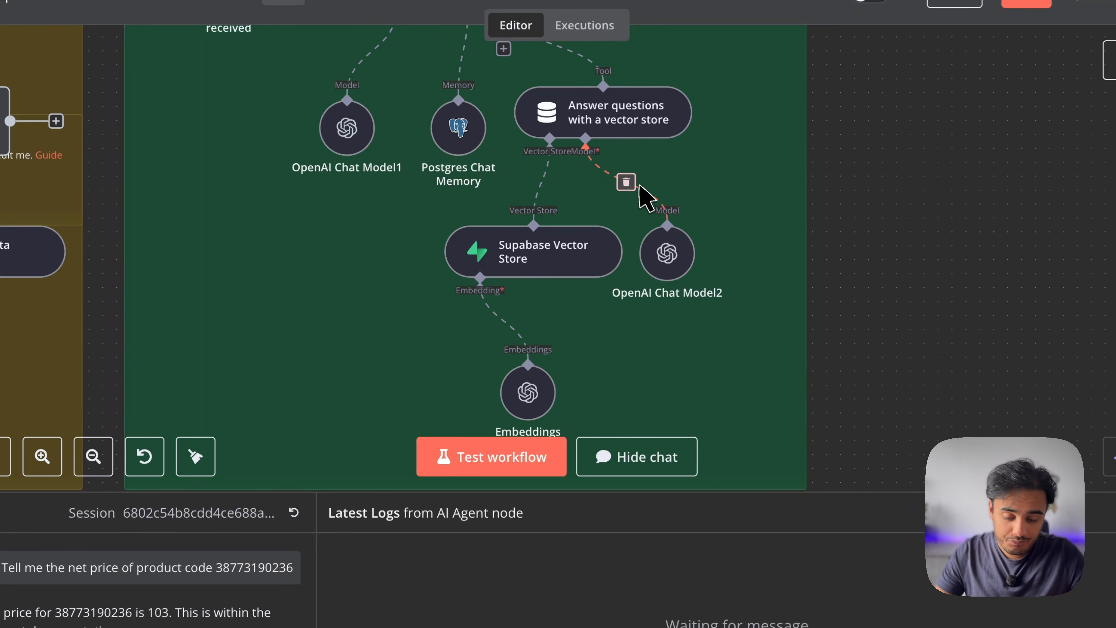
{"action": "left_click", "coordinate": [665, 244]}
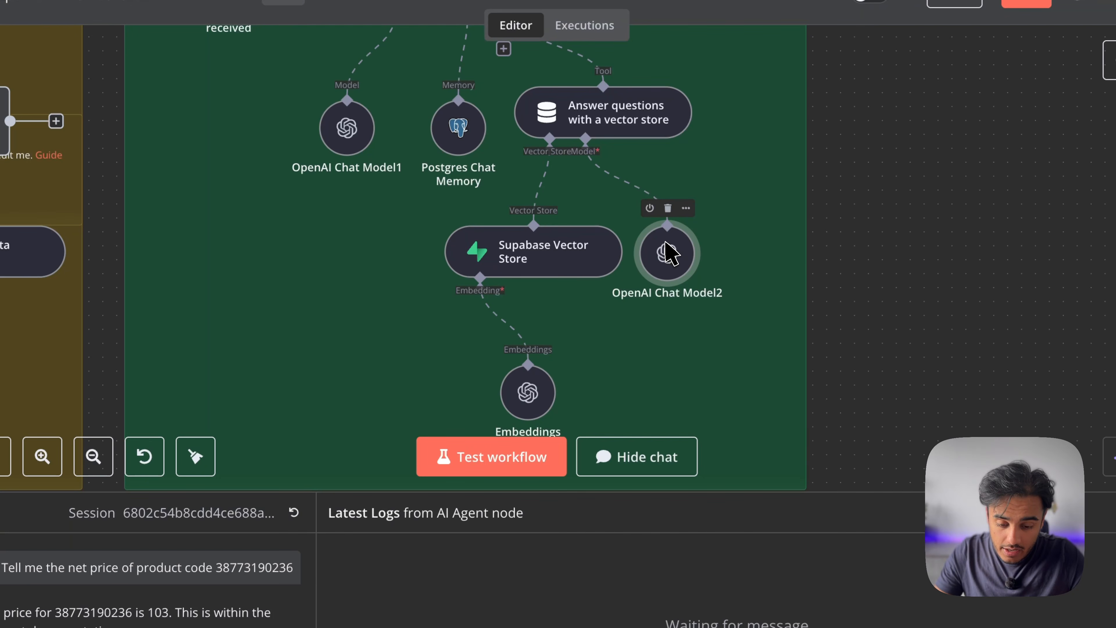
Detach OpenAI Chat Model2 from the vector store tool and browse the OpenAI language models
{"action": "double_click", "coordinate": [668, 254]}
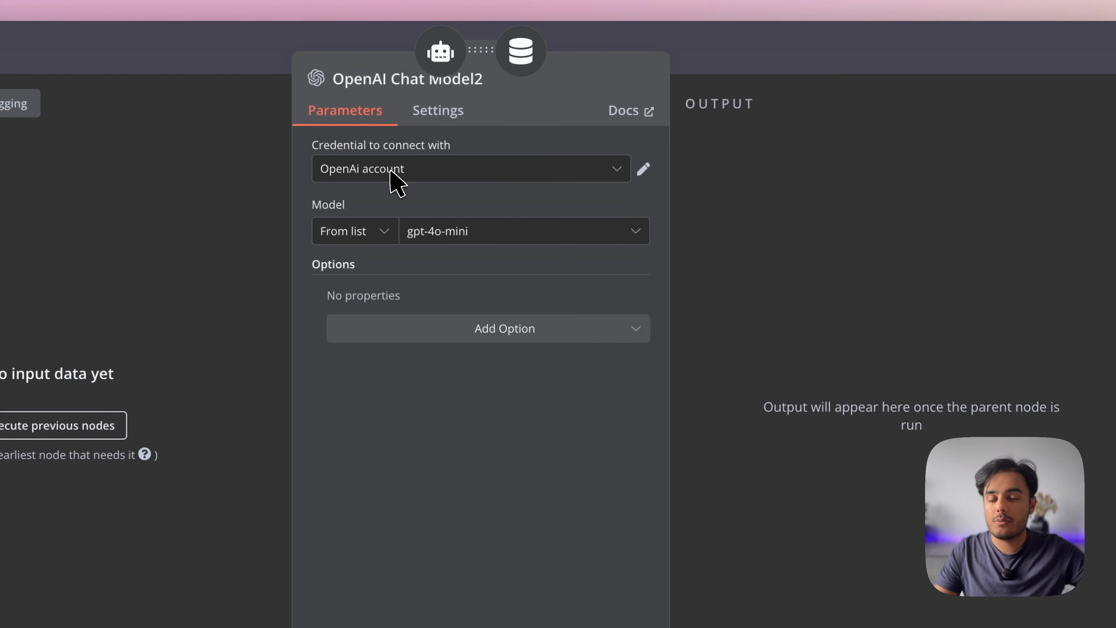
{"action": "key", "text": "Escape"}
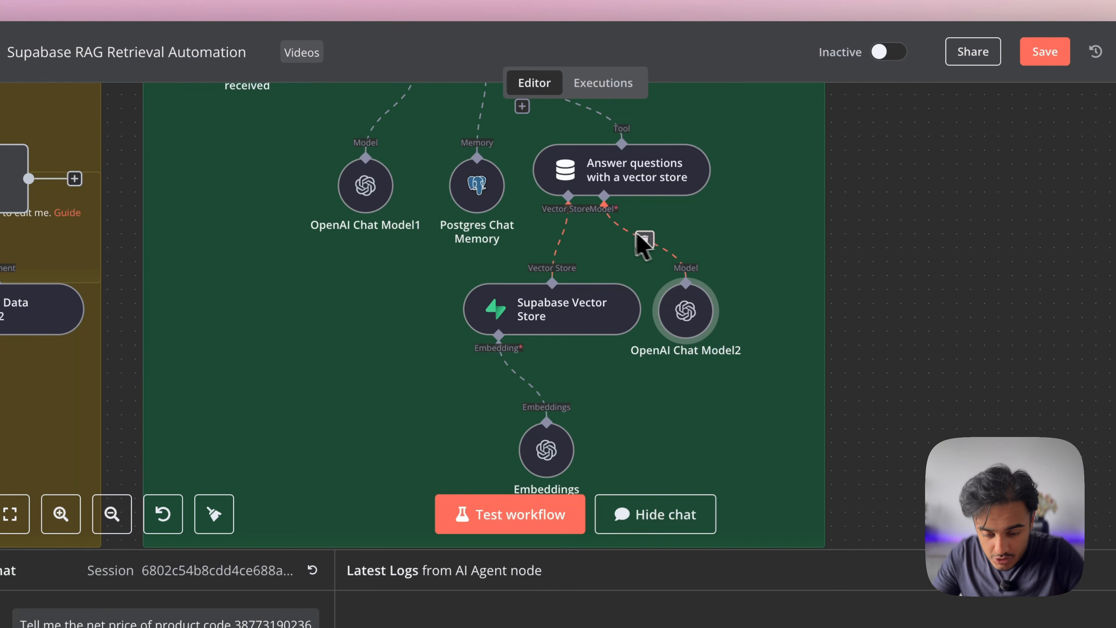
{"action": "left_click", "coordinate": [643, 240]}
{"action": "left_click", "coordinate": [604, 242]}
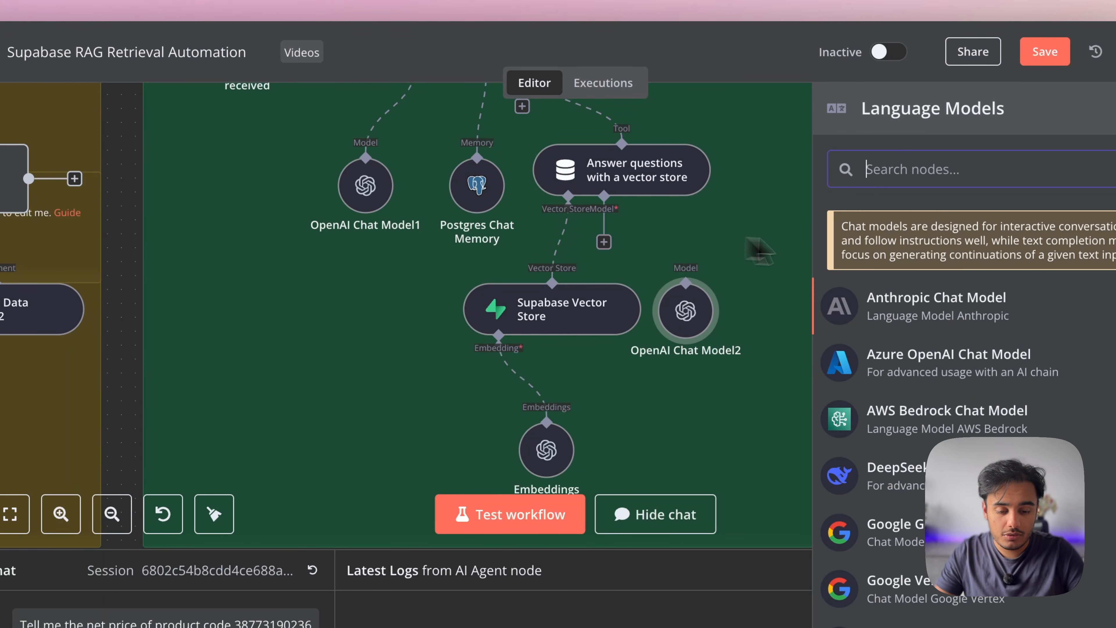
{"action": "type", "text": "open"}
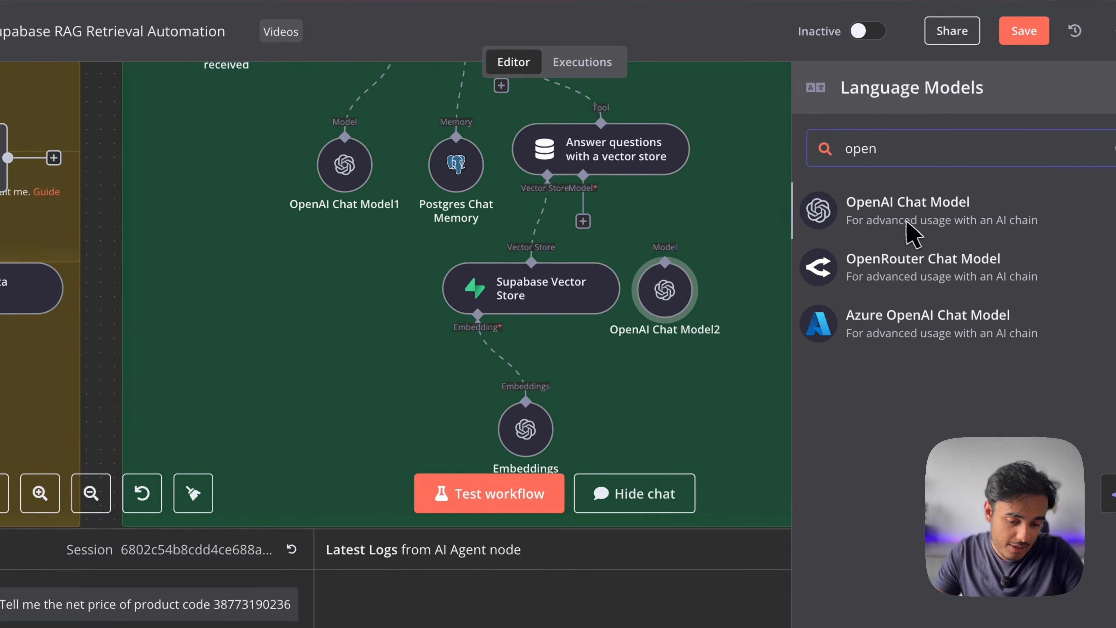
{"action": "left_click", "coordinate": [695, 329]}
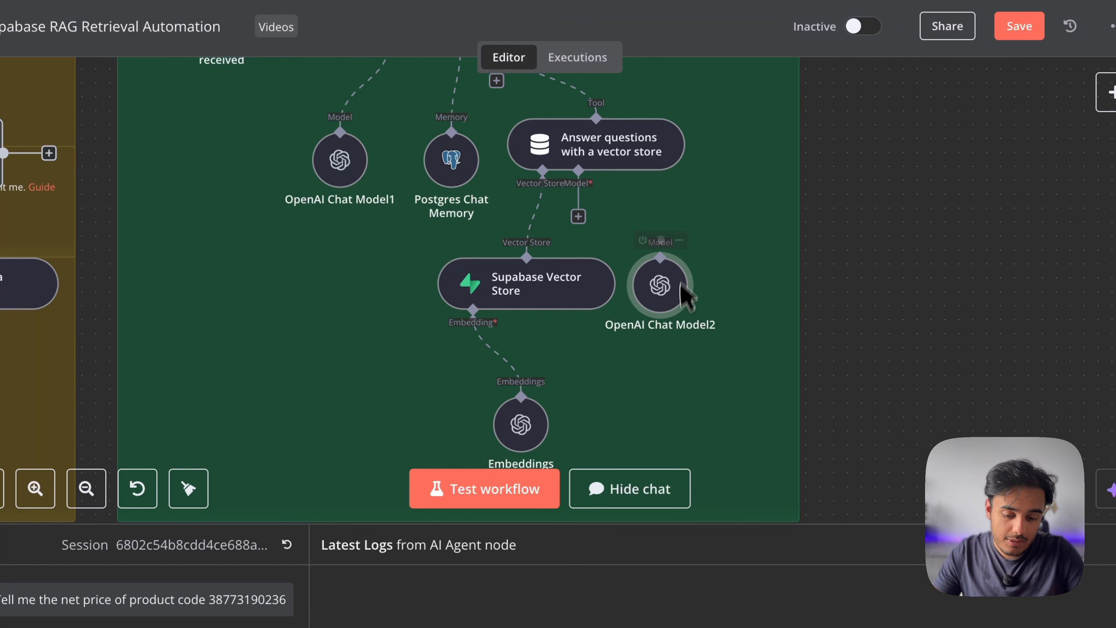
Connect OpenAI Chat Model2 as the tool's model and set it to gpt-4o-mini
{"action": "left_click_drag", "start_coordinate": [660, 257], "coordinate": [578, 216]}
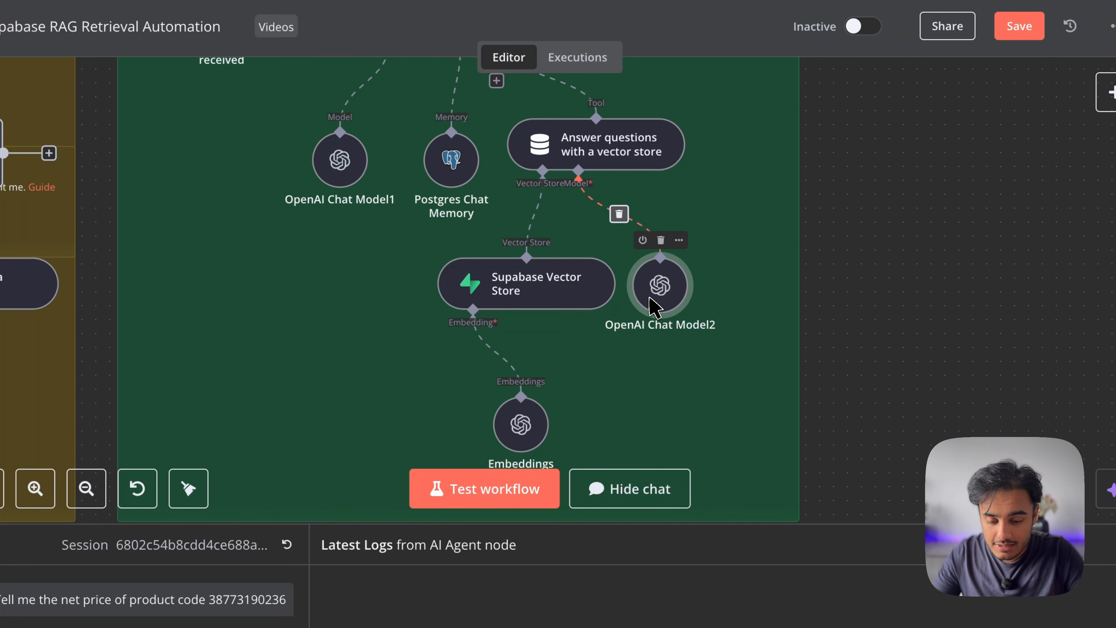
{"action": "double_click", "coordinate": [656, 290]}
{"action": "left_click", "coordinate": [490, 181]}
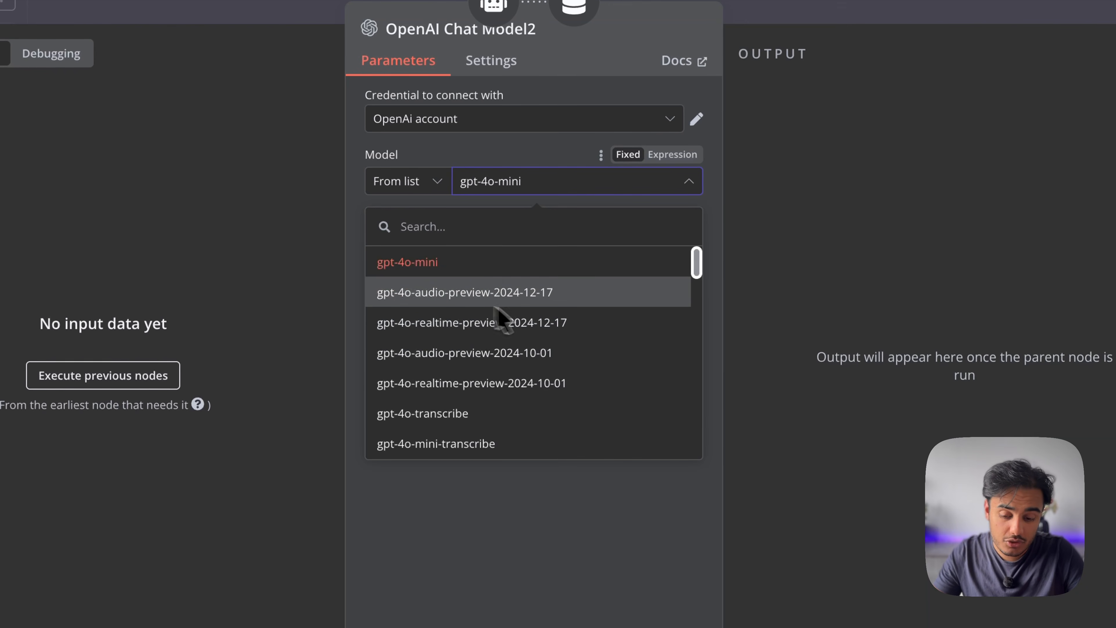
{"action": "left_click", "coordinate": [473, 259]}
{"action": "key", "text": "Escape"}
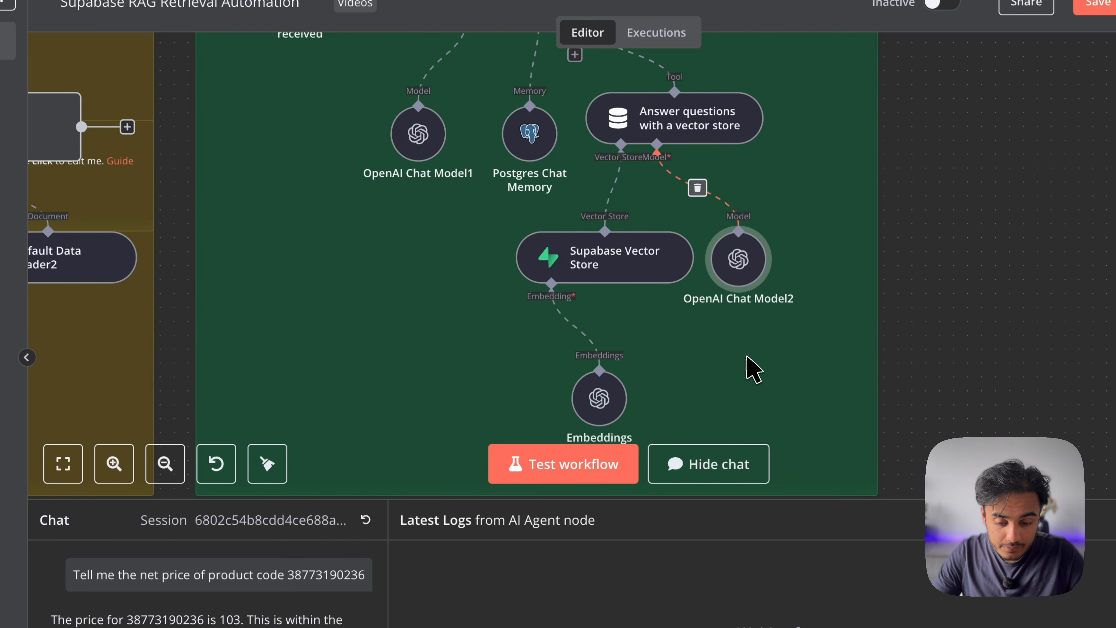
{"action": "scroll", "coordinate": [755, 372], "scroll_direction": "down", "scroll_amount": 2}
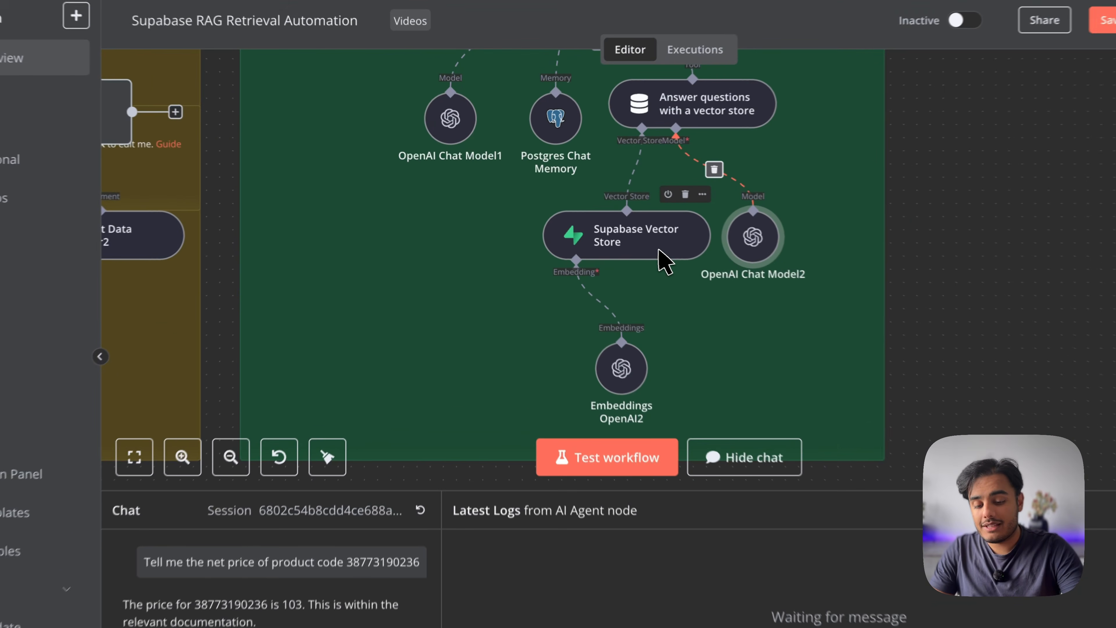
Create a new Supabase credential from the Supabase Vector Store node and select its Host field
{"action": "double_click", "coordinate": [671, 259]}
{"action": "left_click", "coordinate": [547, 132]}
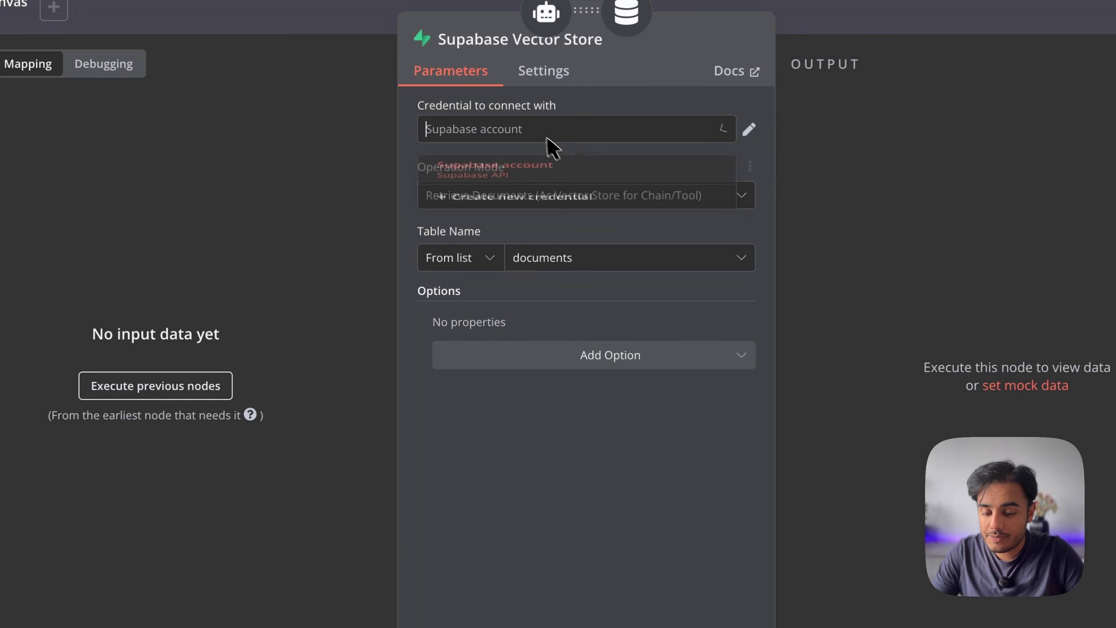
{"action": "left_click", "coordinate": [531, 224]}
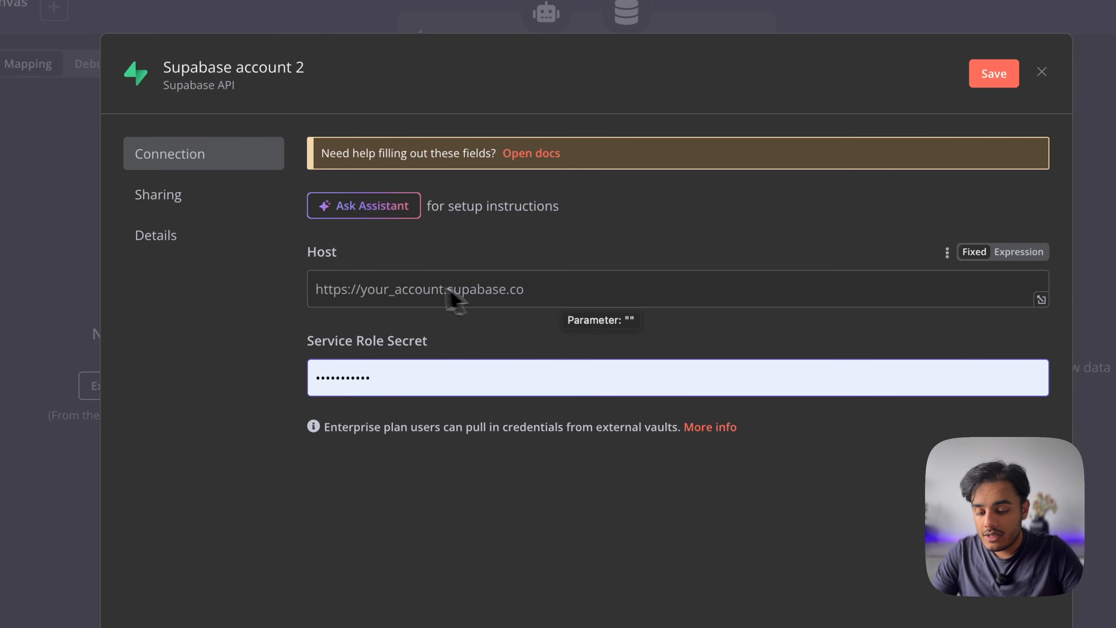
{"action": "left_click", "coordinate": [383, 287]}
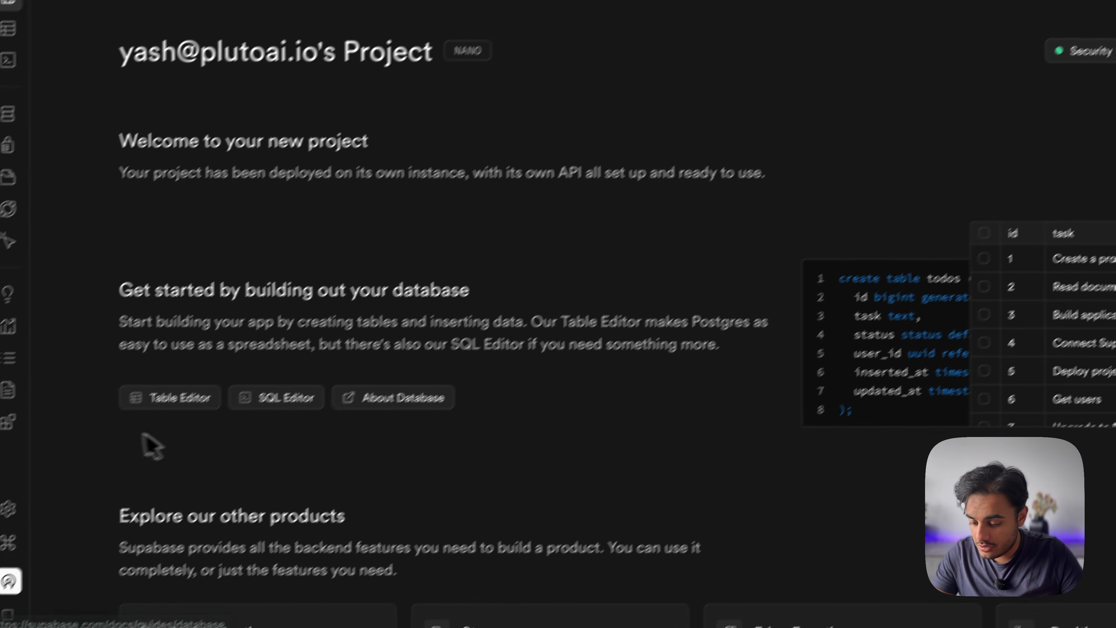
Copy the Project URL from the Supabase project's Data API settings
{"action": "mouse_move", "coordinate": [38, 507]}
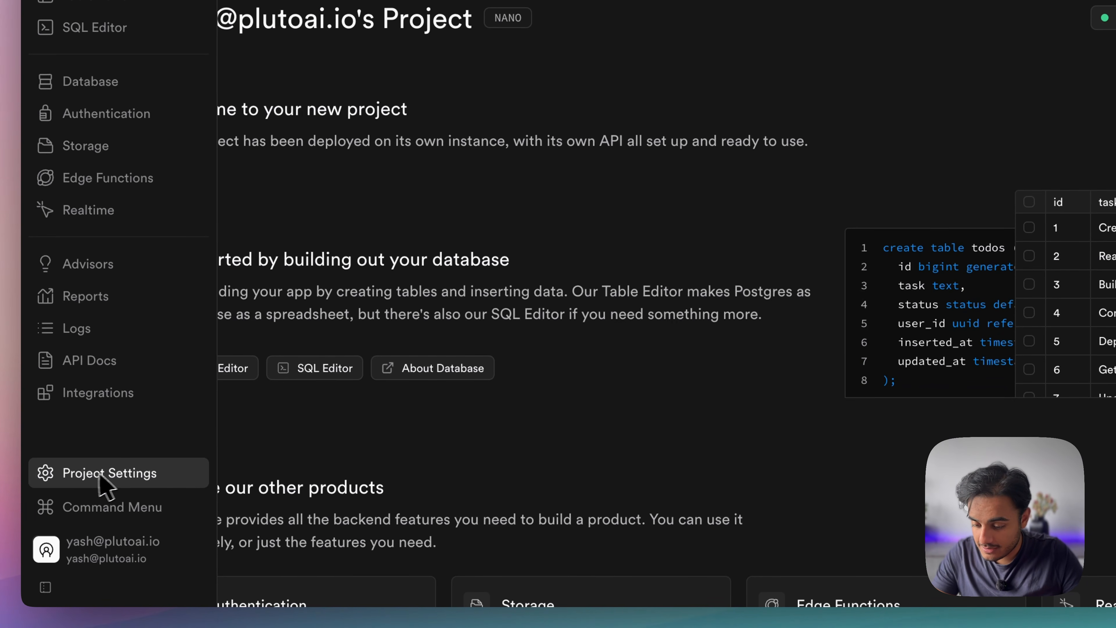
{"action": "left_click", "coordinate": [110, 472]}
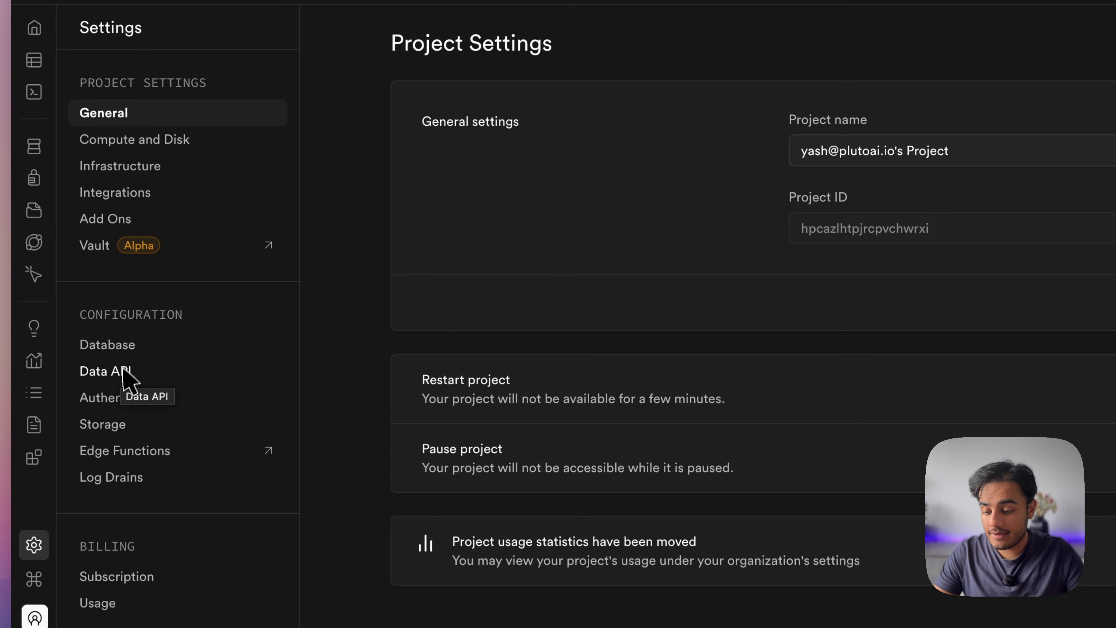
{"action": "left_click", "coordinate": [127, 383]}
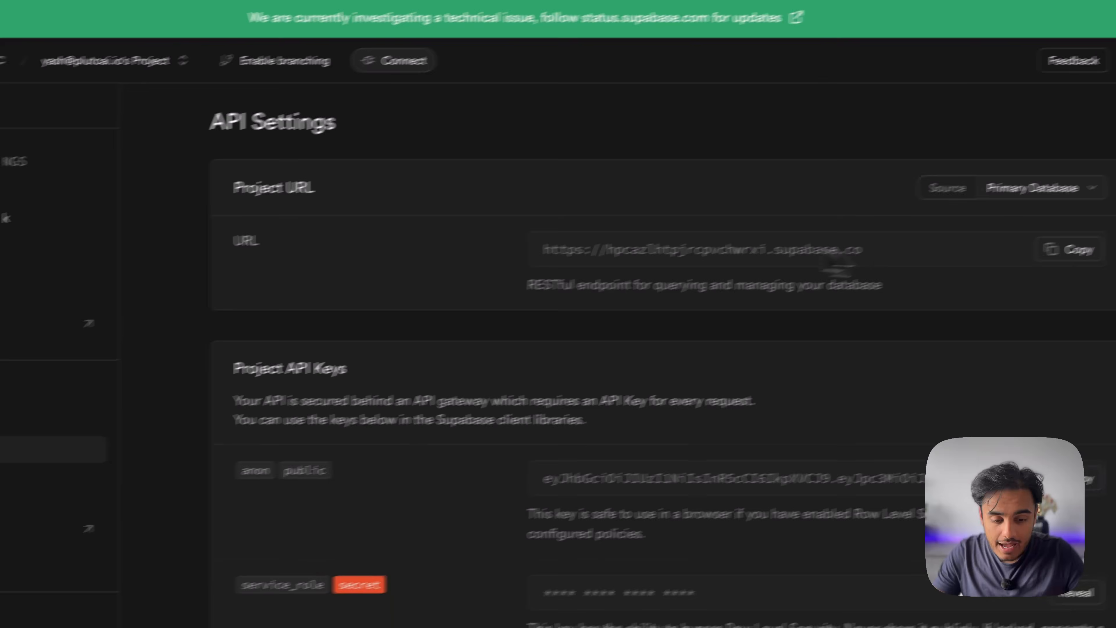
{"action": "left_click", "coordinate": [1068, 251]}
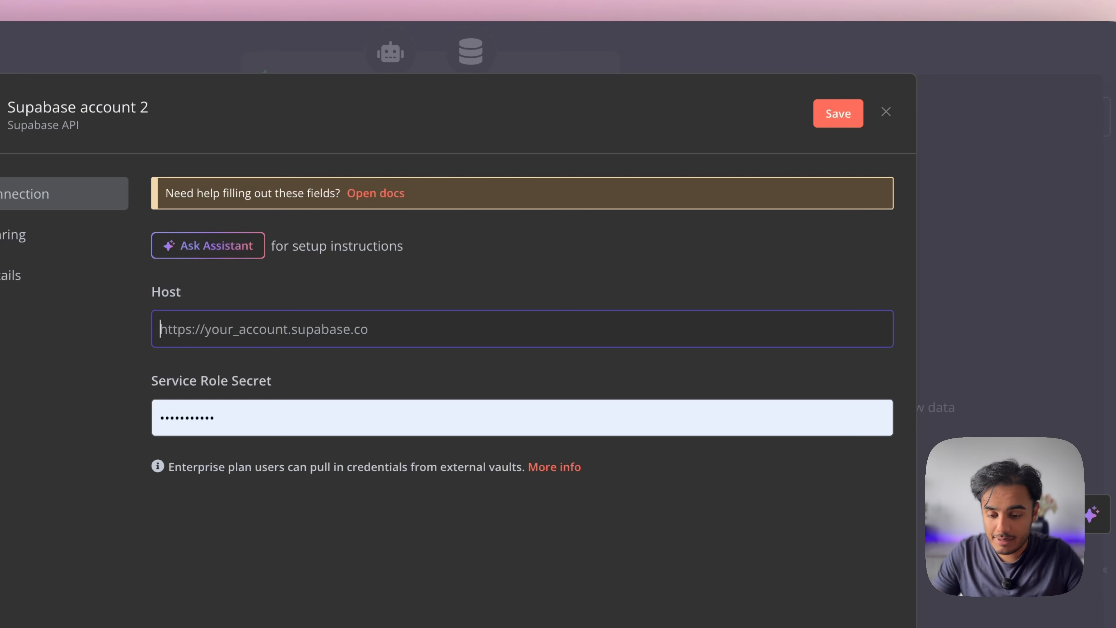
Paste the Project URL as Host and select the Service Role Secret field's contents
{"action": "left_click", "coordinate": [387, 305]}
{"action": "key", "text": "super+v"}
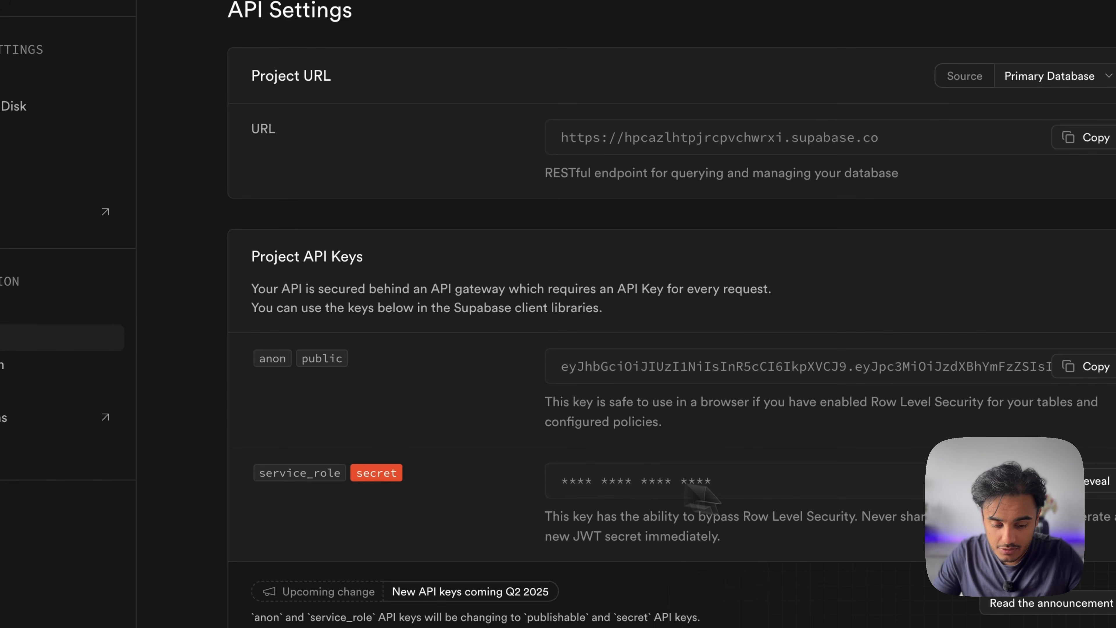
{"action": "scroll", "coordinate": [835, 516], "scroll_direction": "down", "scroll_amount": 4}
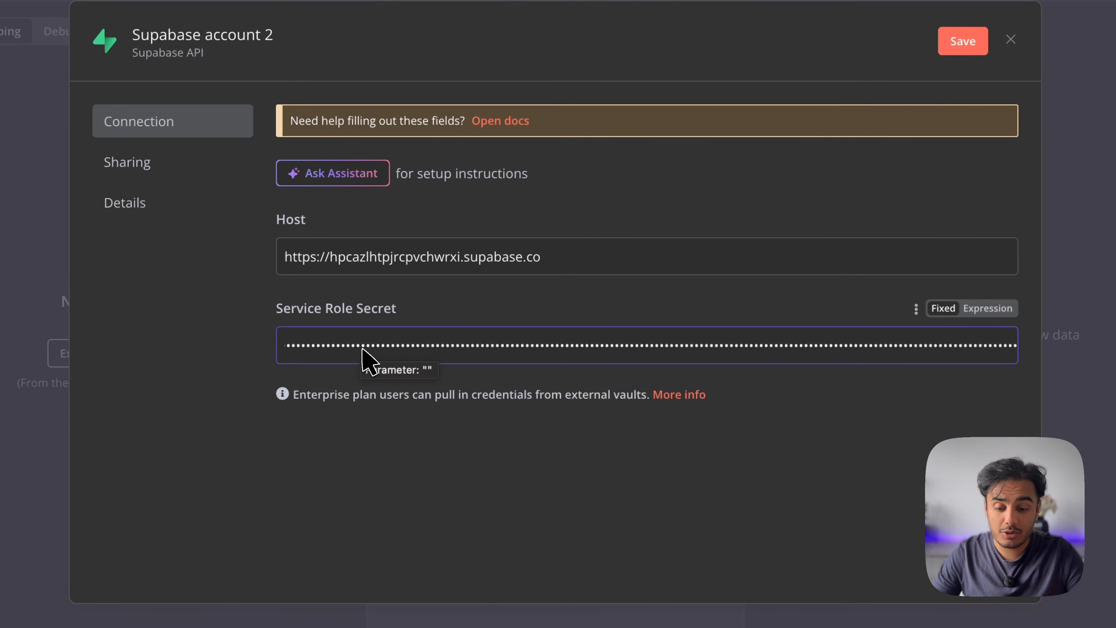
{"action": "left_click_drag", "start_coordinate": [296, 357], "coordinate": [934, 356]}
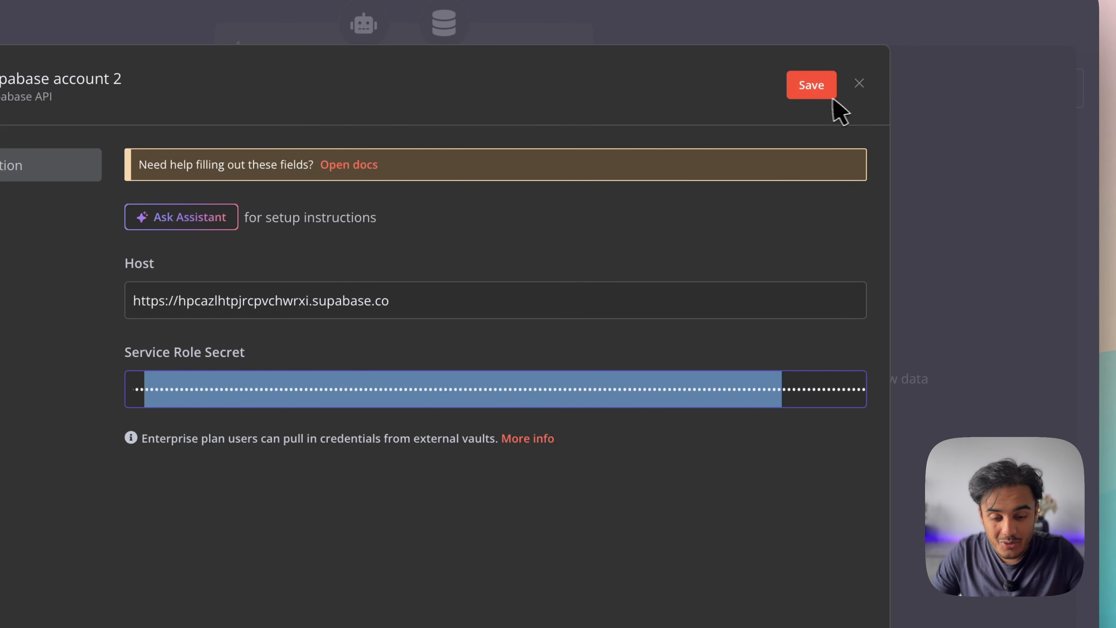
Save and test the credential, rename it 'YT test account', save again, and return to the canvas
{"action": "left_click", "coordinate": [812, 94]}
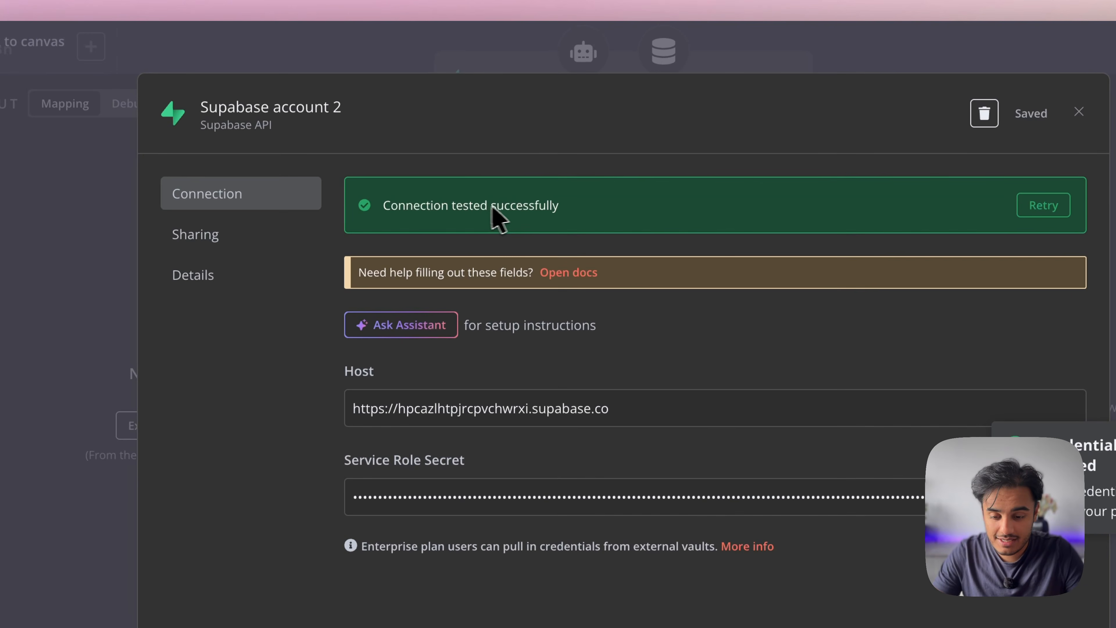
{"action": "left_click", "coordinate": [285, 111]}
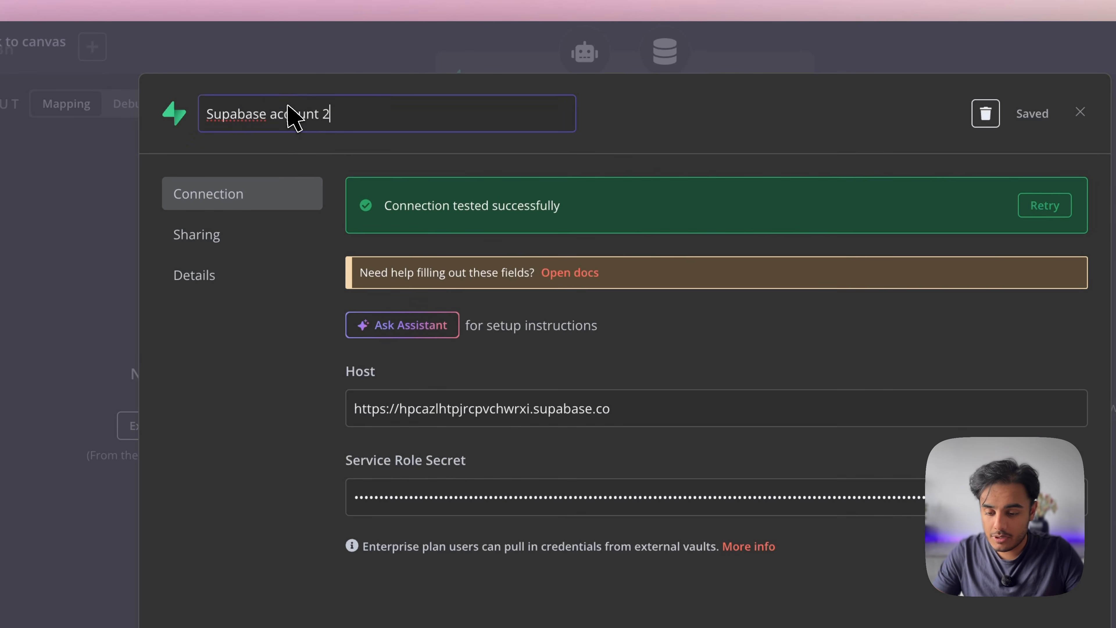
{"action": "type", "text": "YT test"}
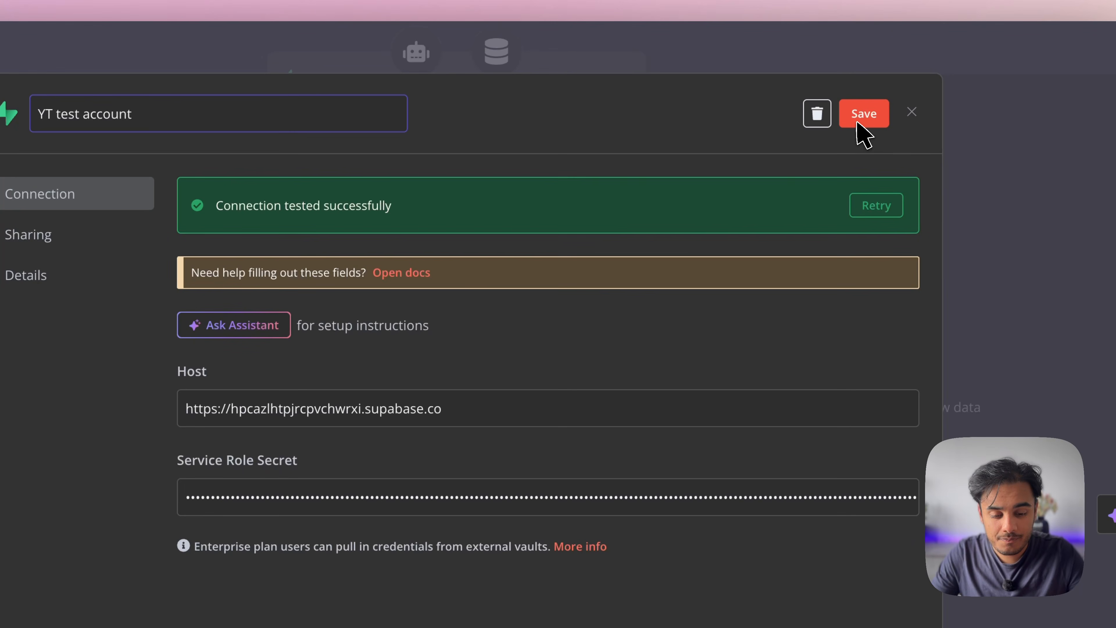
{"action": "left_click", "coordinate": [862, 127]}
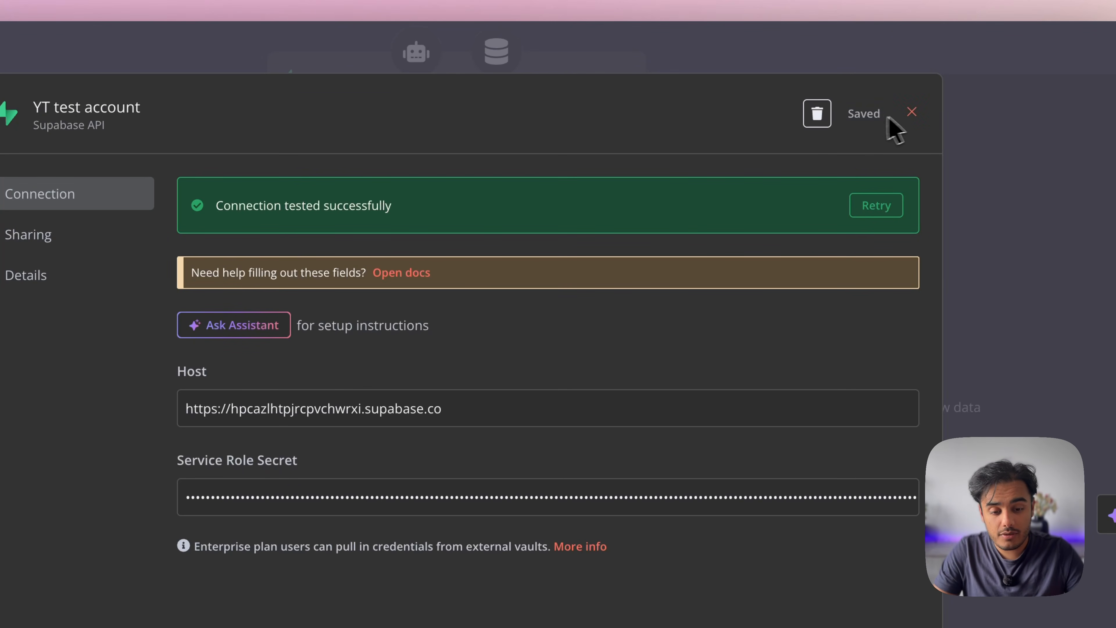
{"action": "left_click", "coordinate": [911, 111]}
{"action": "key", "text": "Escape"}
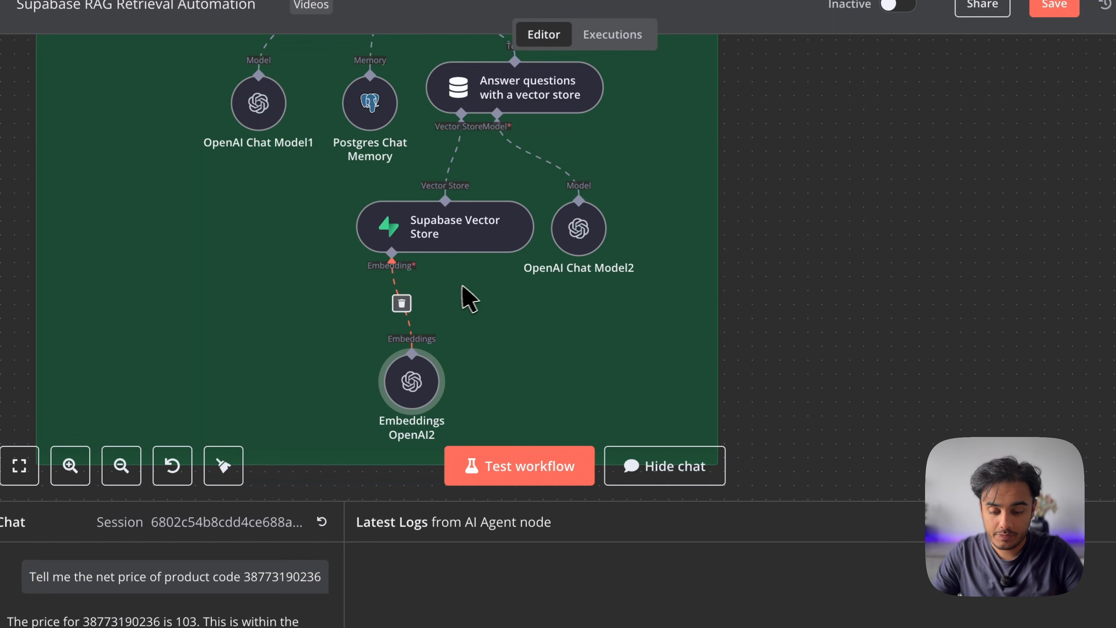
Replace Embeddings OpenAI2 with a new Embeddings OpenAI node using text-embedding-3-small
{"action": "left_click", "coordinate": [401, 302]}
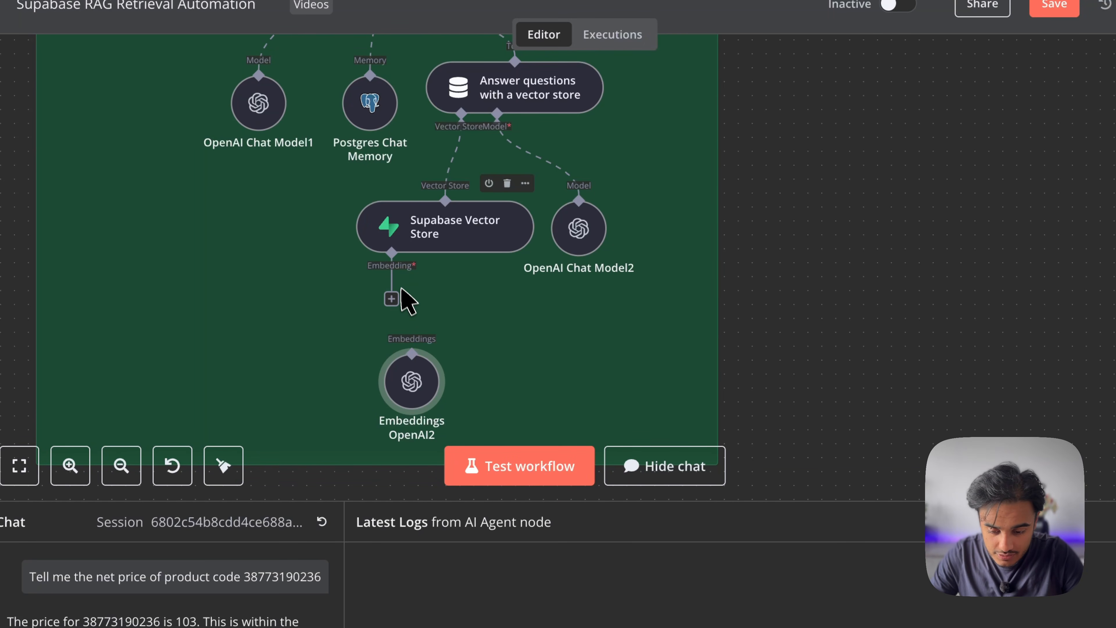
{"action": "left_click", "coordinate": [392, 299]}
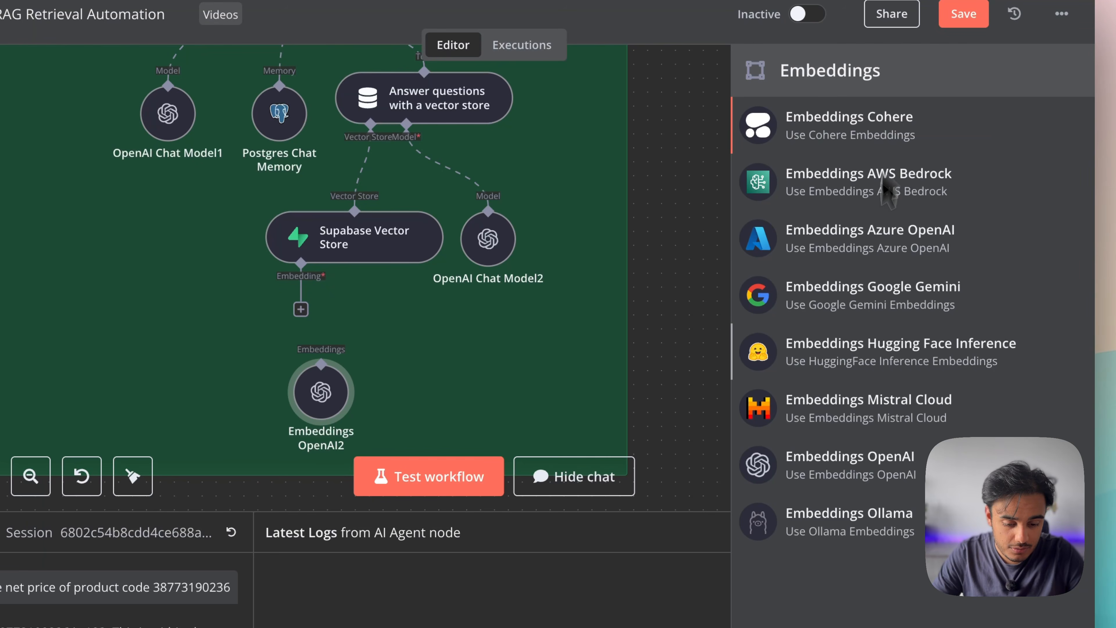
{"action": "left_click", "coordinate": [868, 478]}
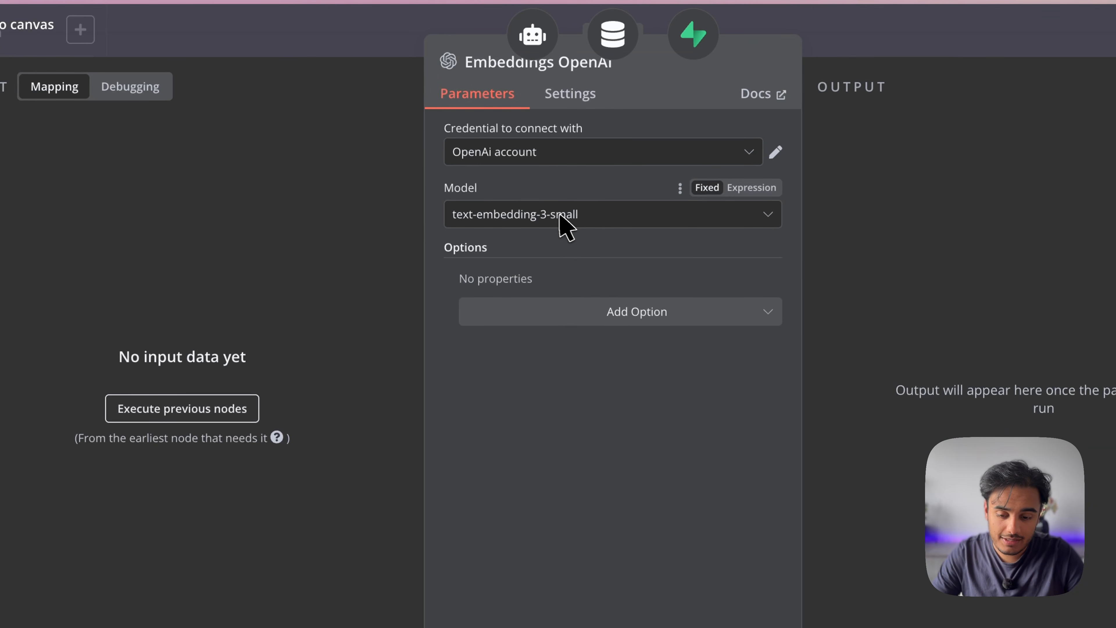
{"action": "left_click", "coordinate": [490, 219]}
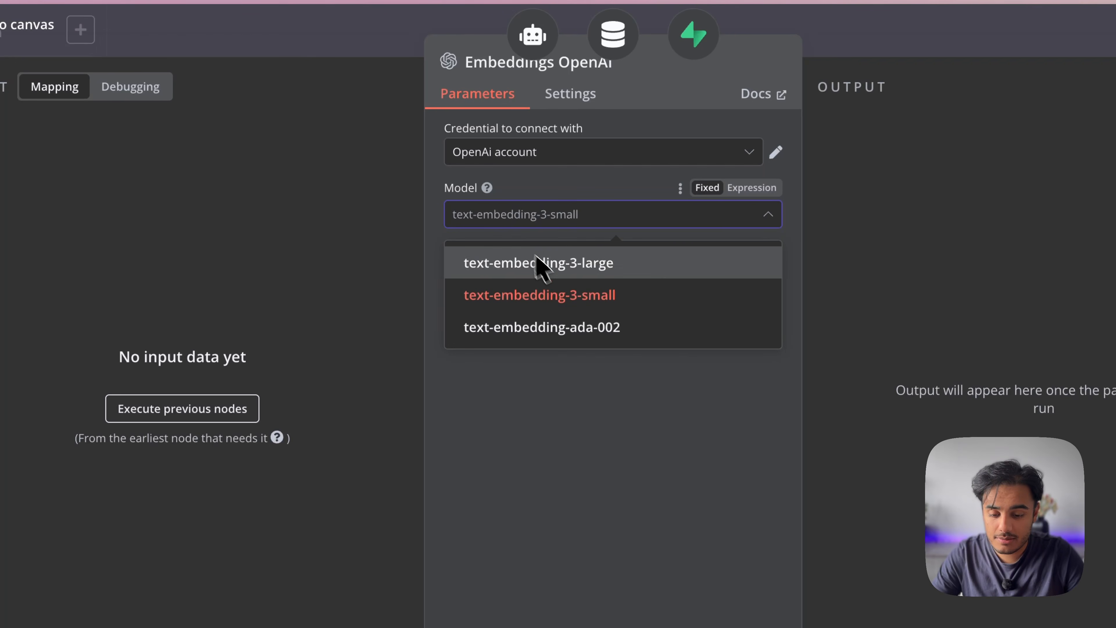
{"action": "left_click", "coordinate": [556, 290]}
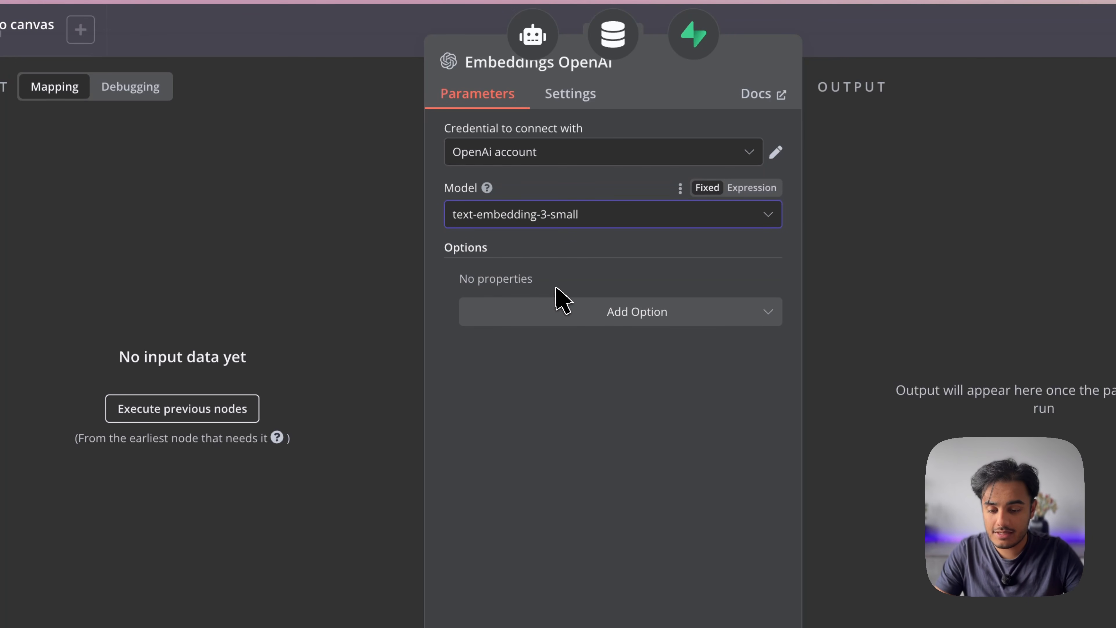
{"action": "left_click", "coordinate": [558, 220]}
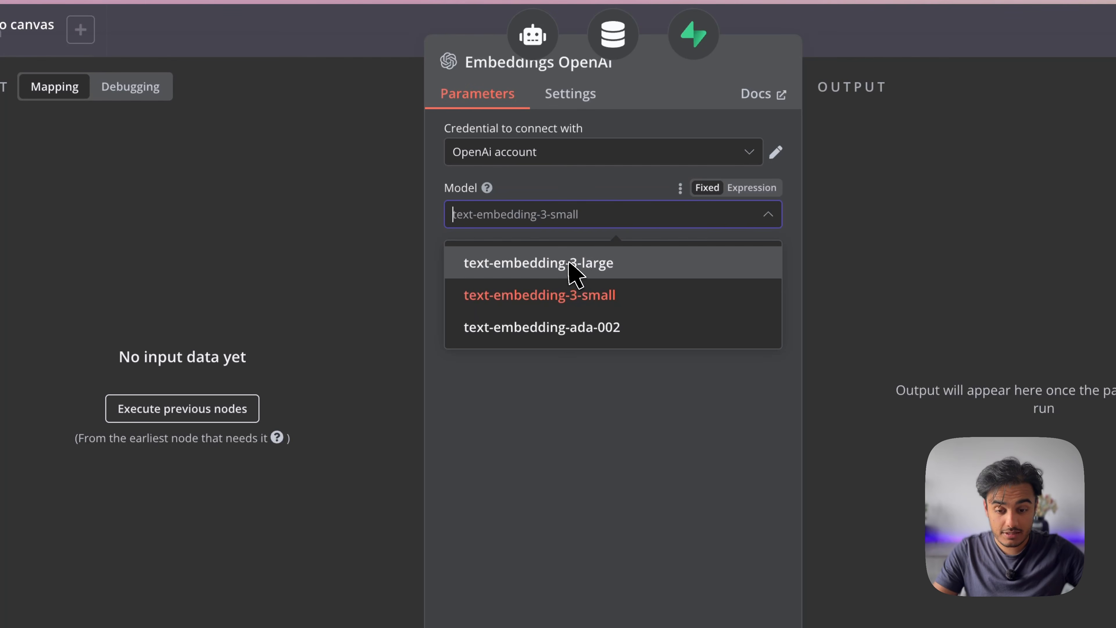
{"action": "left_click", "coordinate": [600, 295]}
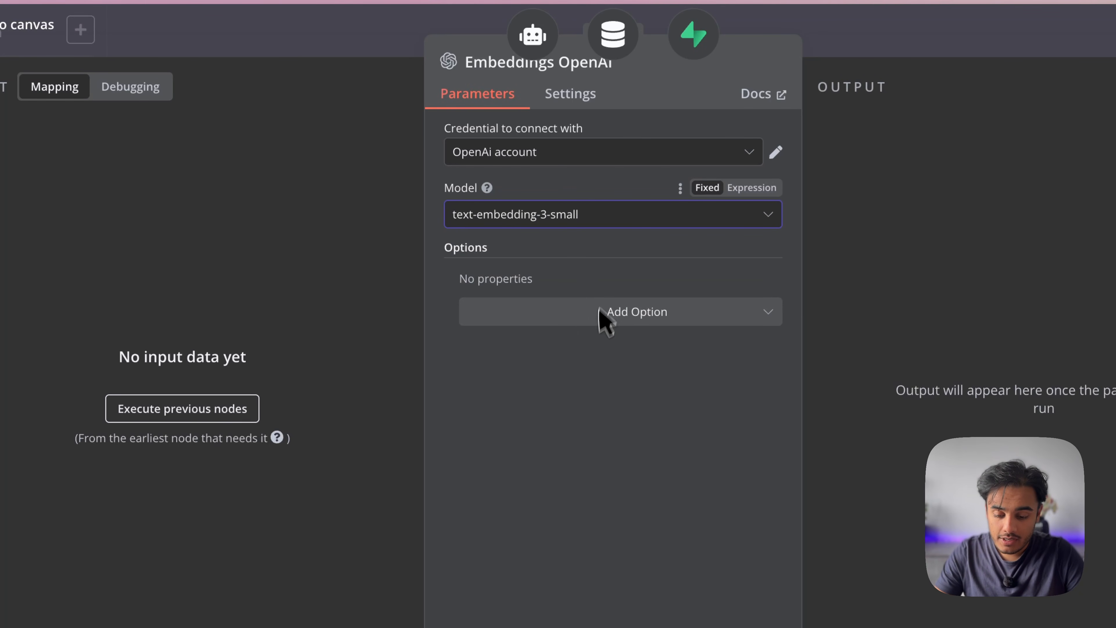
{"action": "left_click", "coordinate": [335, 259]}
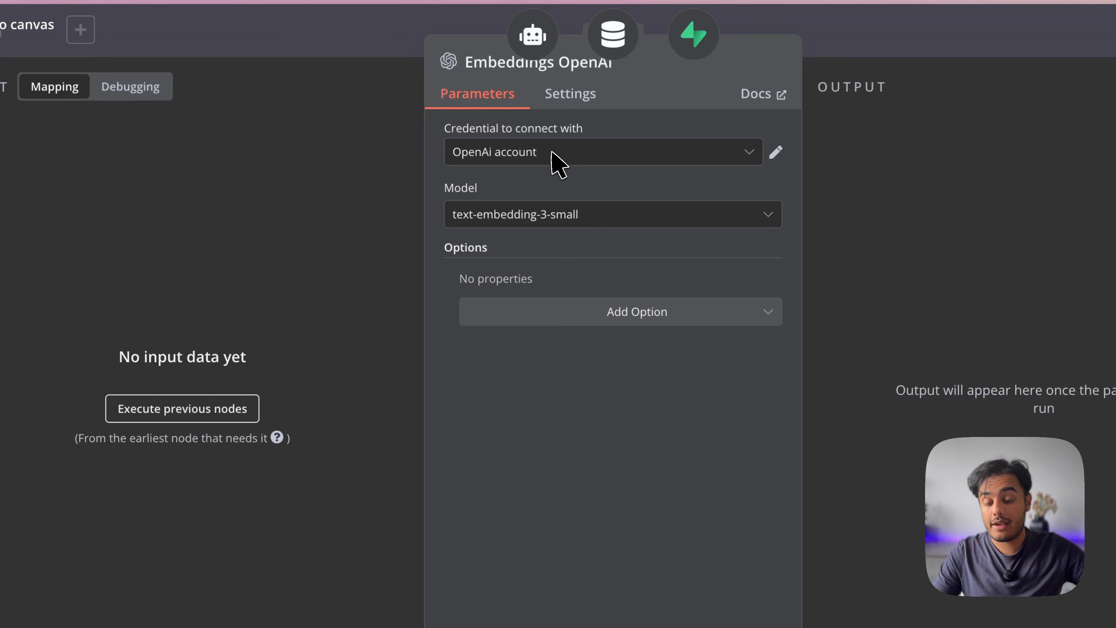
Delete the spare Embeddings OpenAI2 node and put Embeddings OpenAI back under the Supabase Vector Store
{"action": "left_click", "coordinate": [398, 50]}
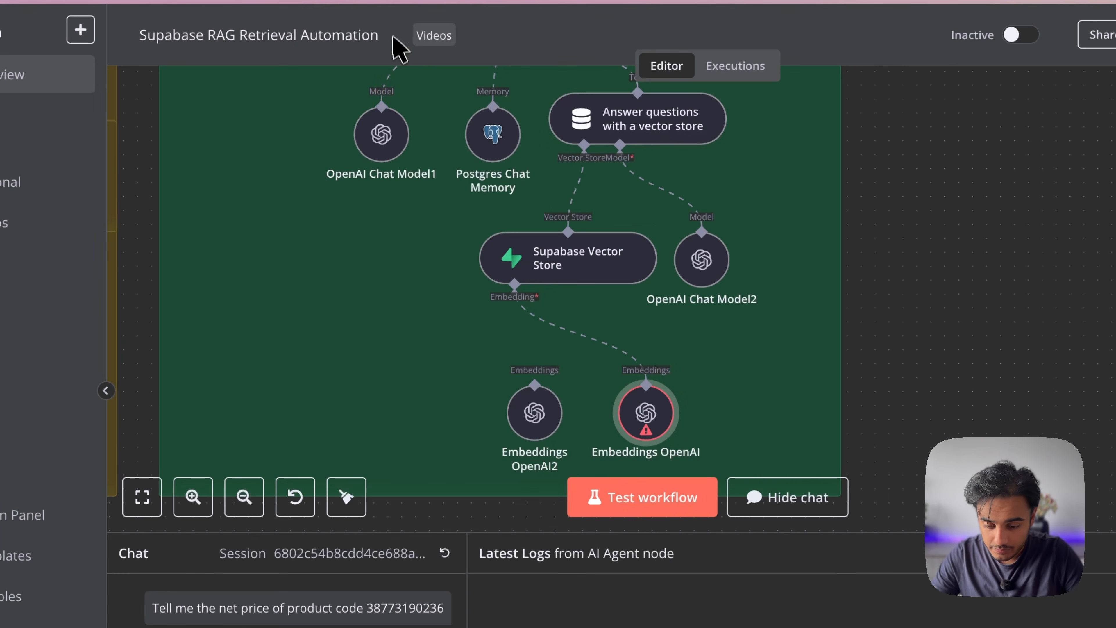
{"action": "left_click_drag", "start_coordinate": [658, 425], "coordinate": [644, 369]}
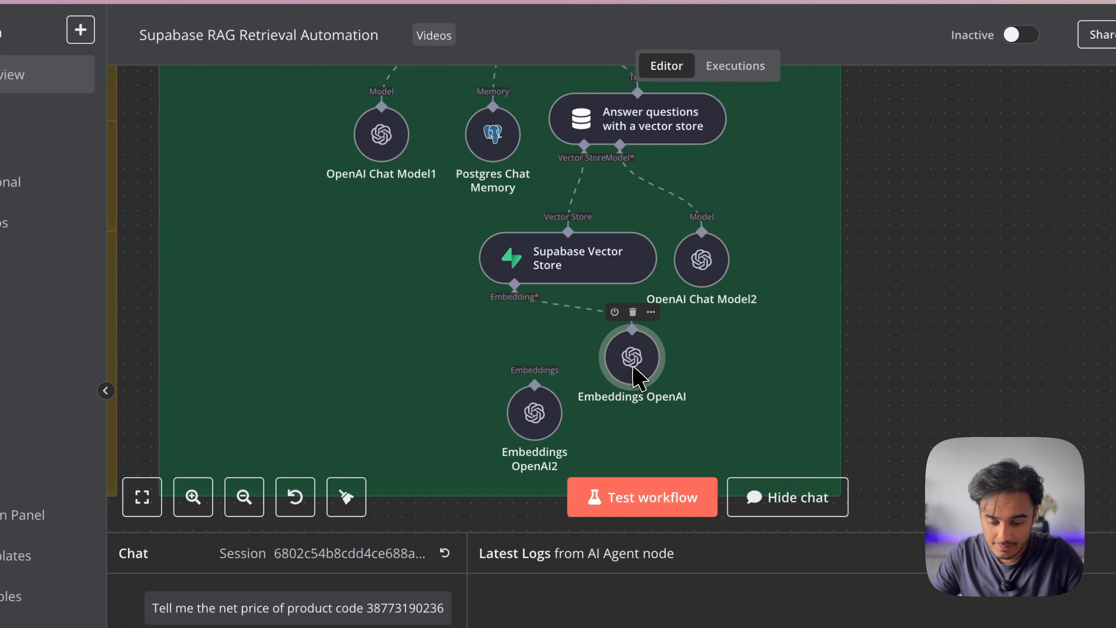
{"action": "left_click", "coordinate": [508, 340]}
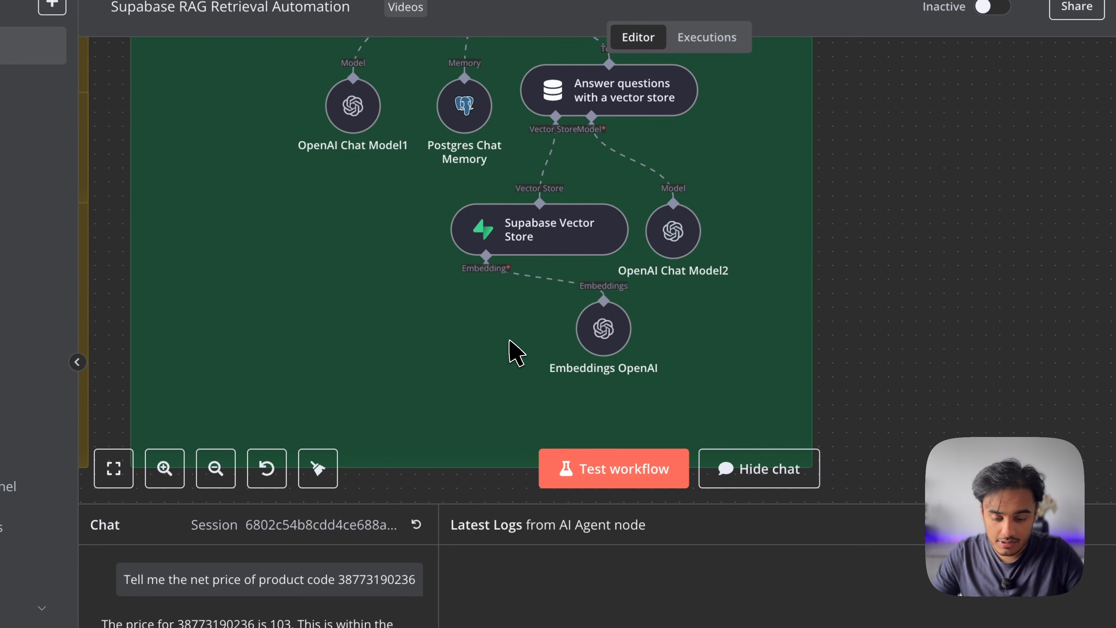
{"action": "left_click_drag", "start_coordinate": [609, 341], "coordinate": [504, 381]}
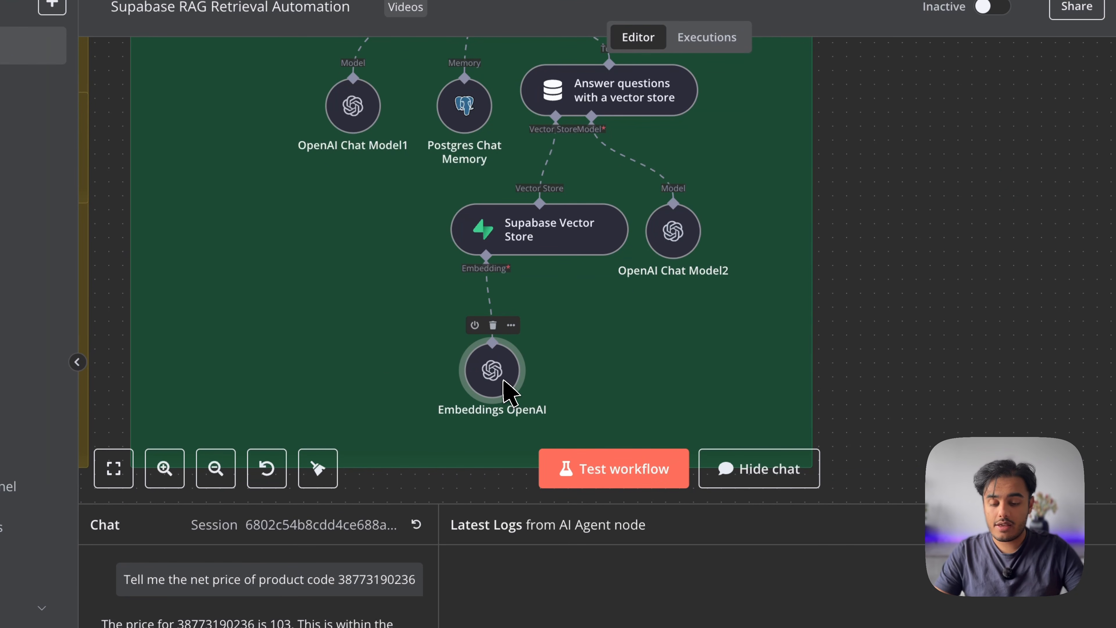
{"action": "scroll", "coordinate": [503, 383], "scroll_direction": "up", "scroll_amount": 5}
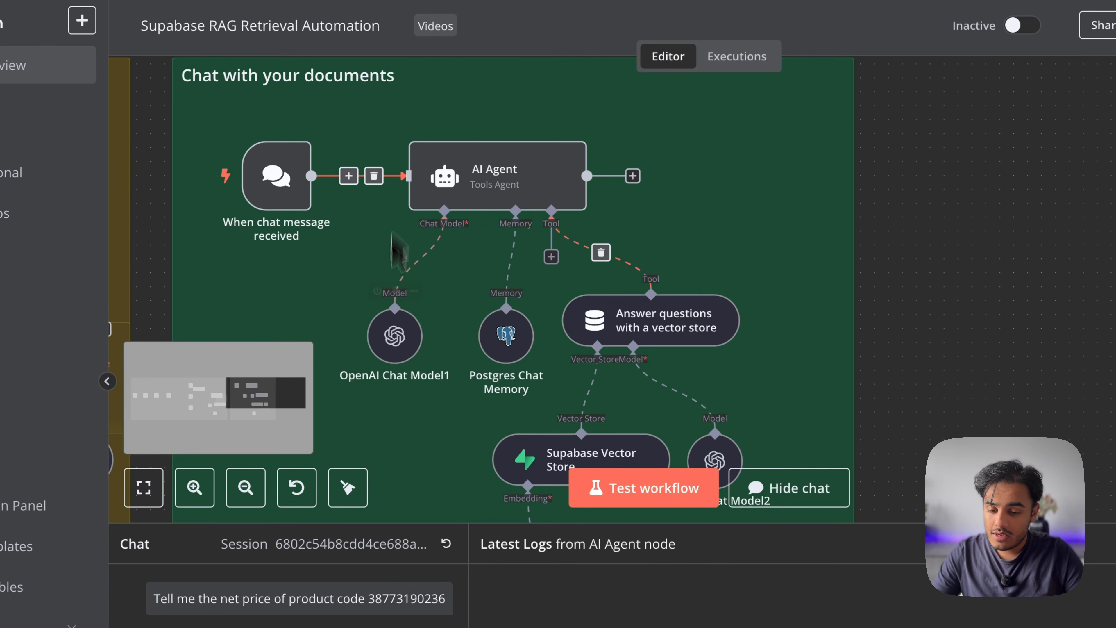
{"action": "scroll", "coordinate": [398, 251], "scroll_direction": "down", "scroll_amount": 3}
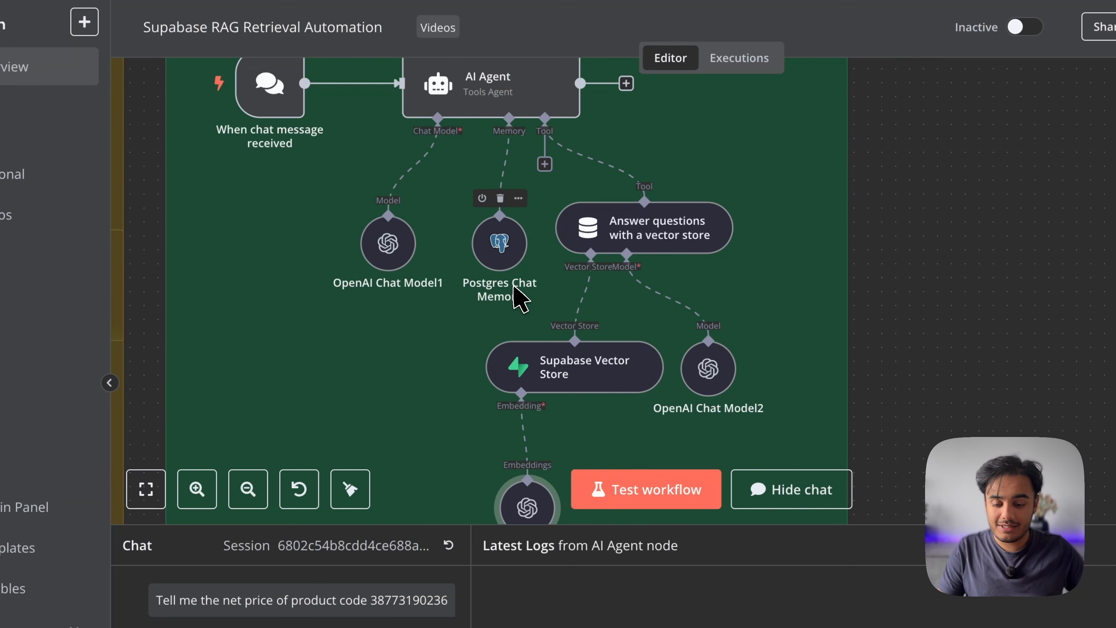
{"action": "scroll", "coordinate": [371, 247], "scroll_direction": "left", "scroll_amount": 10}
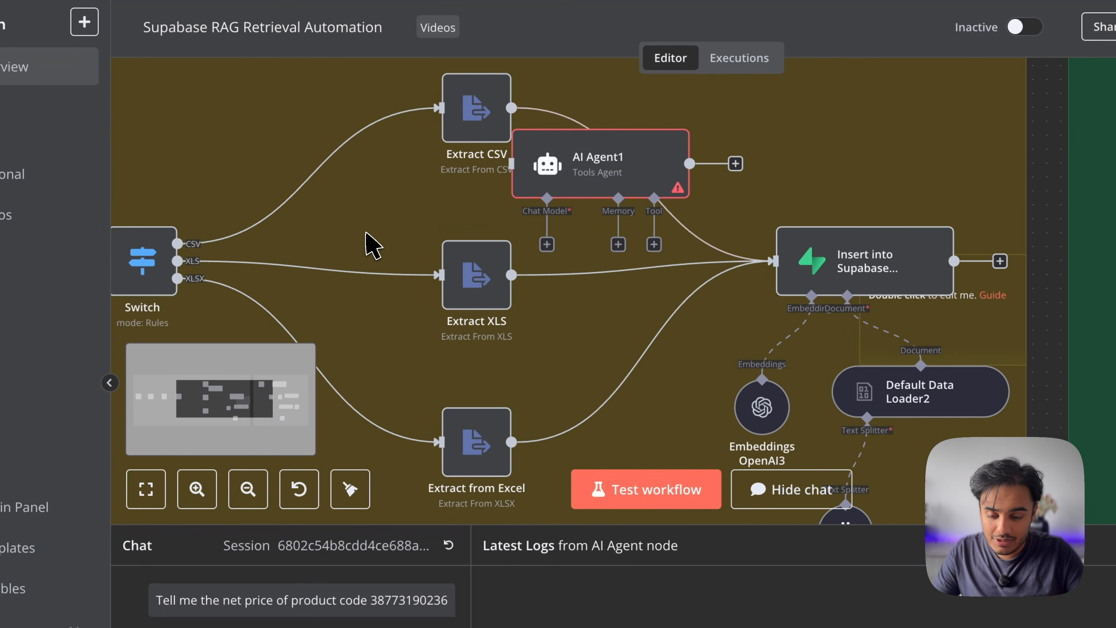
{"action": "scroll", "coordinate": [366, 233], "scroll_direction": "left", "scroll_amount": 5}
{"action": "scroll", "coordinate": [366, 233], "scroll_direction": "down", "scroll_amount": 5}
{"action": "scroll", "coordinate": [382, 211], "scroll_direction": "up", "scroll_amount": 1}
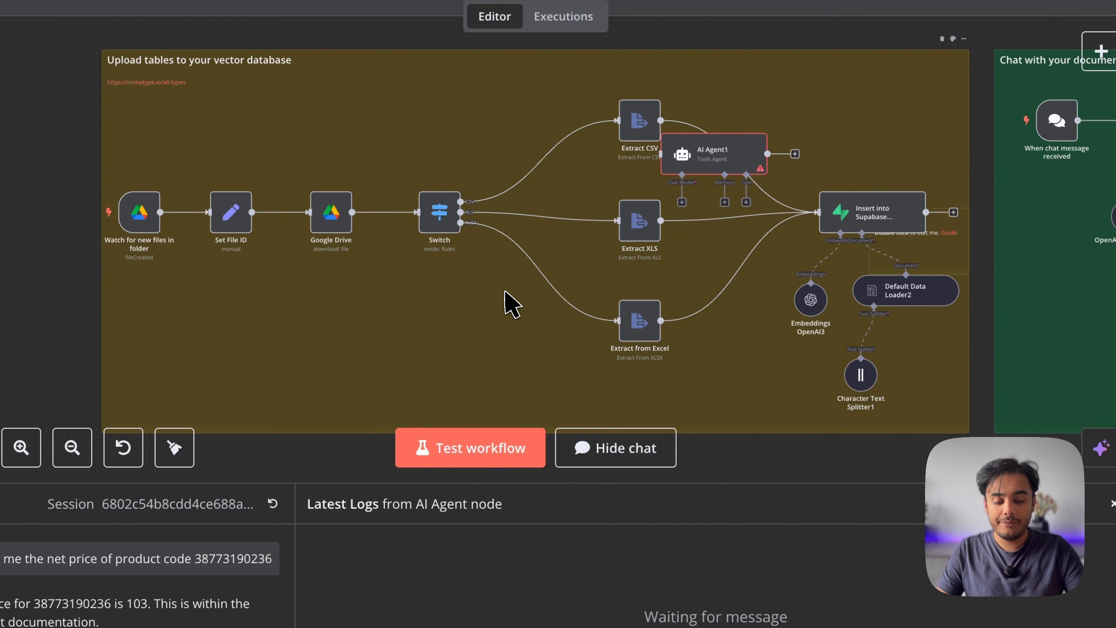
{"action": "scroll", "coordinate": [617, 320], "scroll_direction": "right", "scroll_amount": 10}
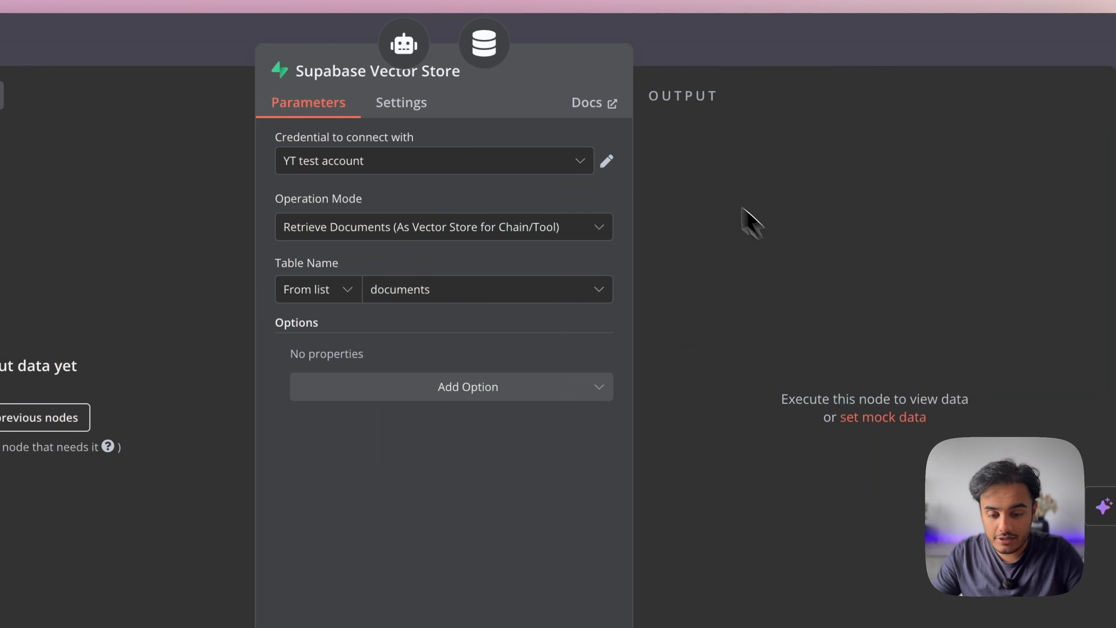
Open the Supabase Vector Store docs page and follow its vector store quickstart link
{"action": "left_click", "coordinate": [606, 107]}
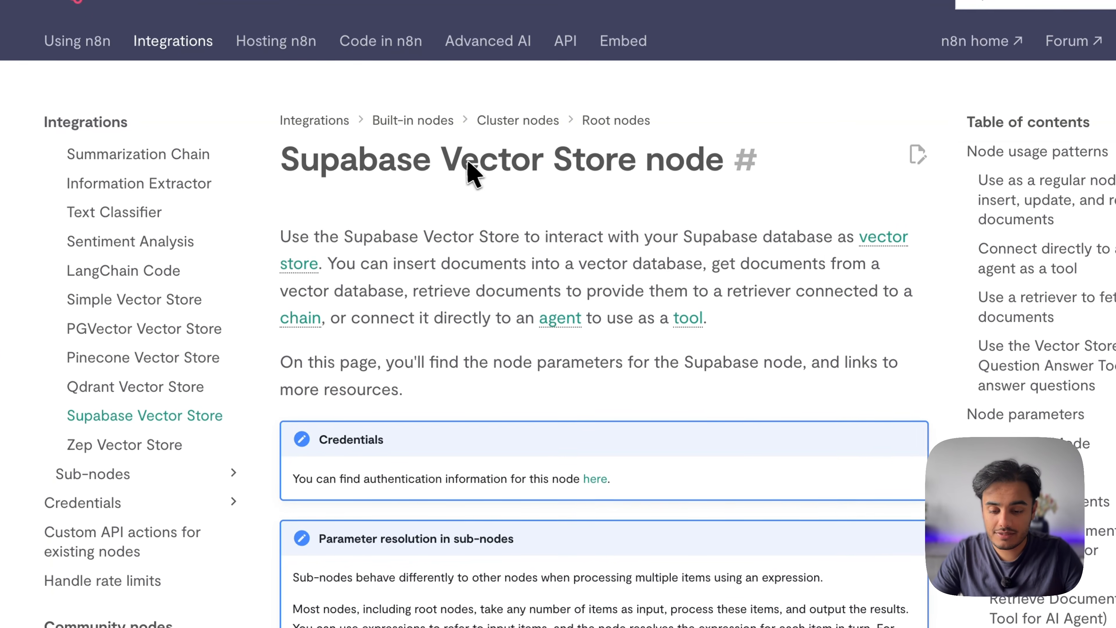
{"action": "scroll", "coordinate": [643, 381], "scroll_direction": "down", "scroll_amount": 5}
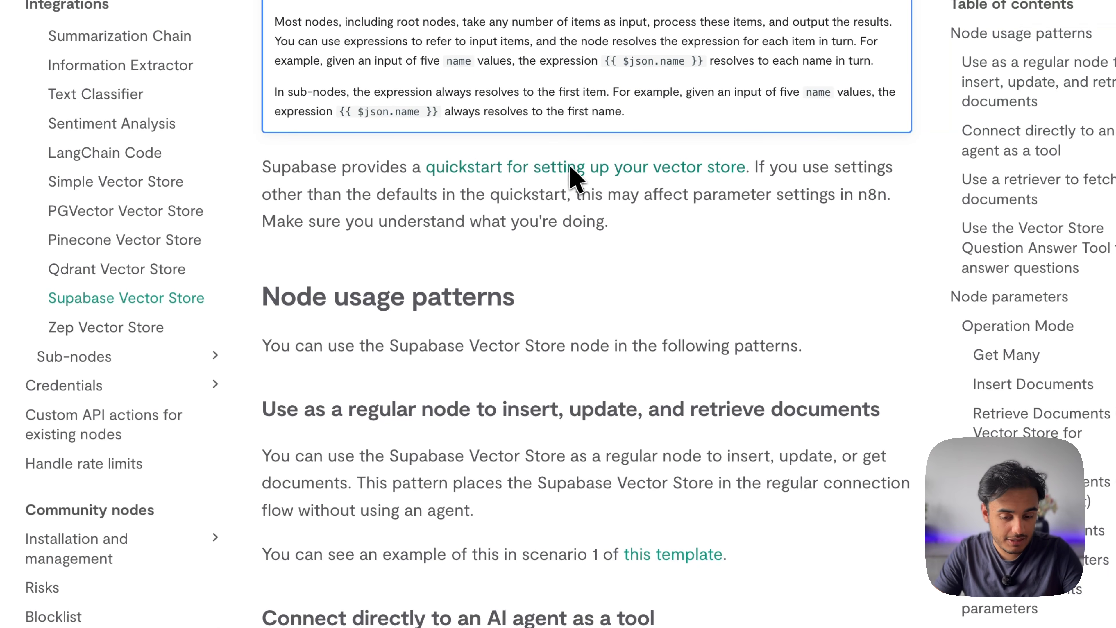
{"action": "left_click", "coordinate": [646, 172]}
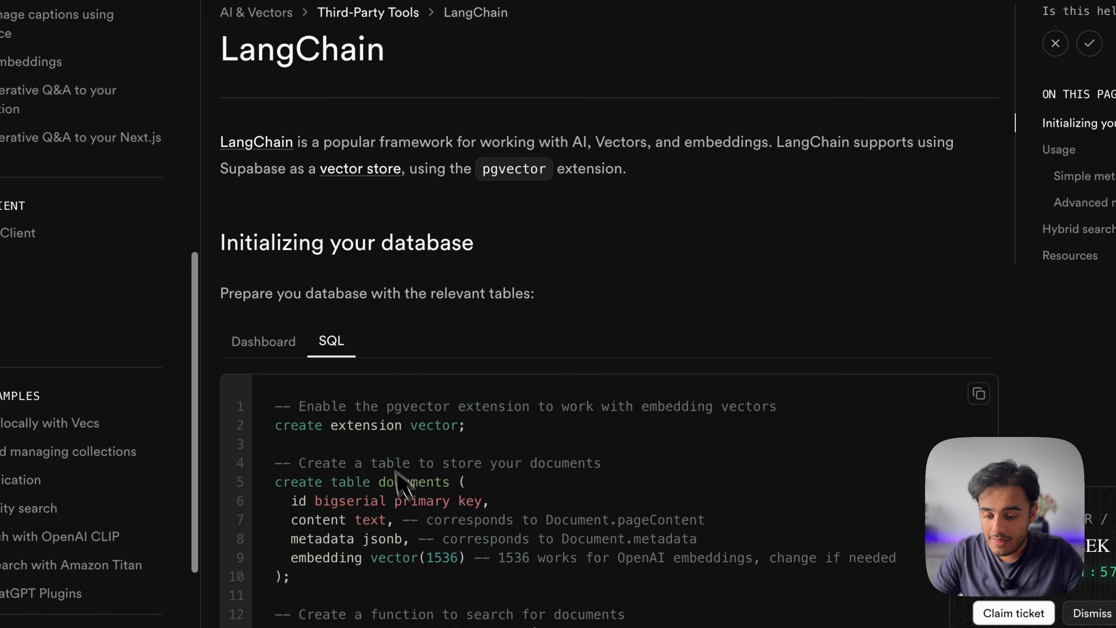
Scroll through the guide's SQL for the documents table and match_documents function
{"action": "scroll", "coordinate": [397, 474], "scroll_direction": "down", "scroll_amount": 3}
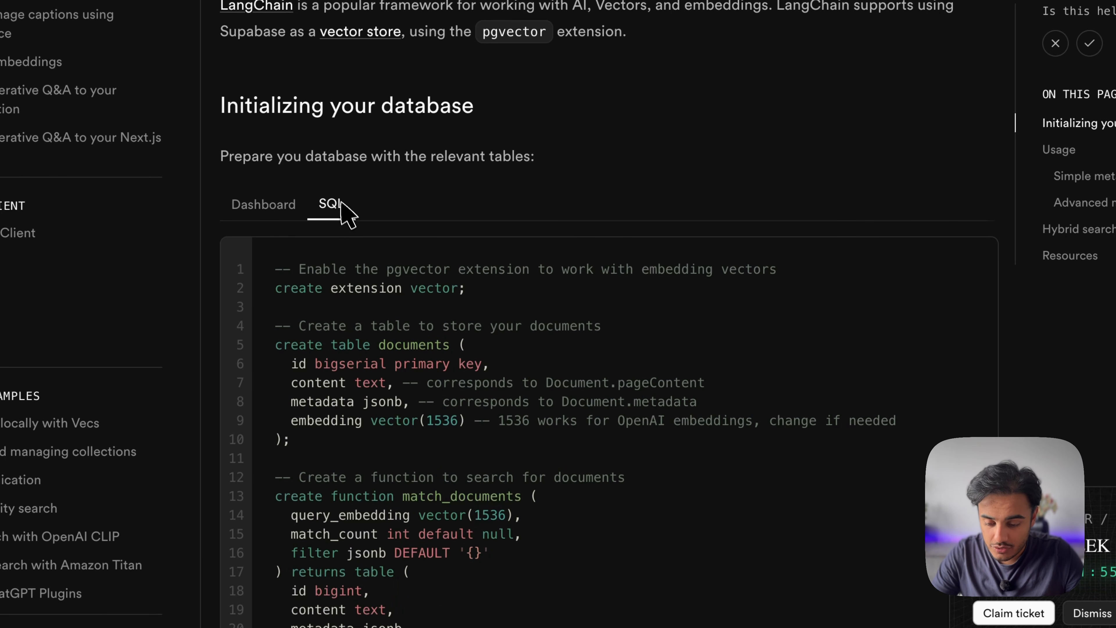
{"action": "scroll", "coordinate": [342, 202], "scroll_direction": "down", "scroll_amount": 10}
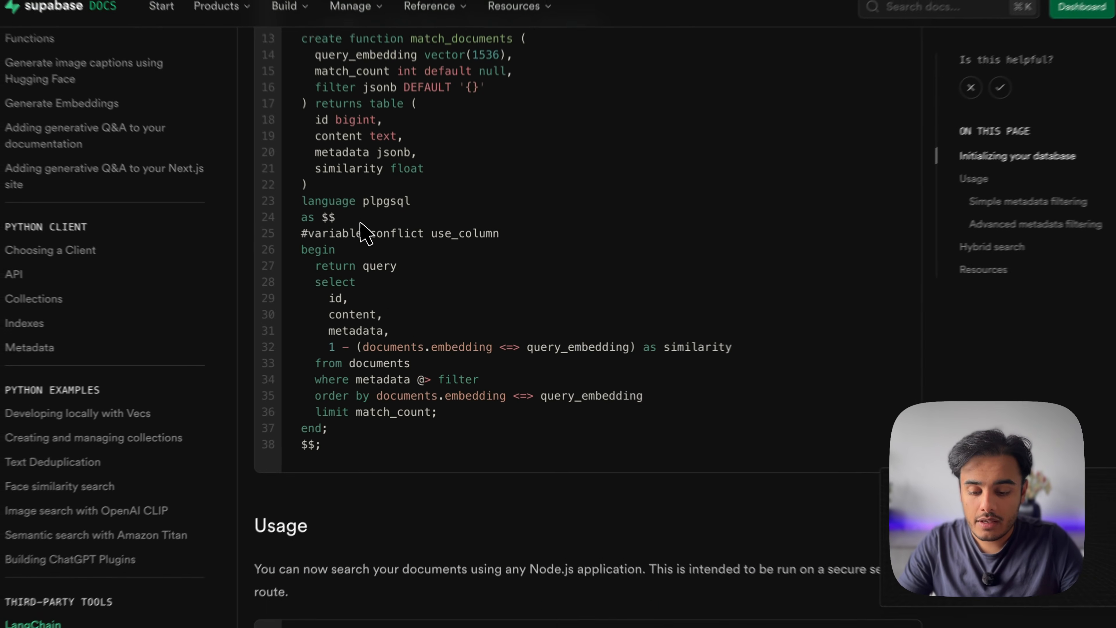
{"action": "scroll", "coordinate": [364, 232], "scroll_direction": "up", "scroll_amount": 13}
{"action": "scroll", "coordinate": [448, 400], "scroll_direction": "down", "scroll_amount": 10}
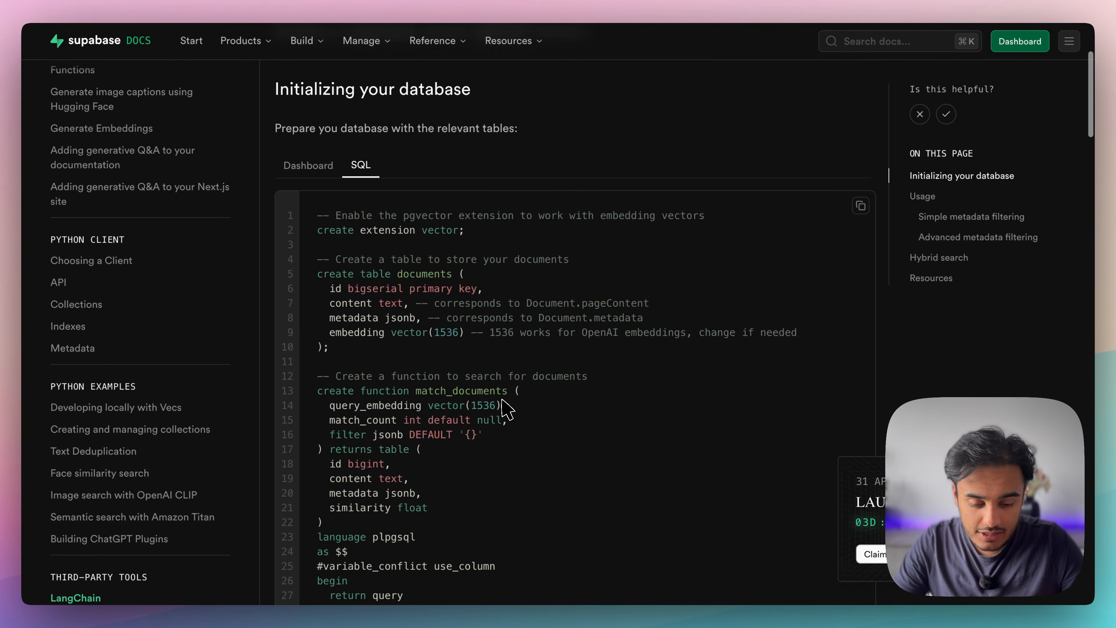
{"action": "scroll", "coordinate": [506, 409], "scroll_direction": "up", "scroll_amount": 5}
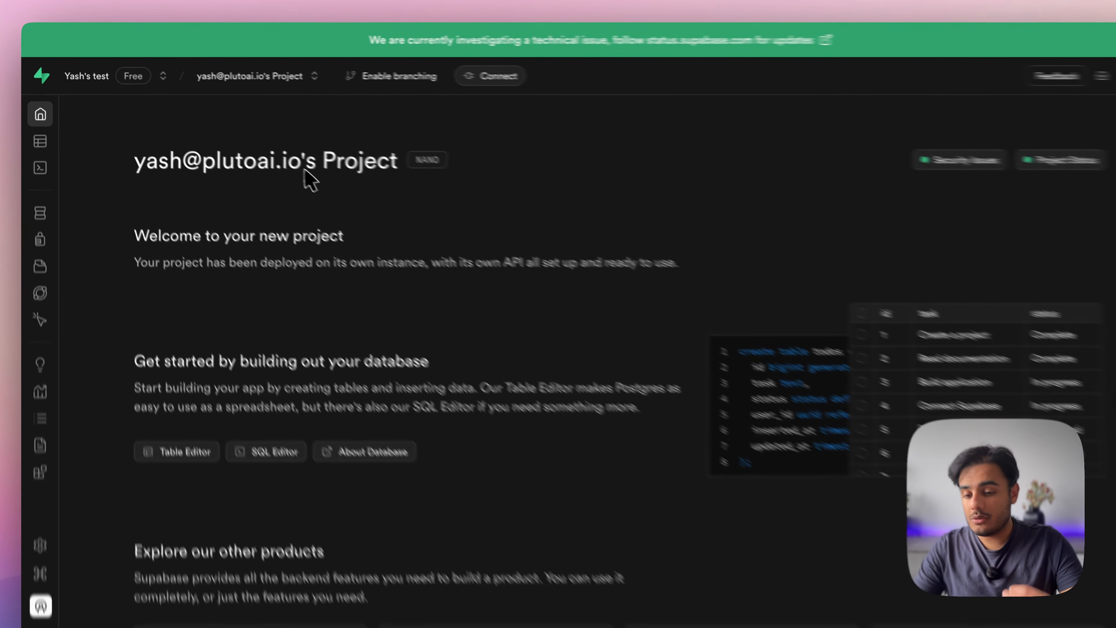
Paste and run the pgvector setup SQL to create the documents table and match_documents function
{"action": "mouse_move", "coordinate": [43, 161]}
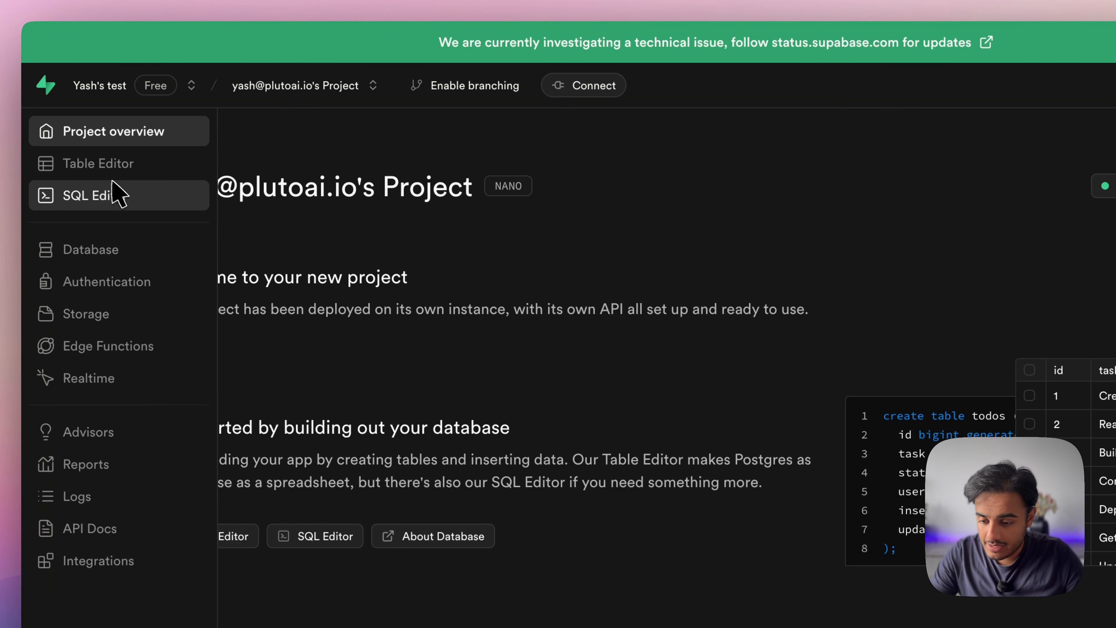
{"action": "left_click", "coordinate": [123, 203]}
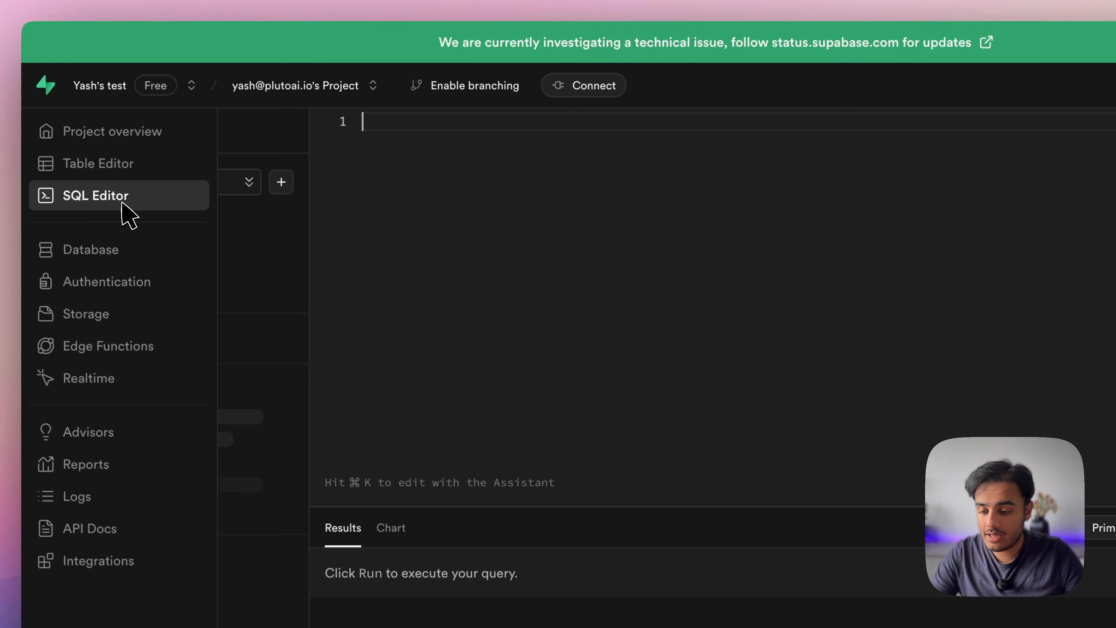
{"action": "left_click", "coordinate": [383, 134]}
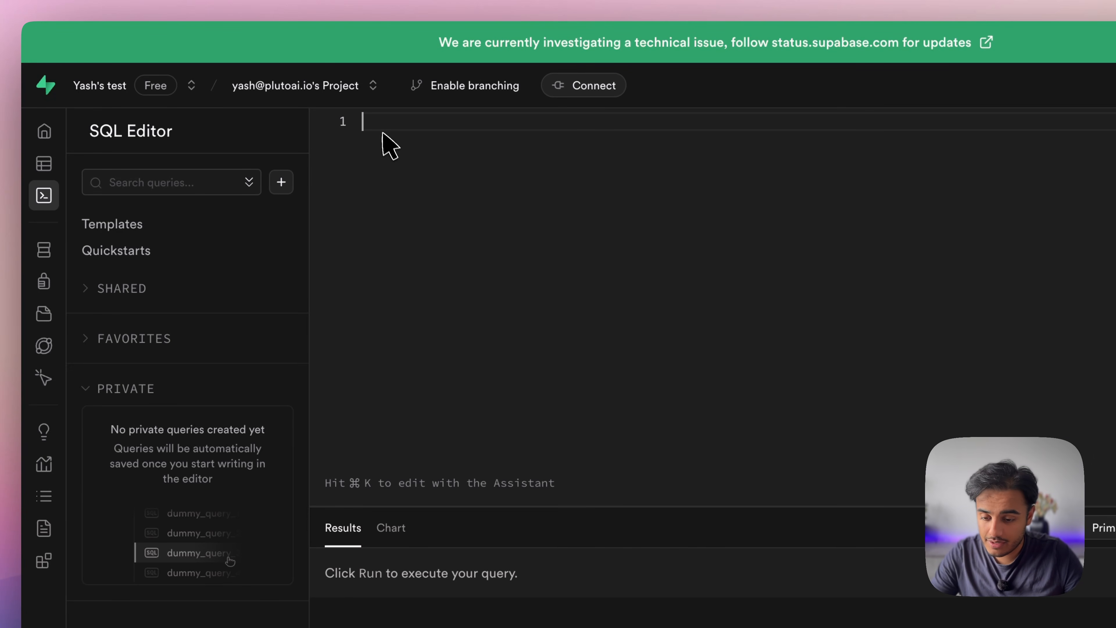
{"action": "key", "text": "super+v"}
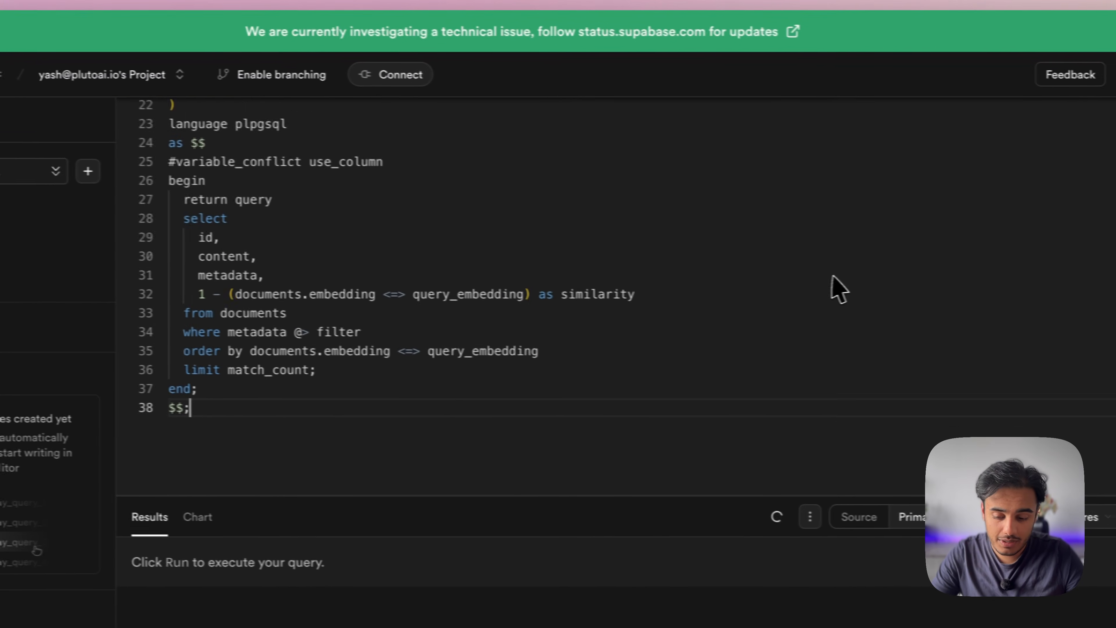
{"action": "left_click", "coordinate": [1112, 515]}
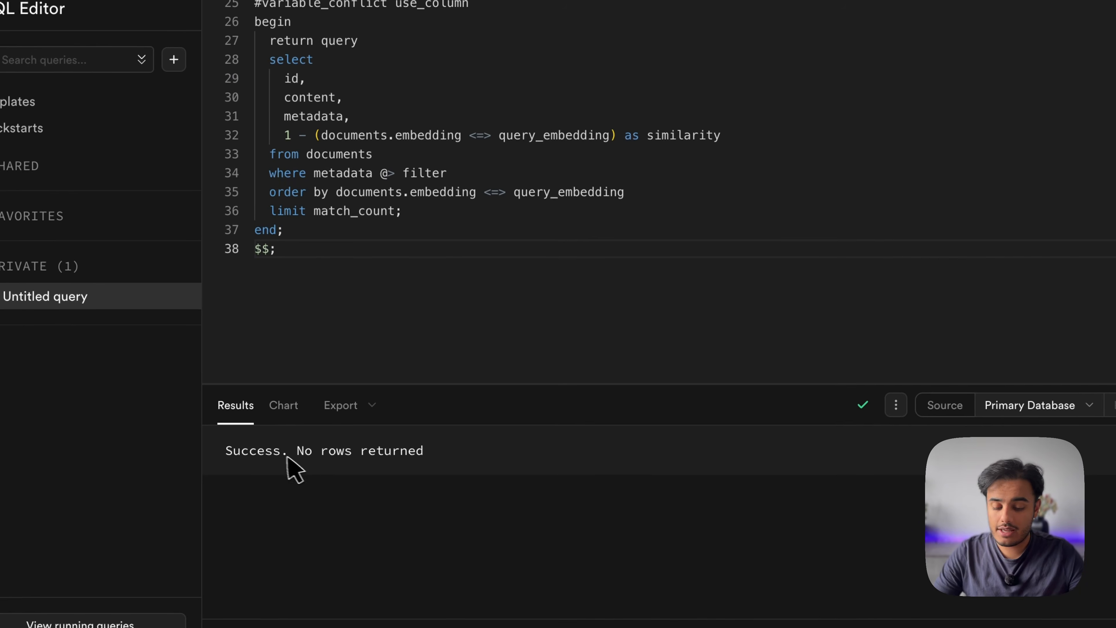
{"action": "left_click_drag", "start_coordinate": [229, 450], "coordinate": [430, 449]}
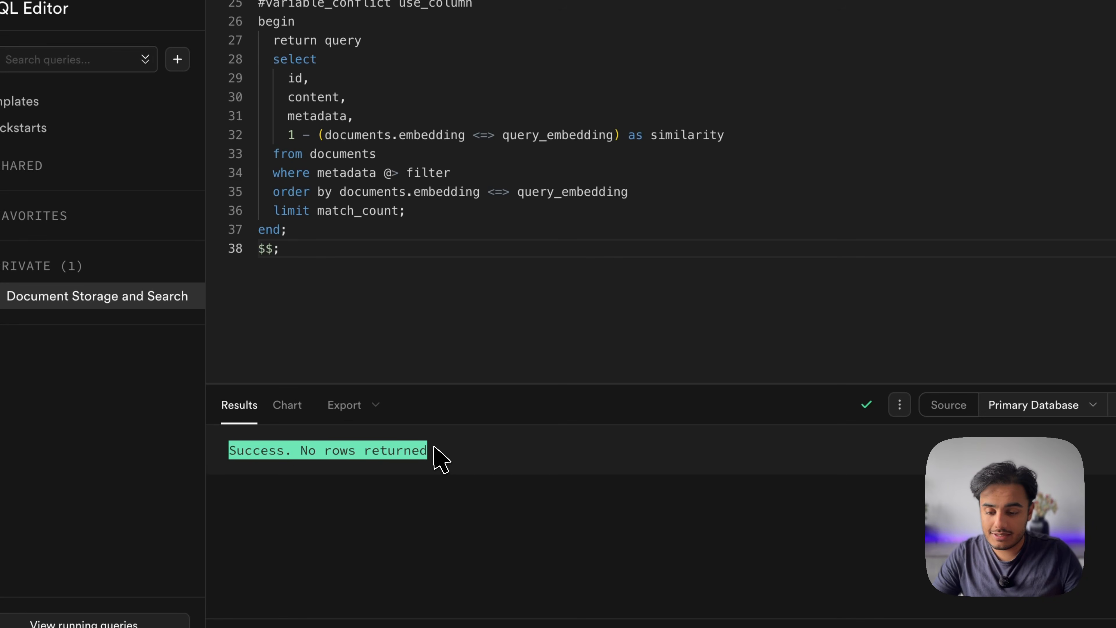
Open the new, empty documents table in the Table Editor
{"action": "mouse_move", "coordinate": [67, 138]}
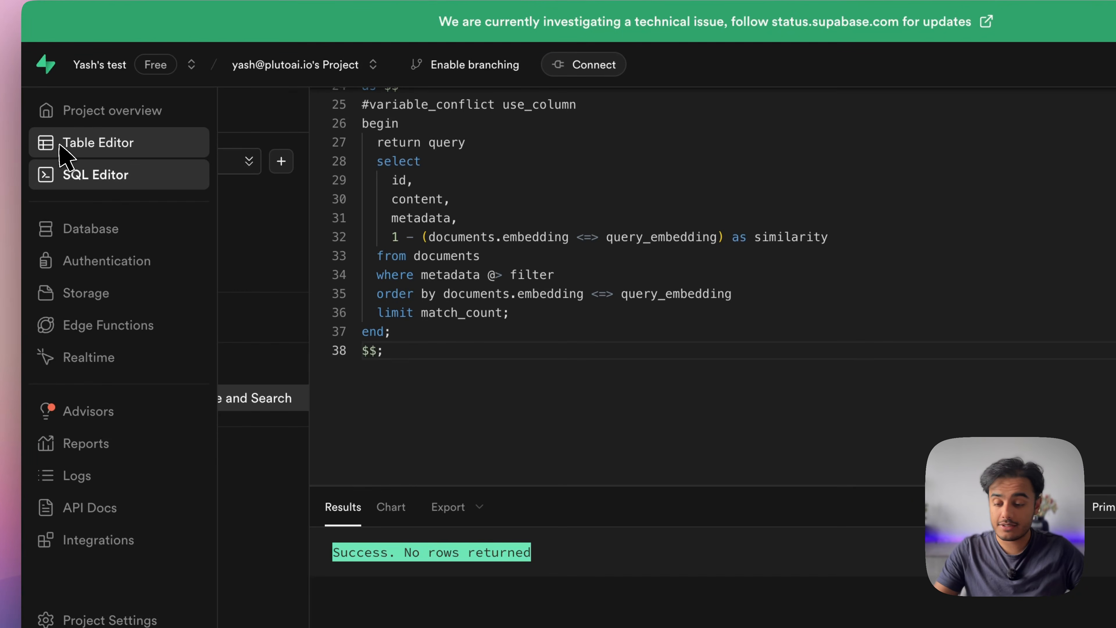
{"action": "left_click", "coordinate": [59, 145]}
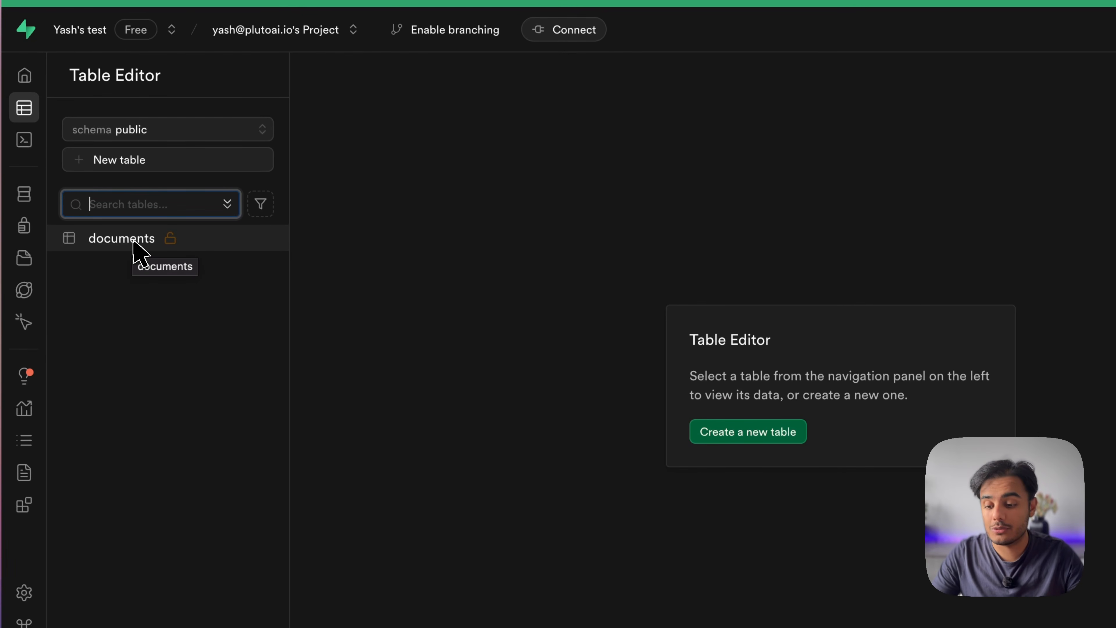
{"action": "left_click", "coordinate": [134, 242]}
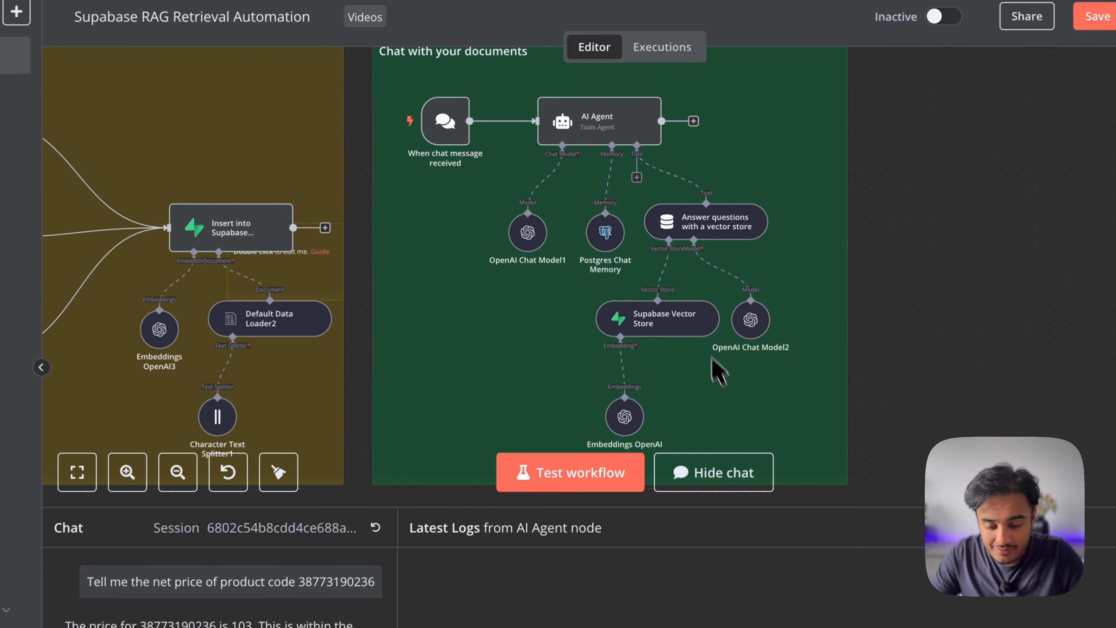
{"action": "double_click", "coordinate": [672, 313]}
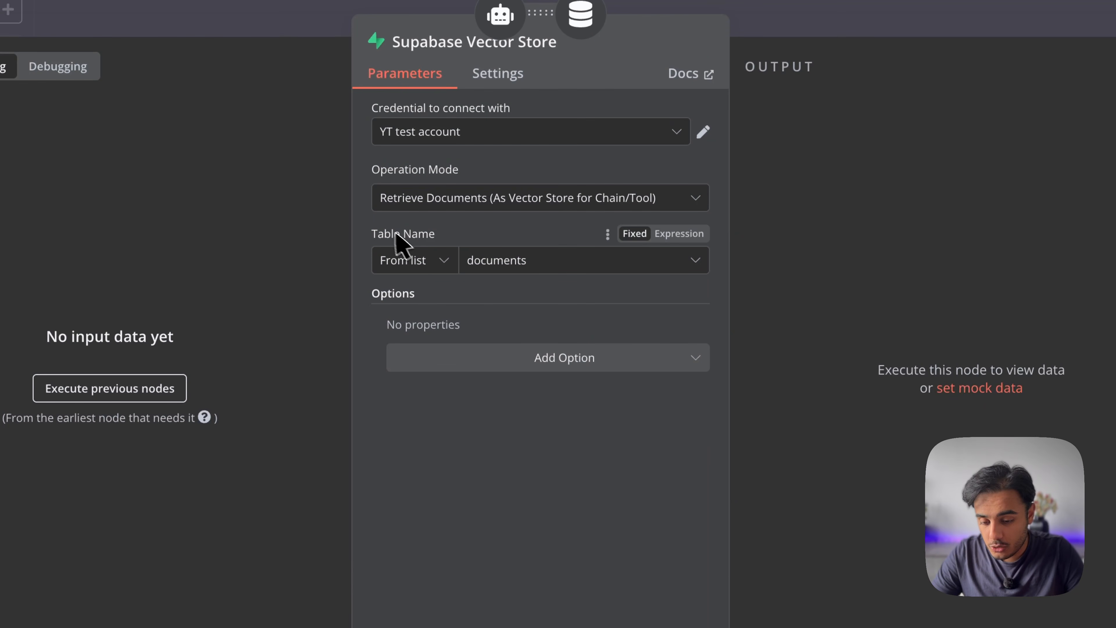
{"action": "left_click", "coordinate": [527, 259]}
{"action": "left_click", "coordinate": [484, 303]}
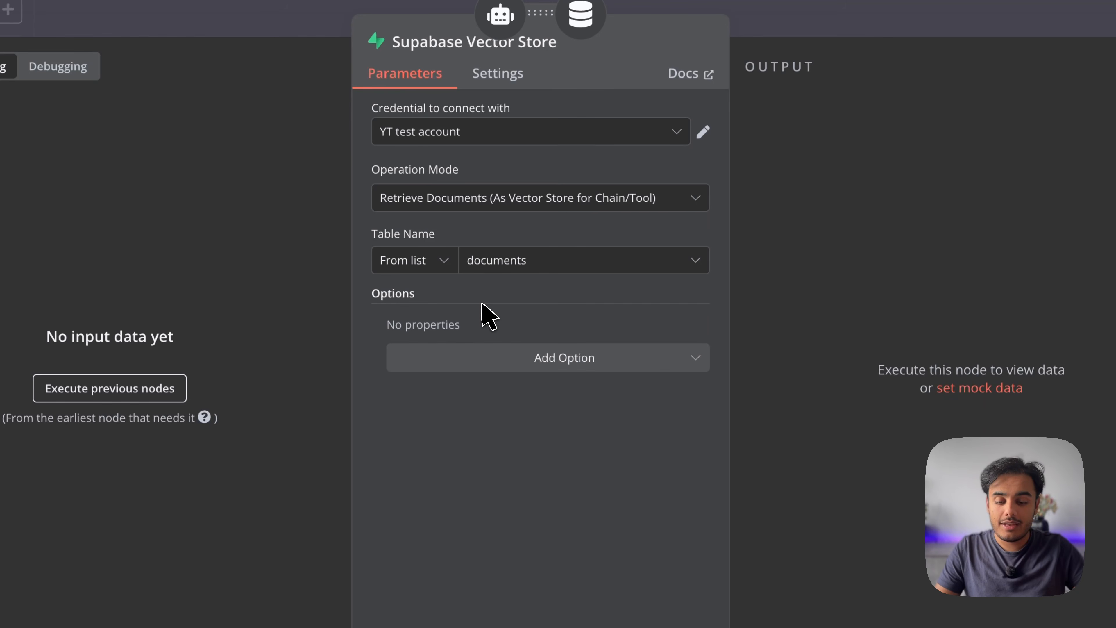
{"action": "key", "text": "Escape"}
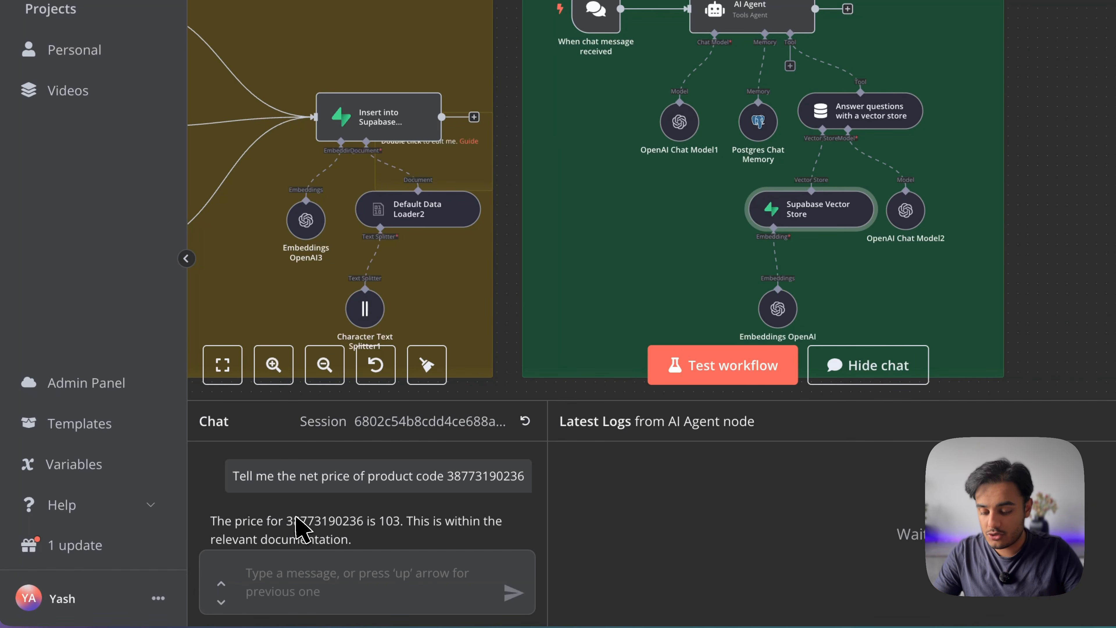
Open the Drive 'Files to Add' folder, then go back to the Files folder
{"action": "scroll", "coordinate": [513, 244], "scroll_direction": "left", "scroll_amount": 6}
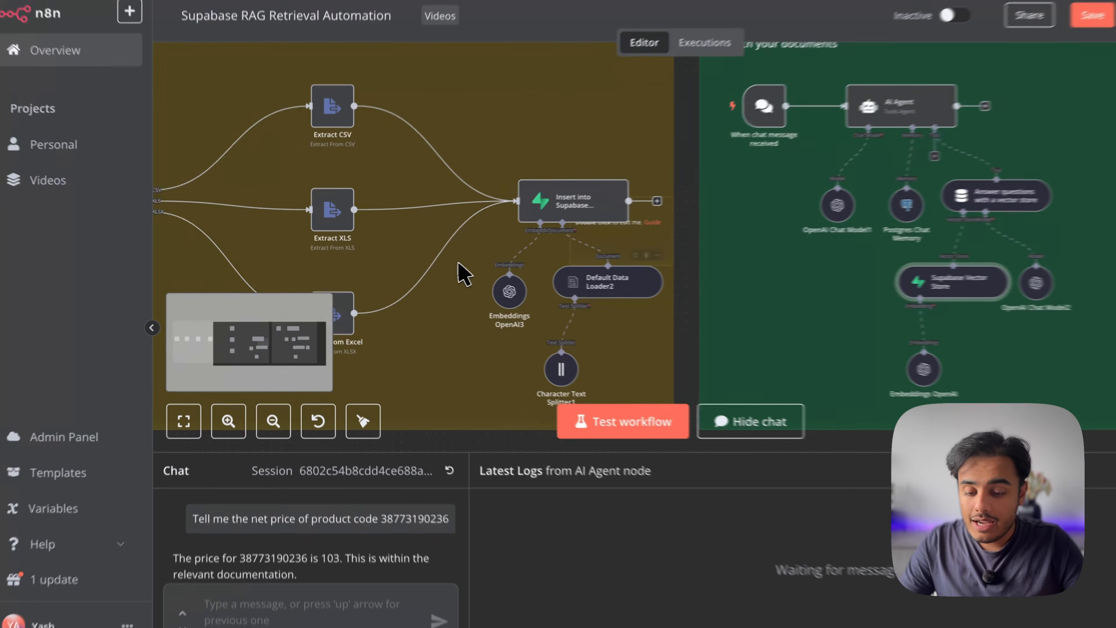
{"action": "scroll", "coordinate": [461, 272], "scroll_direction": "left", "scroll_amount": 8}
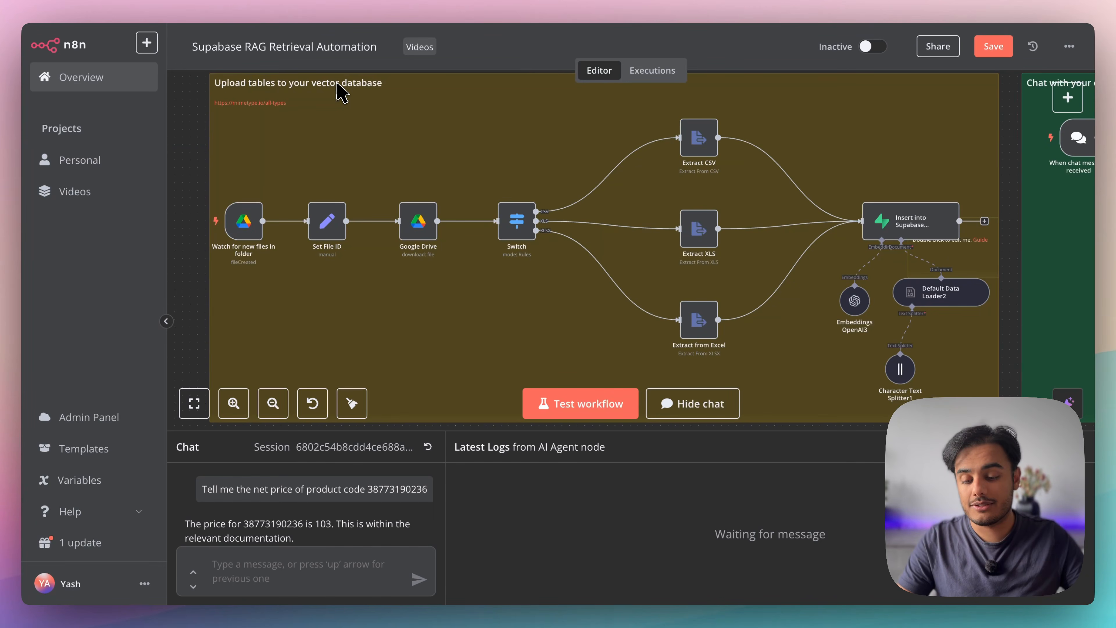
{"action": "scroll", "coordinate": [339, 90], "scroll_direction": "right", "scroll_amount": 2}
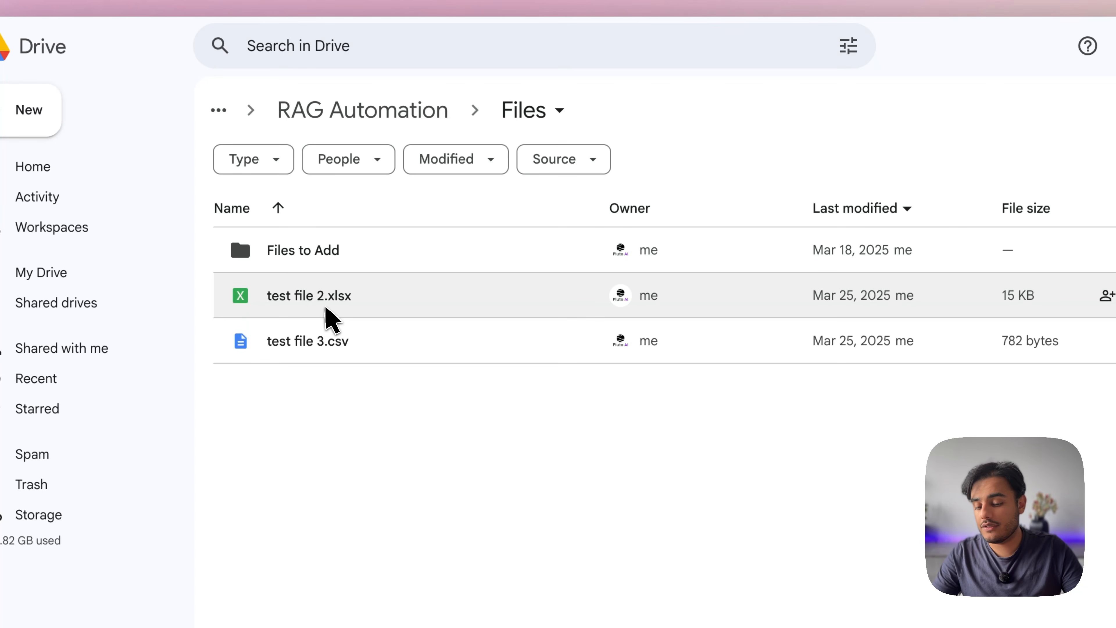
{"action": "double_click", "coordinate": [335, 256]}
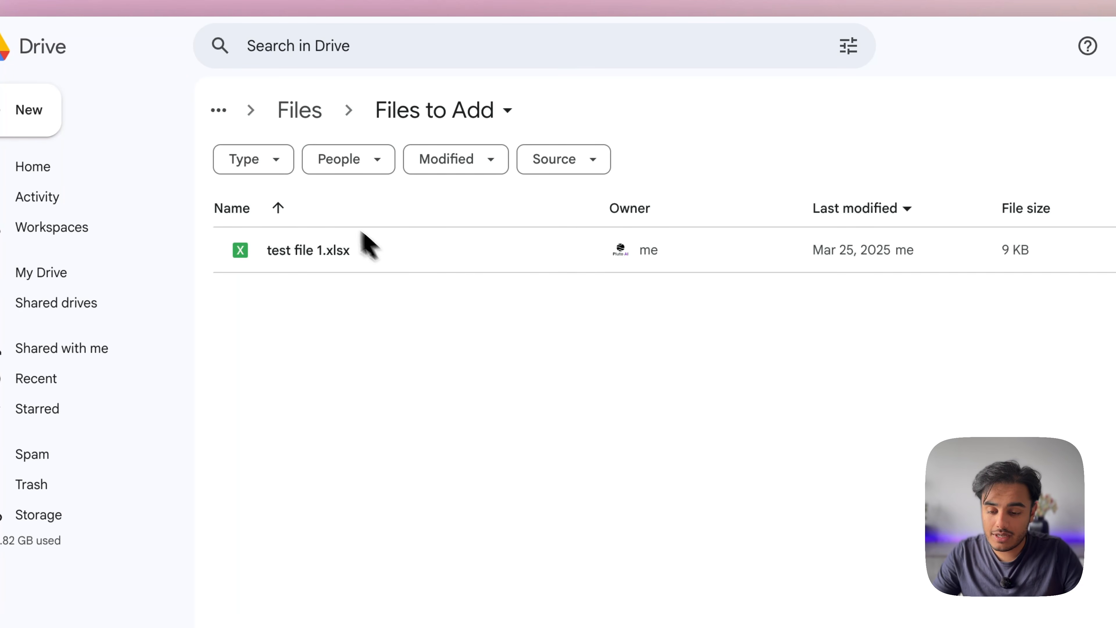
{"action": "left_click", "coordinate": [303, 110]}
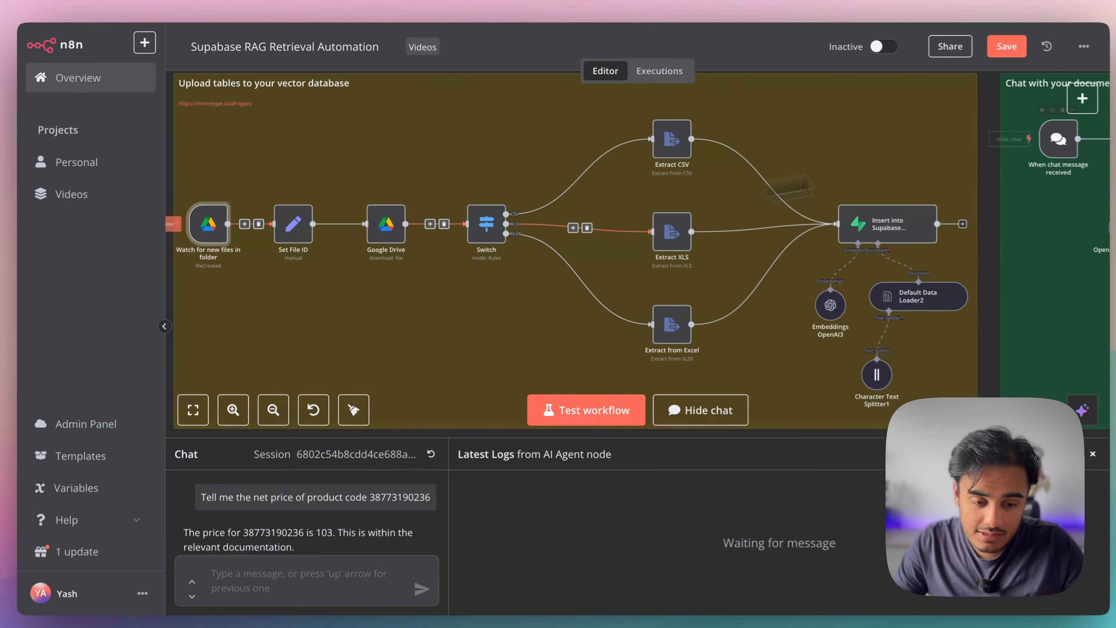
Add a Google Drive 'On changes involving a specific folder' trigger and place it below Watch
{"action": "left_click", "coordinate": [1082, 100]}
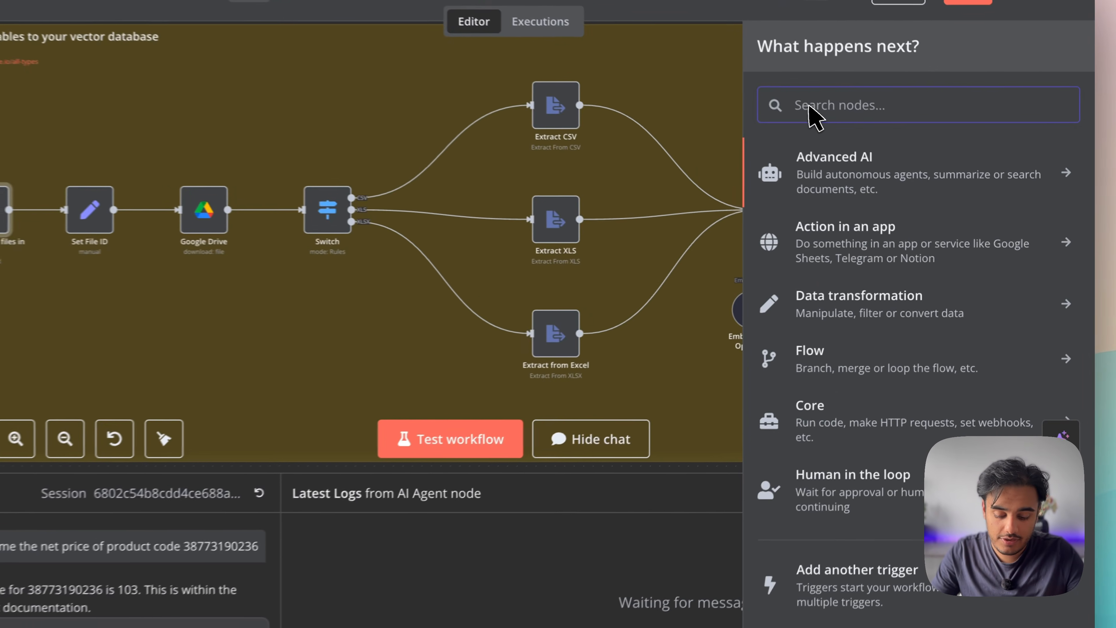
{"action": "type", "text": "google"}
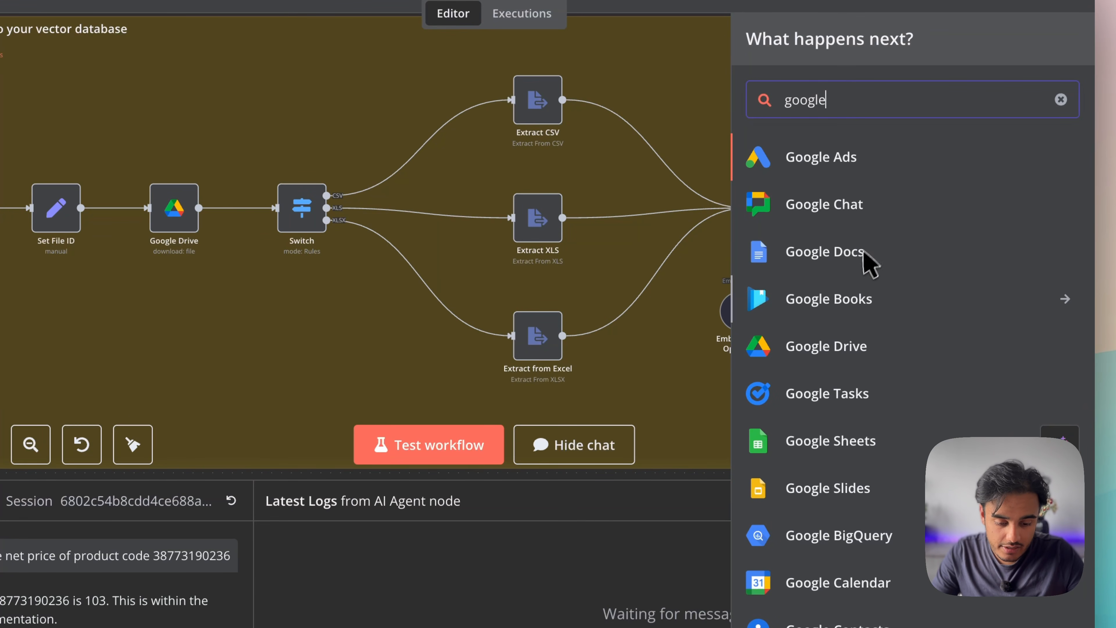
{"action": "left_click", "coordinate": [832, 346]}
{"action": "scroll", "coordinate": [825, 498], "scroll_direction": "down", "scroll_amount": 2}
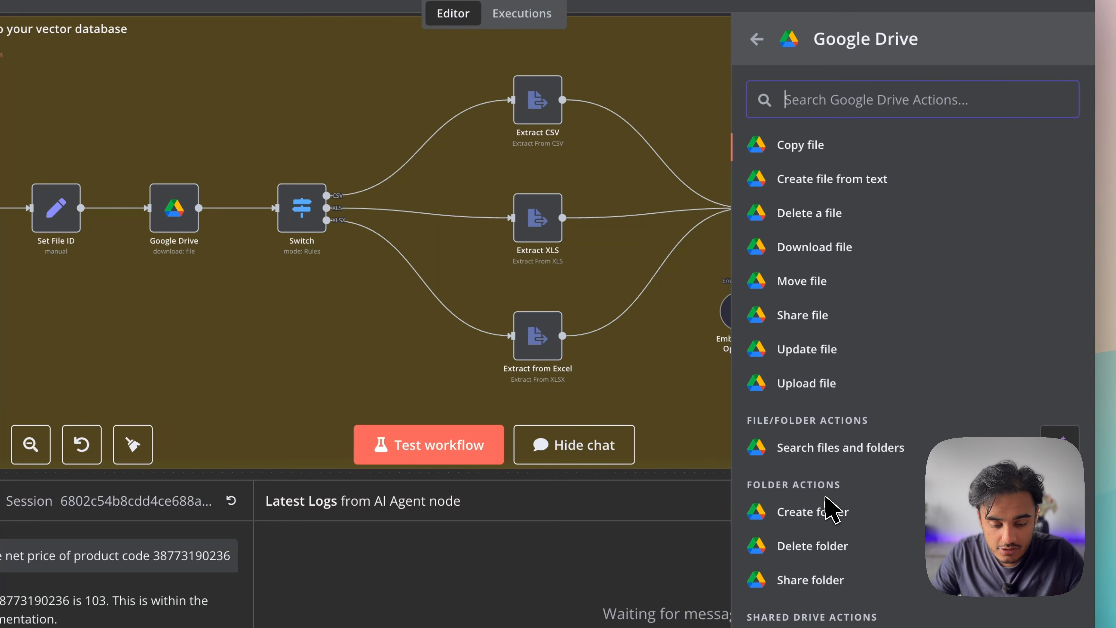
{"action": "scroll", "coordinate": [825, 499], "scroll_direction": "down", "scroll_amount": 5}
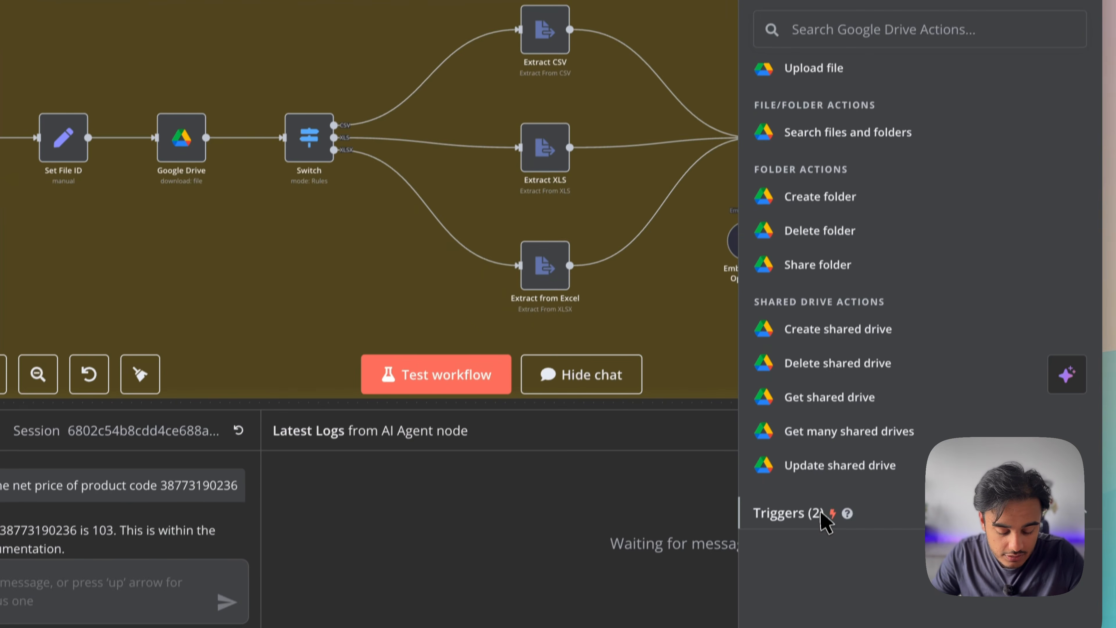
{"action": "scroll", "coordinate": [825, 503], "scroll_direction": "down", "scroll_amount": 2}
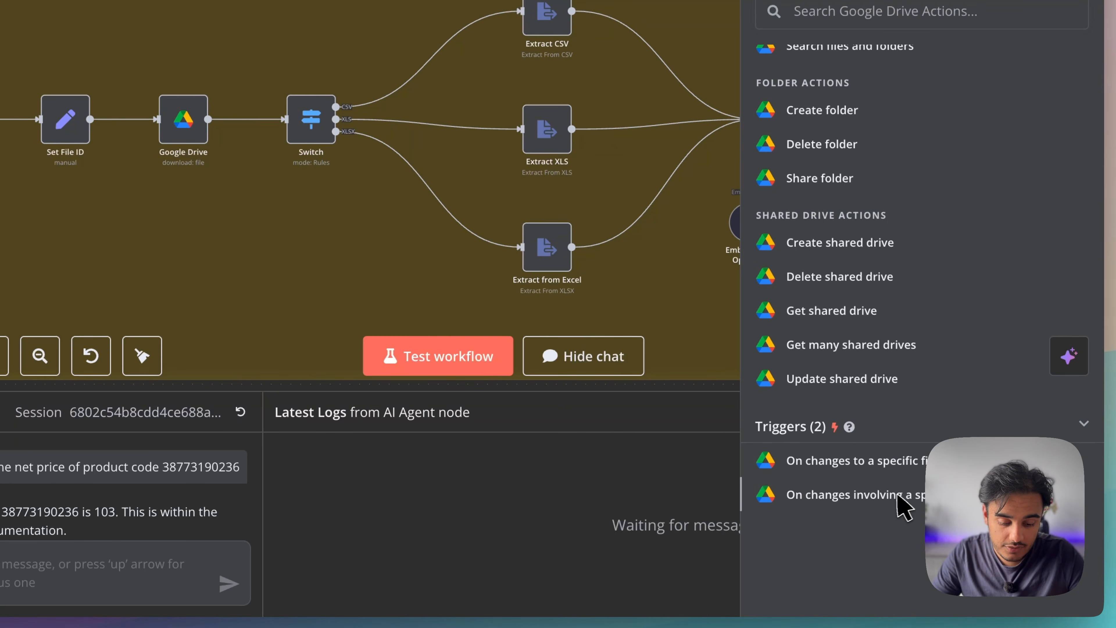
{"action": "left_click", "coordinate": [896, 505]}
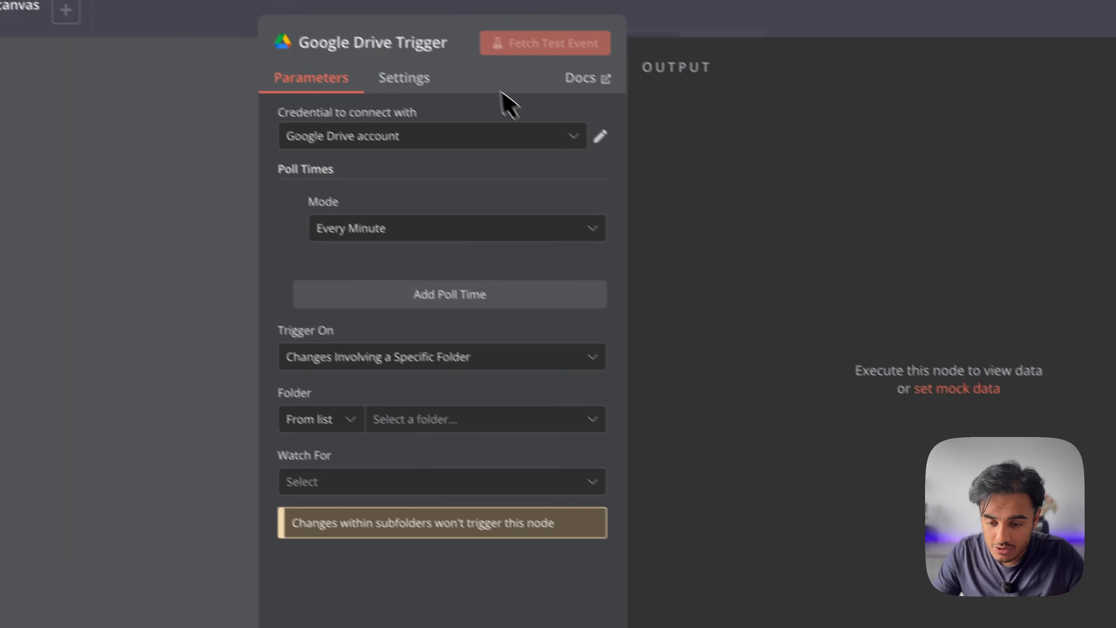
{"action": "key", "text": "Escape"}
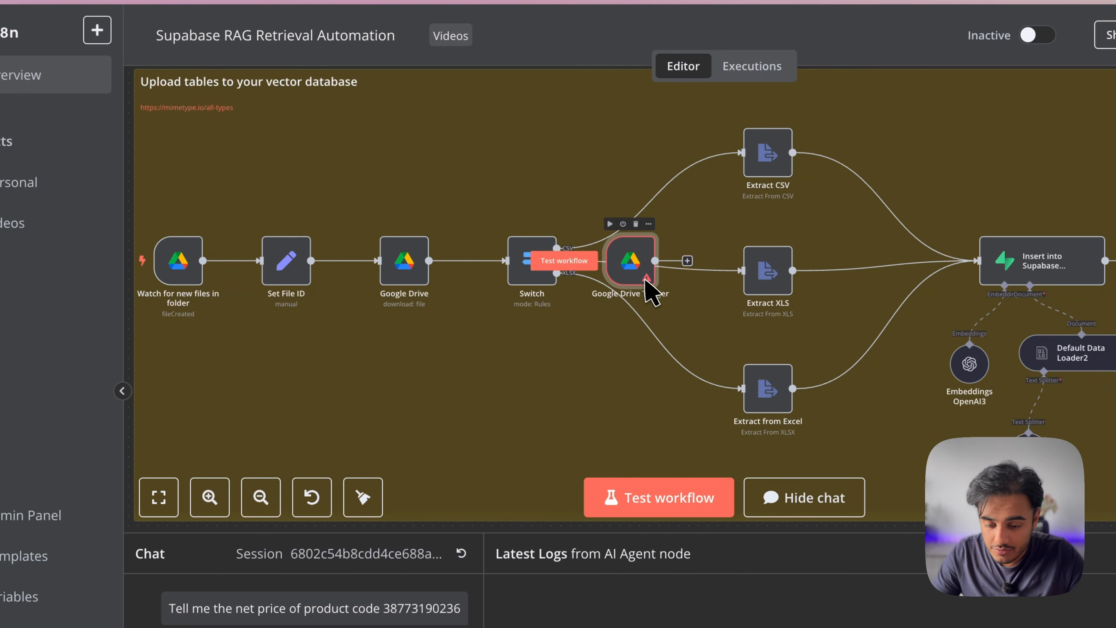
{"action": "left_click_drag", "start_coordinate": [648, 288], "coordinate": [205, 395]}
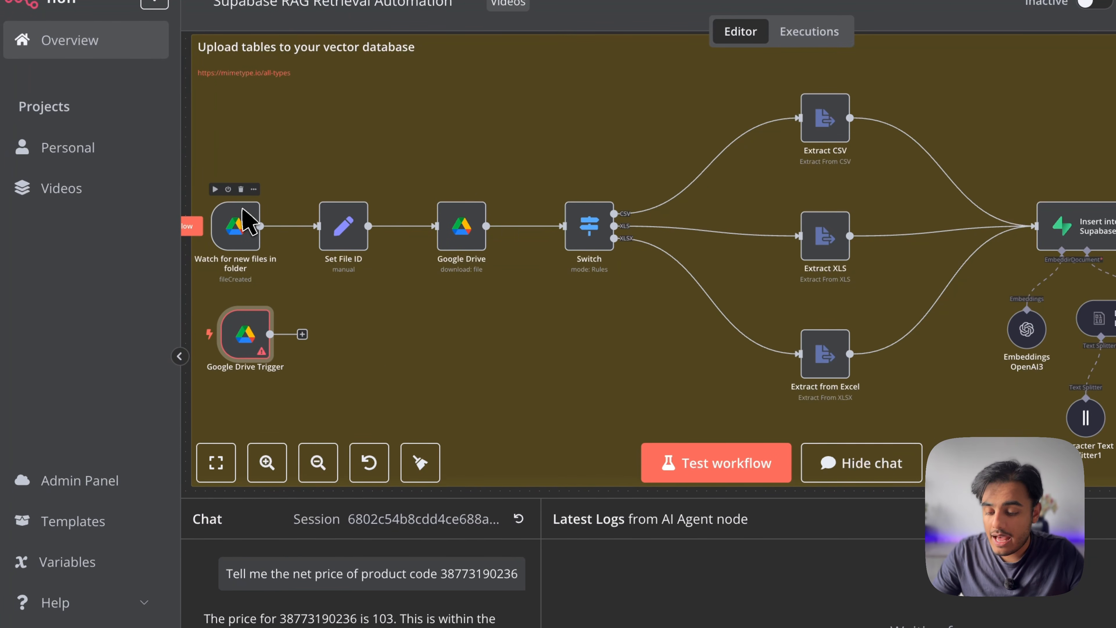
{"action": "double_click", "coordinate": [236, 228]}
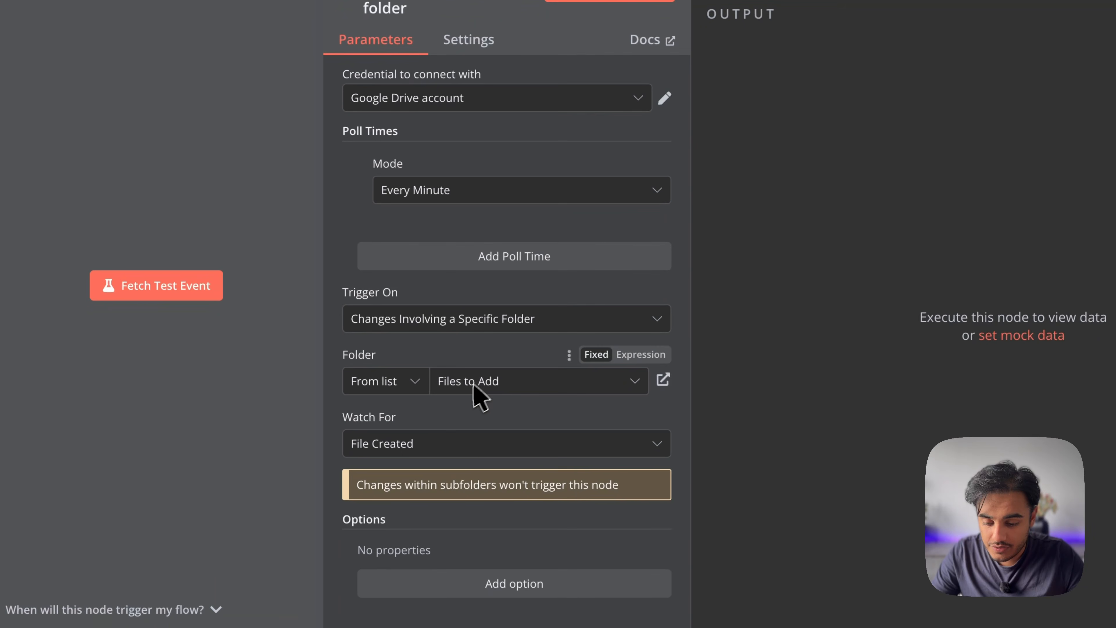
{"action": "left_click", "coordinate": [420, 473]}
{"action": "left_click", "coordinate": [488, 380]}
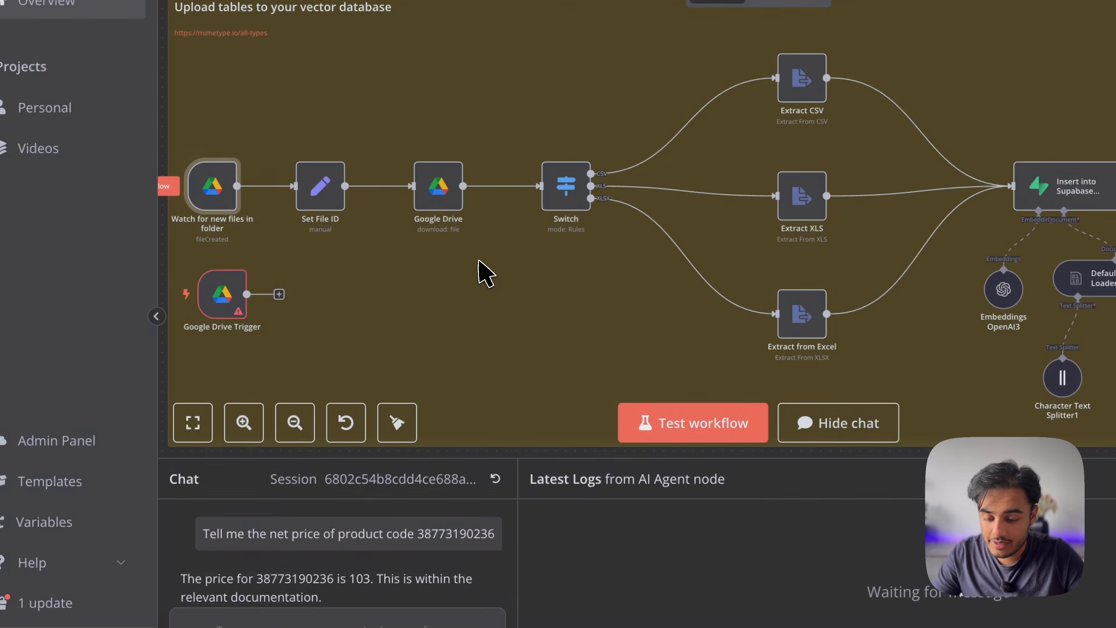
Execute the nodes before Set File ID and check its input schema with id and mimeType
{"action": "key", "text": "Escape"}
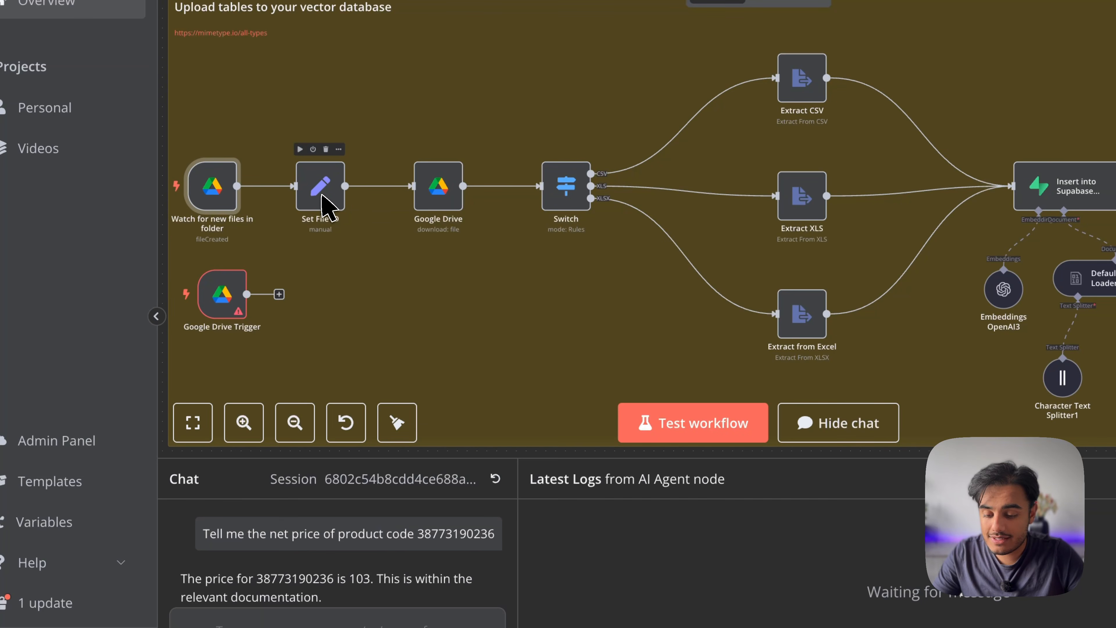
{"action": "double_click", "coordinate": [325, 198]}
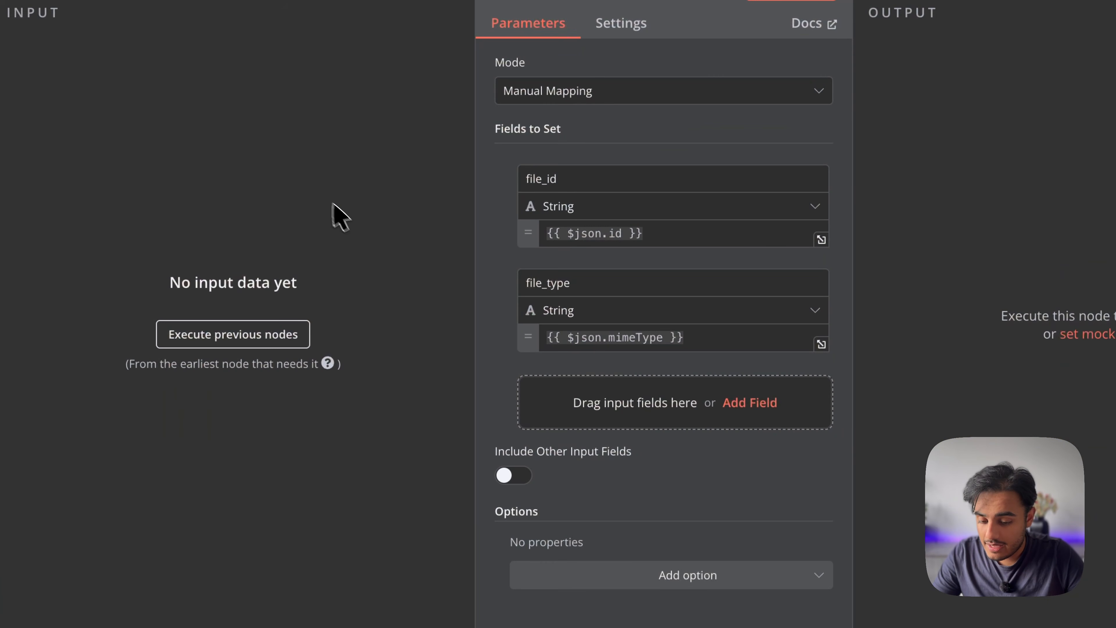
{"action": "left_click", "coordinate": [276, 334]}
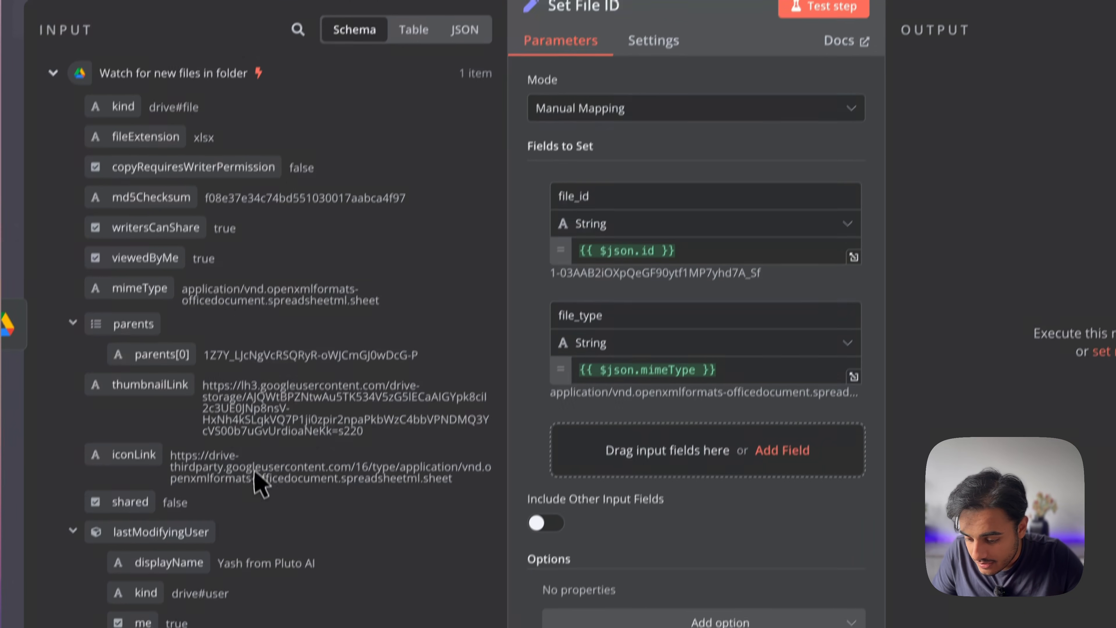
{"action": "scroll", "coordinate": [260, 479], "scroll_direction": "down", "scroll_amount": 15}
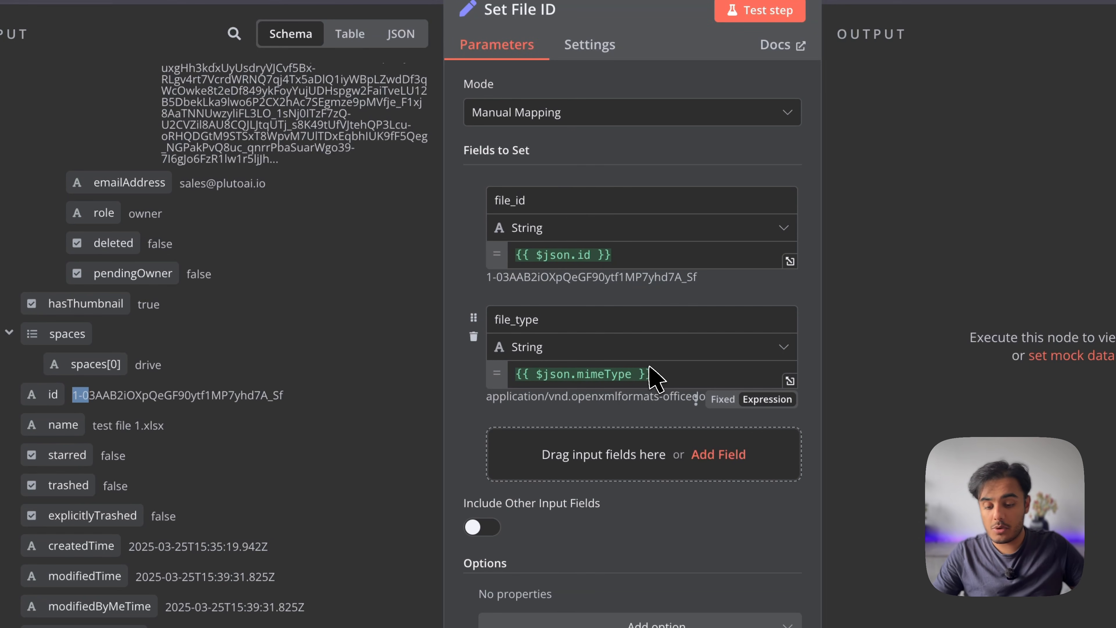
{"action": "scroll", "coordinate": [227, 272], "scroll_direction": "up", "scroll_amount": 15}
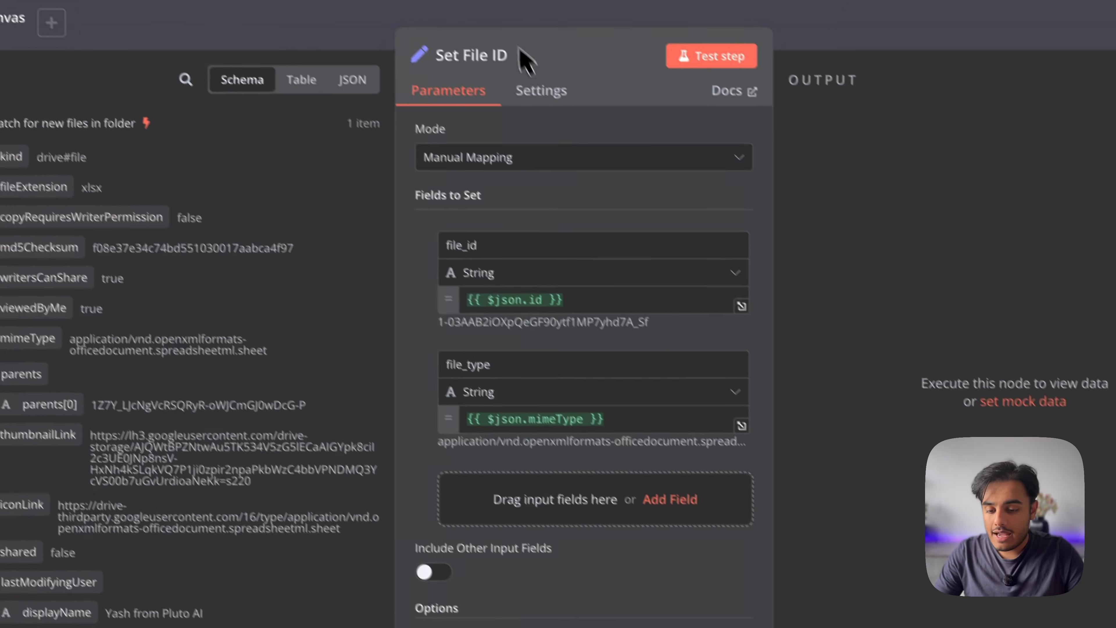
{"action": "key", "text": "Escape"}
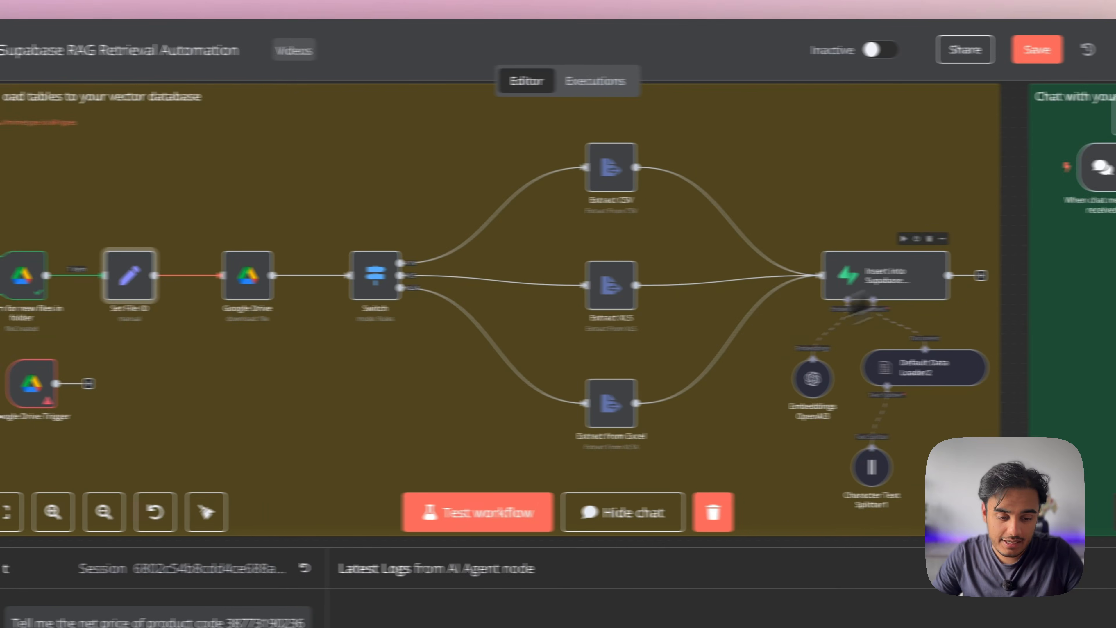
Add an Edit Fields (Set) node after the Switch, giving it one empty field row
{"action": "left_click", "coordinate": [1066, 115]}
{"action": "type", "text": "set"}
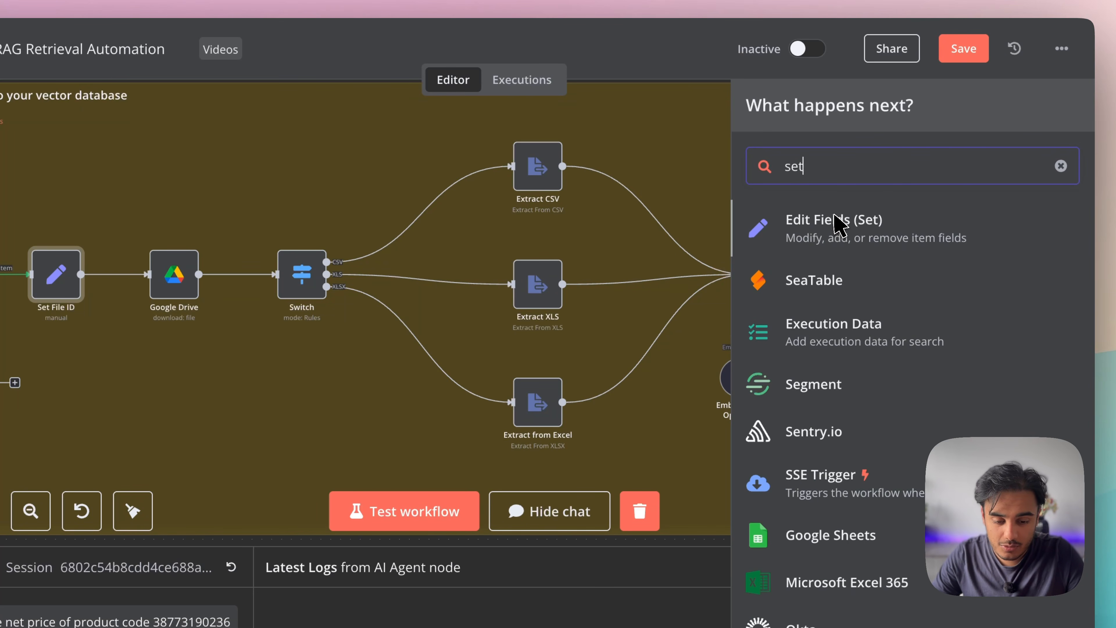
{"action": "left_click", "coordinate": [839, 224]}
{"action": "left_click", "coordinate": [590, 294]}
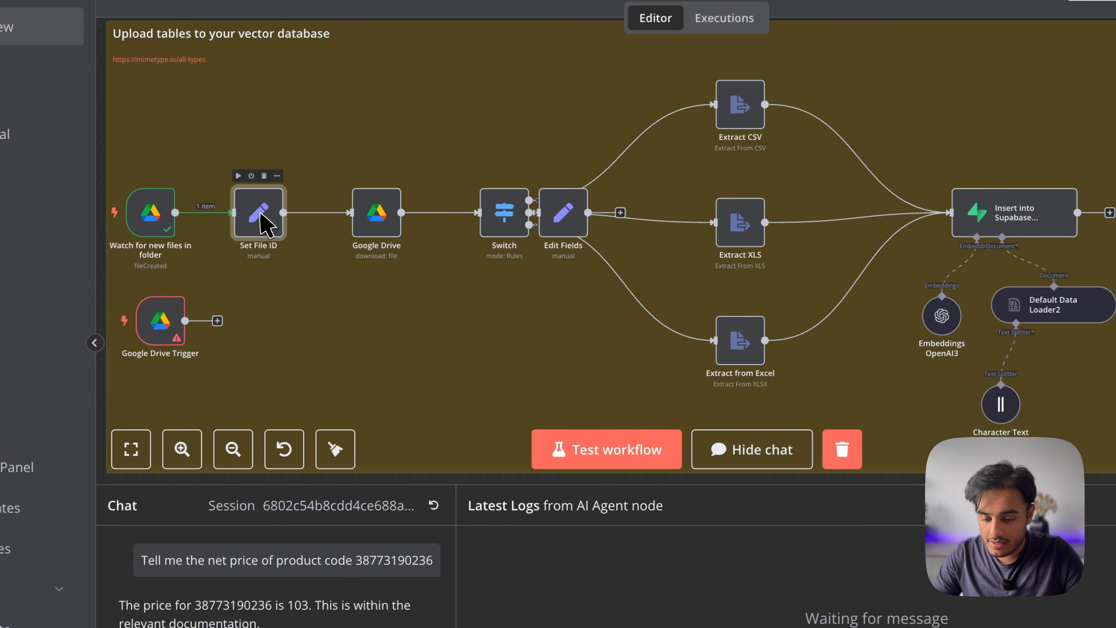
{"action": "double_click", "coordinate": [266, 219]}
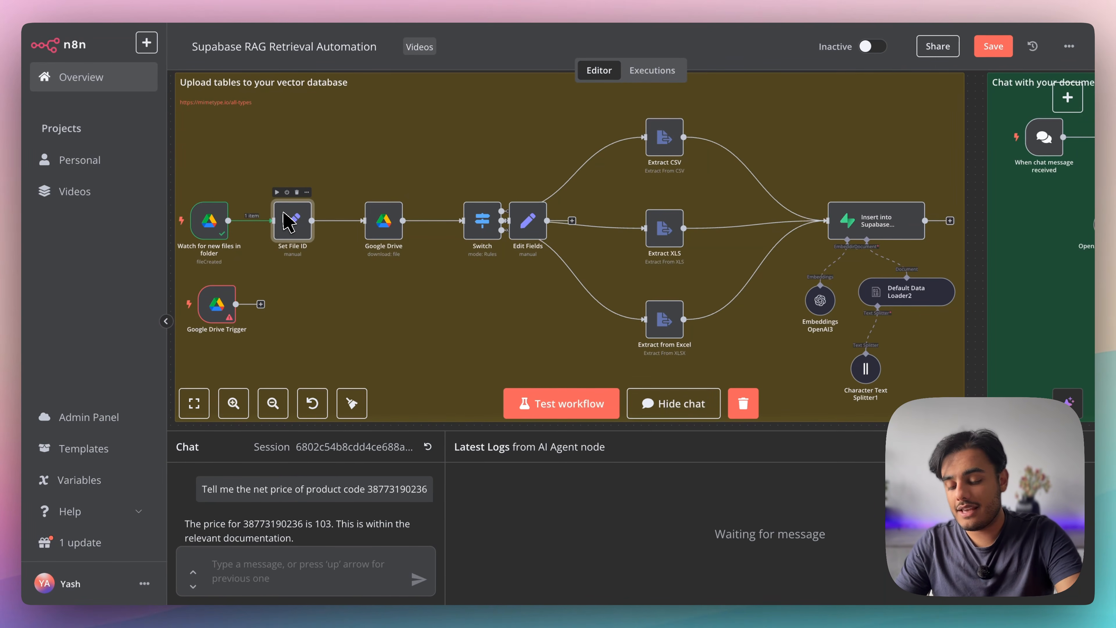
Load the Drive download node's input and map file_id into File By ID as {{ $json.file_id }}
{"action": "double_click", "coordinate": [391, 220]}
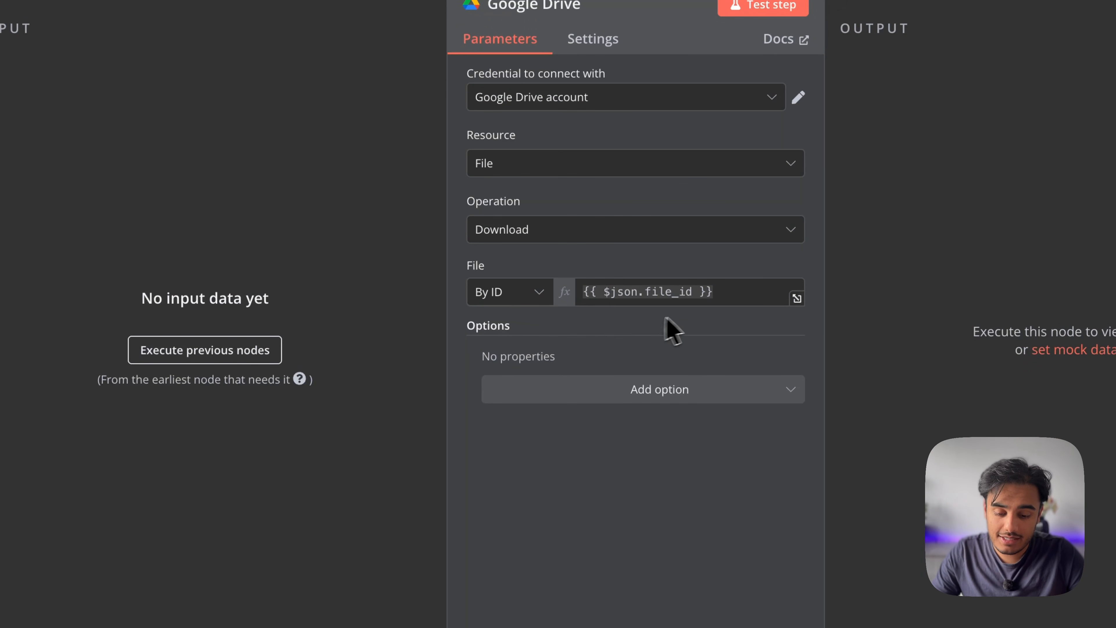
{"action": "left_click", "coordinate": [259, 354]}
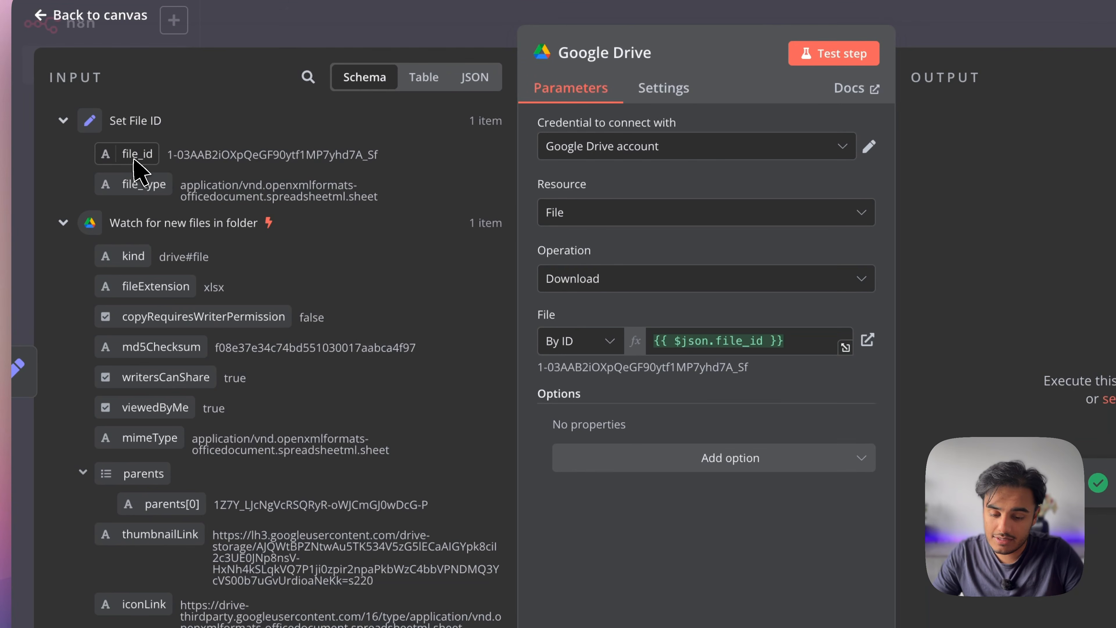
{"action": "left_click_drag", "start_coordinate": [132, 159], "coordinate": [683, 342]}
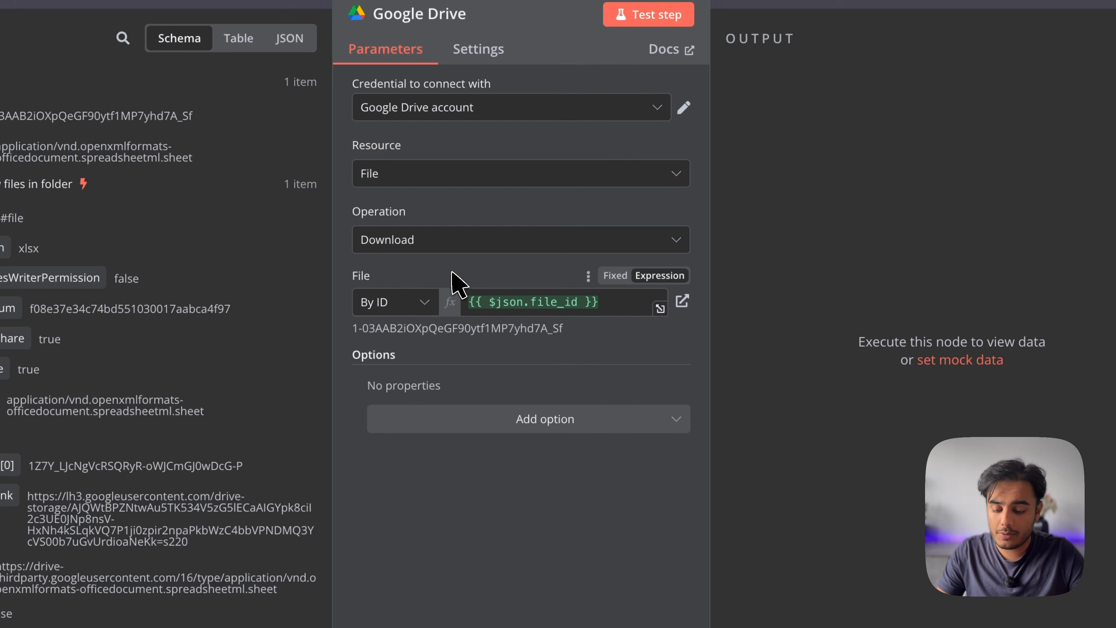
{"action": "key", "text": "Escape"}
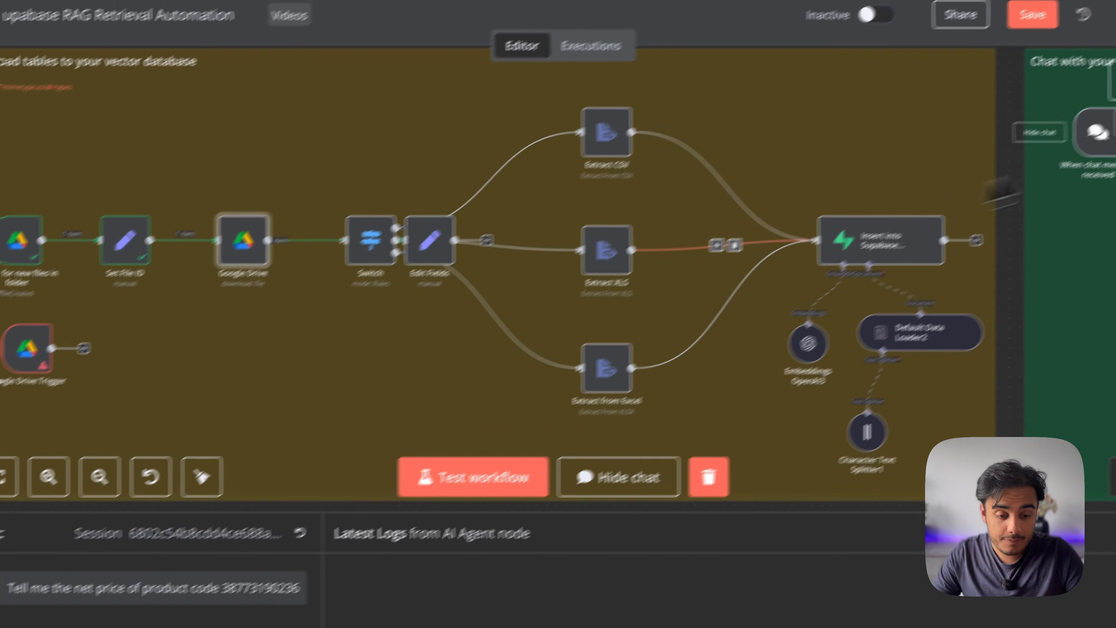
Browse the Google Drive actions in the node list, then close it without adding anything
{"action": "left_click", "coordinate": [1070, 116]}
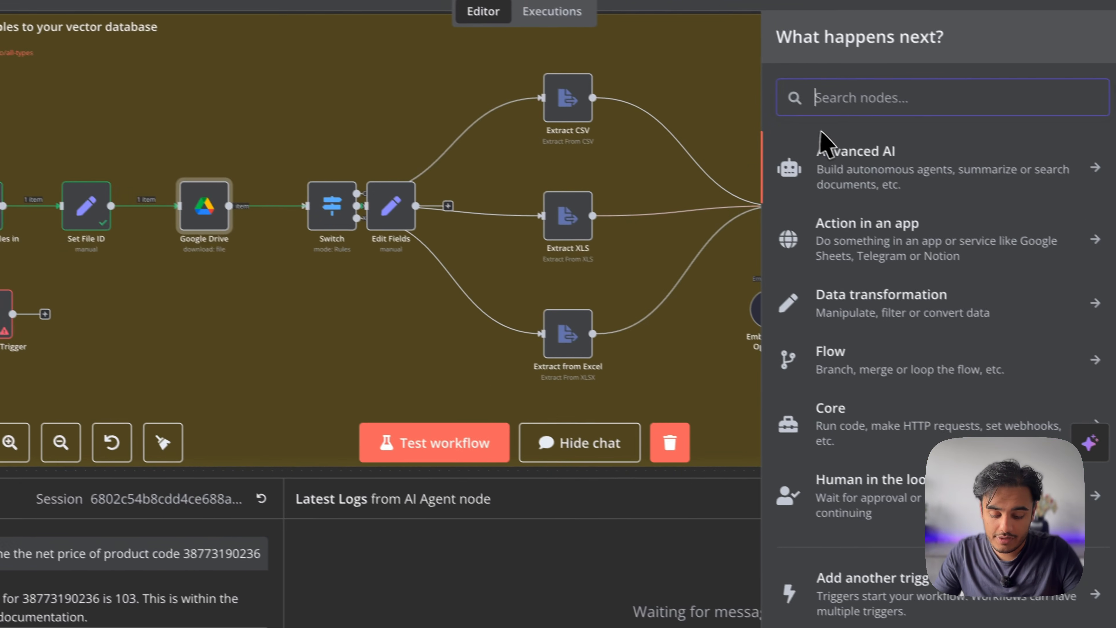
{"action": "type", "text": "google drive"}
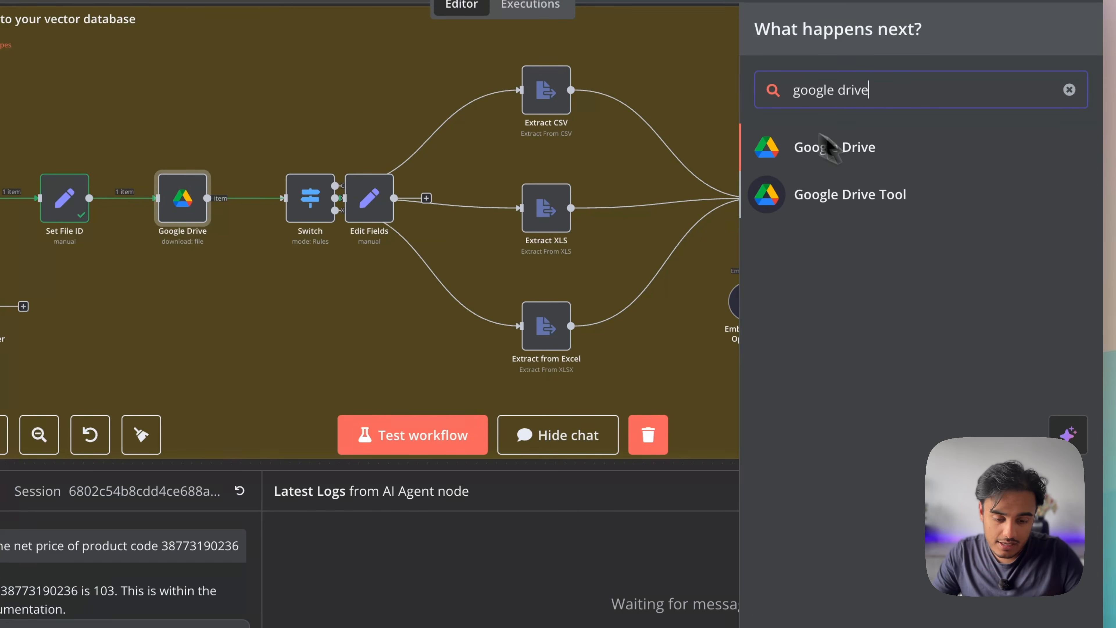
{"action": "left_click", "coordinate": [880, 145]}
{"action": "scroll", "coordinate": [901, 438], "scroll_direction": "down", "scroll_amount": 5}
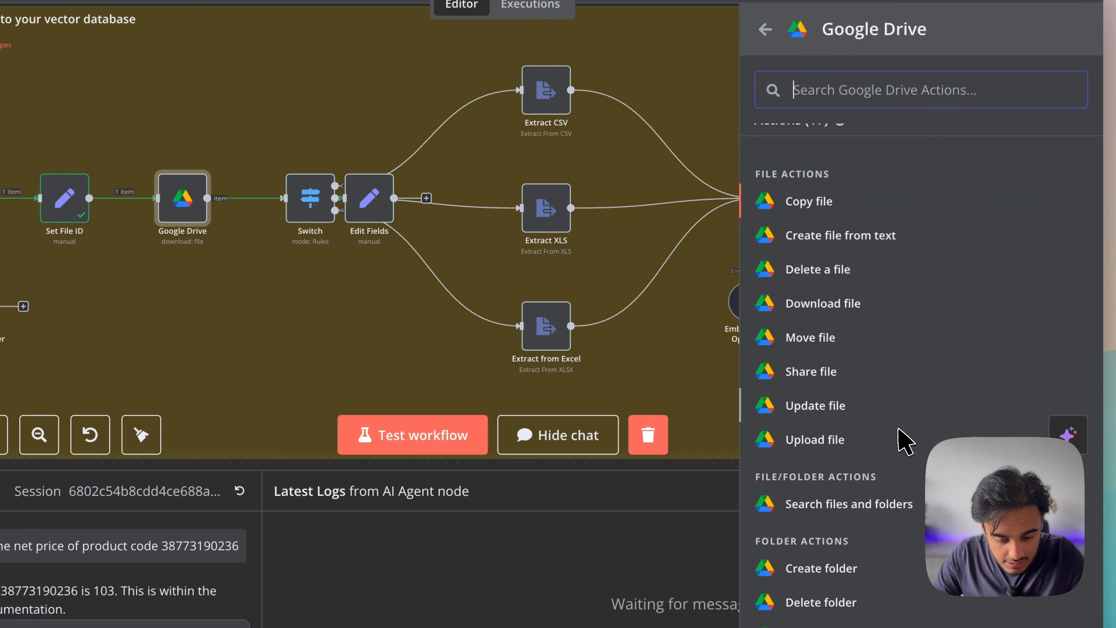
{"action": "scroll", "coordinate": [903, 441], "scroll_direction": "down", "scroll_amount": 4}
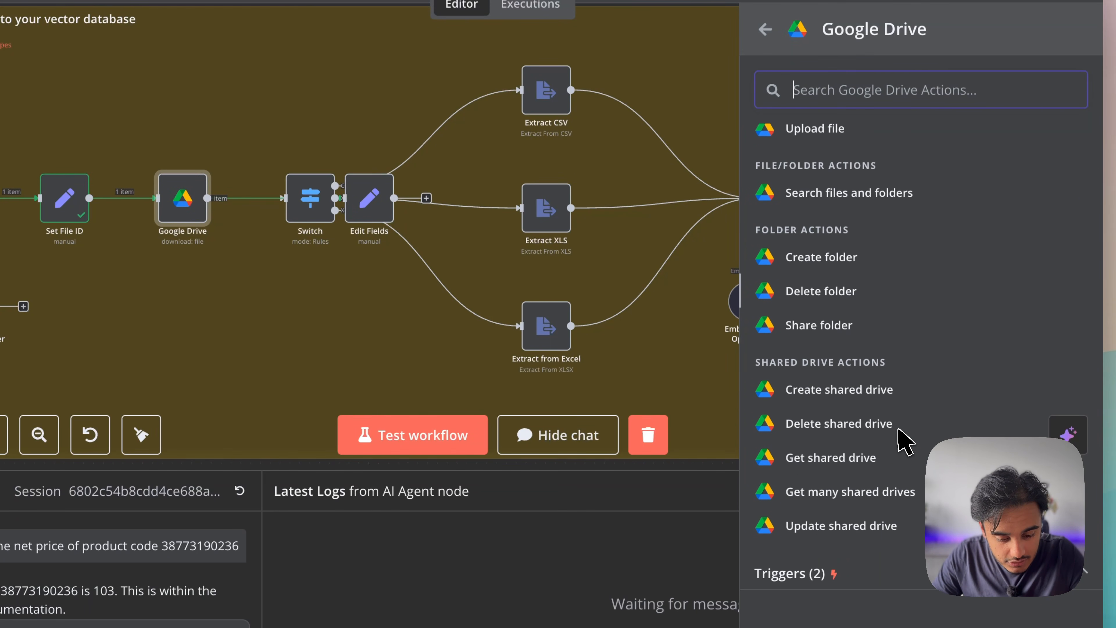
{"action": "scroll", "coordinate": [852, 321], "scroll_direction": "up", "scroll_amount": 9}
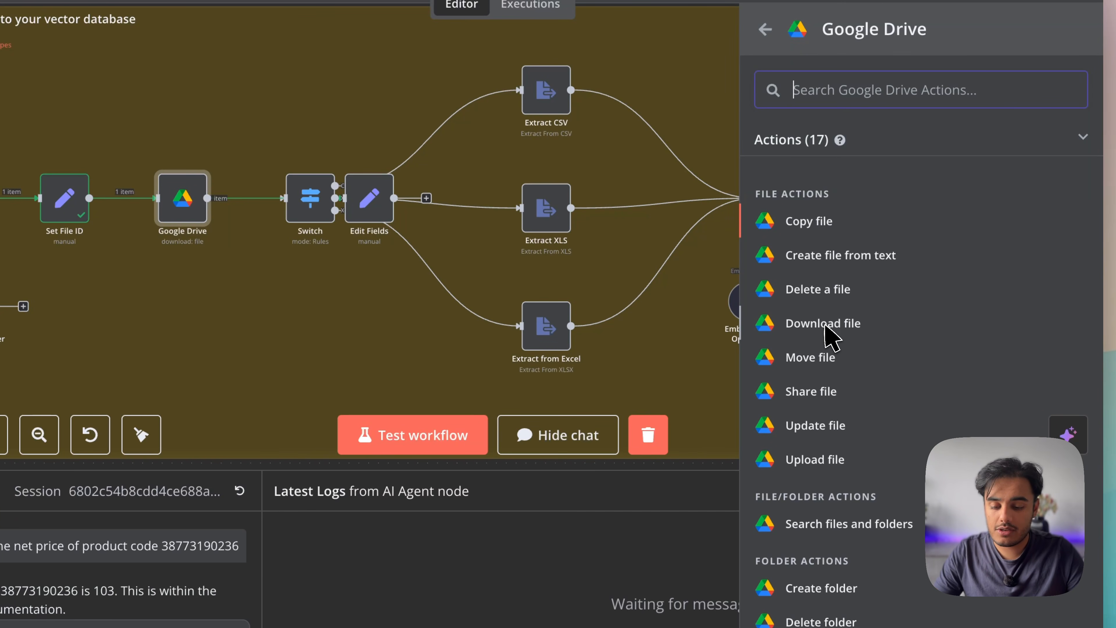
{"action": "left_click", "coordinate": [204, 234]}
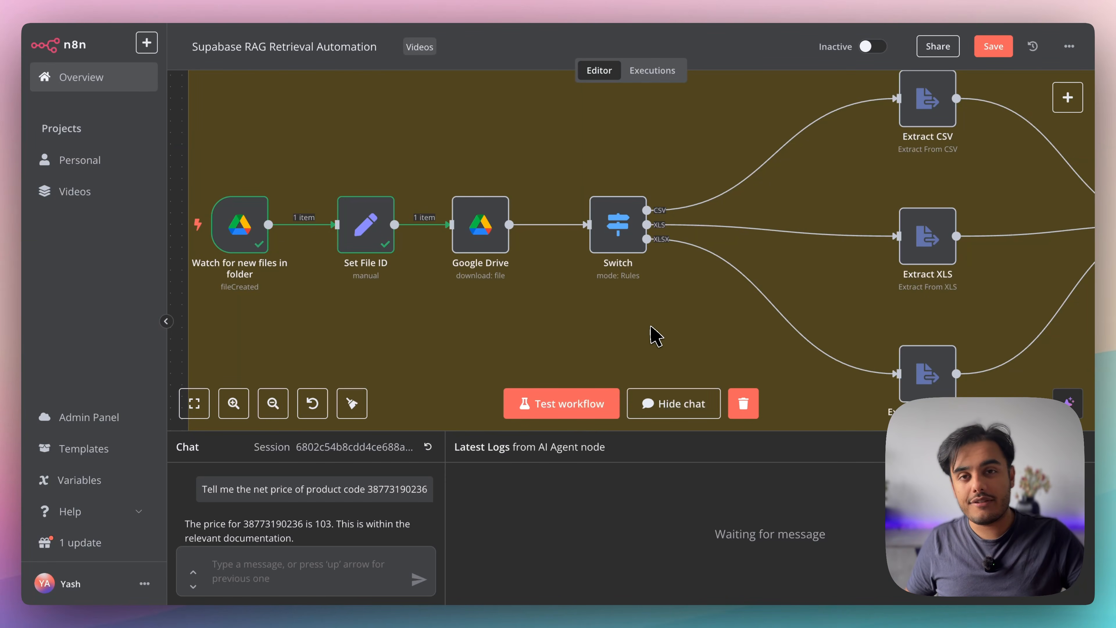
Execute the nodes feeding the Switch and view its incoming data as a schema
{"action": "scroll", "coordinate": [656, 336], "scroll_direction": "right", "scroll_amount": 8}
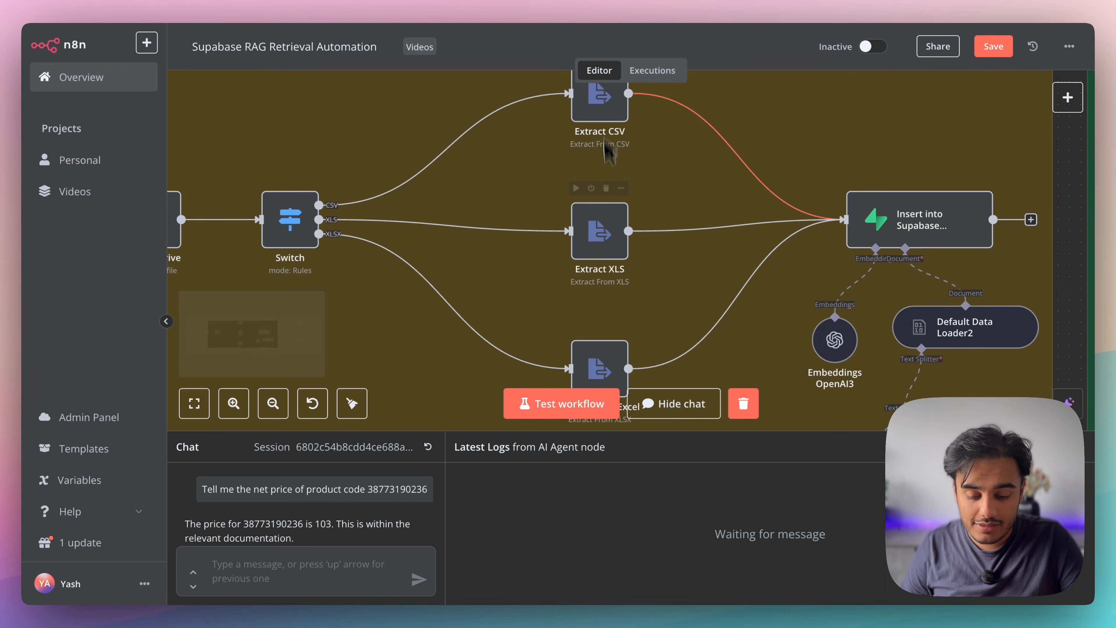
{"action": "scroll", "coordinate": [624, 345], "scroll_direction": "left", "scroll_amount": 5}
{"action": "mouse_move", "coordinate": [525, 219]}
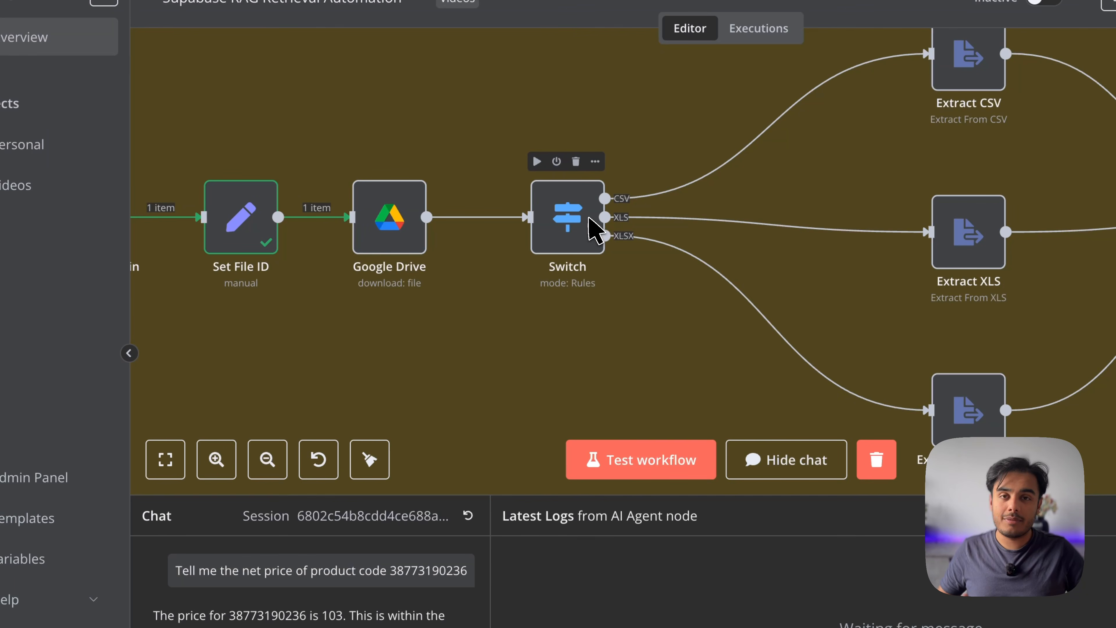
{"action": "double_click", "coordinate": [552, 207]}
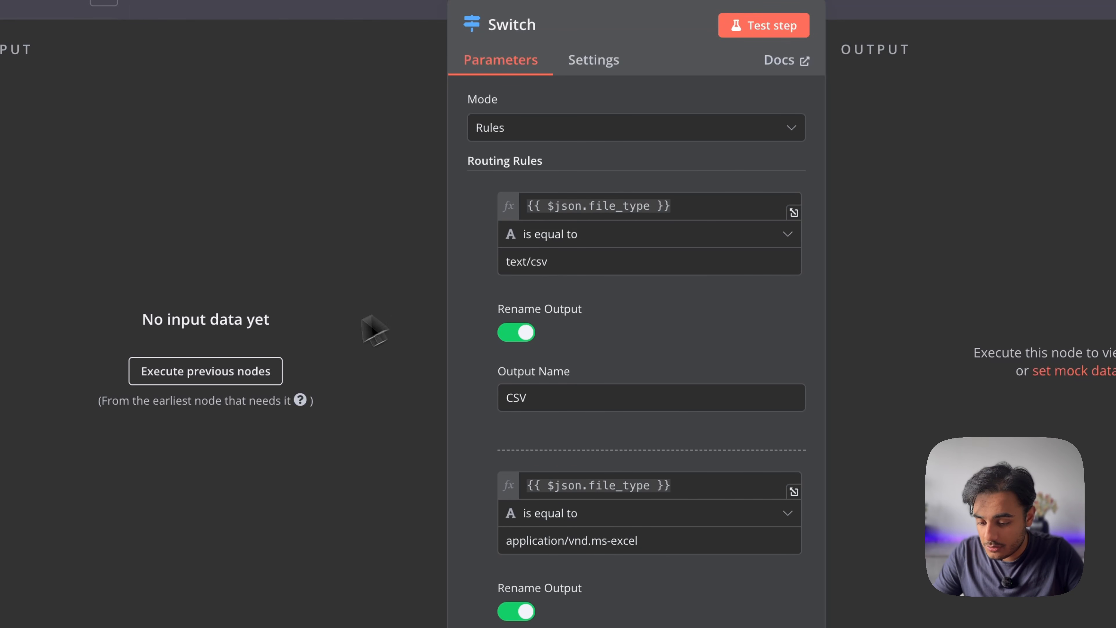
{"action": "left_click", "coordinate": [257, 372]}
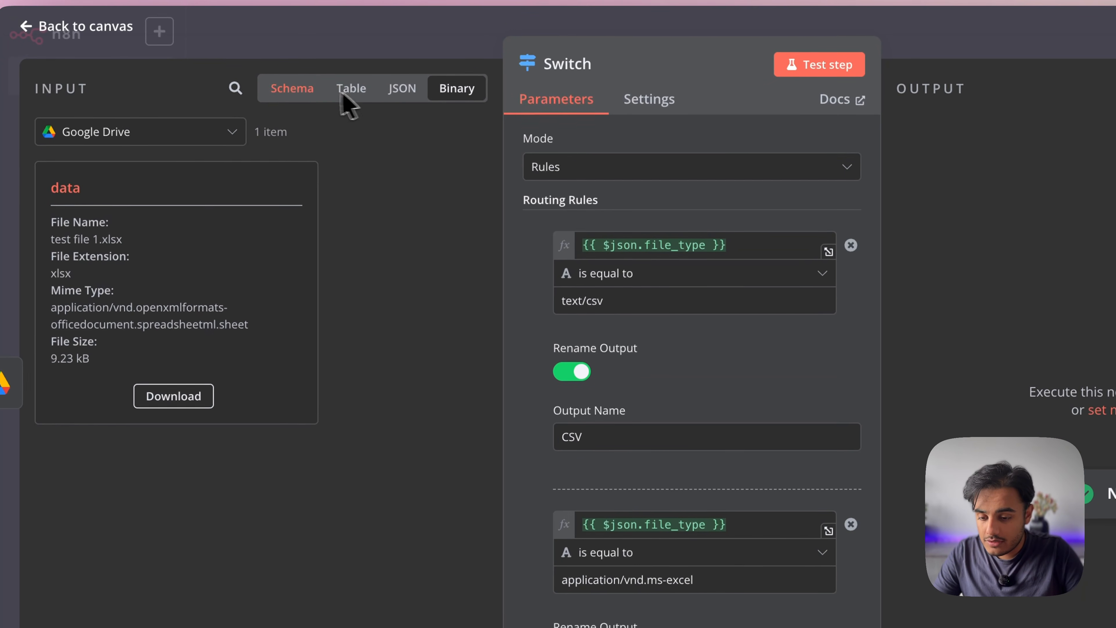
{"action": "left_click", "coordinate": [307, 93]}
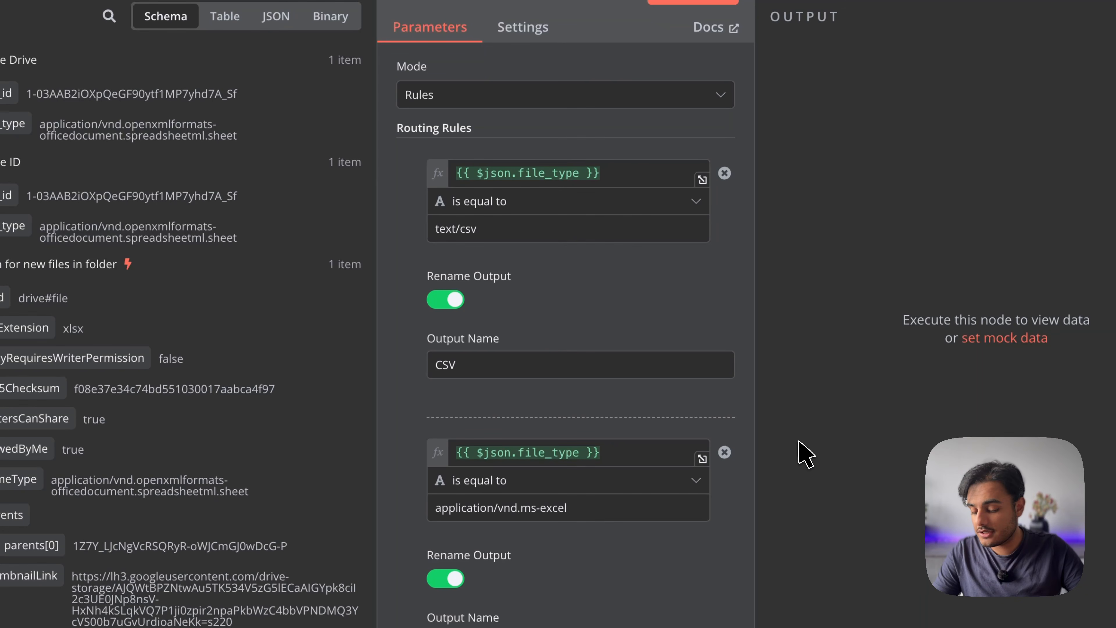
Review the CSV, XLS and XLSX rules' MIME values, including the full XLSX type, then close the Switch
{"action": "scroll", "coordinate": [662, 449], "scroll_direction": "down", "scroll_amount": 5}
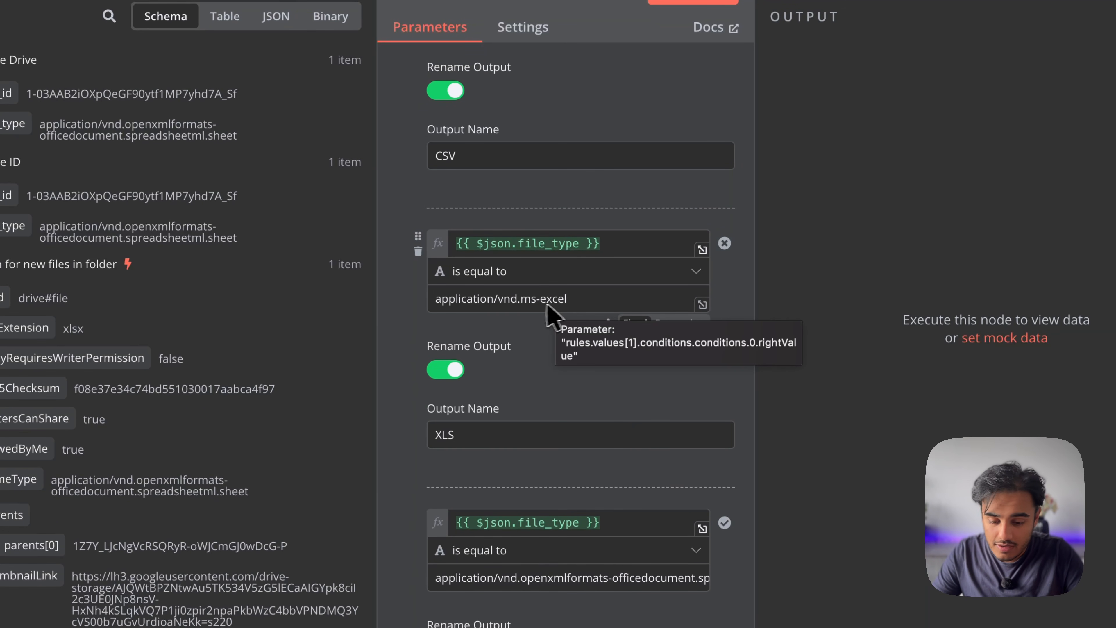
{"action": "scroll", "coordinate": [591, 290], "scroll_direction": "down", "scroll_amount": 2}
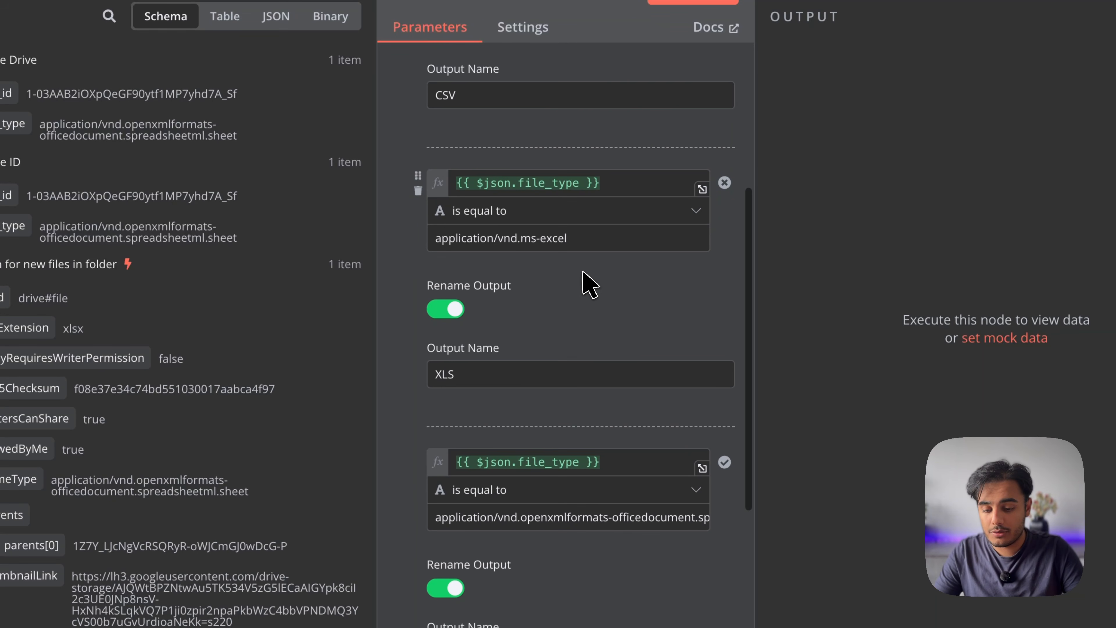
{"action": "scroll", "coordinate": [571, 316], "scroll_direction": "down", "scroll_amount": 4}
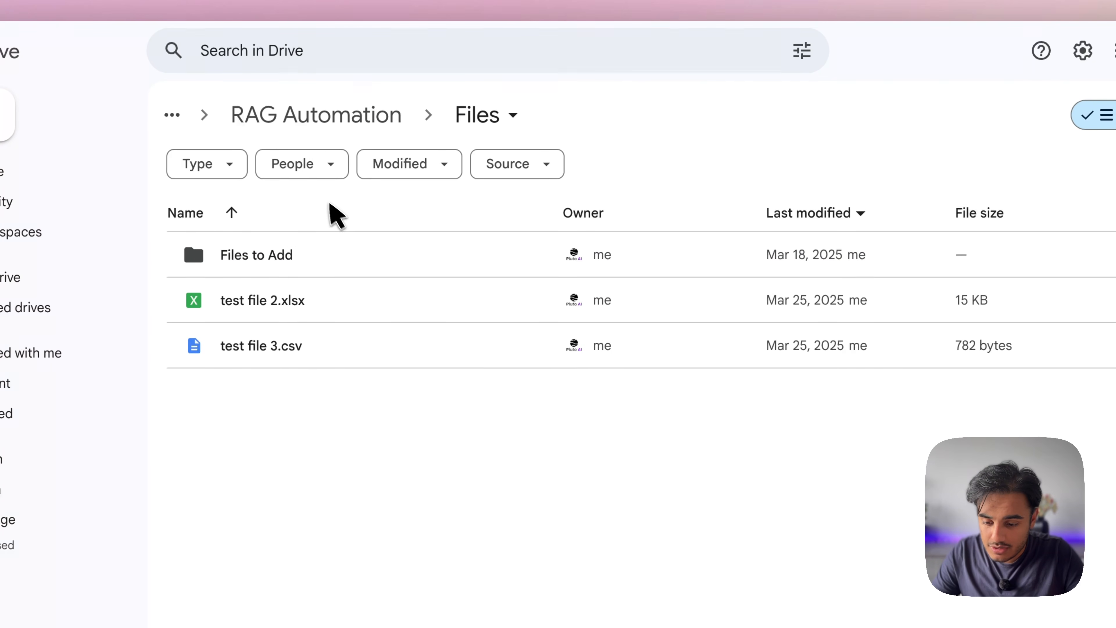
{"action": "double_click", "coordinate": [311, 257]}
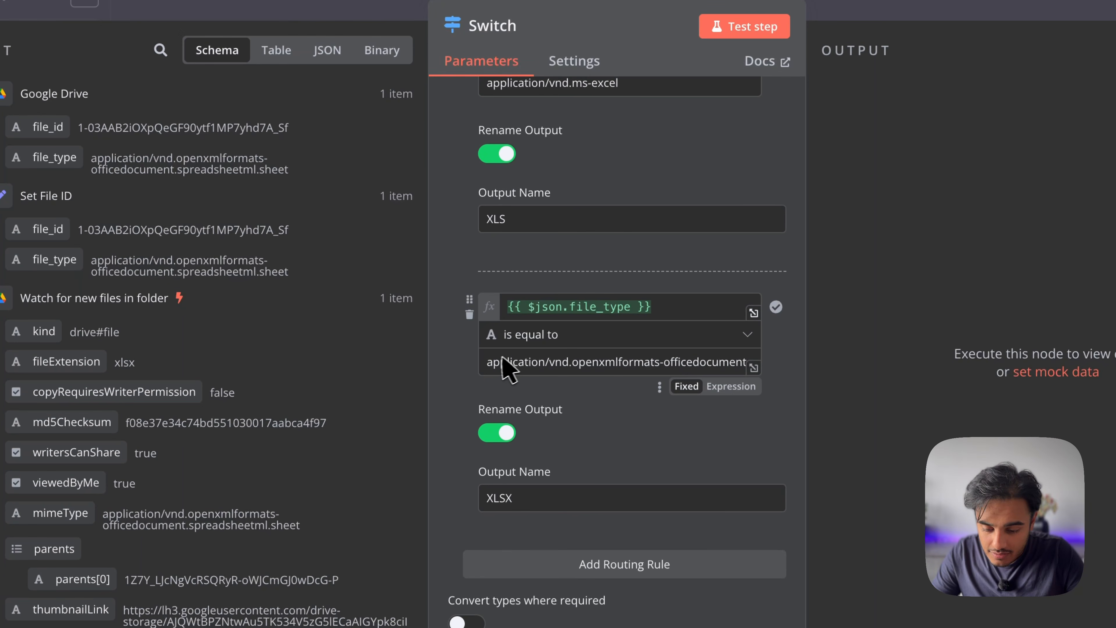
{"action": "left_click_drag", "start_coordinate": [490, 361], "coordinate": [760, 363]}
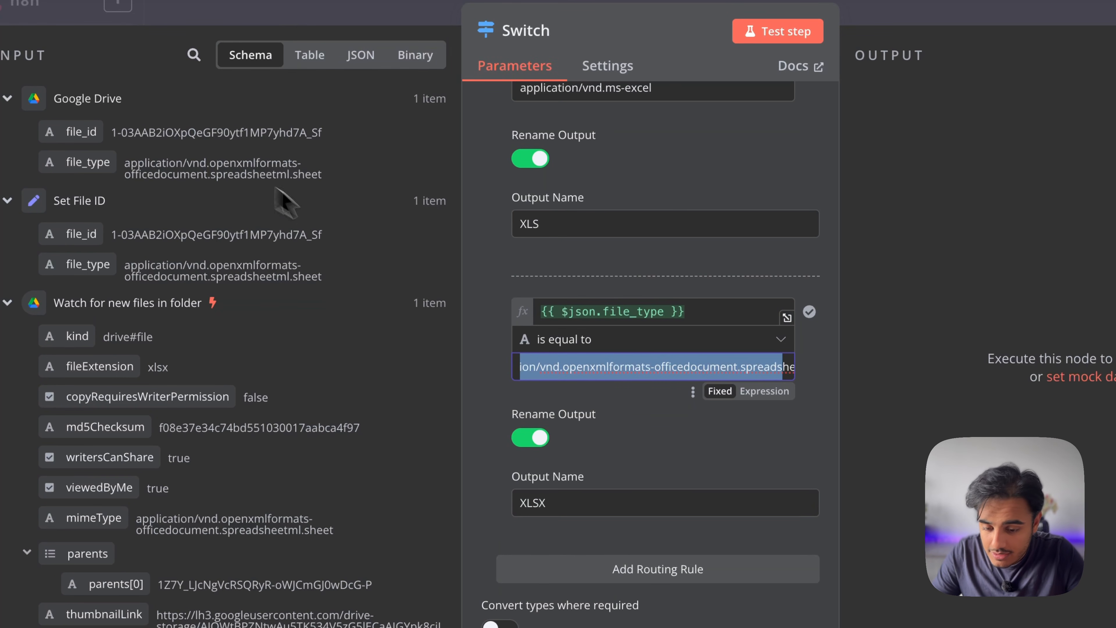
{"action": "left_click", "coordinate": [697, 366]}
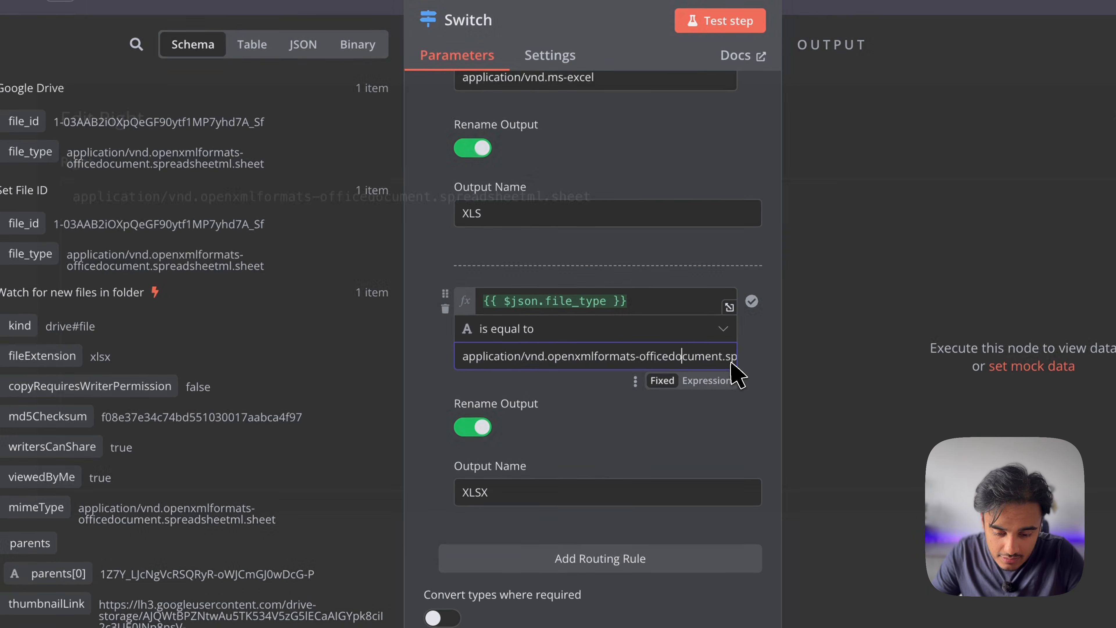
{"action": "left_click", "coordinate": [731, 363]}
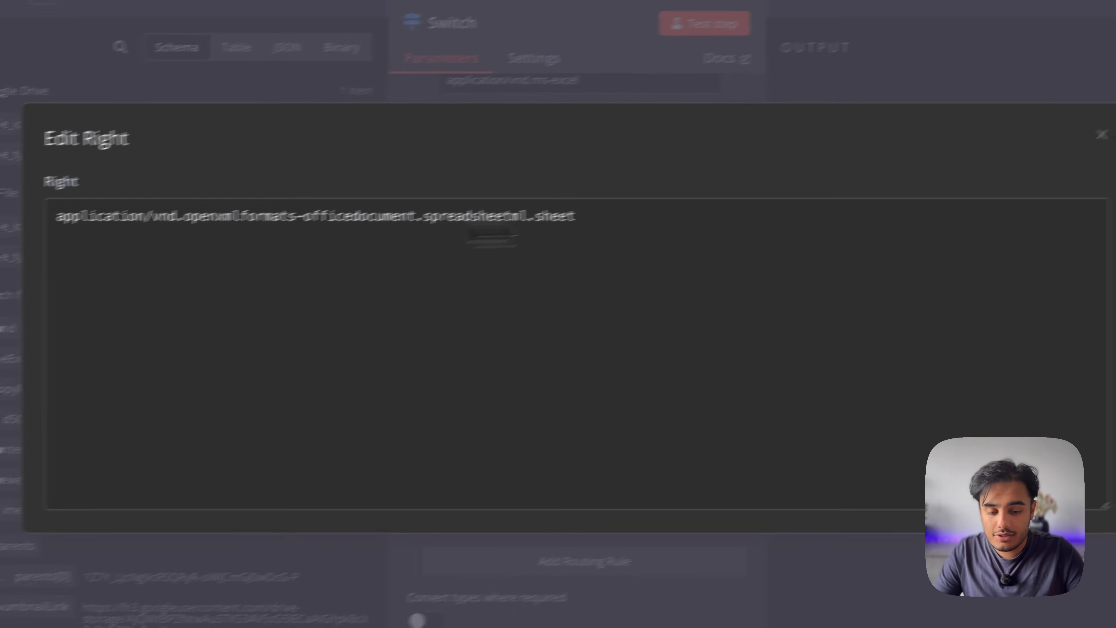
{"action": "left_click", "coordinate": [1111, 131]}
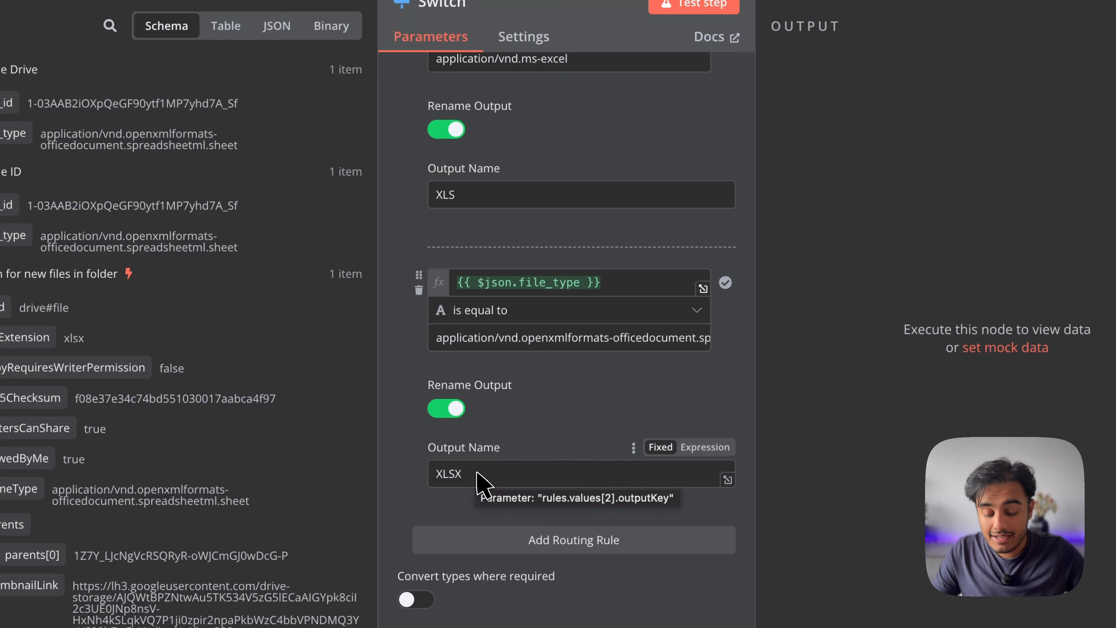
{"action": "scroll", "coordinate": [529, 290], "scroll_direction": "up", "scroll_amount": 5}
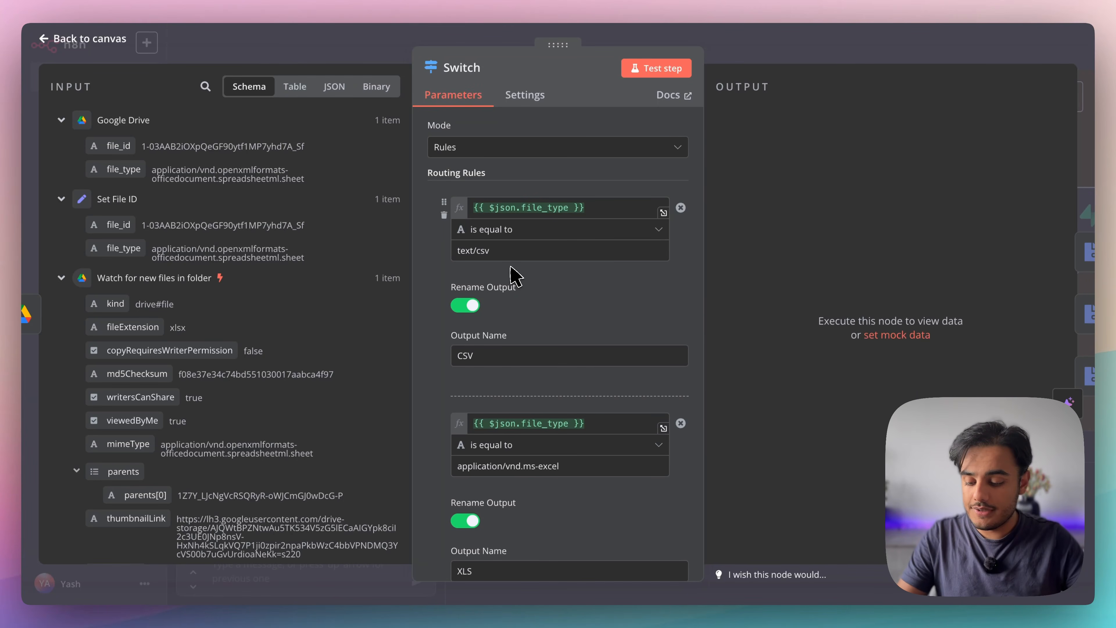
{"action": "key", "text": "Escape"}
{"action": "scroll", "coordinate": [571, 259], "scroll_direction": "up", "scroll_amount": 3}
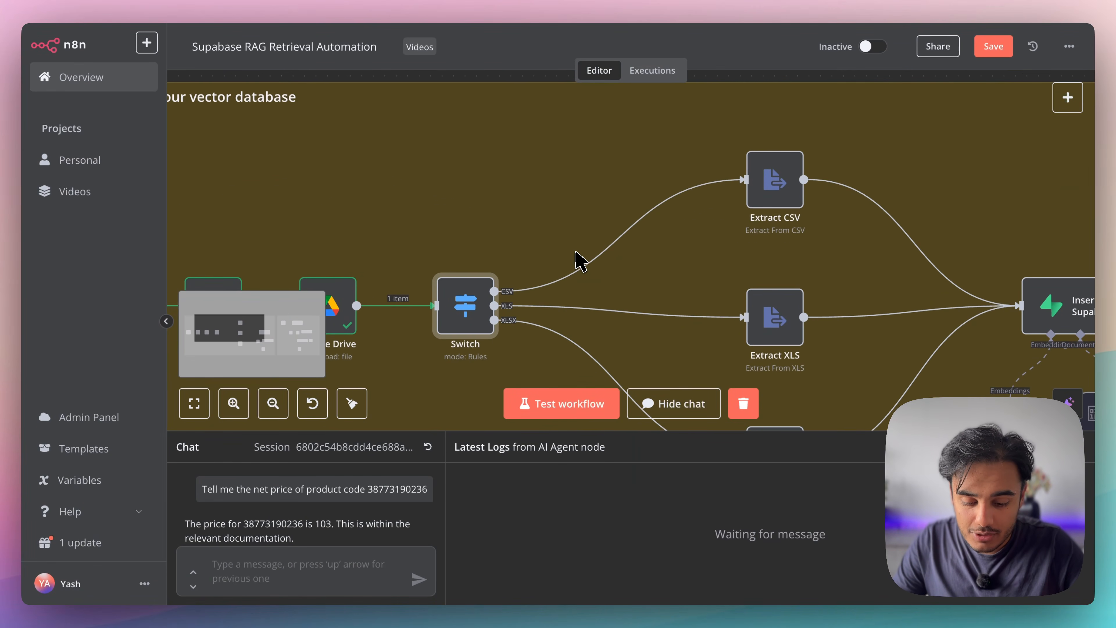
{"action": "scroll", "coordinate": [581, 262], "scroll_direction": "down", "scroll_amount": 3}
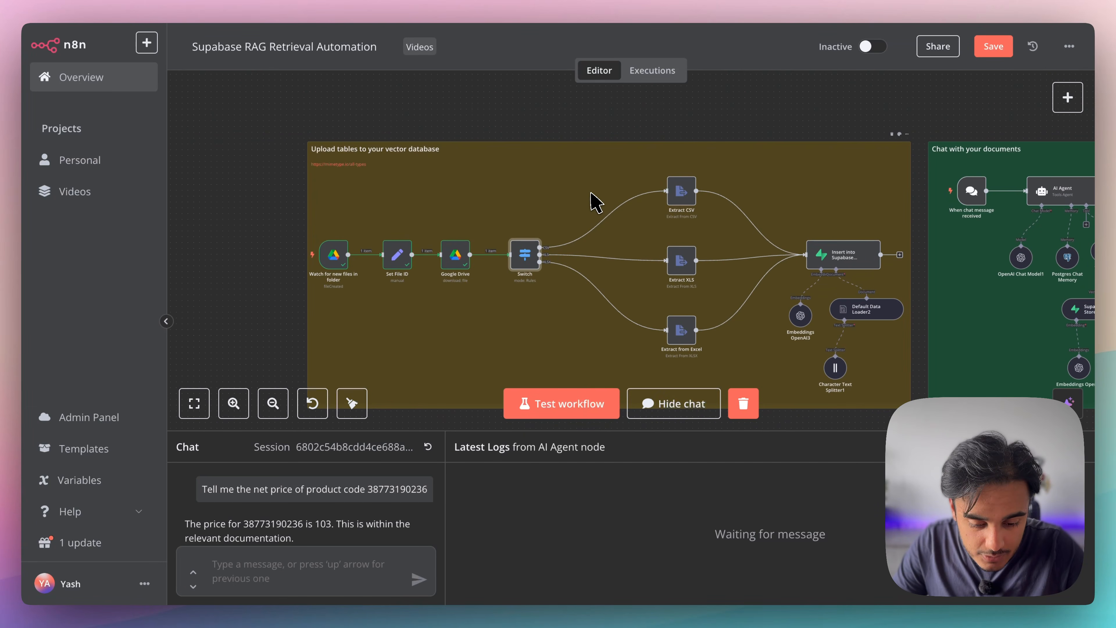
{"action": "scroll", "coordinate": [618, 282], "scroll_direction": "down", "scroll_amount": 3}
{"action": "scroll", "coordinate": [618, 281], "scroll_direction": "right", "scroll_amount": 3}
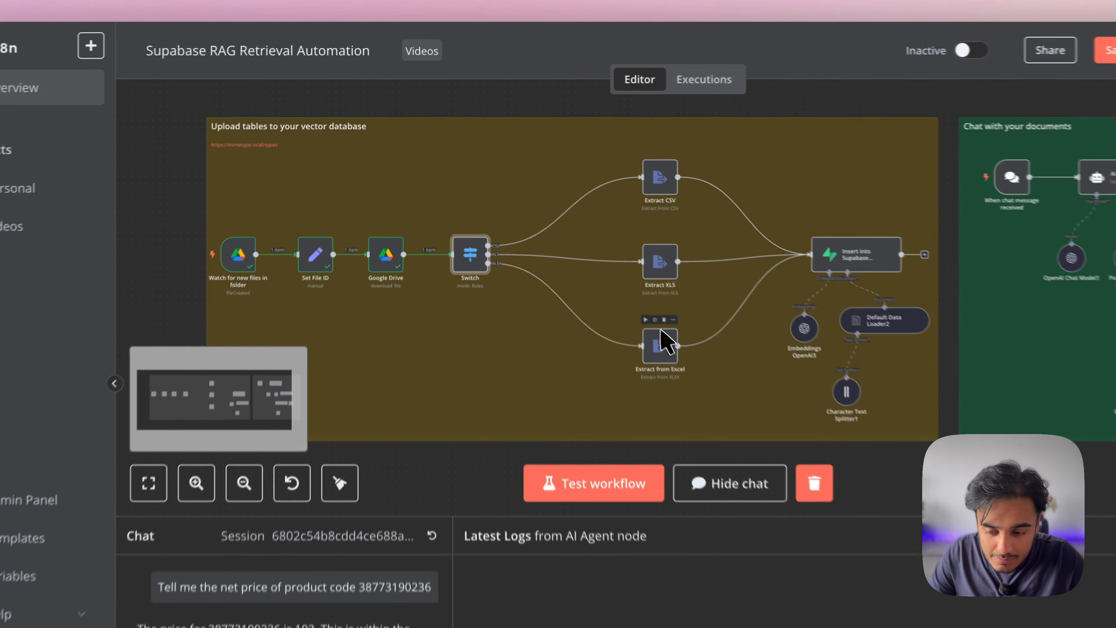
{"action": "scroll", "coordinate": [287, 128], "scroll_direction": "up", "scroll_amount": 5}
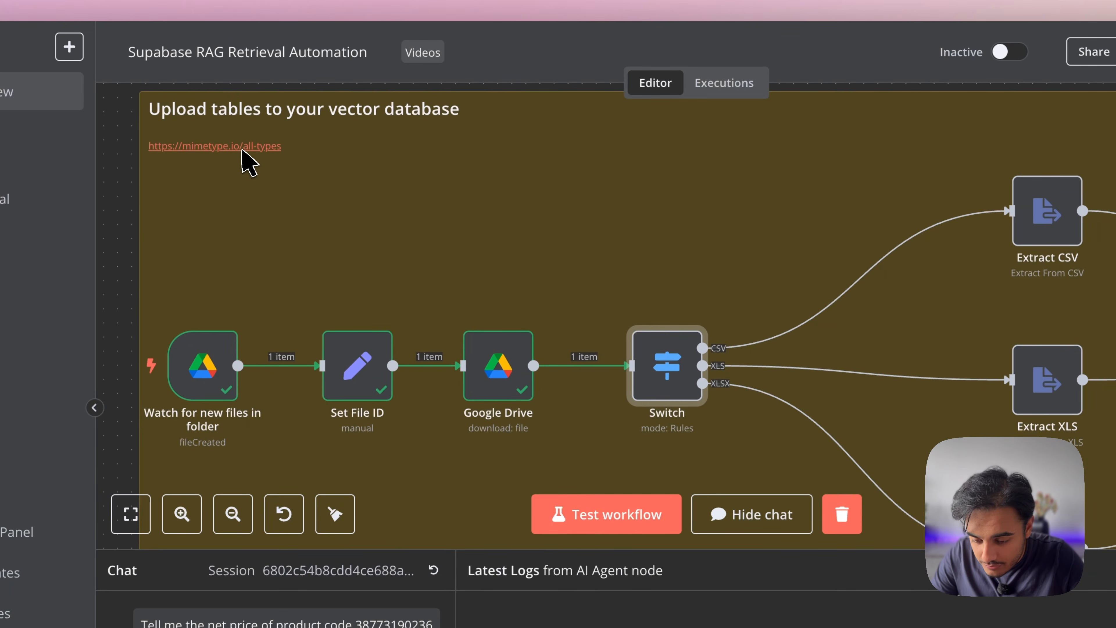
Open mimetype.io's All MIME types list from the note and find text/csv for .csv
{"action": "left_click", "coordinate": [242, 146]}
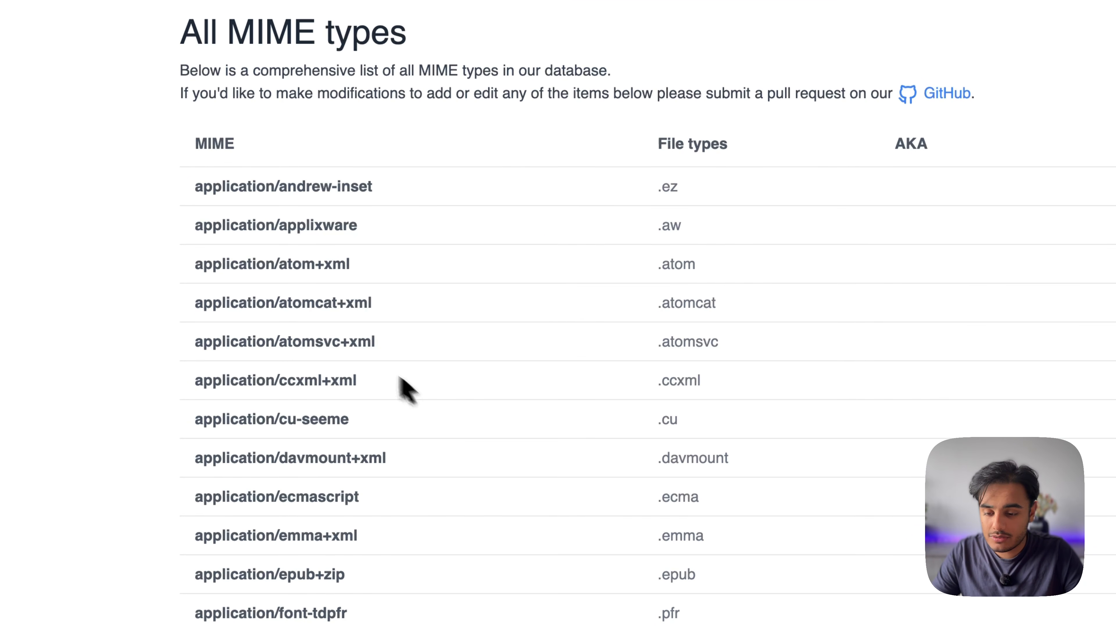
{"action": "left_click_drag", "start_coordinate": [205, 173], "coordinate": [457, 182]}
{"action": "left_click_drag", "start_coordinate": [538, 180], "coordinate": [770, 177]}
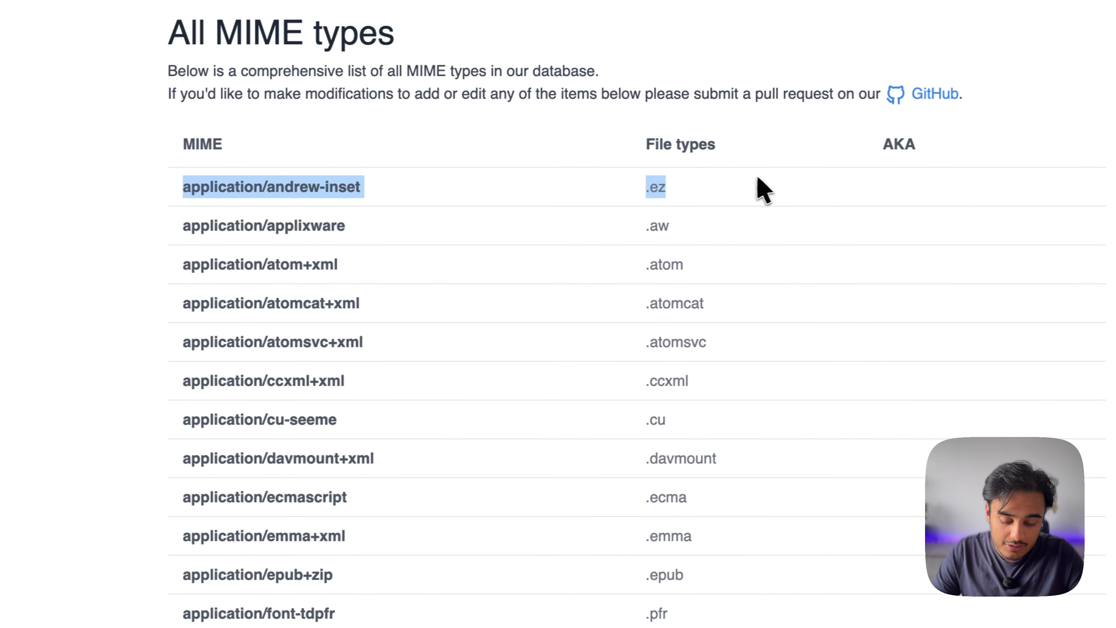
{"action": "left_click", "coordinate": [769, 177]}
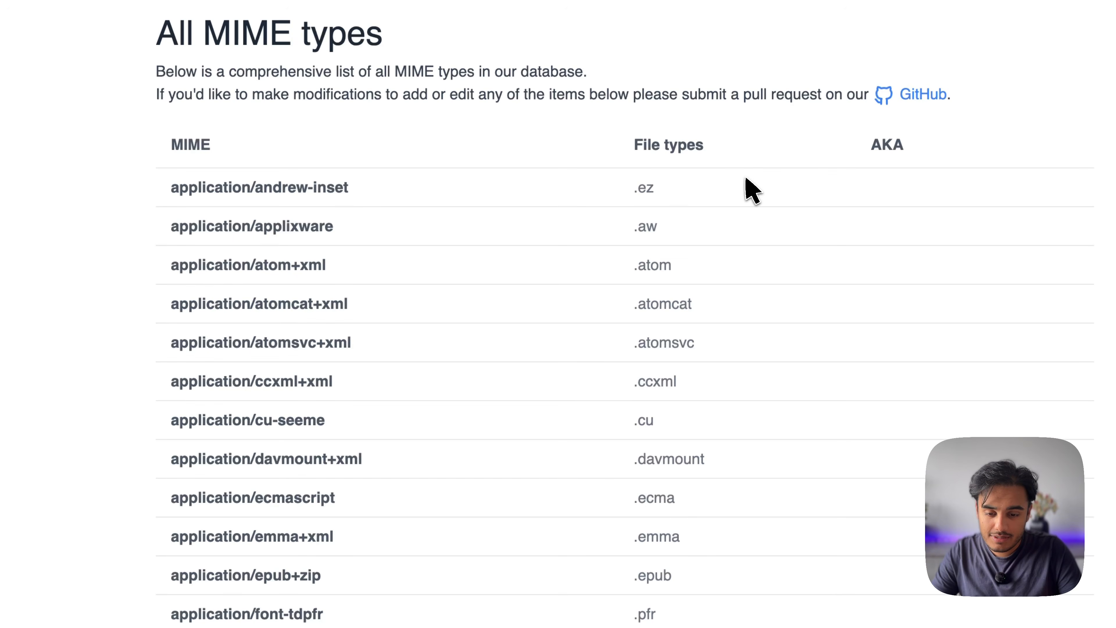
{"action": "type", "text": "csv"}
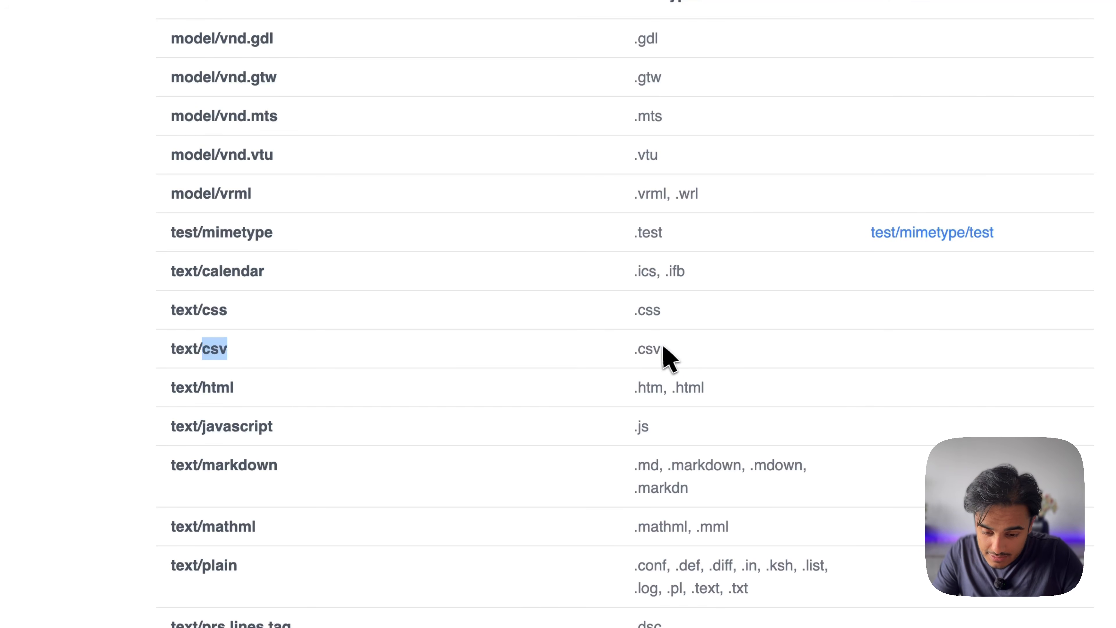
{"action": "left_click_drag", "start_coordinate": [269, 352], "coordinate": [153, 351]}
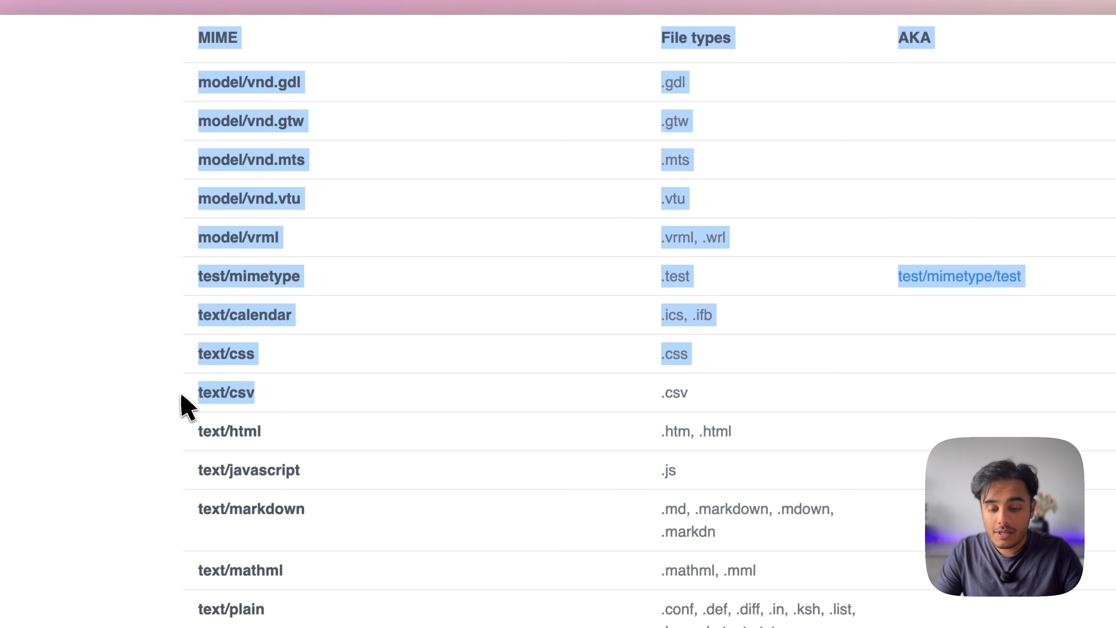
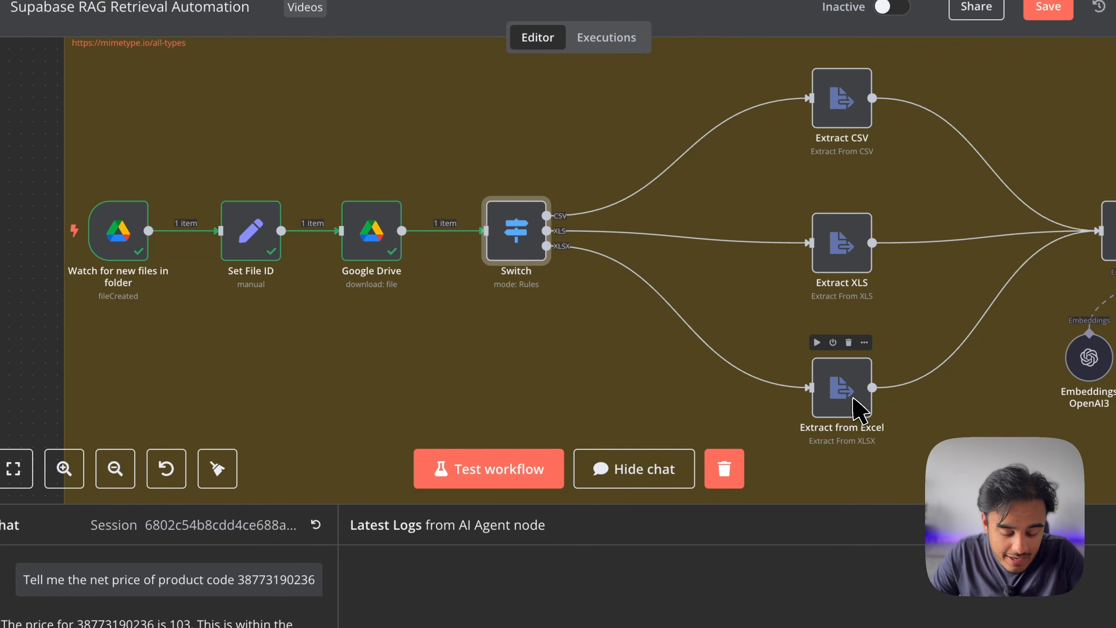
Confirm Extract CSV's operation is set to Extract From CSV
{"action": "scroll", "coordinate": [857, 409], "scroll_direction": "right", "scroll_amount": 3}
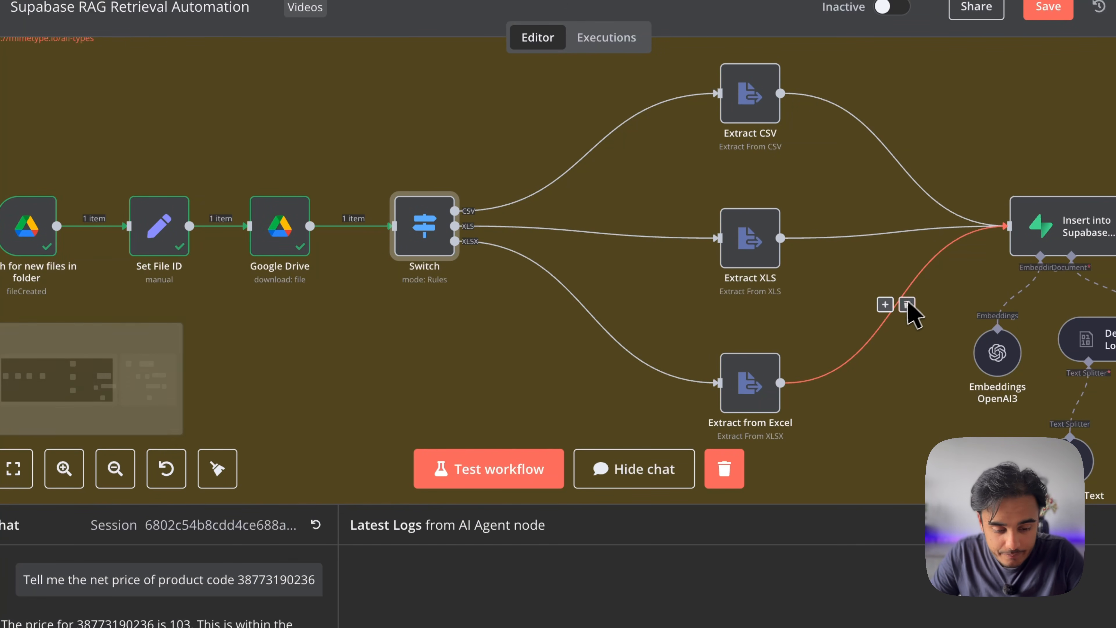
{"action": "scroll", "coordinate": [908, 310], "scroll_direction": "right", "scroll_amount": 6}
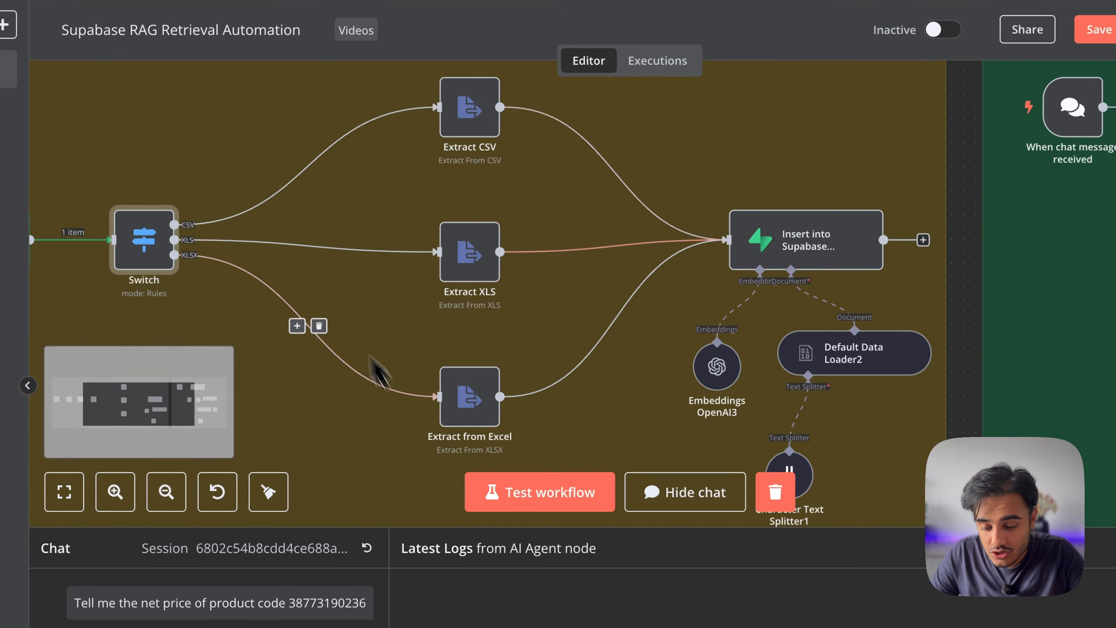
{"action": "double_click", "coordinate": [486, 110]}
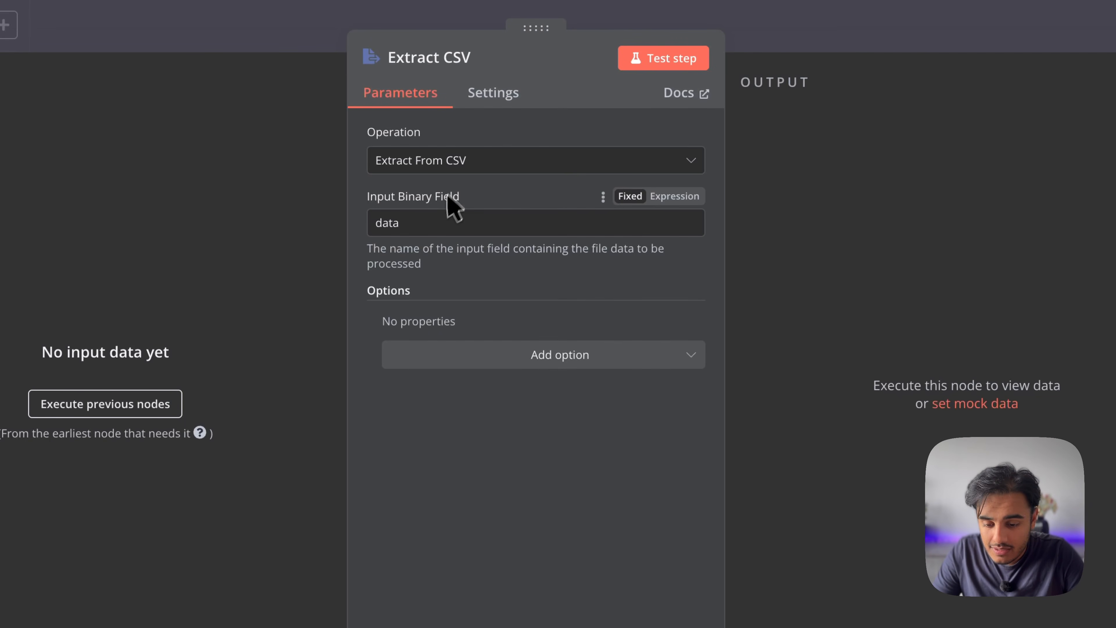
{"action": "left_click", "coordinate": [452, 169]}
{"action": "left_click", "coordinate": [450, 215]}
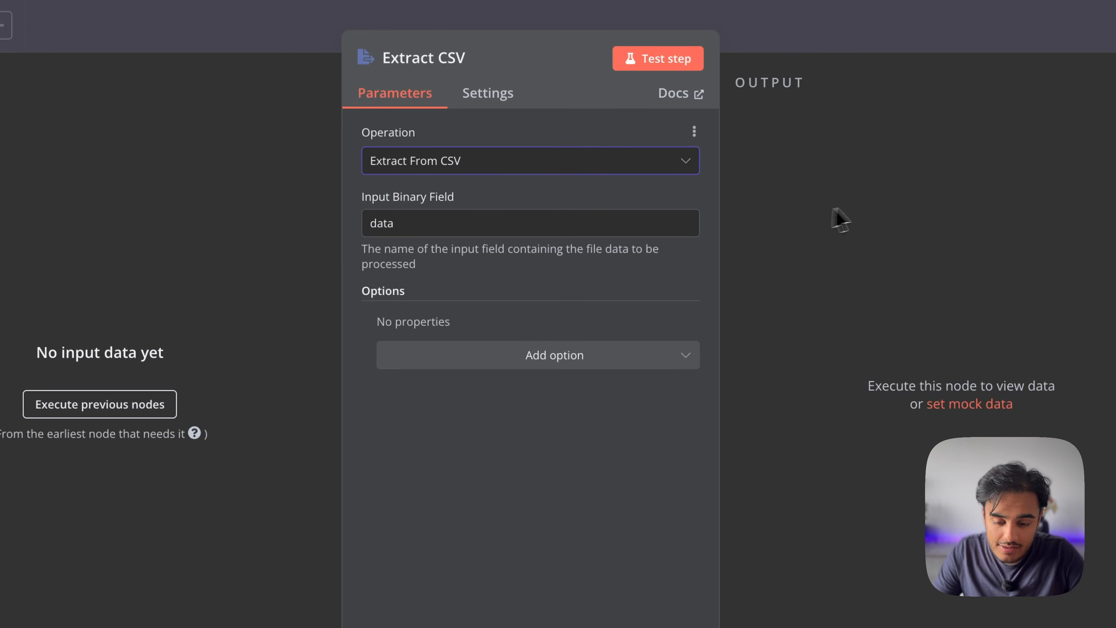
{"action": "key", "text": "Escape"}
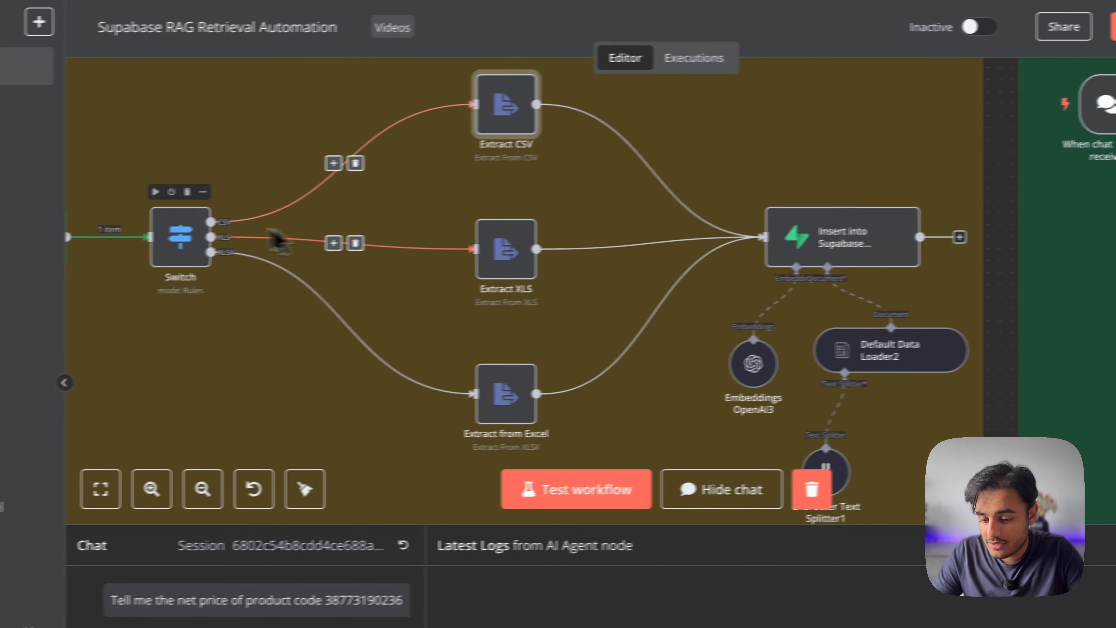
Run the nodes feeding Extract CSV, sending one item through Switch to Extract from Excel
{"action": "double_click", "coordinate": [560, 110]}
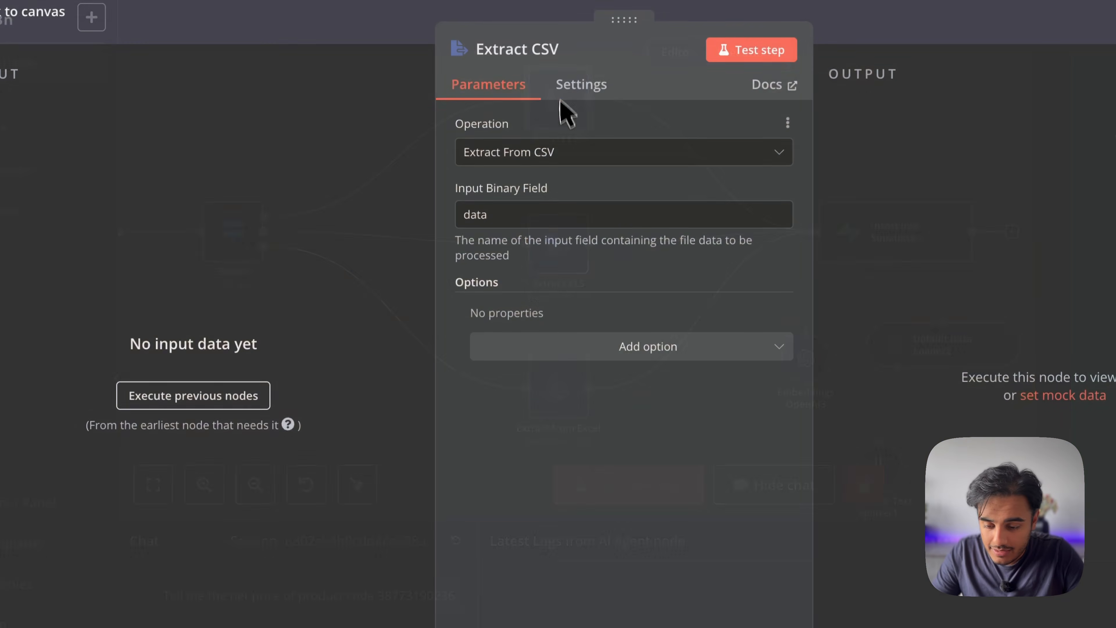
{"action": "left_click", "coordinate": [234, 395]}
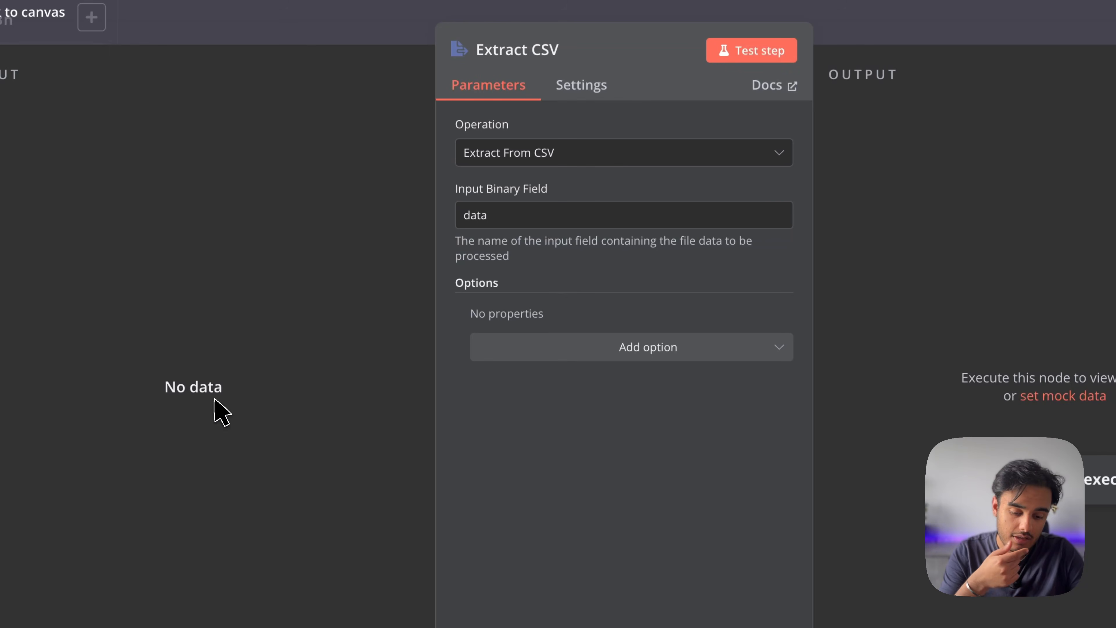
{"action": "key", "text": "Escape"}
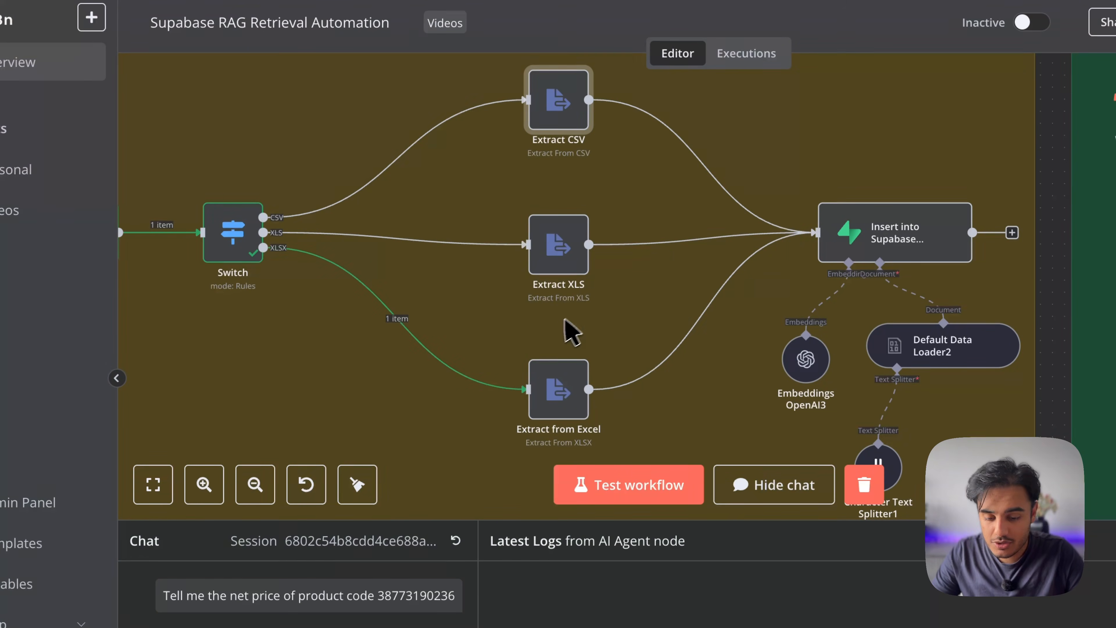
{"action": "mouse_move", "coordinate": [664, 231]}
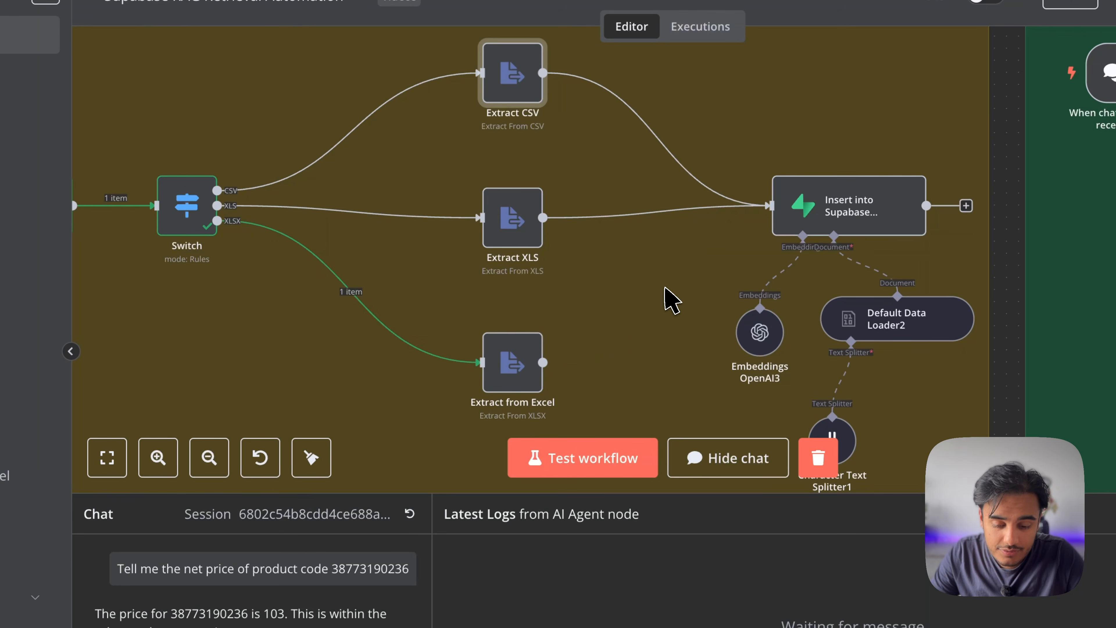
{"action": "scroll", "coordinate": [453, 299], "scroll_direction": "left", "scroll_amount": 10}
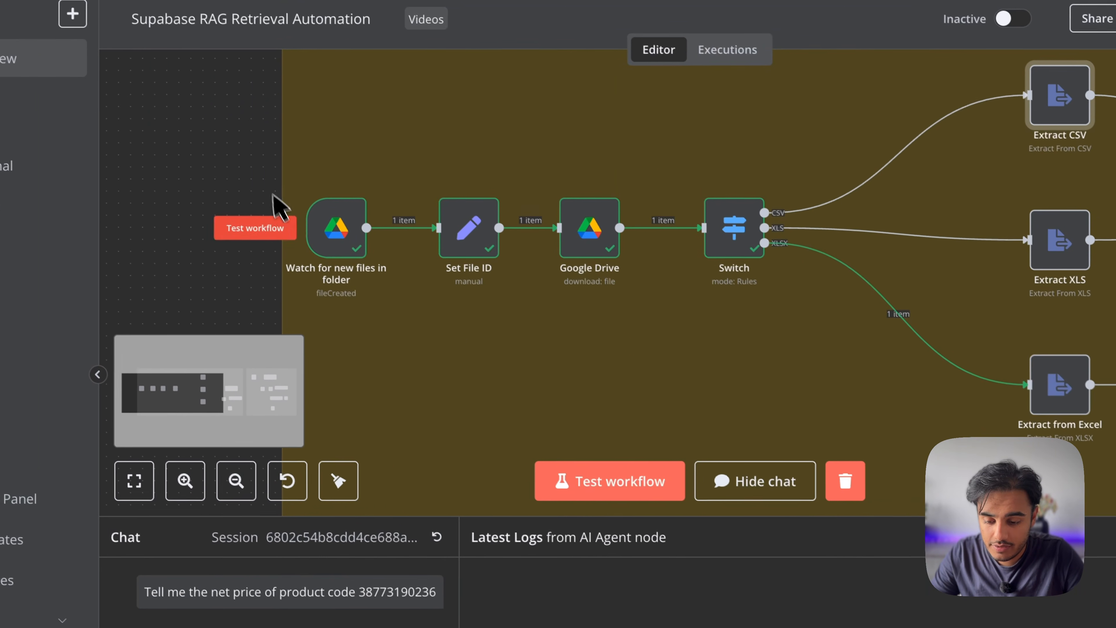
Test the whole workflow and inspect the Drive file-watching trigger's output
{"action": "left_click", "coordinate": [282, 229]}
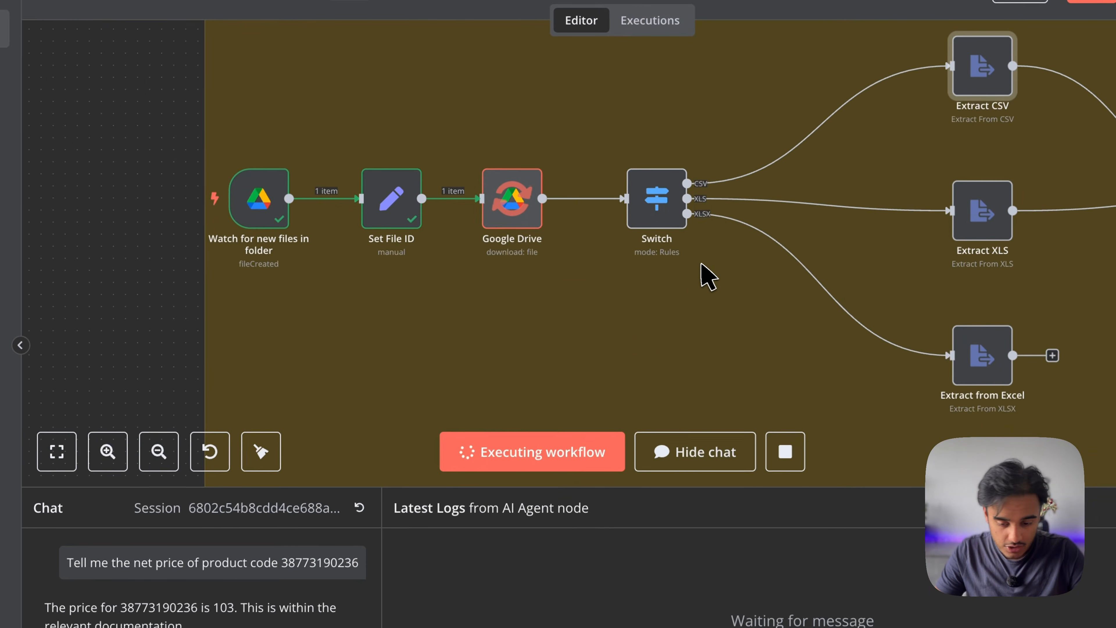
{"action": "scroll", "coordinate": [854, 324], "scroll_direction": "right", "scroll_amount": 4}
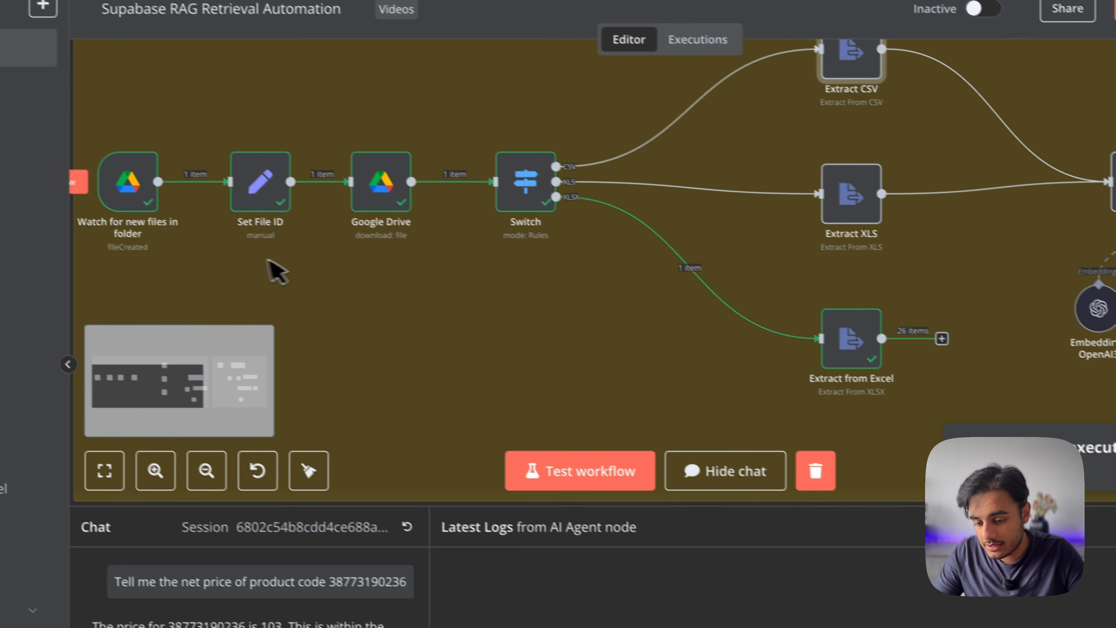
{"action": "double_click", "coordinate": [127, 182]}
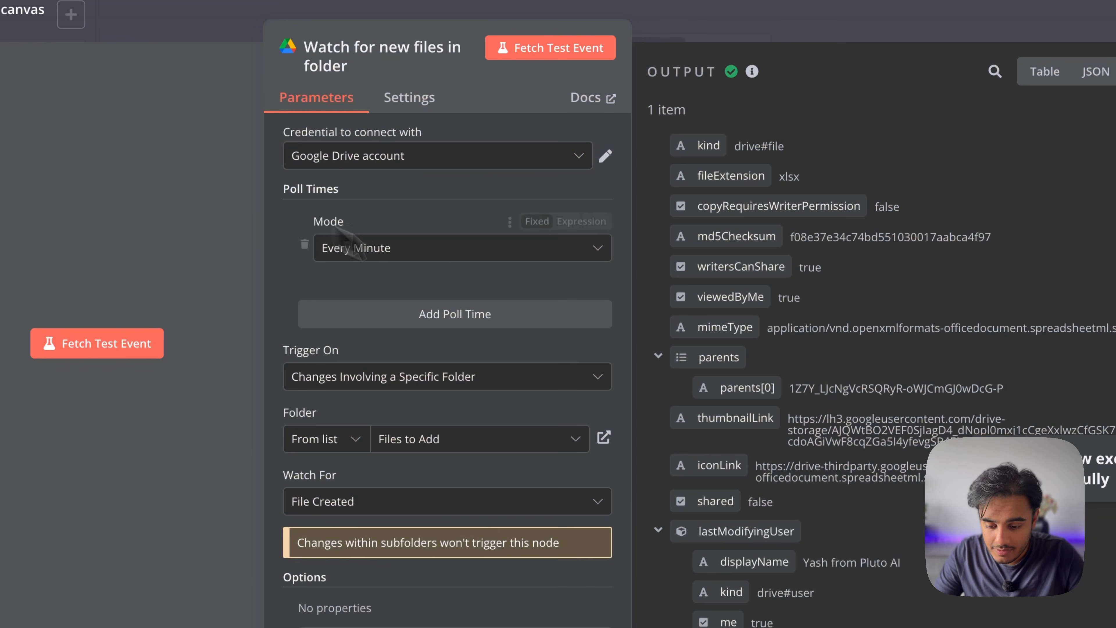
{"action": "key", "text": "Escape"}
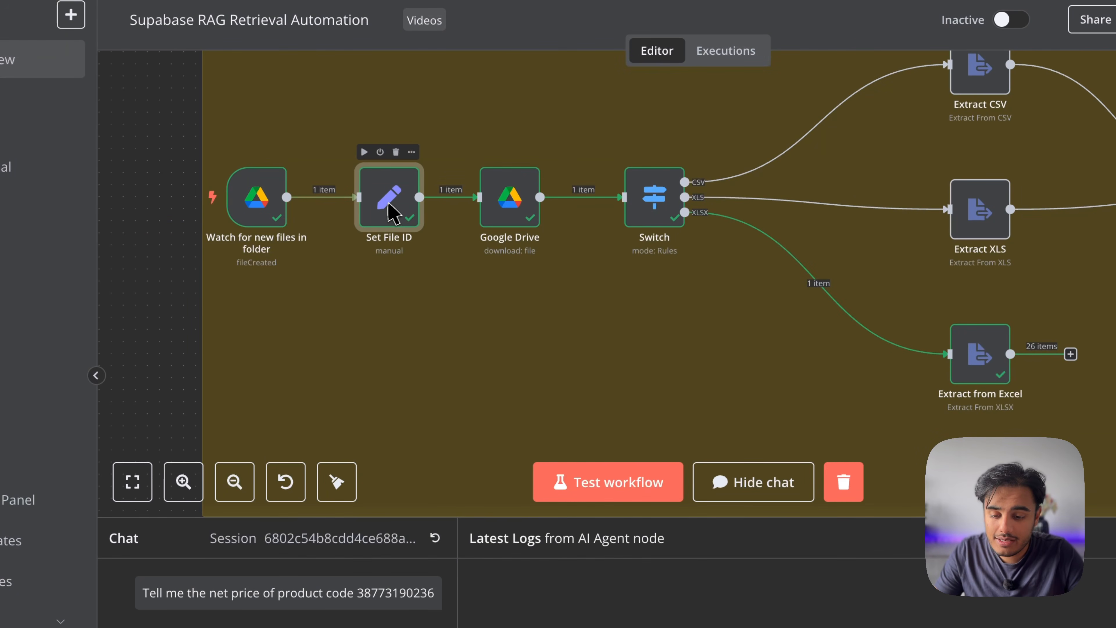
Inspect Set File ID's mapping and the Google Drive download of test file 1.xlsx
{"action": "double_click", "coordinate": [388, 204]}
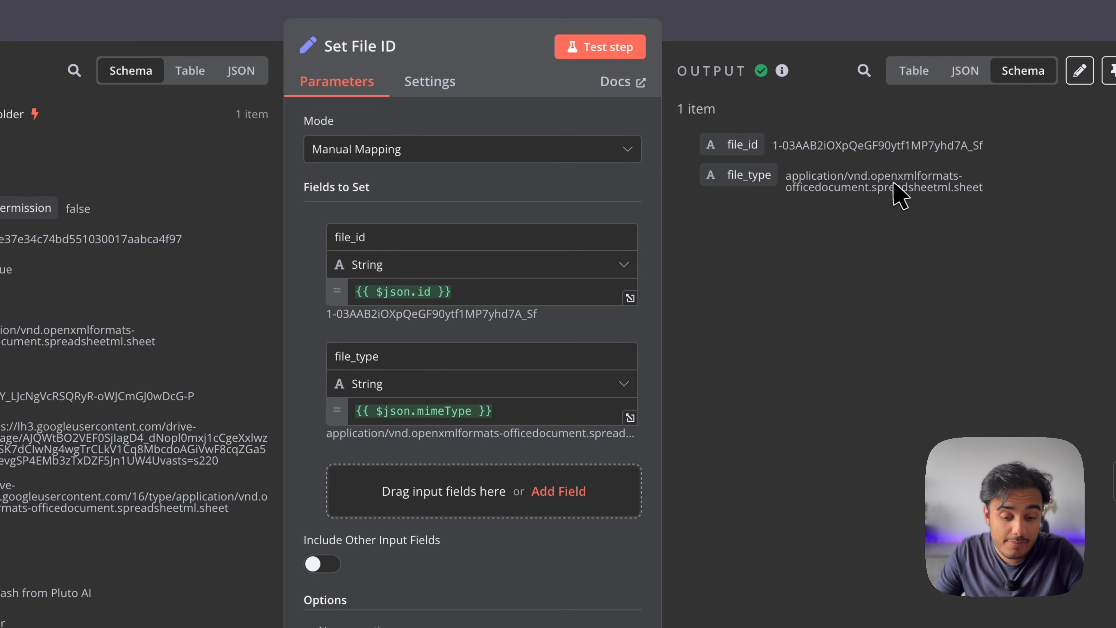
{"action": "key", "text": "Escape"}
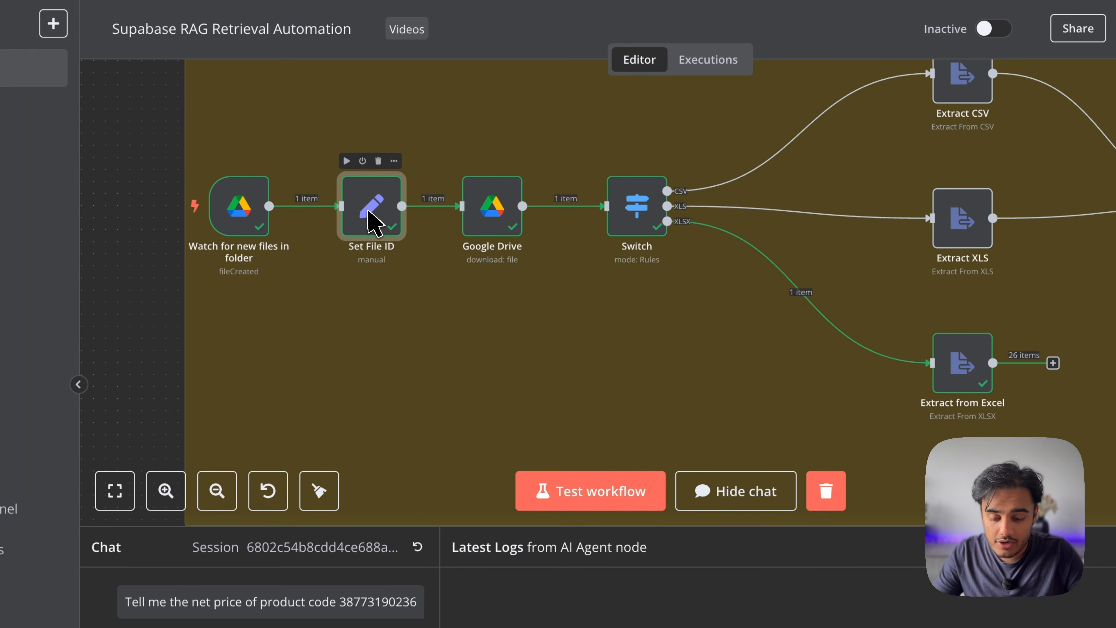
{"action": "double_click", "coordinate": [490, 218]}
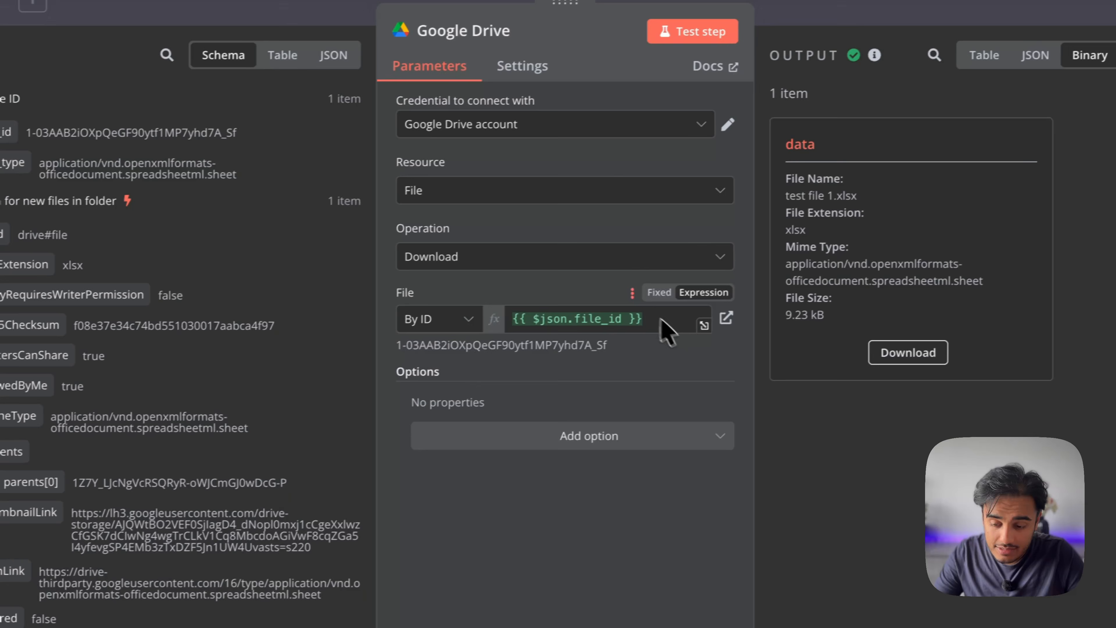
{"action": "key", "text": "Escape"}
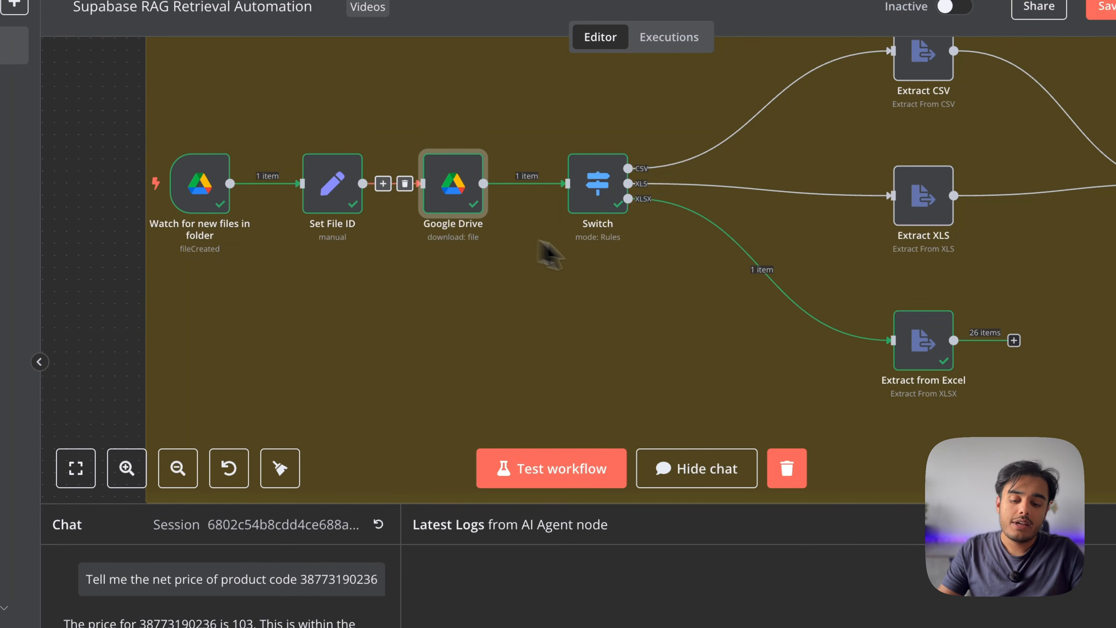
{"action": "scroll", "coordinate": [386, 183], "scroll_direction": "right", "scroll_amount": 5}
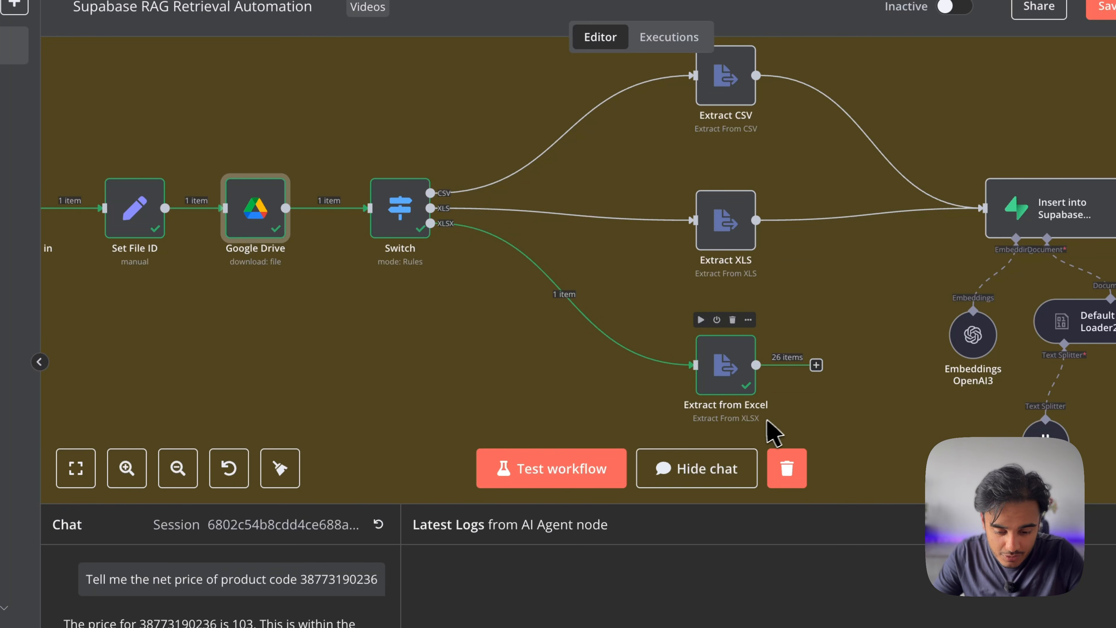
{"action": "double_click", "coordinate": [398, 206]}
{"action": "scroll", "coordinate": [646, 396], "scroll_direction": "down", "scroll_amount": 3}
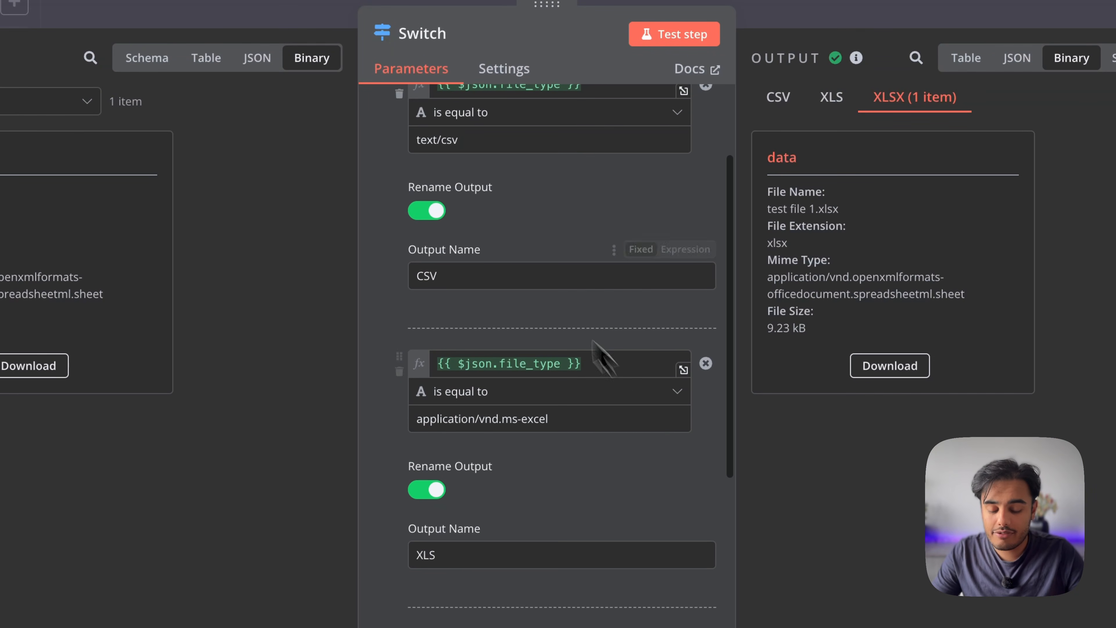
{"action": "scroll", "coordinate": [466, 281], "scroll_direction": "up", "scroll_amount": 3}
{"action": "scroll", "coordinate": [470, 286], "scroll_direction": "down", "scroll_amount": 5}
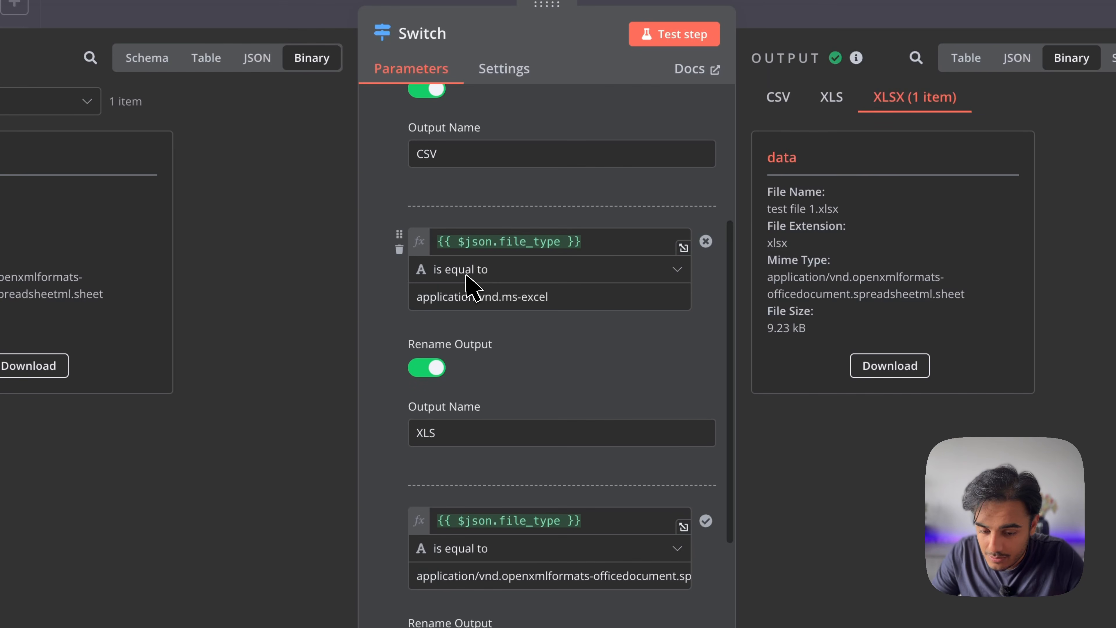
{"action": "left_click", "coordinate": [832, 106]}
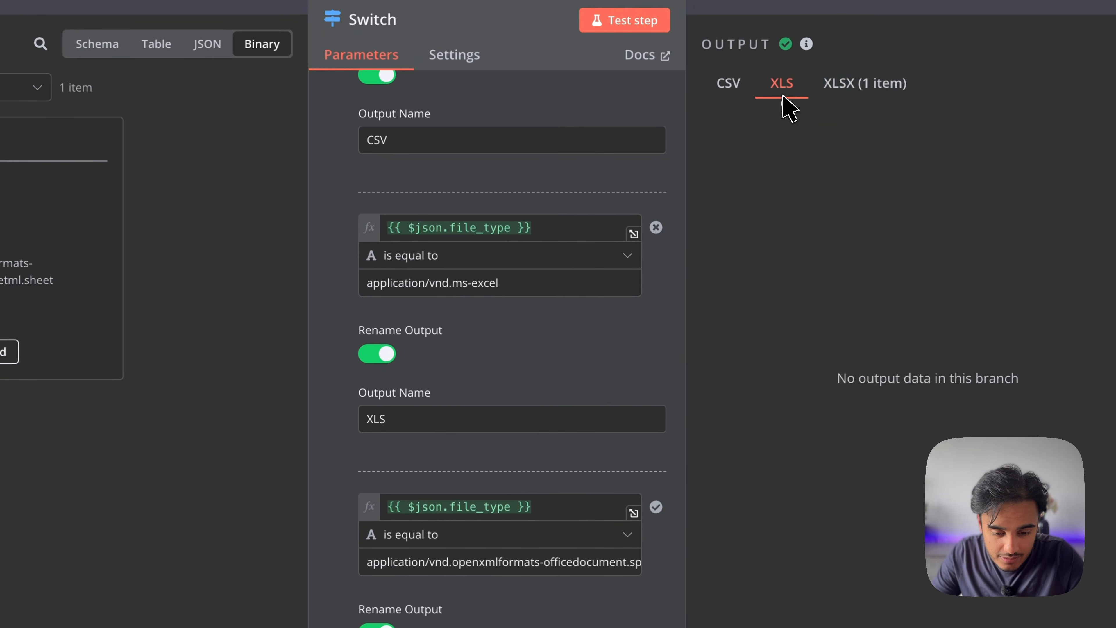
{"action": "left_click", "coordinate": [742, 95]}
{"action": "left_click", "coordinate": [862, 98]}
{"action": "scroll", "coordinate": [498, 391], "scroll_direction": "down", "scroll_amount": 3}
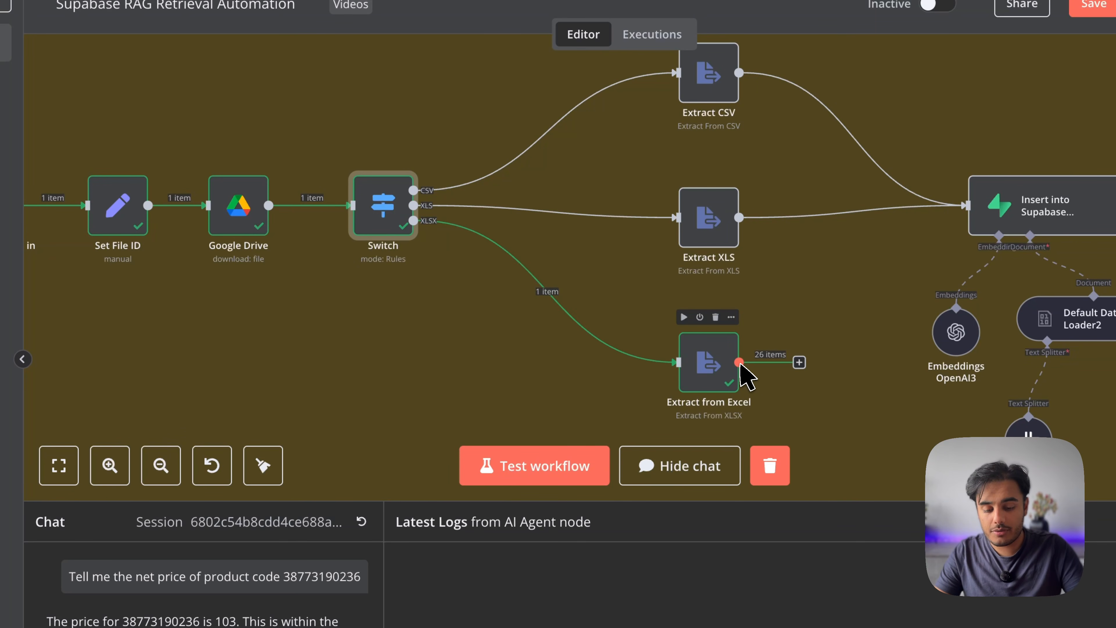
Show Extract from Excel's 26 output items as JSON and scroll through them
{"action": "double_click", "coordinate": [708, 363]}
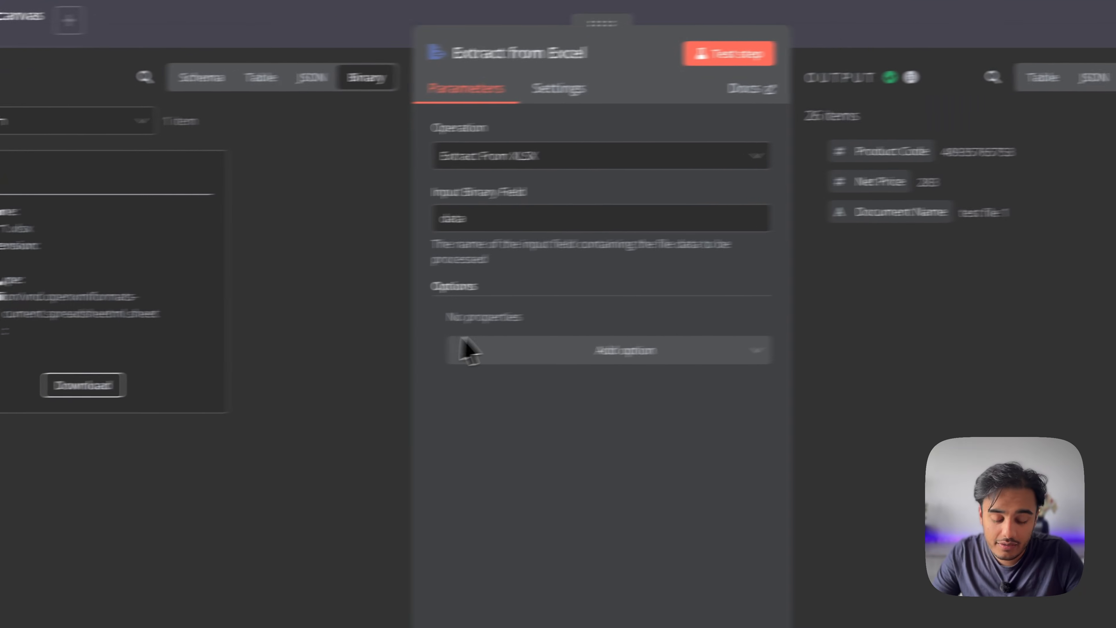
{"action": "left_click", "coordinate": [994, 88]}
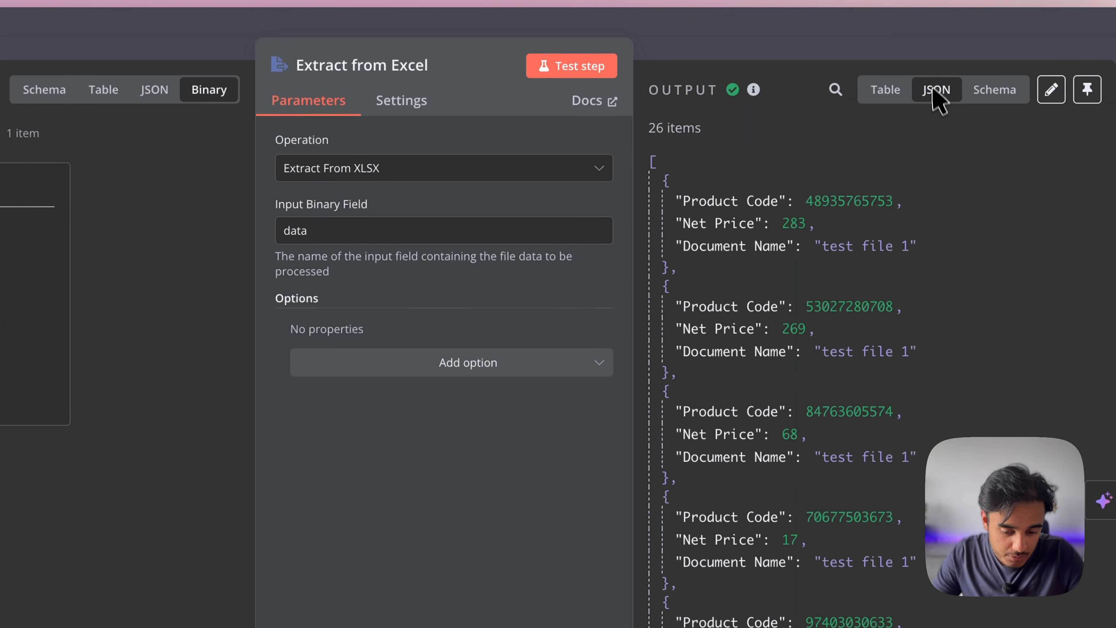
{"action": "scroll", "coordinate": [915, 361], "scroll_direction": "down", "scroll_amount": 3}
{"action": "scroll", "coordinate": [914, 366], "scroll_direction": "up", "scroll_amount": 3}
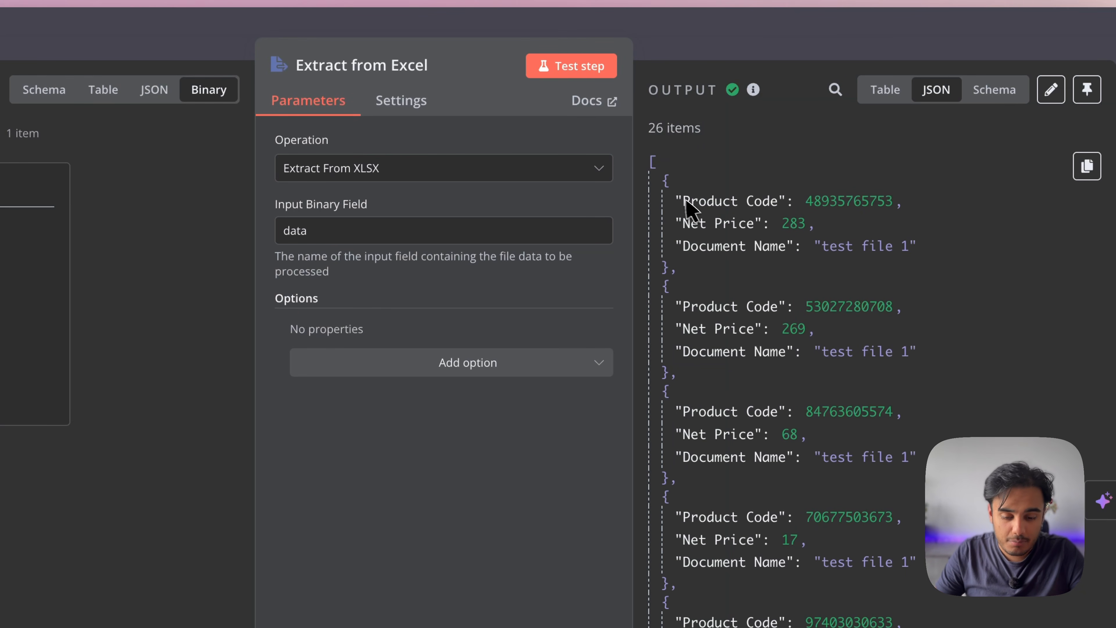
{"action": "left_click_drag", "start_coordinate": [675, 200], "coordinate": [753, 203]}
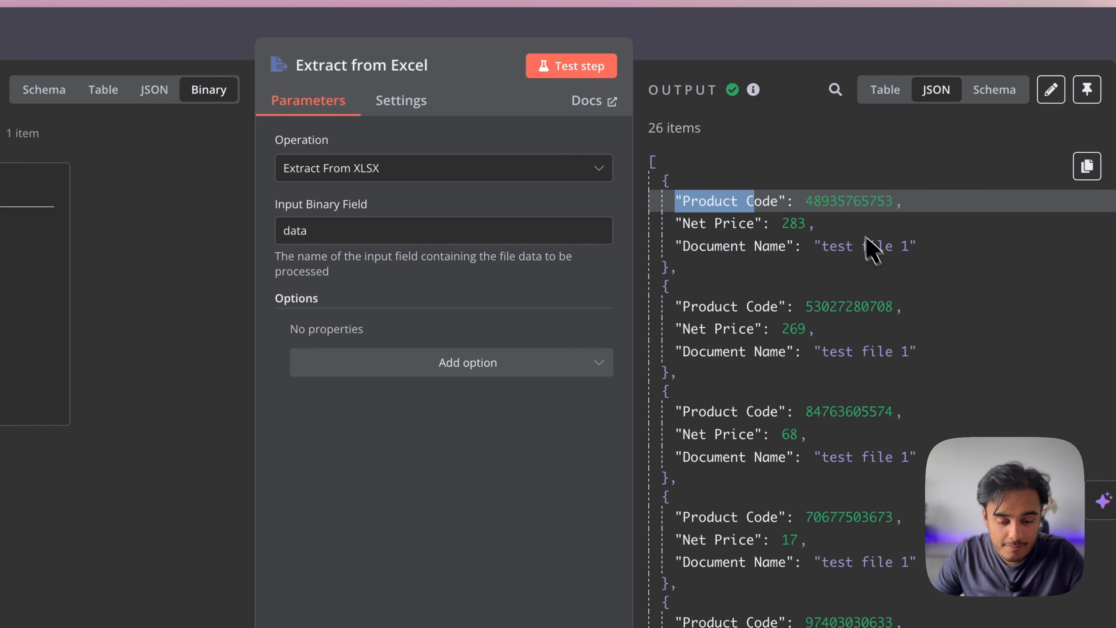
{"action": "scroll", "coordinate": [804, 395], "scroll_direction": "down", "scroll_amount": 10}
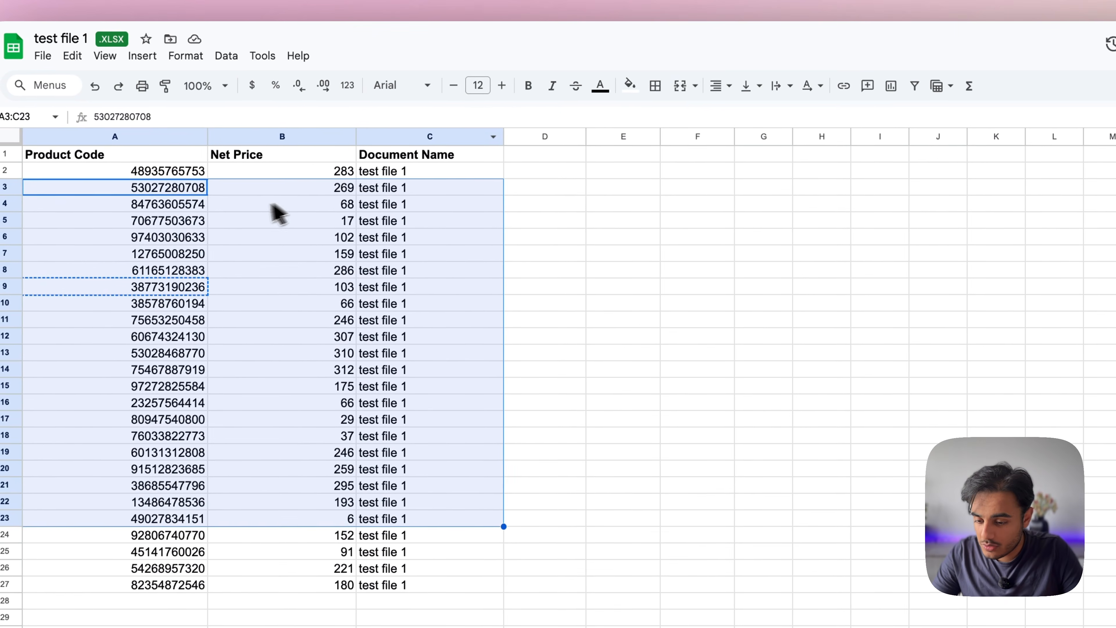
Select cells A2:C27 in test file 1 to count the 26 product rows
{"action": "left_click", "coordinate": [275, 205]}
{"action": "left_click_drag", "start_coordinate": [163, 176], "coordinate": [429, 572]}
{"action": "left_click_drag", "start_coordinate": [395, 478], "coordinate": [392, 488]}
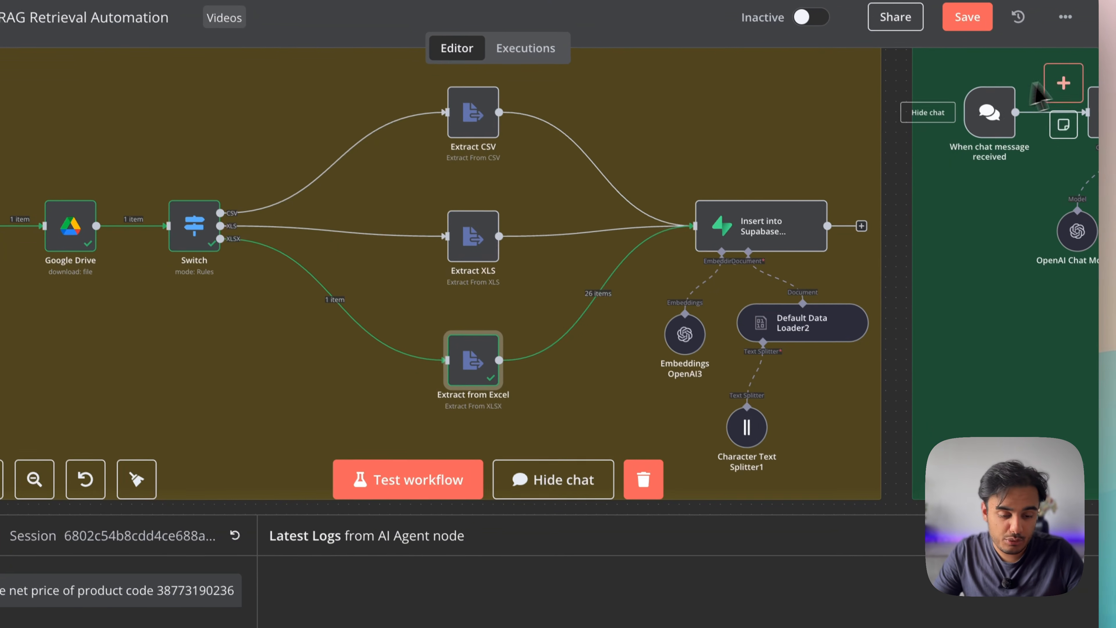
Search nodes for 'ext' and view the actions Extract from File offers
{"action": "left_click", "coordinate": [1075, 74]}
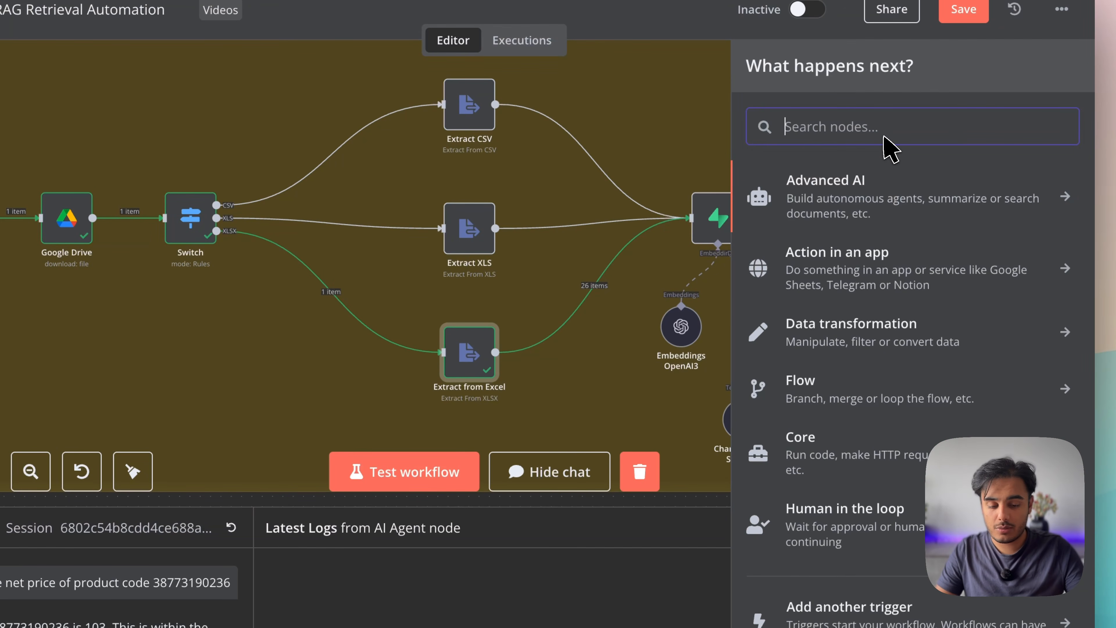
{"action": "type", "text": "extt"}
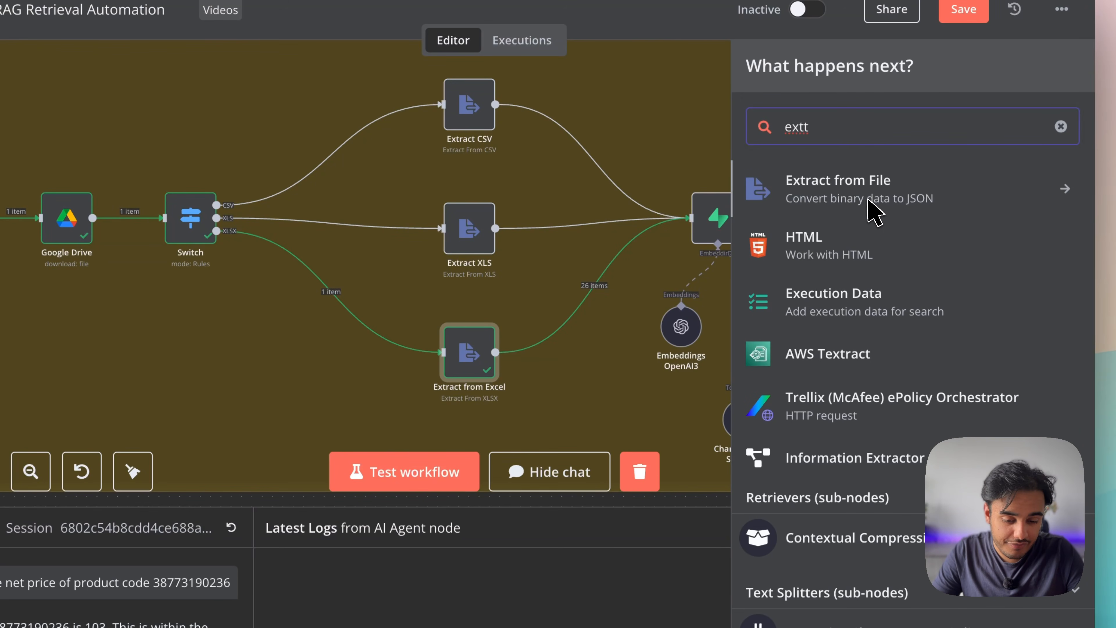
{"action": "left_click", "coordinate": [868, 196]}
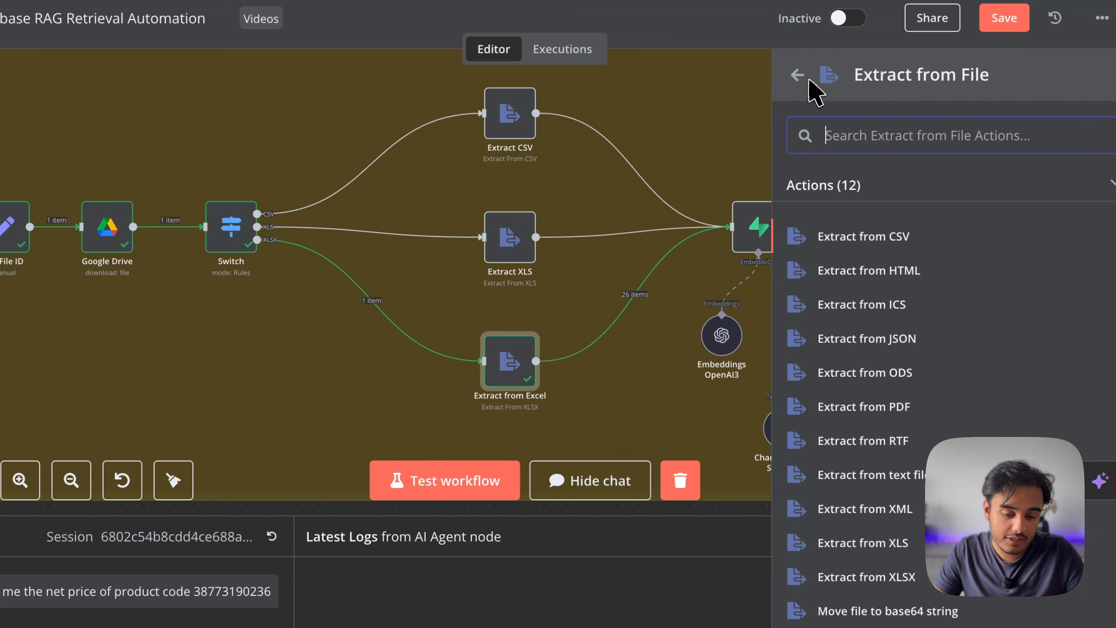
{"action": "left_click", "coordinate": [804, 79]}
Clear the node search, close the add-node panel and select Extract CSV
{"action": "type", "text": "tt"}
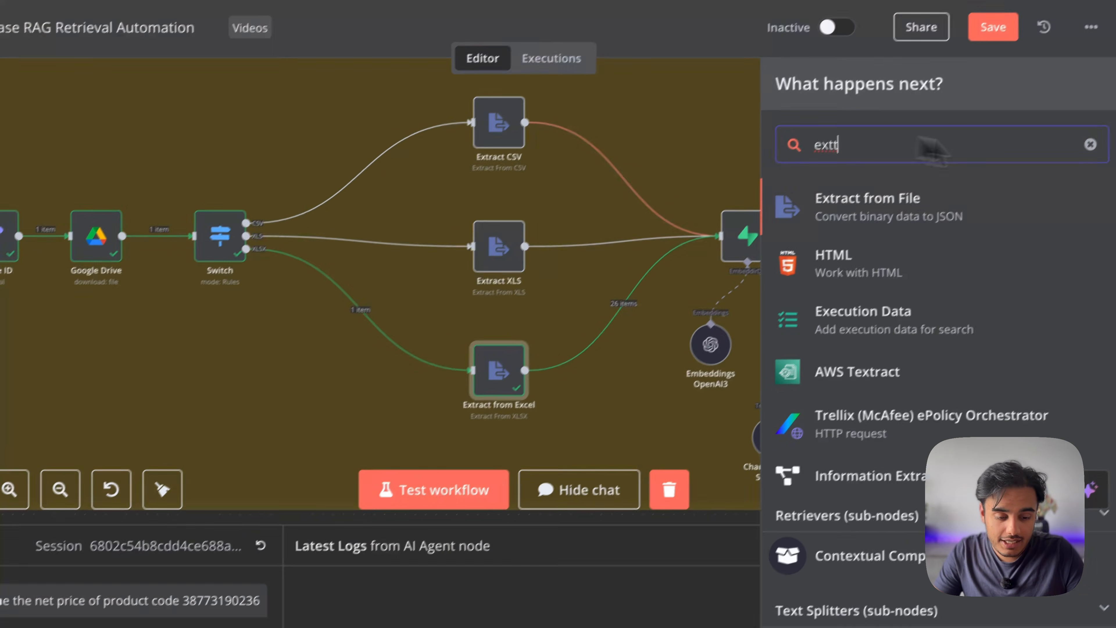
{"action": "left_click", "coordinate": [1089, 144]}
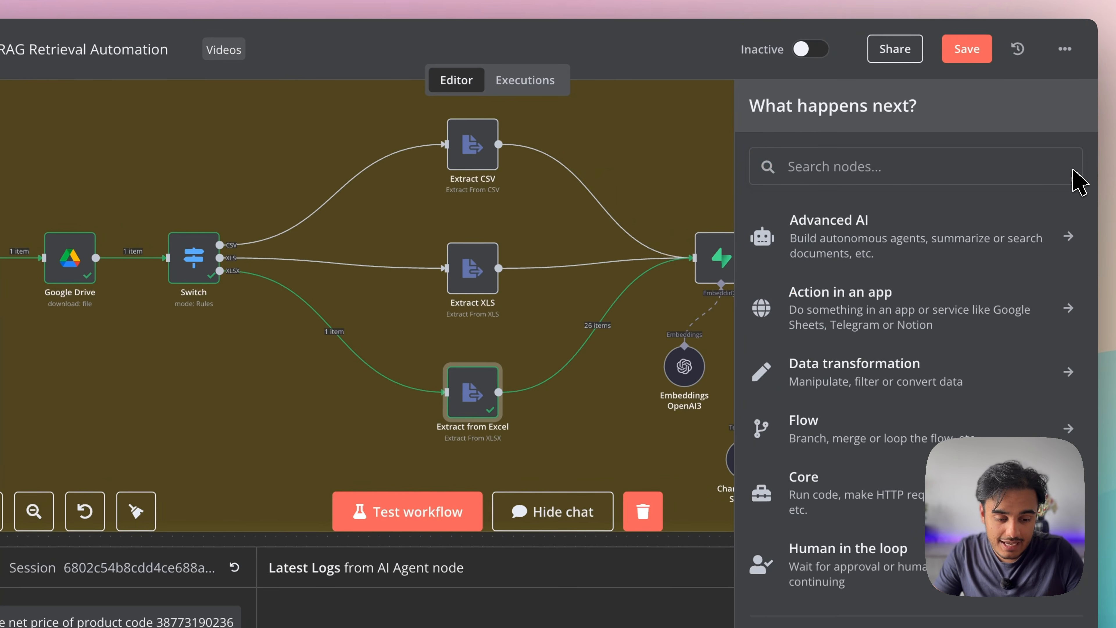
{"action": "left_click", "coordinate": [703, 163]}
{"action": "left_click", "coordinate": [485, 135]}
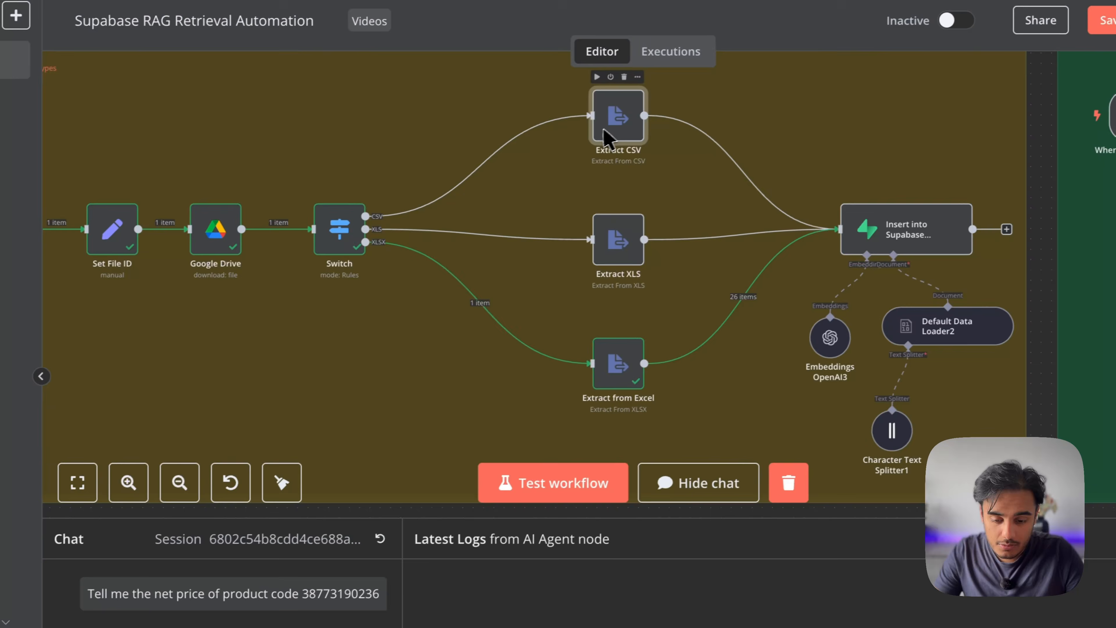
Check that Extract CSV, Extract XLS and Extract from Excel each read the data field
{"action": "double_click", "coordinate": [604, 136]}
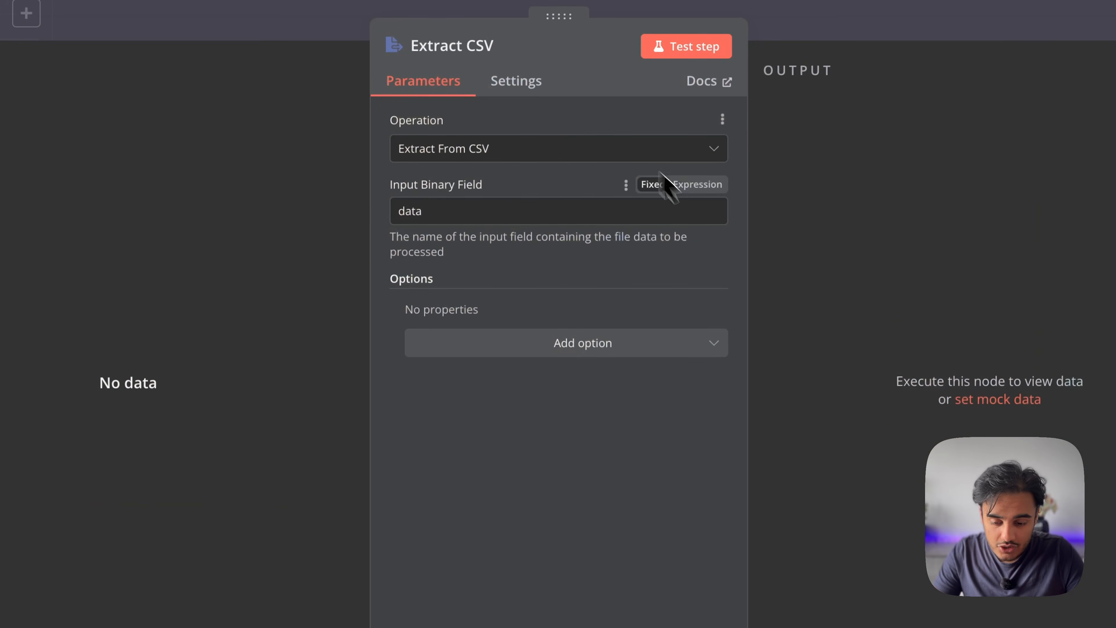
{"action": "key", "text": "Escape"}
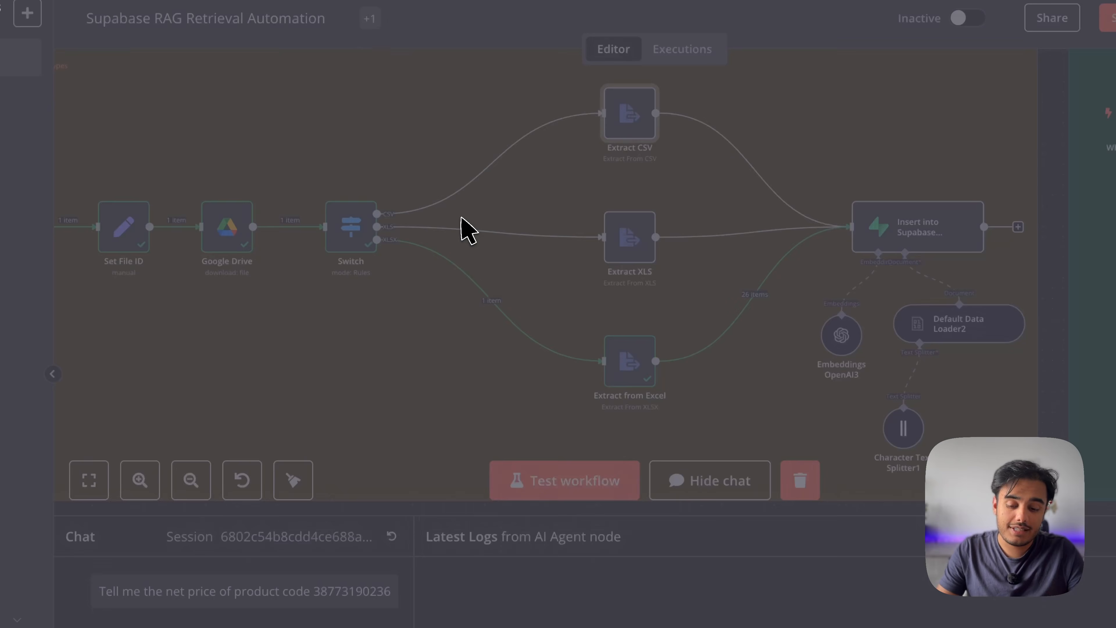
{"action": "double_click", "coordinate": [627, 231]}
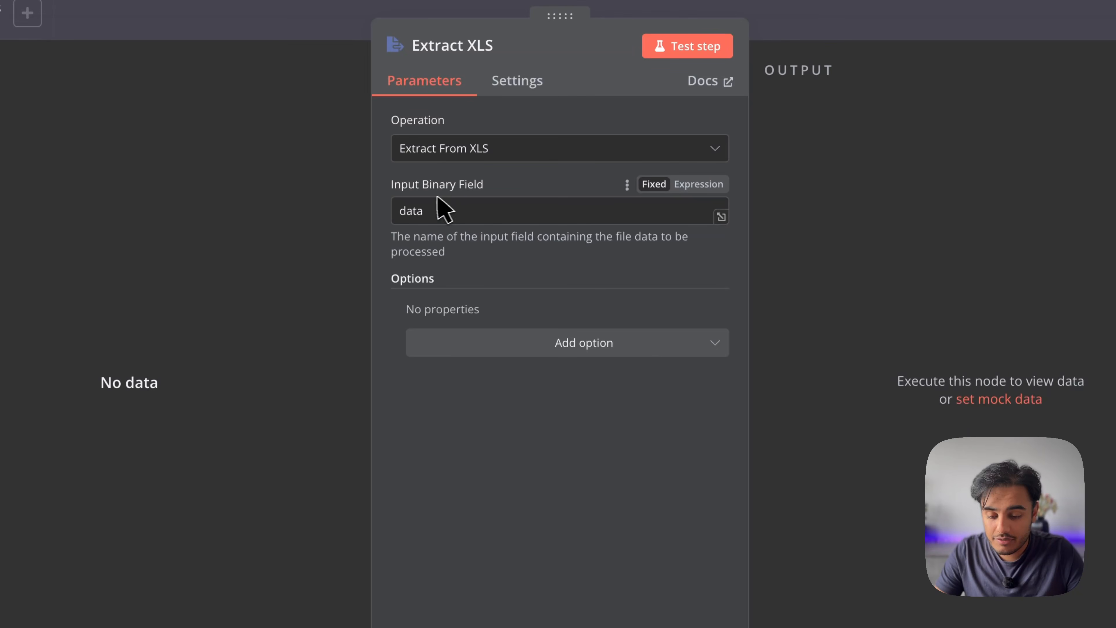
{"action": "key", "text": "Escape"}
{"action": "double_click", "coordinate": [650, 364]}
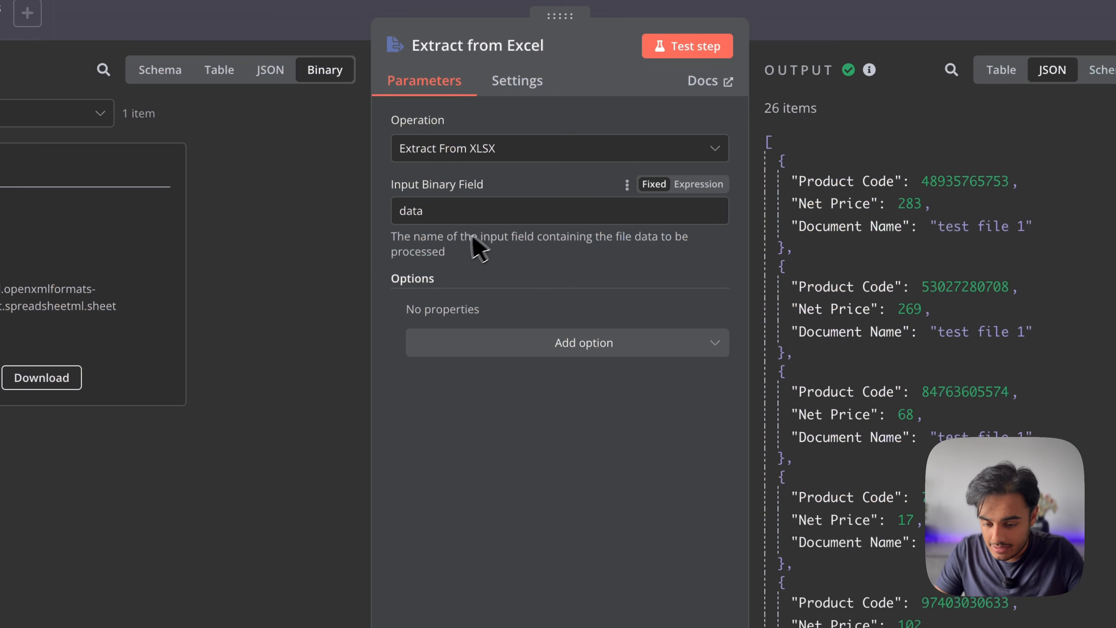
{"action": "key", "text": "Escape"}
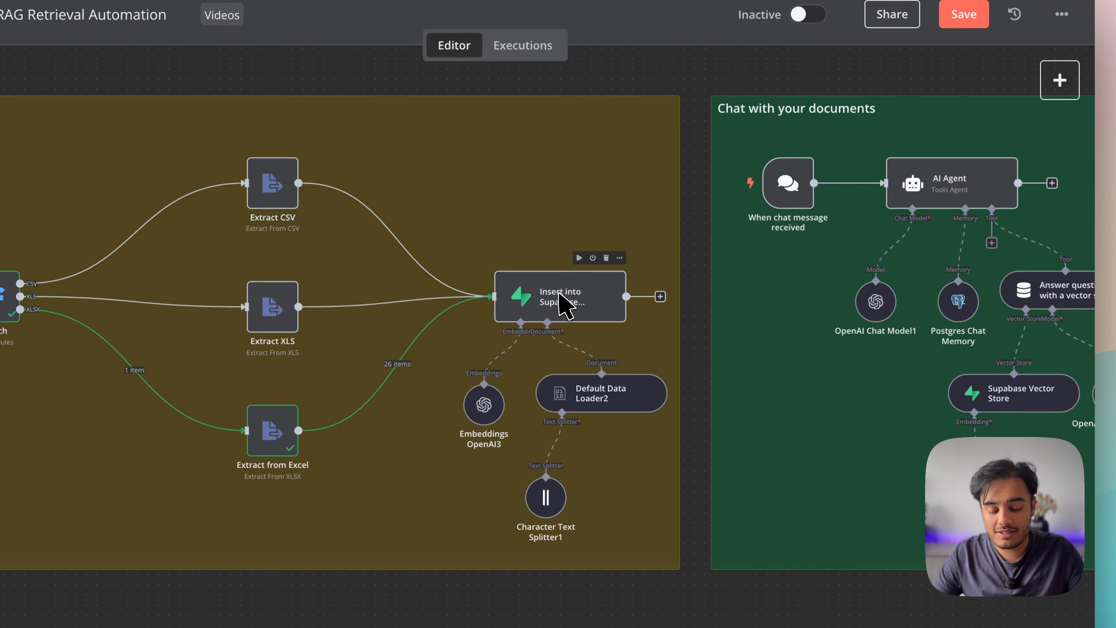
{"action": "left_click", "coordinate": [682, 264]}
{"action": "double_click", "coordinate": [564, 303]}
{"action": "key", "text": "Escape"}
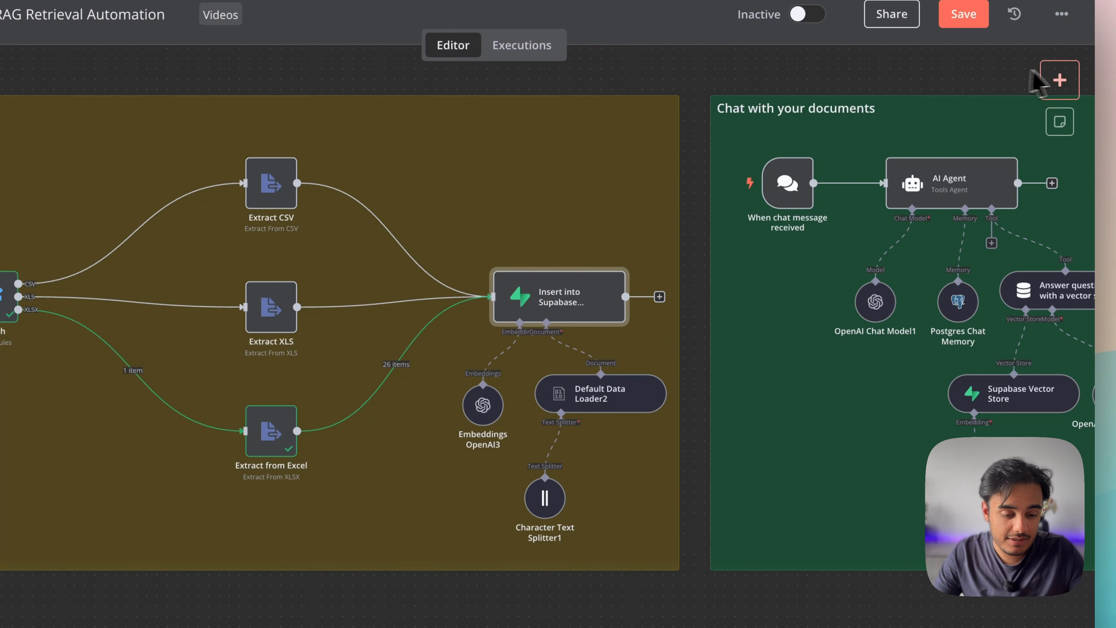
{"action": "left_click", "coordinate": [1062, 76]}
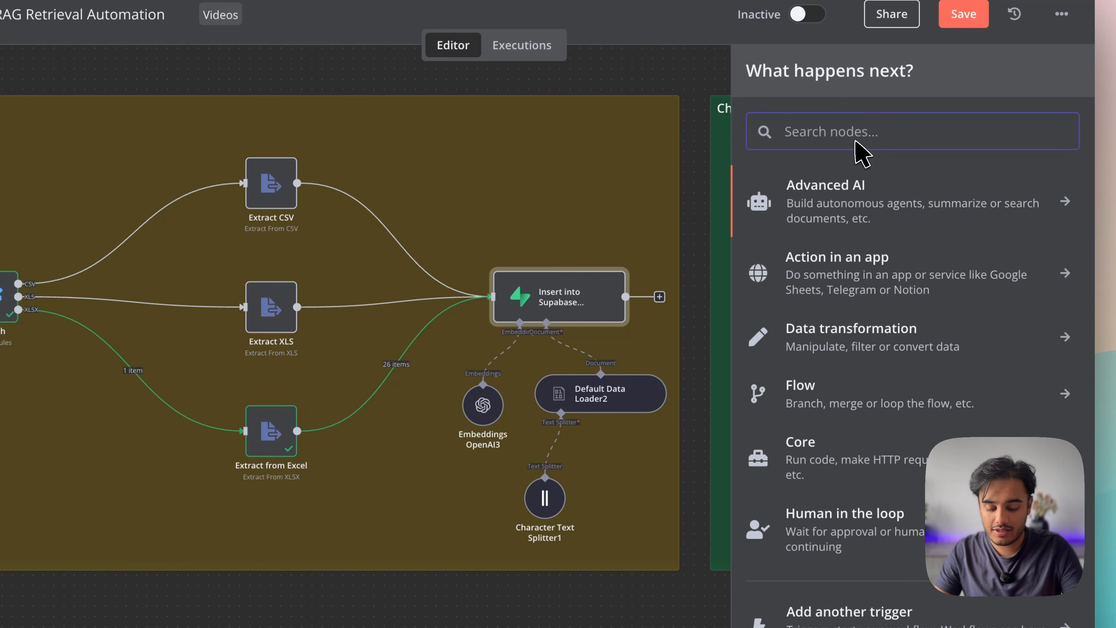
{"action": "type", "text": "supa"}
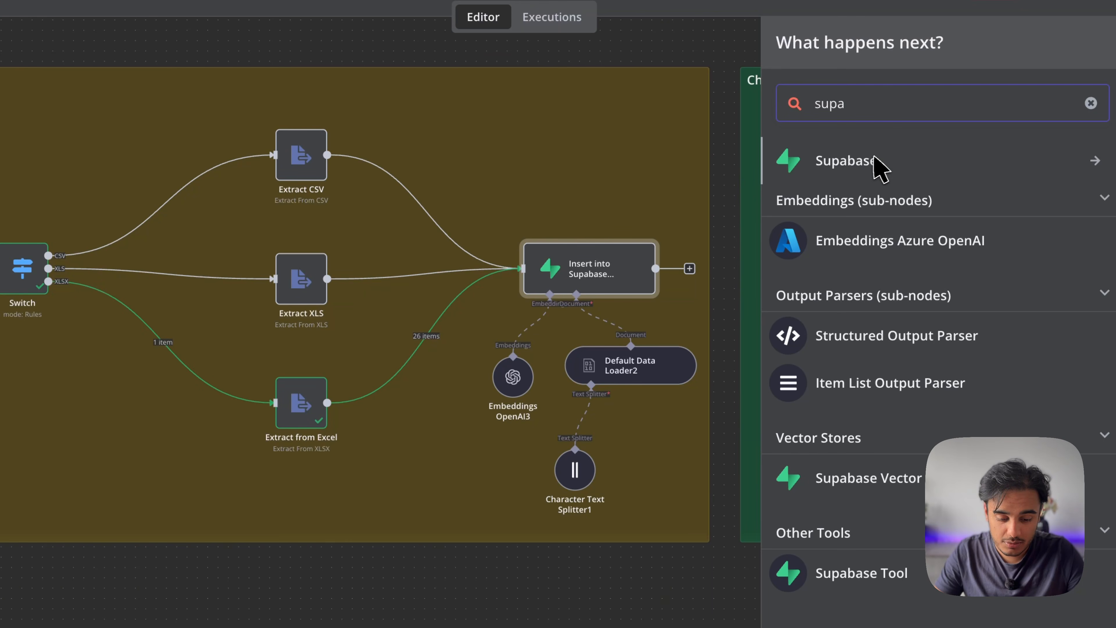
{"action": "left_click", "coordinate": [909, 488]}
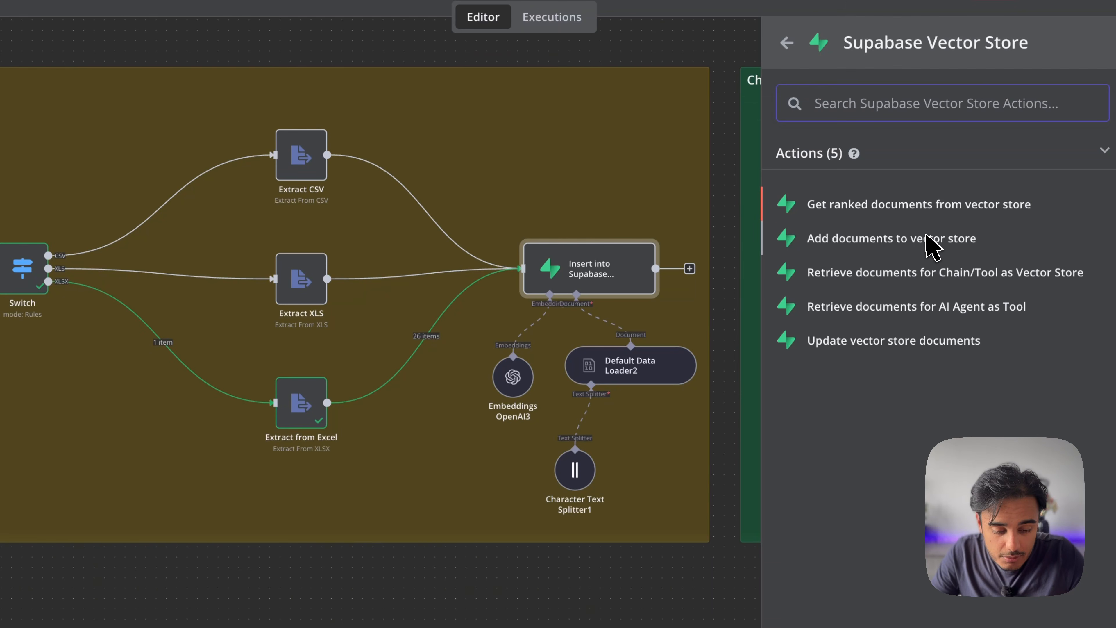
{"action": "key", "text": "Escape"}
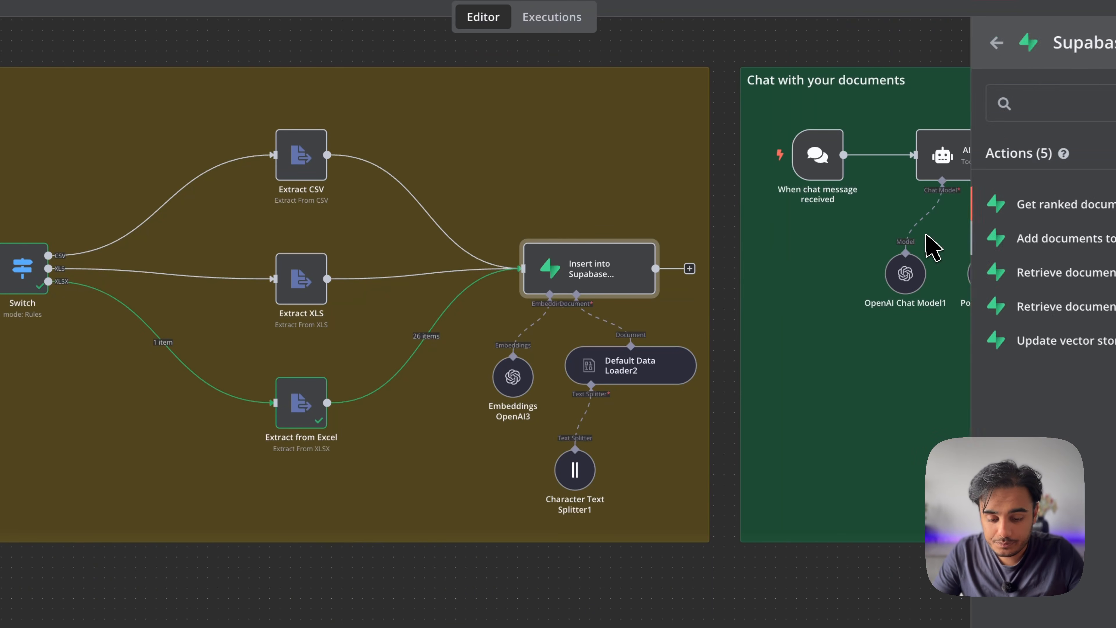
{"action": "double_click", "coordinate": [583, 266]}
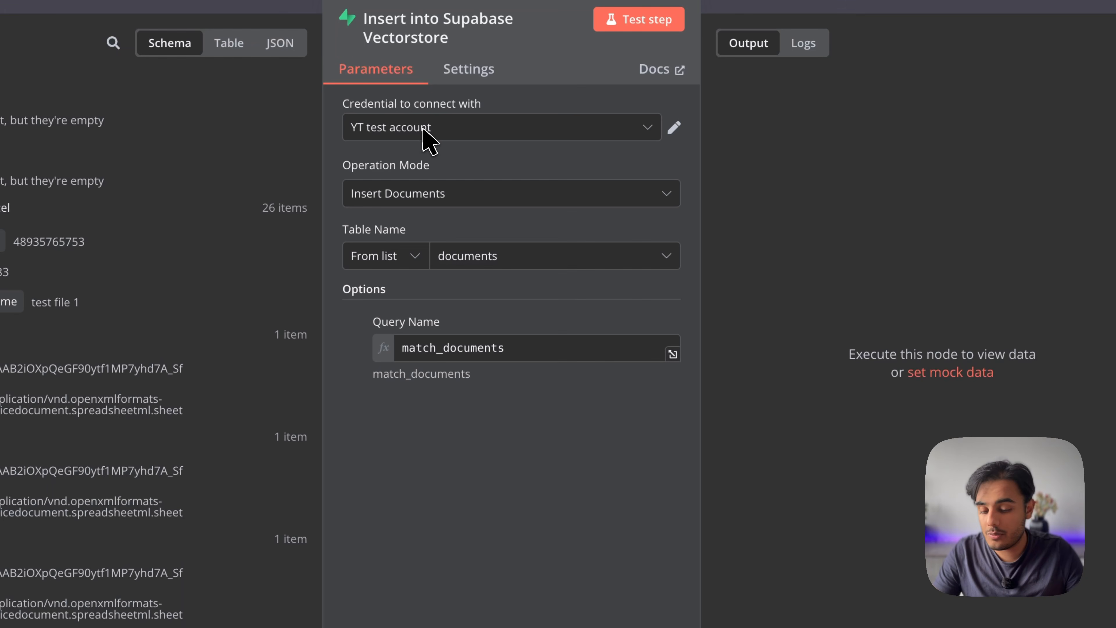
{"action": "left_click", "coordinate": [423, 129]}
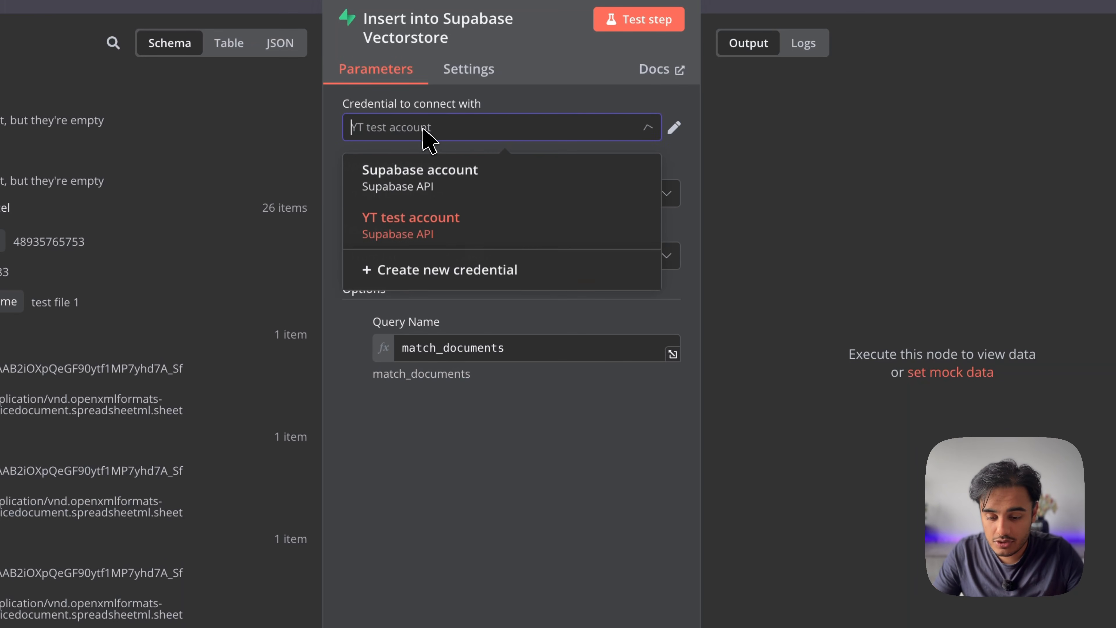
{"action": "left_click", "coordinate": [424, 218]}
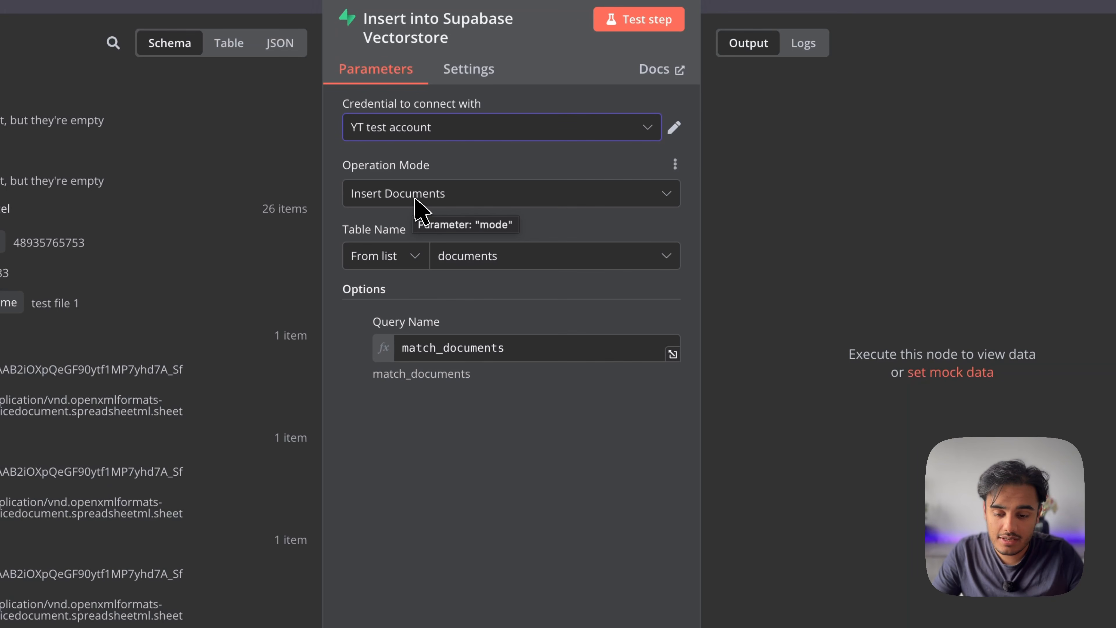
{"action": "left_click", "coordinate": [464, 240]}
{"action": "left_click", "coordinate": [437, 303]}
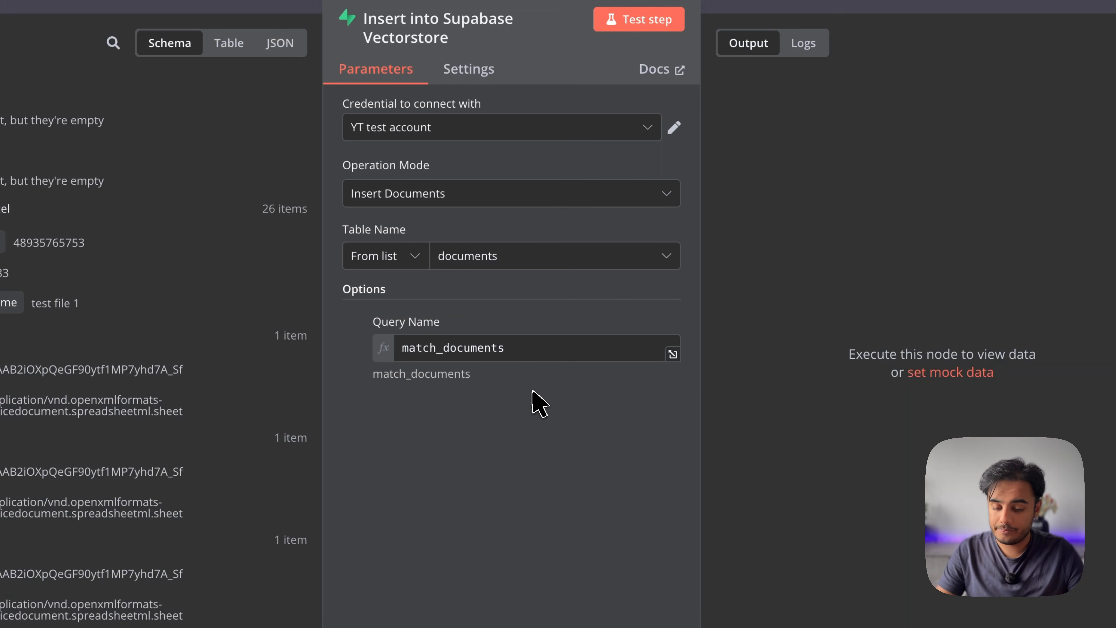
{"action": "key", "text": "Escape"}
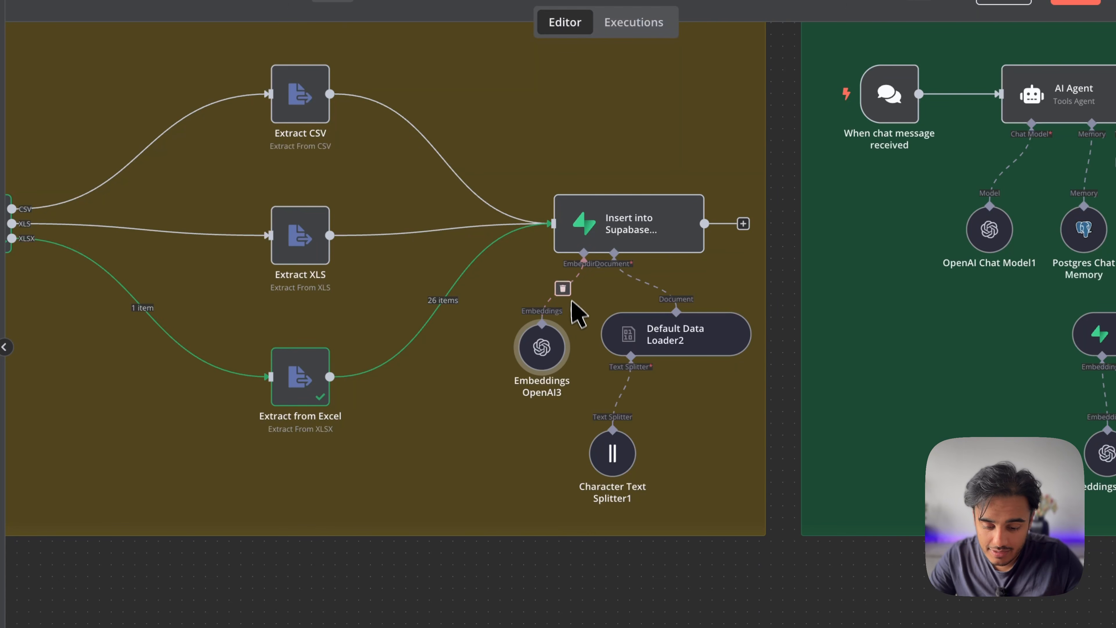
{"action": "double_click", "coordinate": [557, 340]}
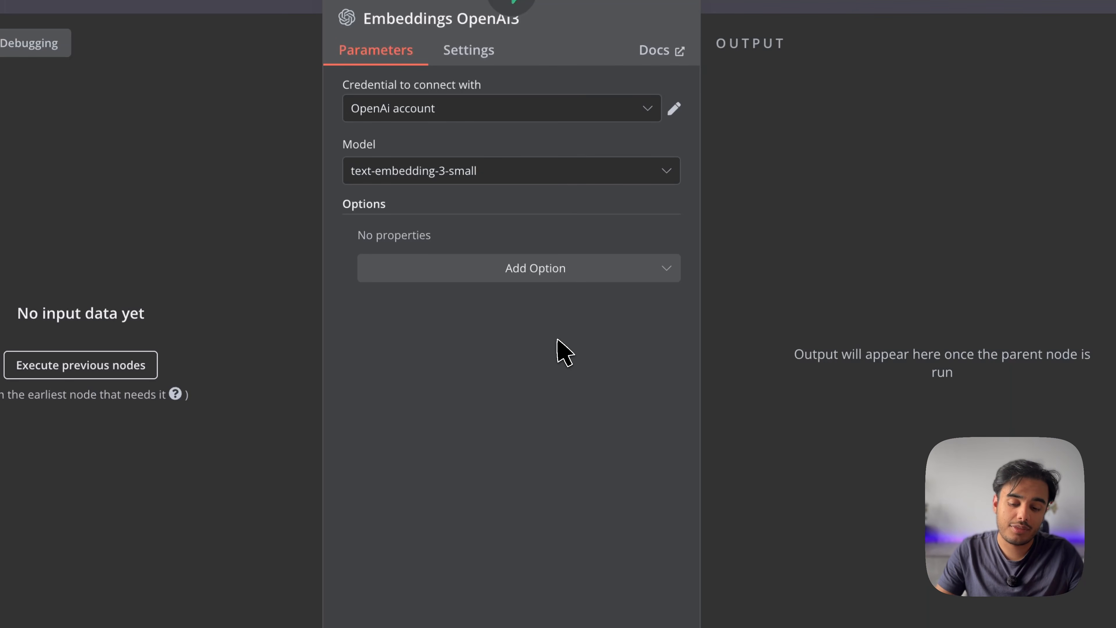
{"action": "key", "text": "Escape"}
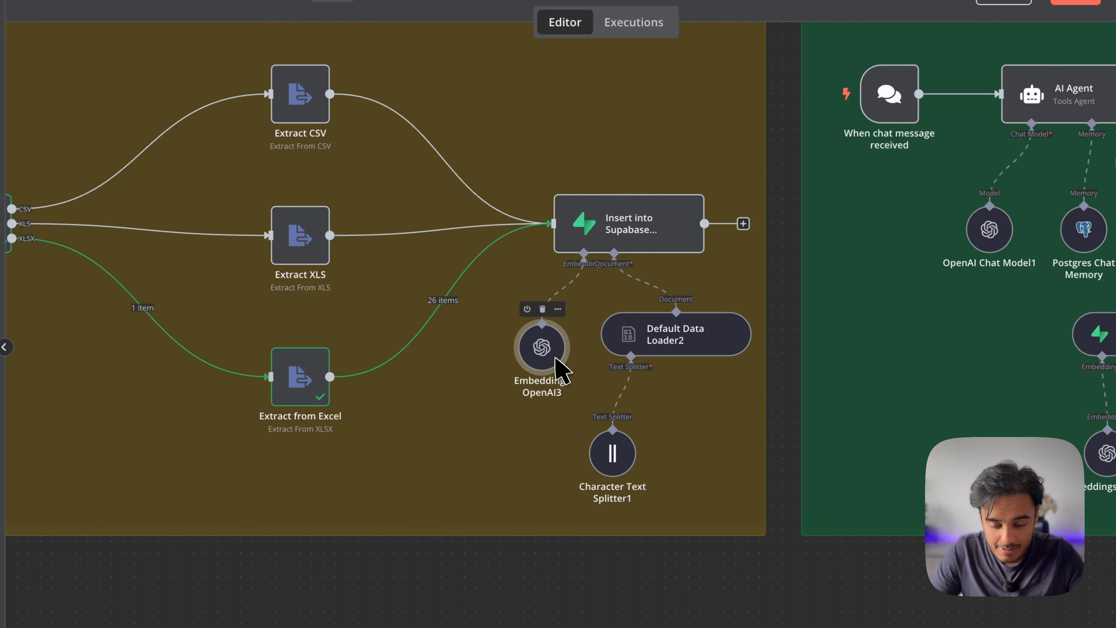
{"action": "scroll", "coordinate": [872, 458], "scroll_direction": "right", "scroll_amount": 4}
{"action": "scroll", "coordinate": [905, 330], "scroll_direction": "up", "scroll_amount": 1}
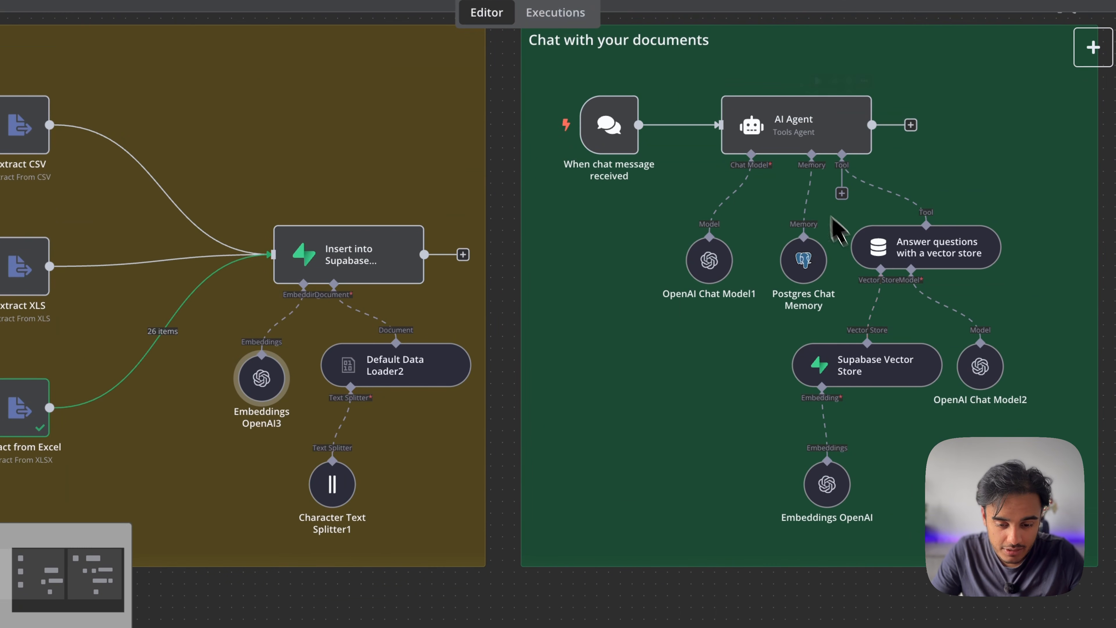
{"action": "double_click", "coordinate": [829, 483]}
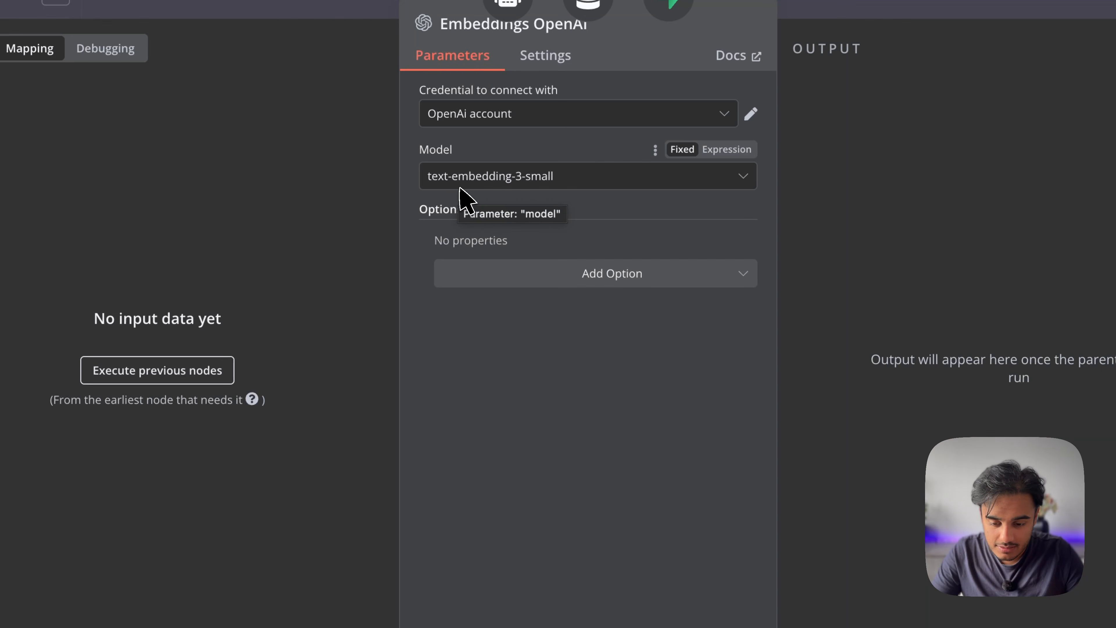
{"action": "key", "text": "Escape"}
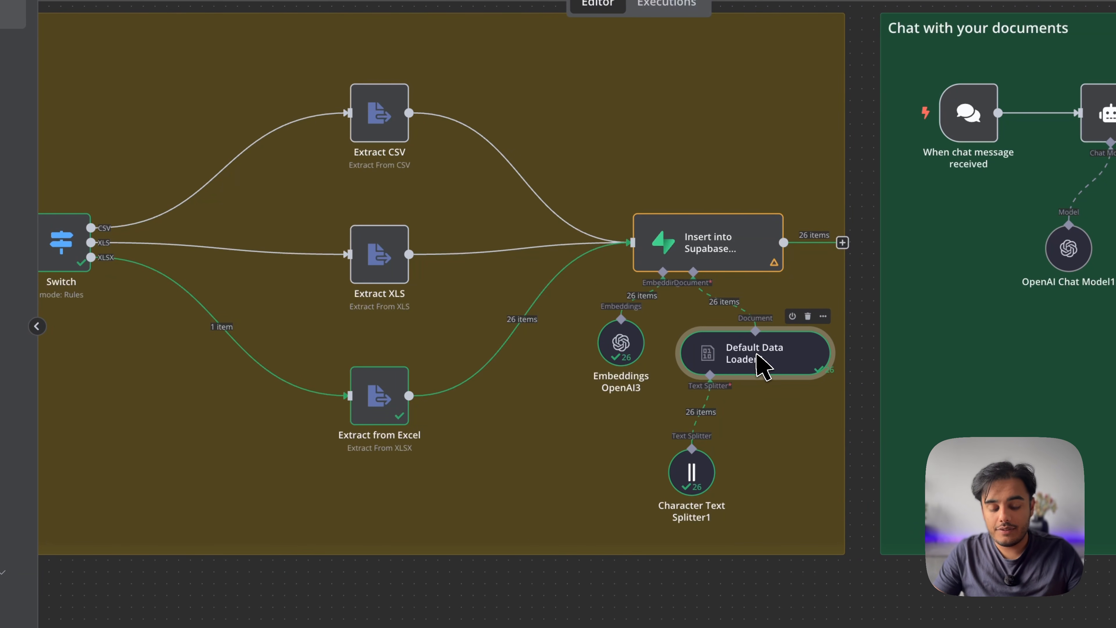
{"action": "scroll", "coordinate": [285, 296], "scroll_direction": "left", "scroll_amount": 6}
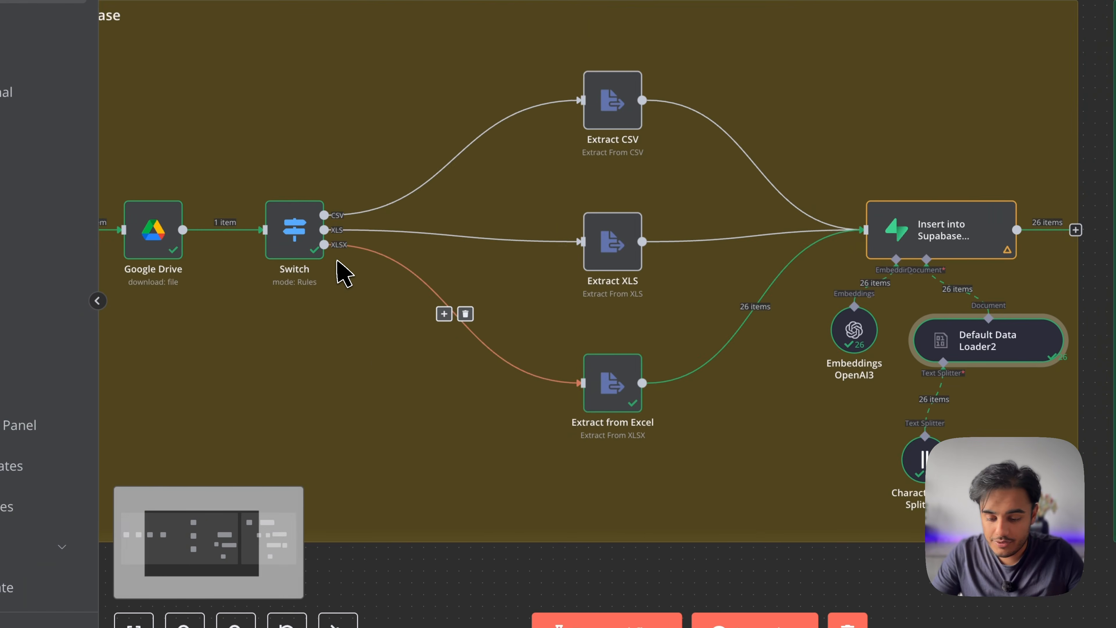
{"action": "scroll", "coordinate": [278, 288], "scroll_direction": "right", "scroll_amount": 3}
{"action": "scroll", "coordinate": [347, 270], "scroll_direction": "right", "scroll_amount": 5}
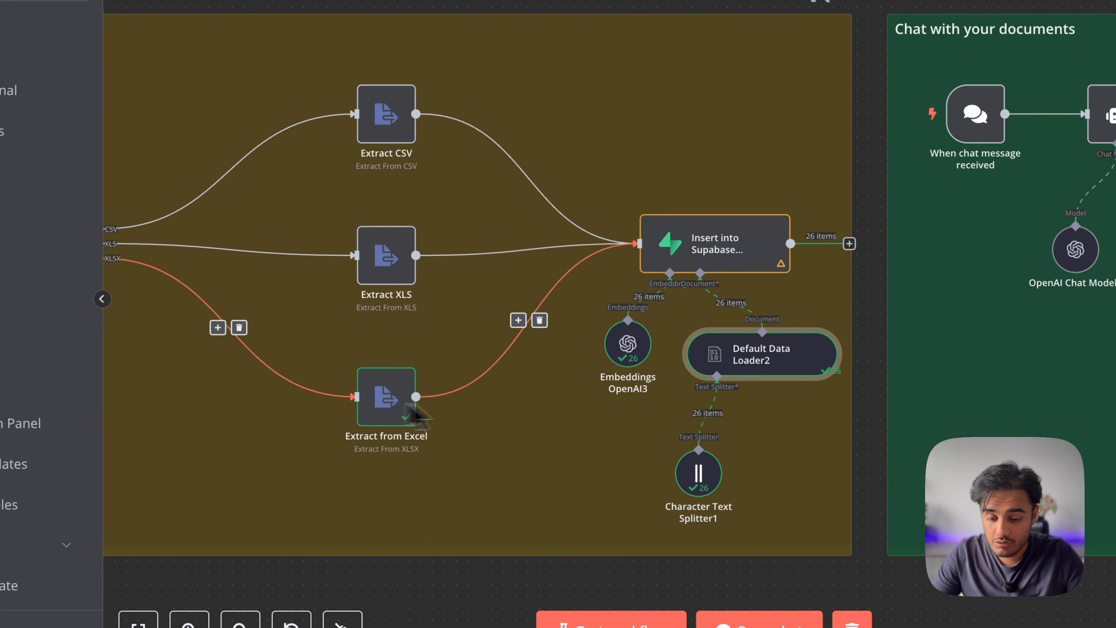
{"action": "double_click", "coordinate": [749, 362]}
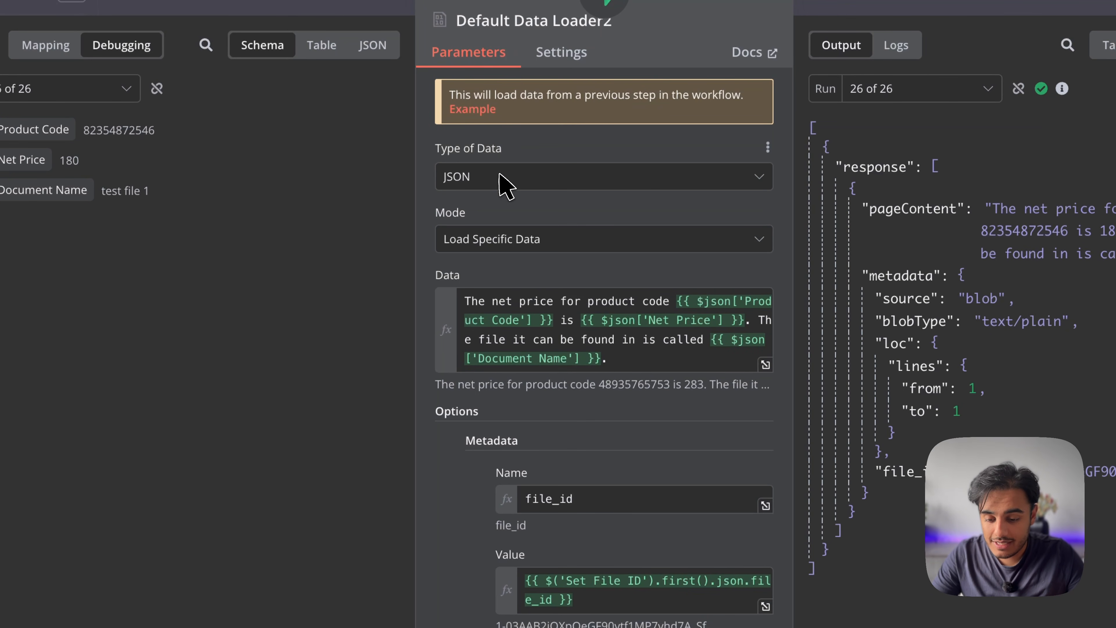
{"action": "left_click", "coordinate": [504, 184]}
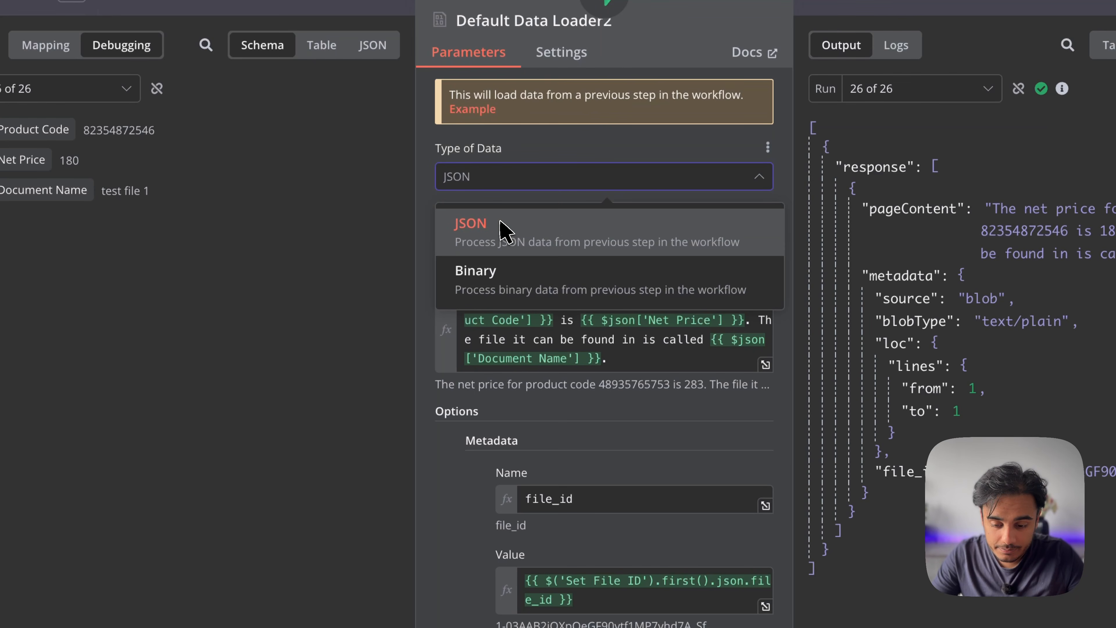
{"action": "left_click", "coordinate": [505, 232]}
{"action": "left_click", "coordinate": [467, 229]}
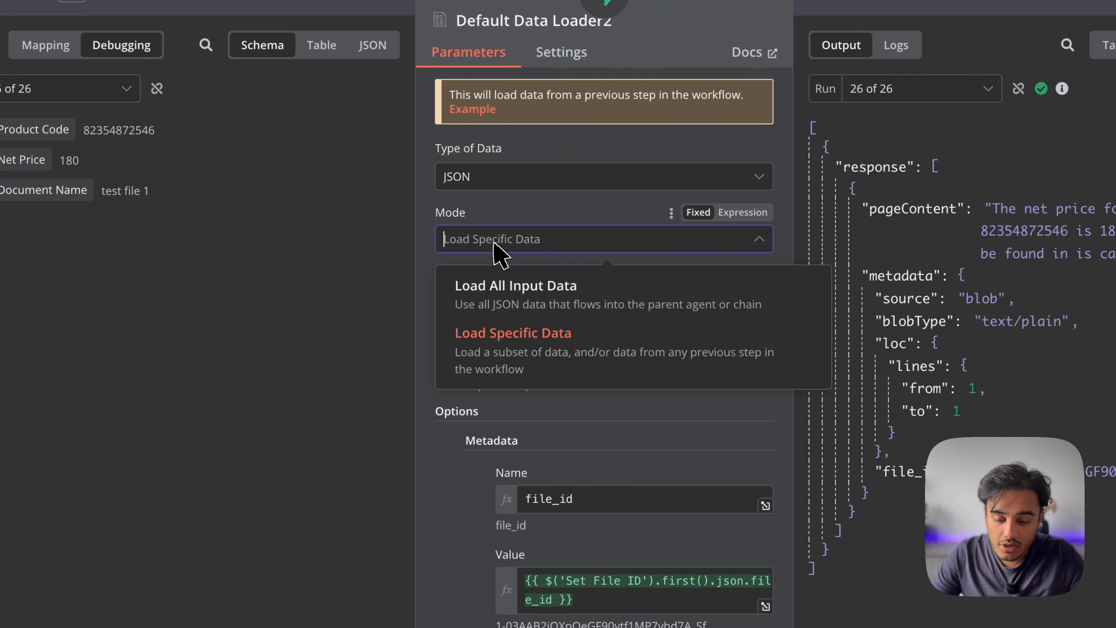
{"action": "left_click", "coordinate": [538, 343]}
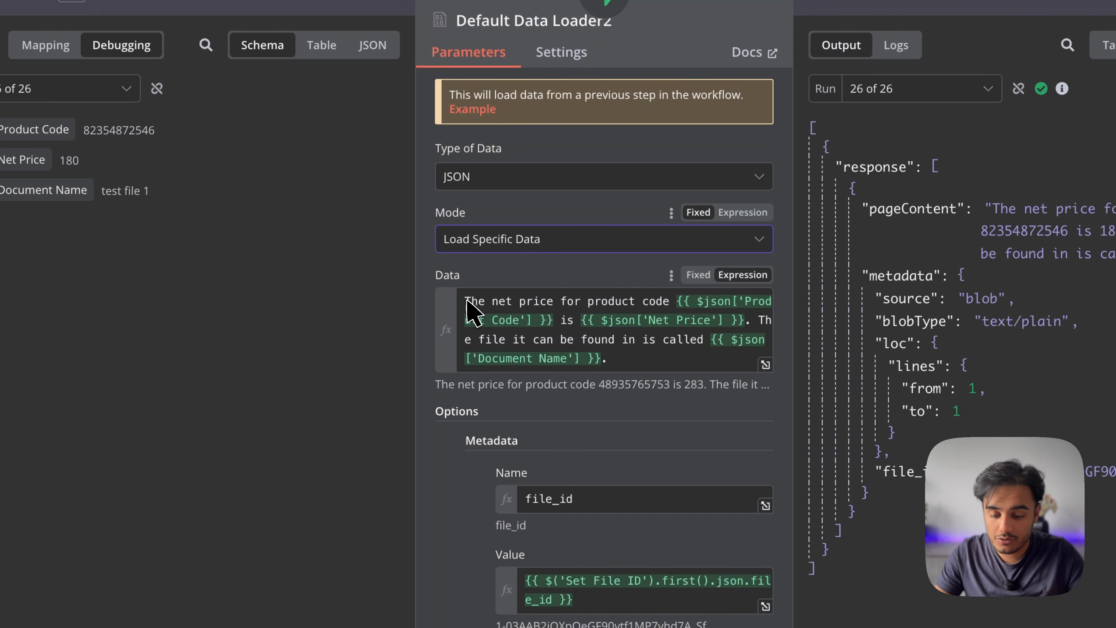
{"action": "left_click_drag", "start_coordinate": [466, 301], "coordinate": [719, 292]}
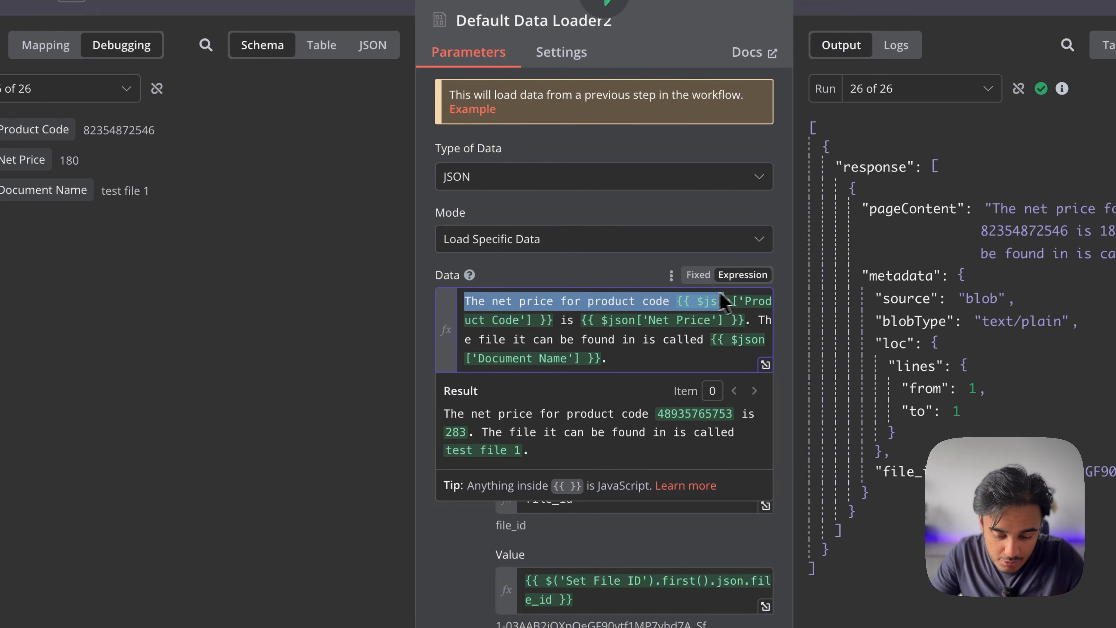
{"action": "left_click", "coordinate": [558, 316]}
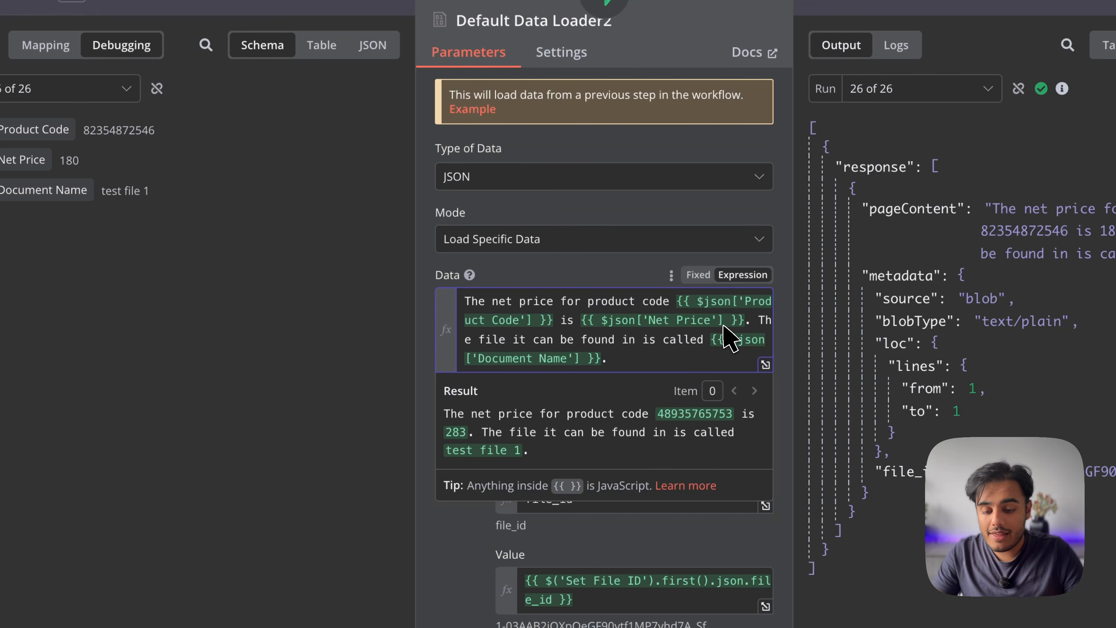
{"action": "left_click", "coordinate": [765, 364]}
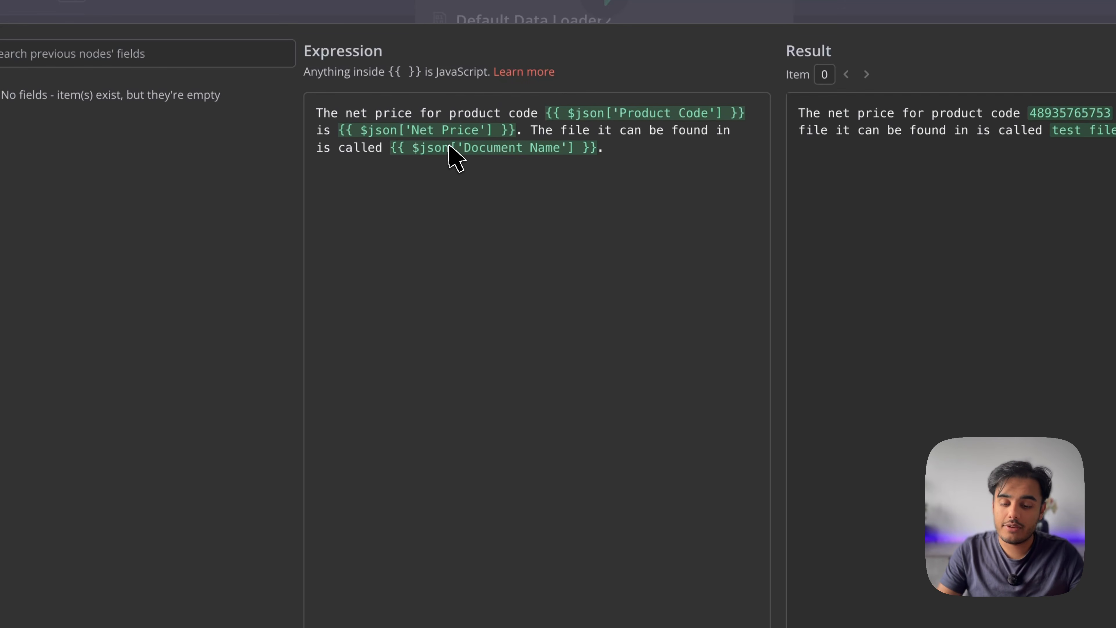
{"action": "mouse_move", "coordinate": [449, 147]}
{"action": "key", "text": "Escape"}
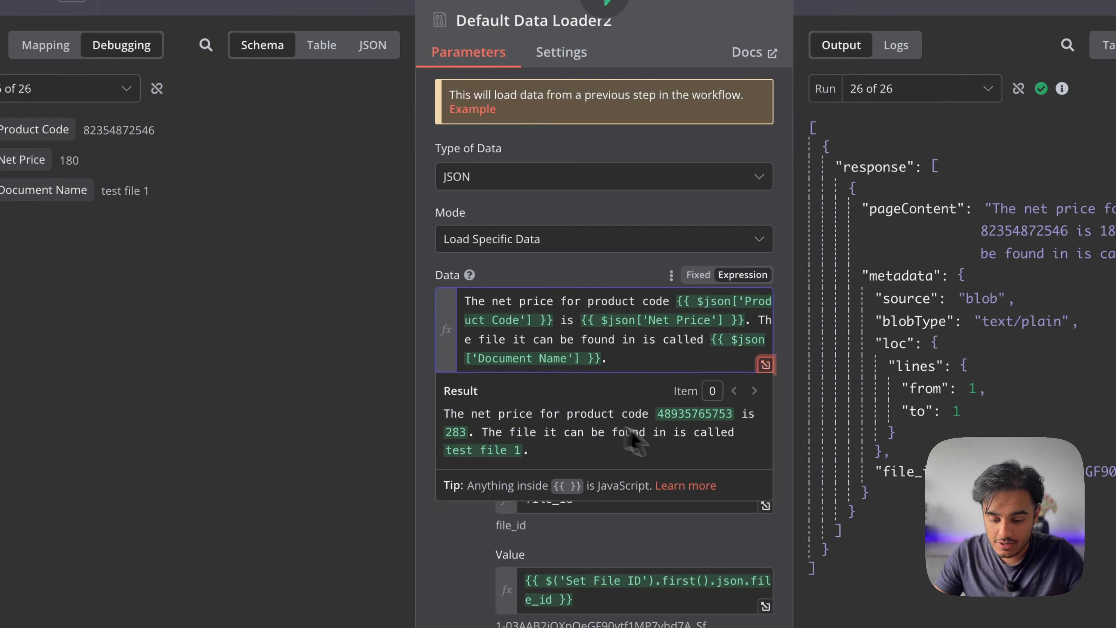
{"action": "left_click", "coordinate": [423, 332]}
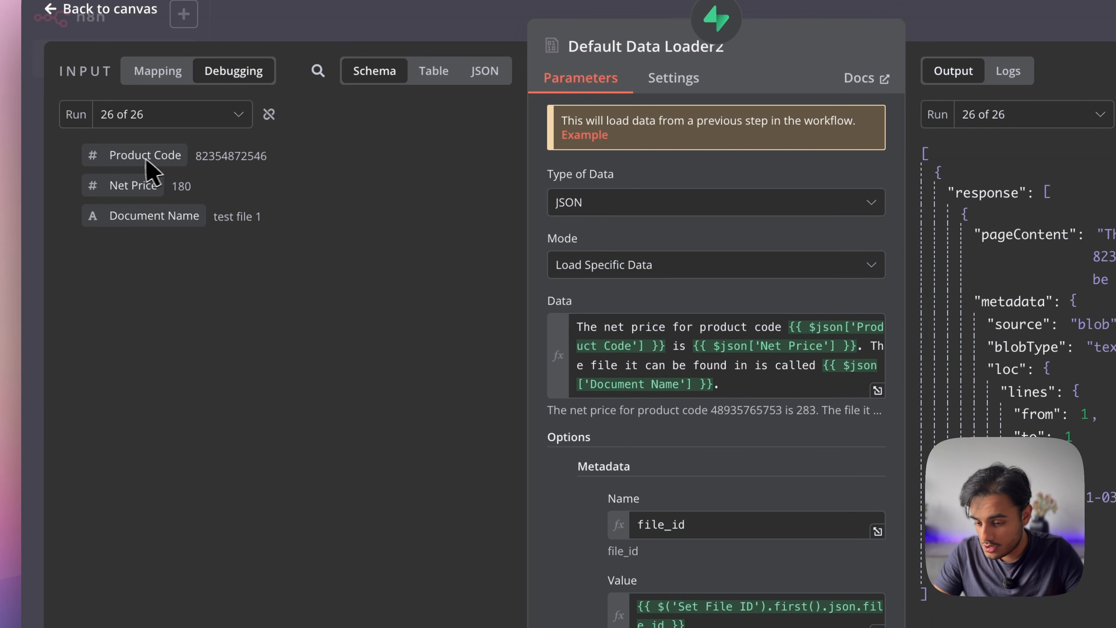
{"action": "mouse_move", "coordinate": [125, 156]}
{"action": "left_mouse_down"}
{"action": "mouse_move", "coordinate": [243, 170]}
{"action": "mouse_move", "coordinate": [416, 290]}
{"action": "mouse_move", "coordinate": [139, 176]}
{"action": "mouse_move", "coordinate": [523, 314]}
{"action": "mouse_move", "coordinate": [549, 306]}
{"action": "mouse_move", "coordinate": [148, 167]}
{"action": "mouse_move", "coordinate": [142, 154]}
{"action": "left_mouse_up"}
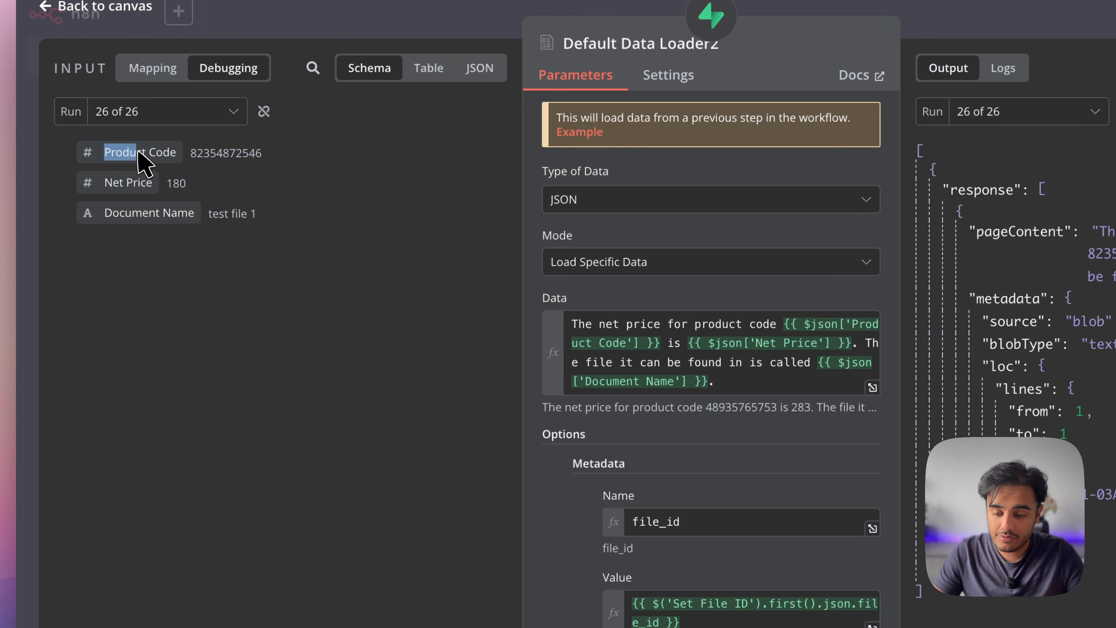
{"action": "left_click", "coordinate": [236, 182]}
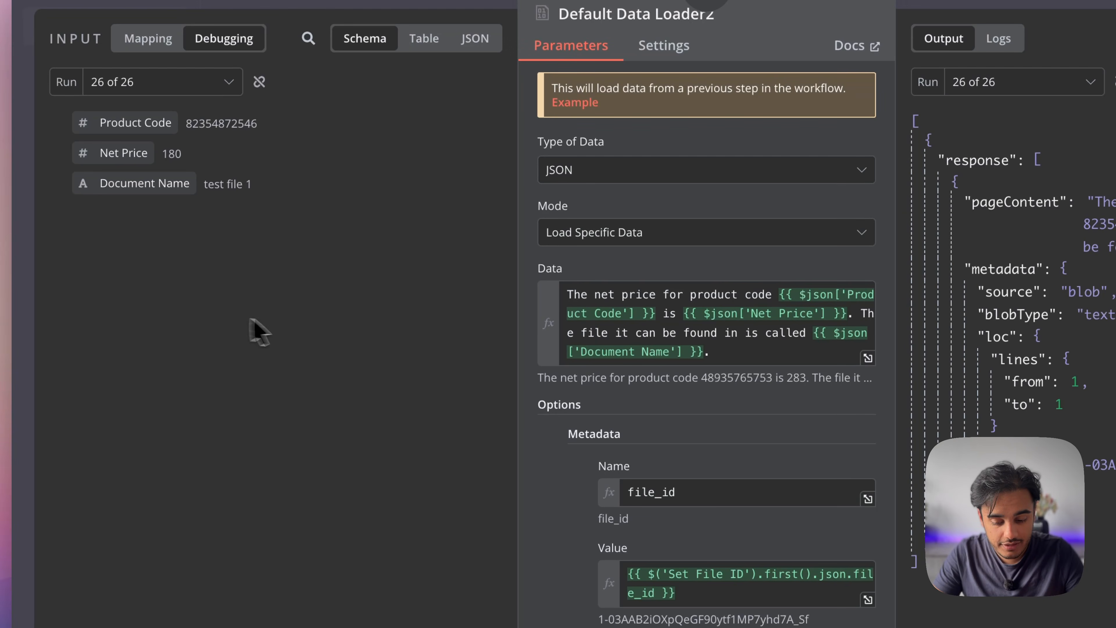
{"action": "scroll", "coordinate": [600, 479], "scroll_direction": "down", "scroll_amount": 2}
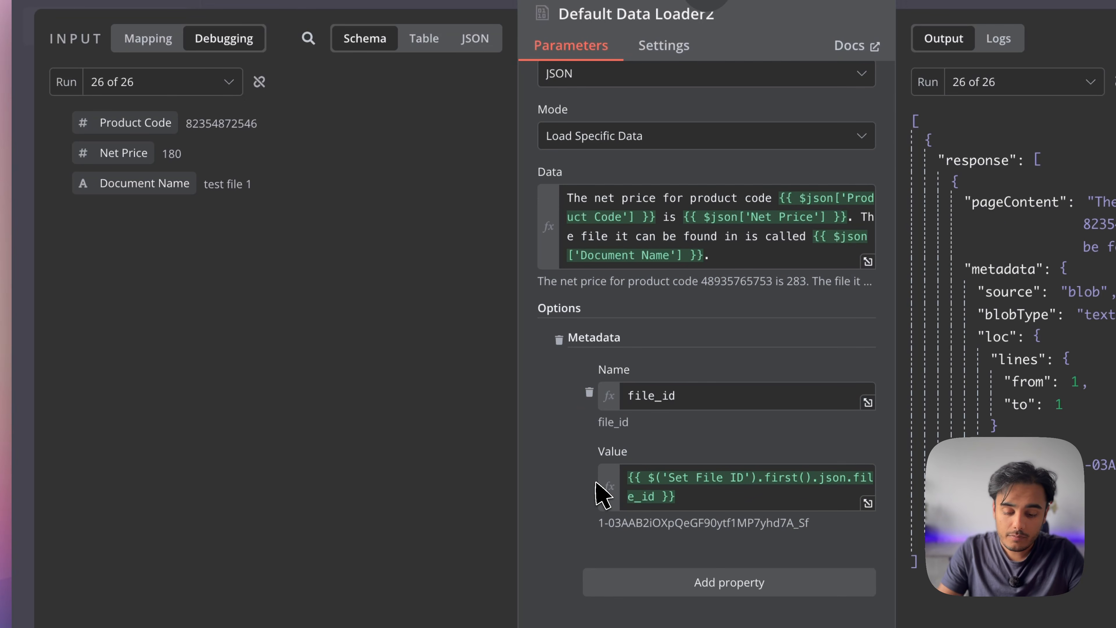
{"action": "key", "text": "Escape"}
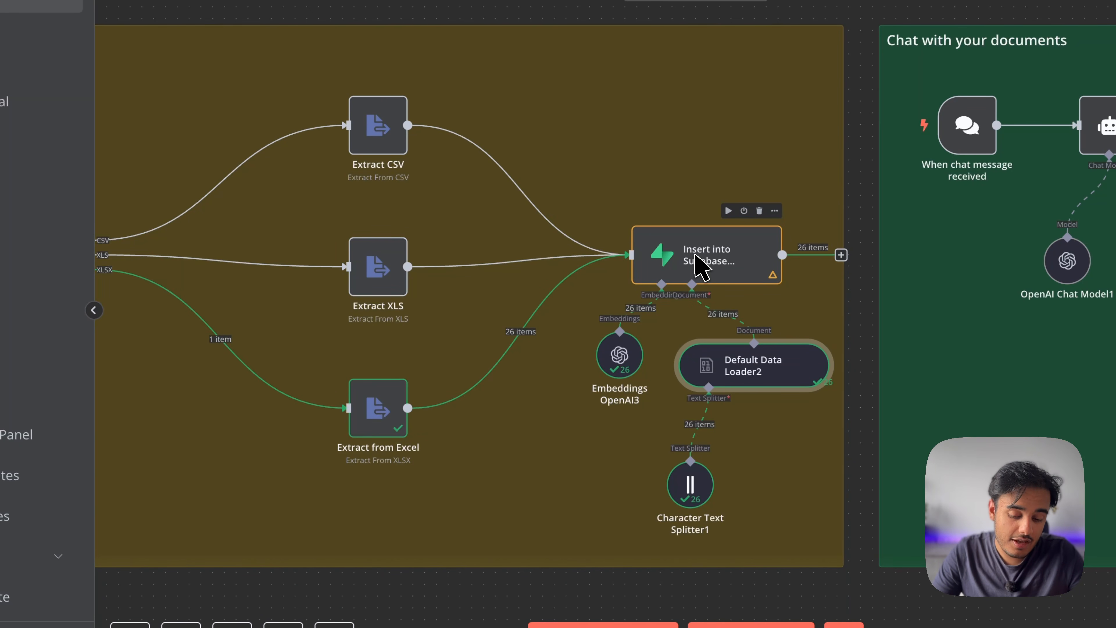
{"action": "double_click", "coordinate": [700, 266]}
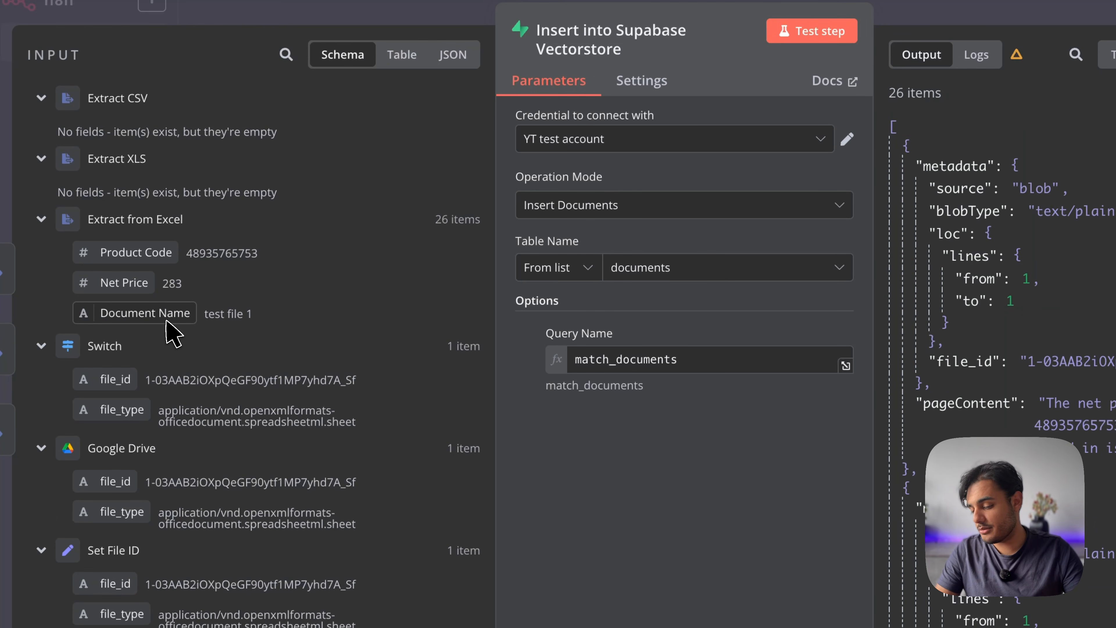
{"action": "left_click_drag", "start_coordinate": [161, 254], "coordinate": [716, 368]}
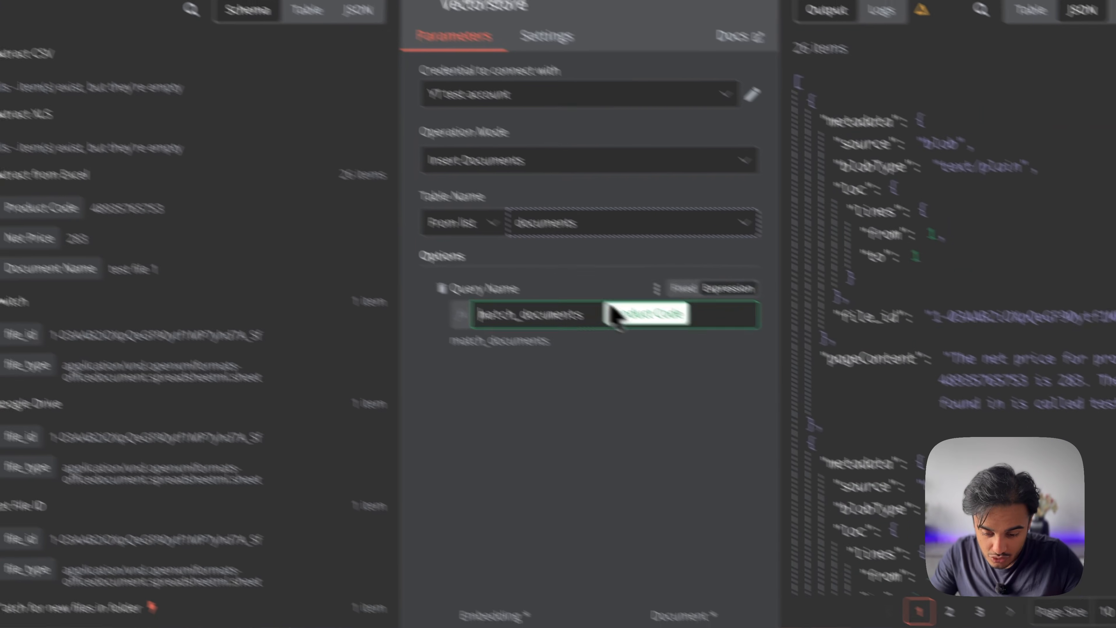
{"action": "mouse_move", "coordinate": [540, 294]}
{"action": "left_mouse_down"}
{"action": "mouse_move", "coordinate": [396, 274]}
{"action": "mouse_move", "coordinate": [522, 290]}
{"action": "left_mouse_up"}
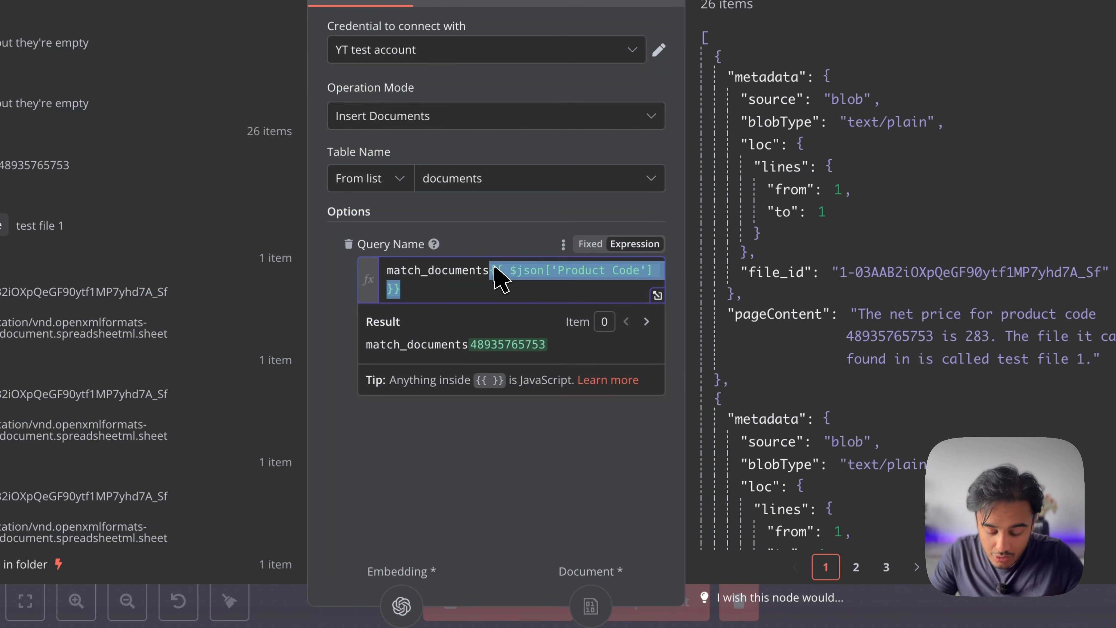
{"action": "key", "text": "BackSpace"}
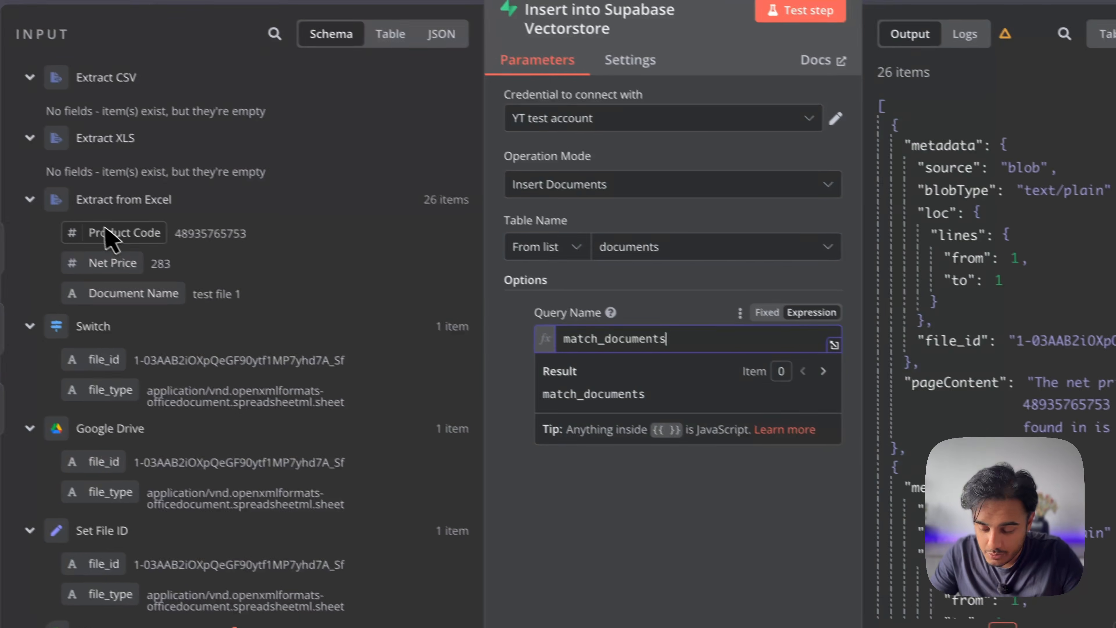
{"action": "left_click_drag", "start_coordinate": [106, 231], "coordinate": [691, 385]}
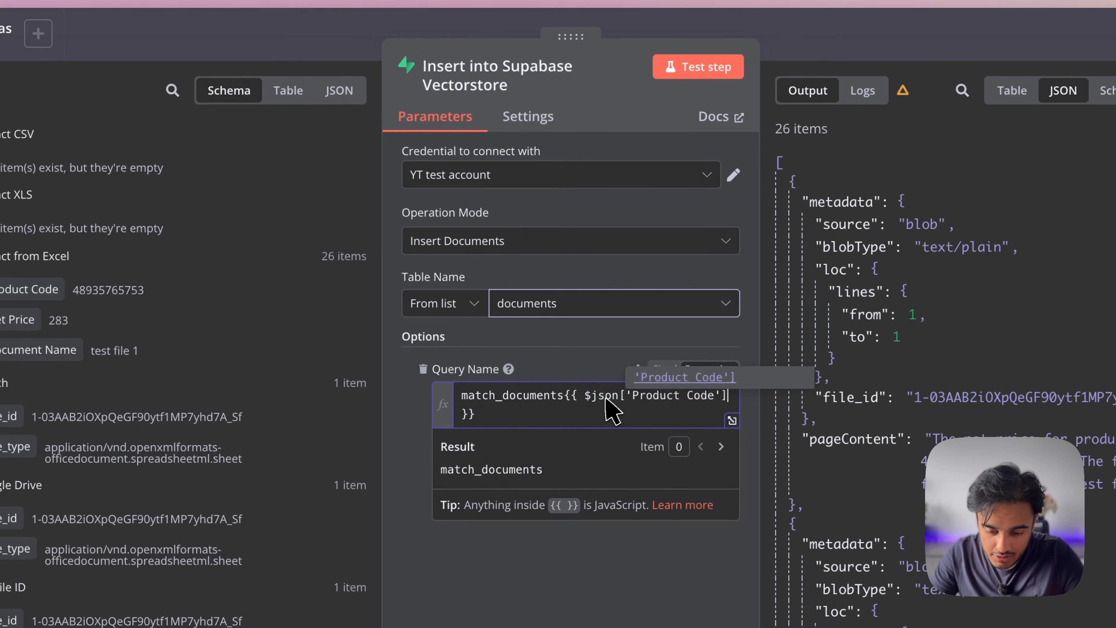
{"action": "left_click_drag", "start_coordinate": [571, 397], "coordinate": [634, 374]}
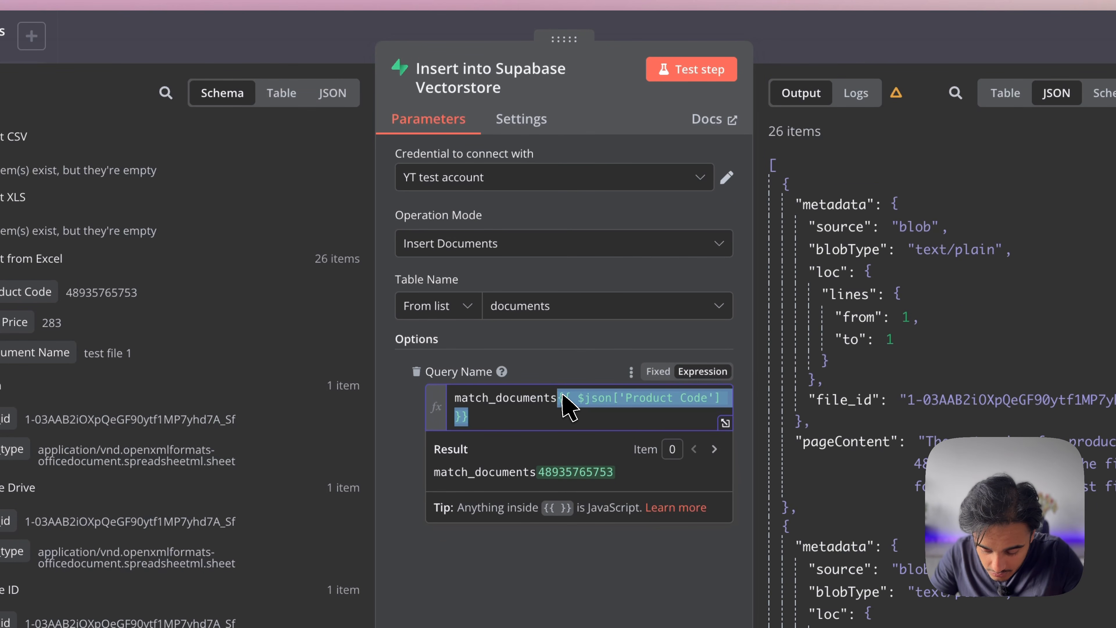
Paste the Product Code expression into the Google Doc and remove it from Query Name
{"action": "key", "text": "super+c"}
{"action": "left_click", "coordinate": [684, 4]}
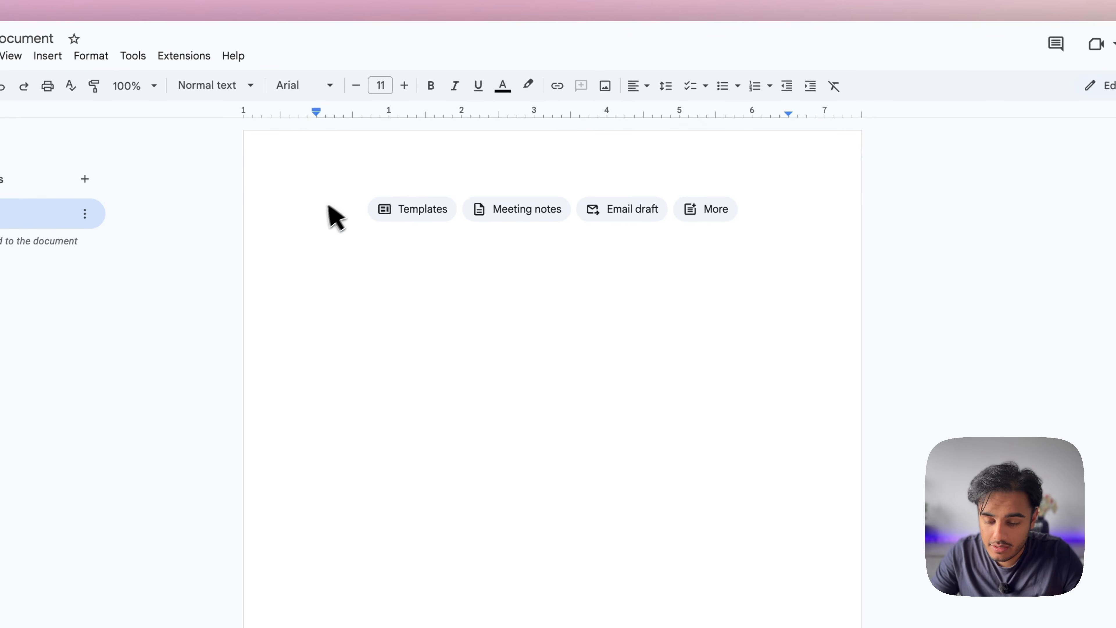
{"action": "key", "text": "super+v"}
{"action": "left_click", "coordinate": [622, 6]}
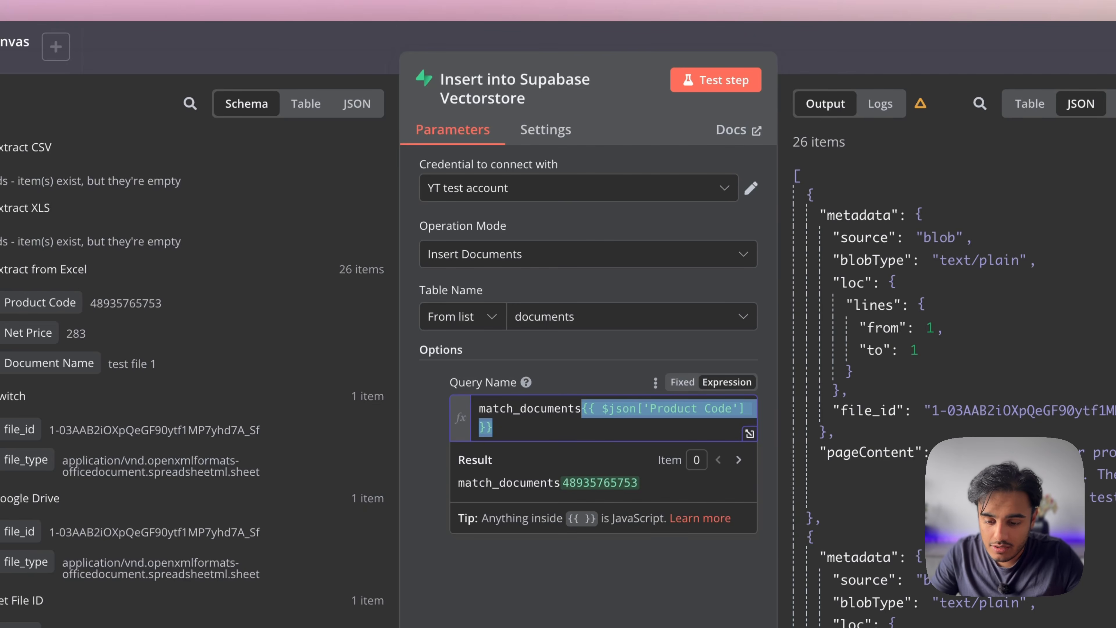
{"action": "key", "text": "BackSpace"}
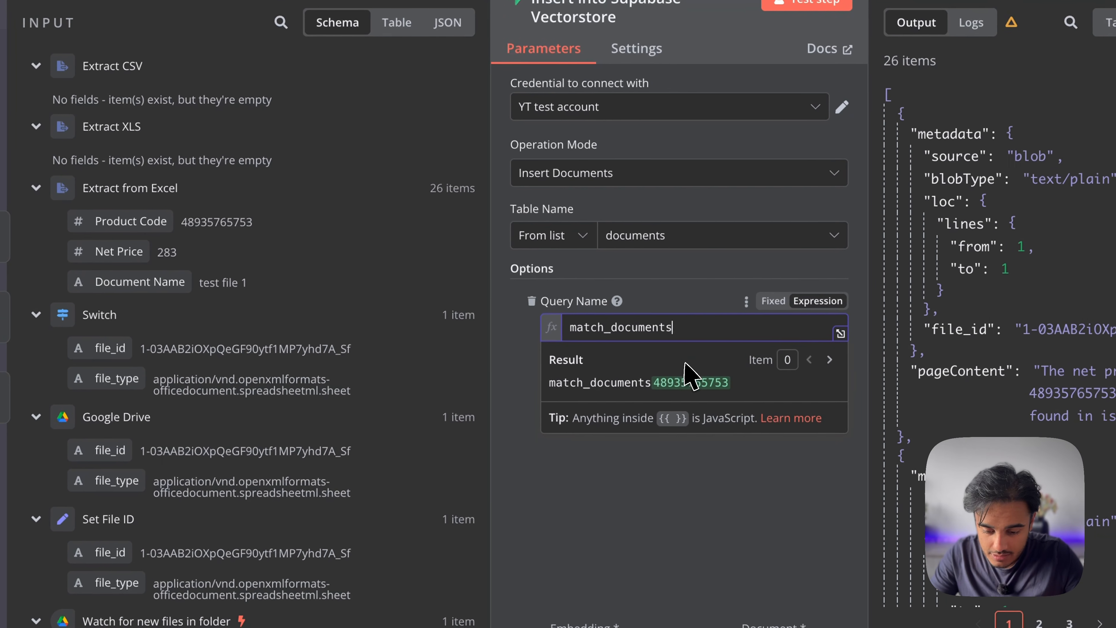
Copy the Net Price expression into the Doc as line 2 and review the four lines
{"action": "left_click_drag", "start_coordinate": [141, 261], "coordinate": [676, 338]}
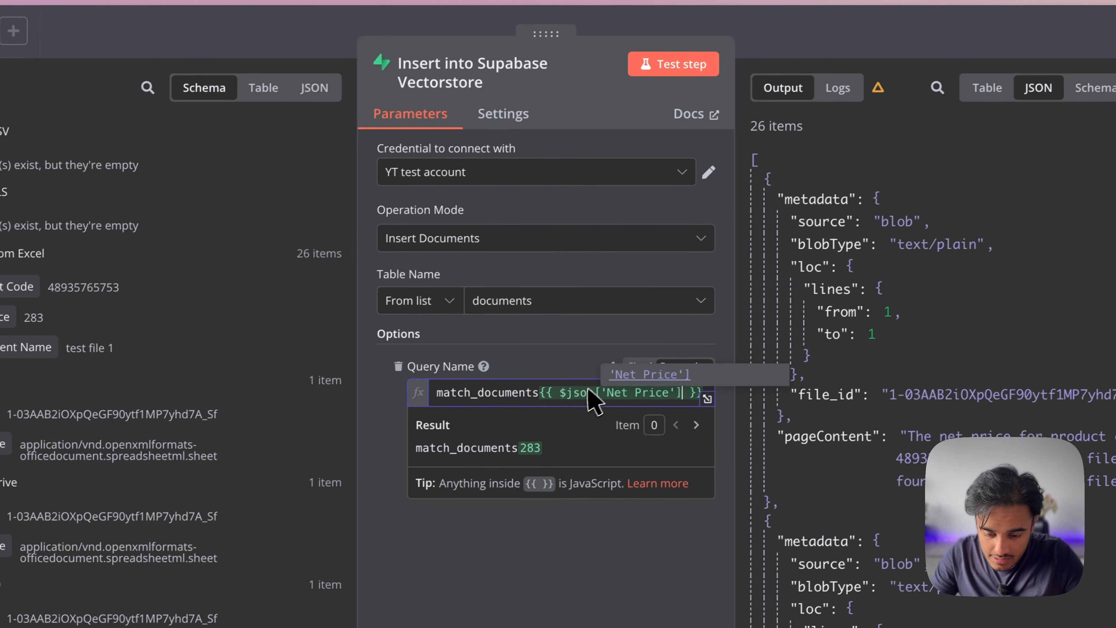
{"action": "left_click_drag", "start_coordinate": [538, 396], "coordinate": [717, 399]}
{"action": "key", "text": "super+c"}
{"action": "key", "text": "super+Tab"}
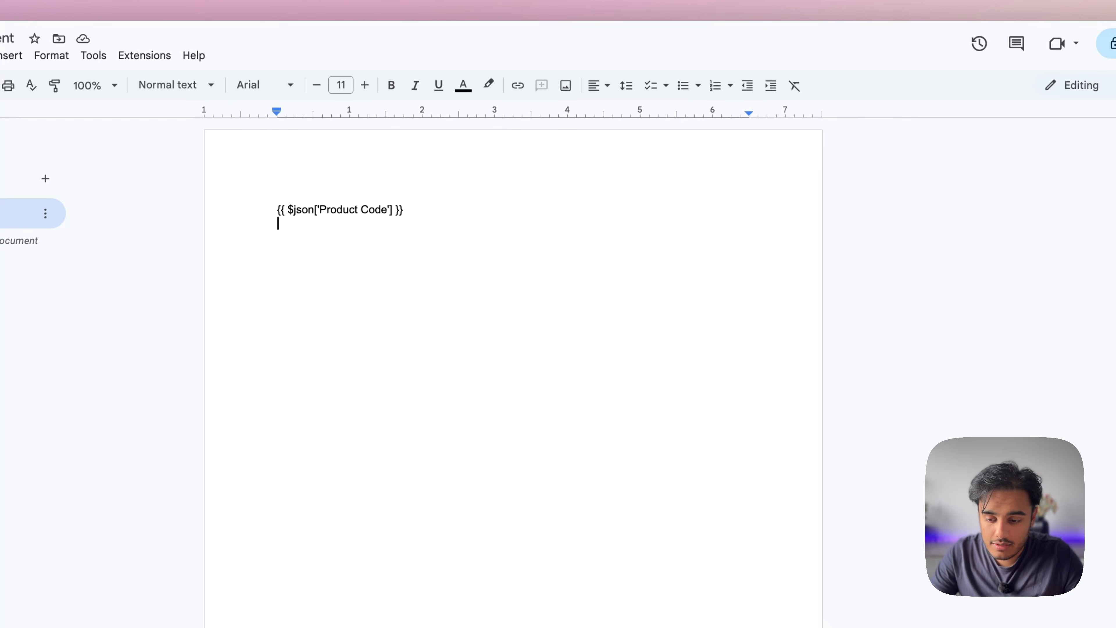
{"action": "key", "text": "super+v"}
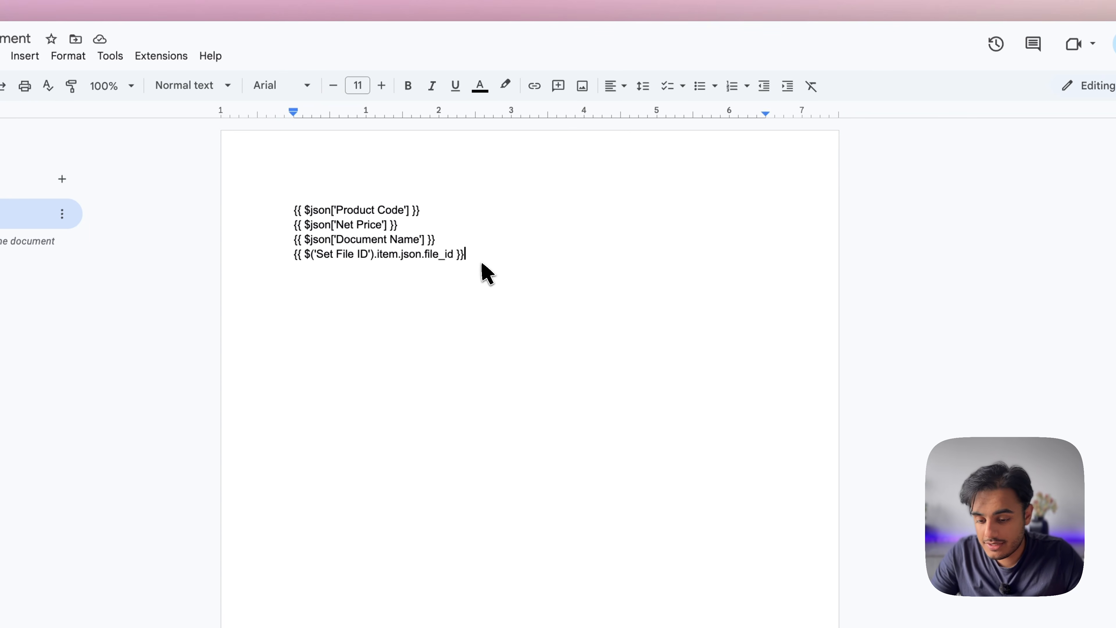
{"action": "left_click_drag", "start_coordinate": [468, 258], "coordinate": [302, 216]}
{"action": "left_click", "coordinate": [291, 225]}
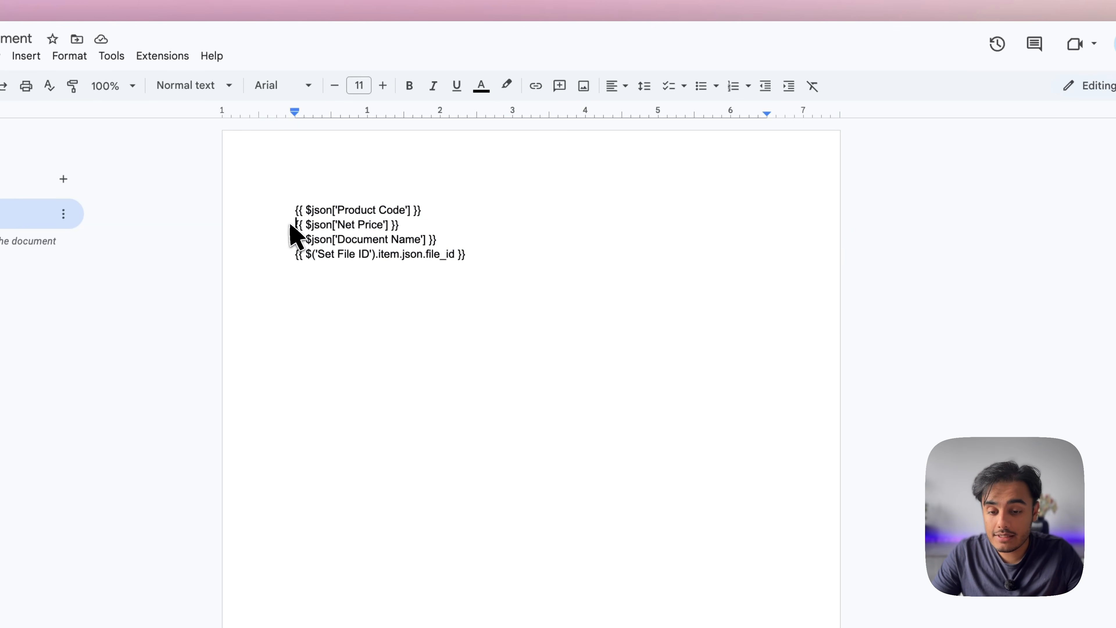
Close the data loader and briefly check the Insert into Supabase Vectorstore settings
{"action": "left_click", "coordinate": [527, 9]}
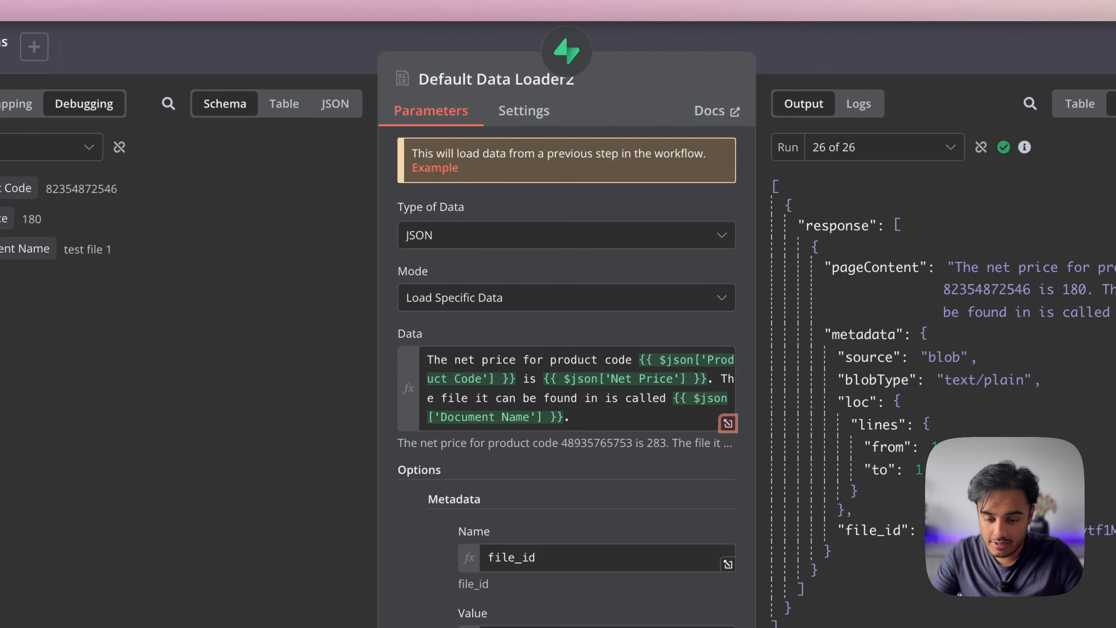
{"action": "key", "text": "Escape"}
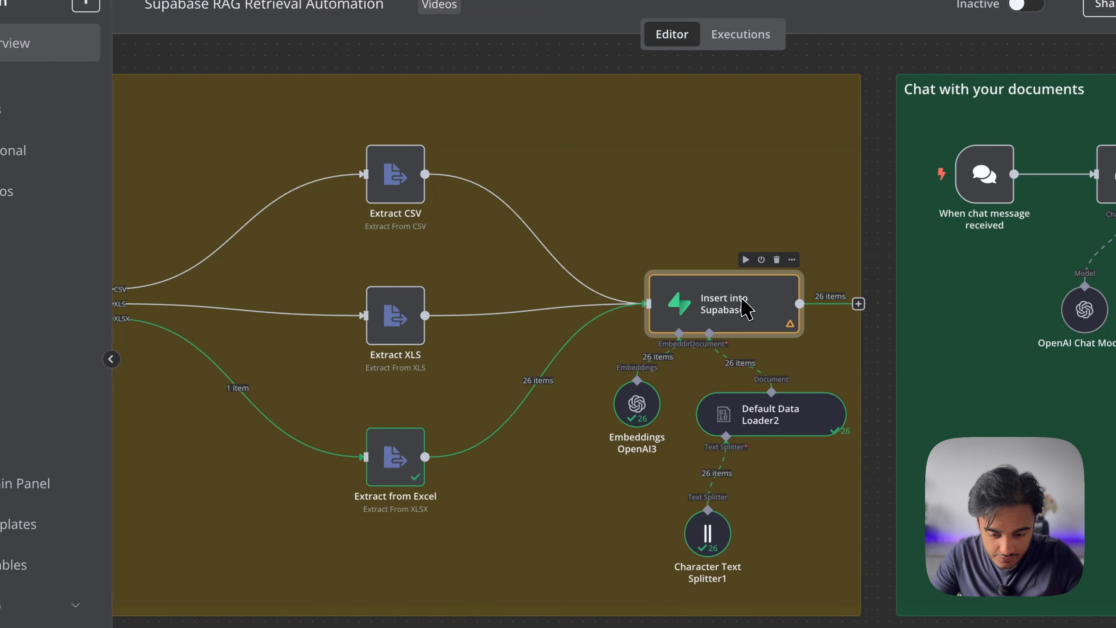
{"action": "double_click", "coordinate": [747, 304]}
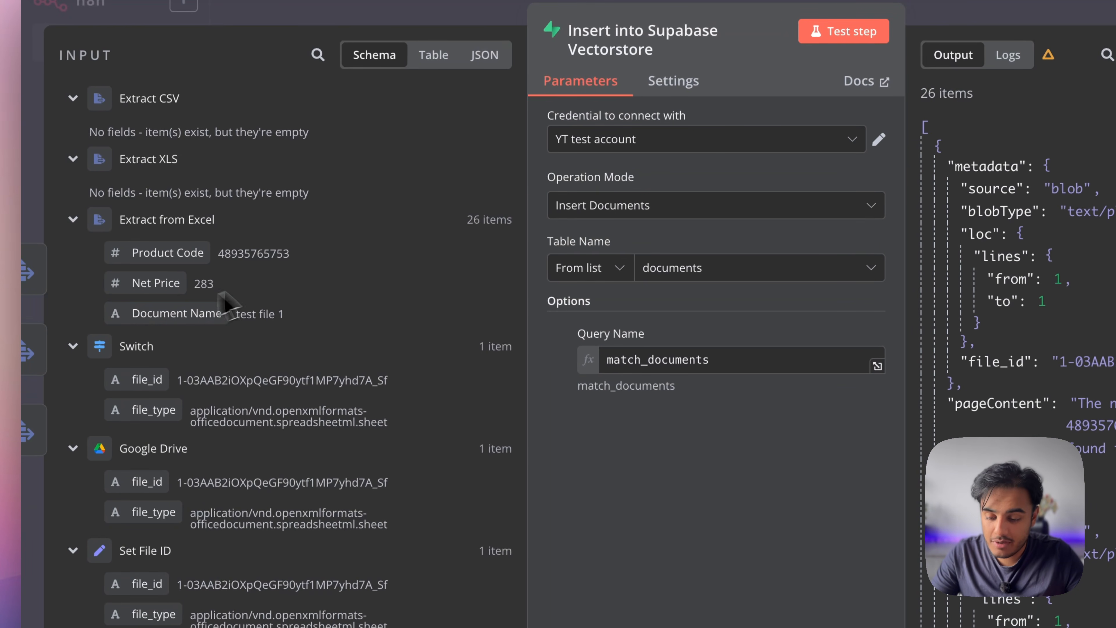
{"action": "key", "text": "Escape"}
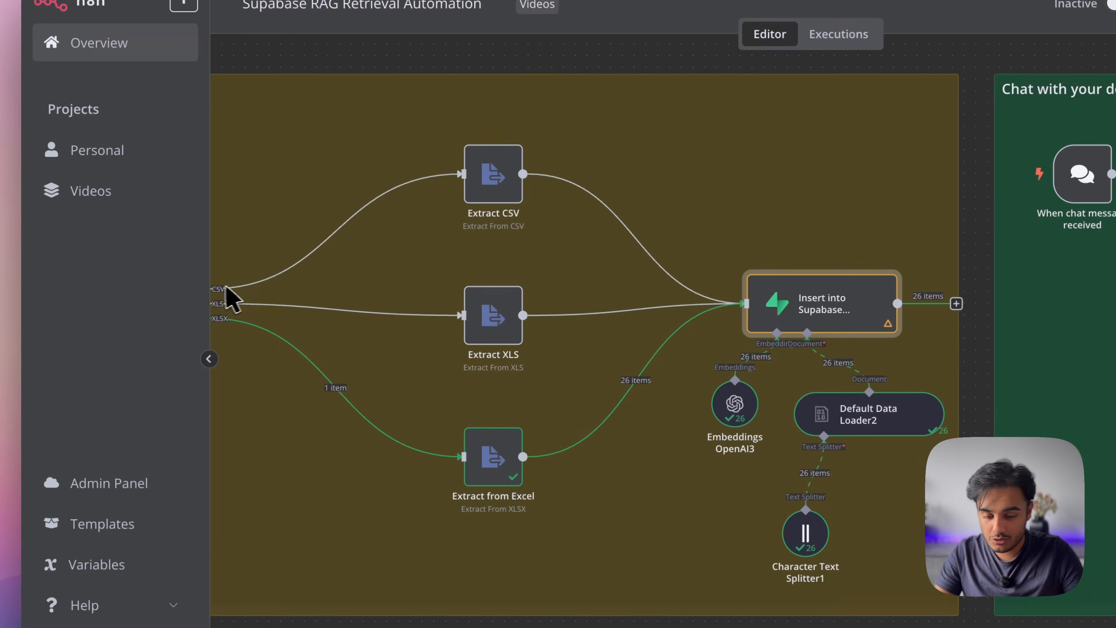
Review Default Data Loader2's Data expression, "The net price for product code …", including its Product Code part
{"action": "double_click", "coordinate": [716, 448]}
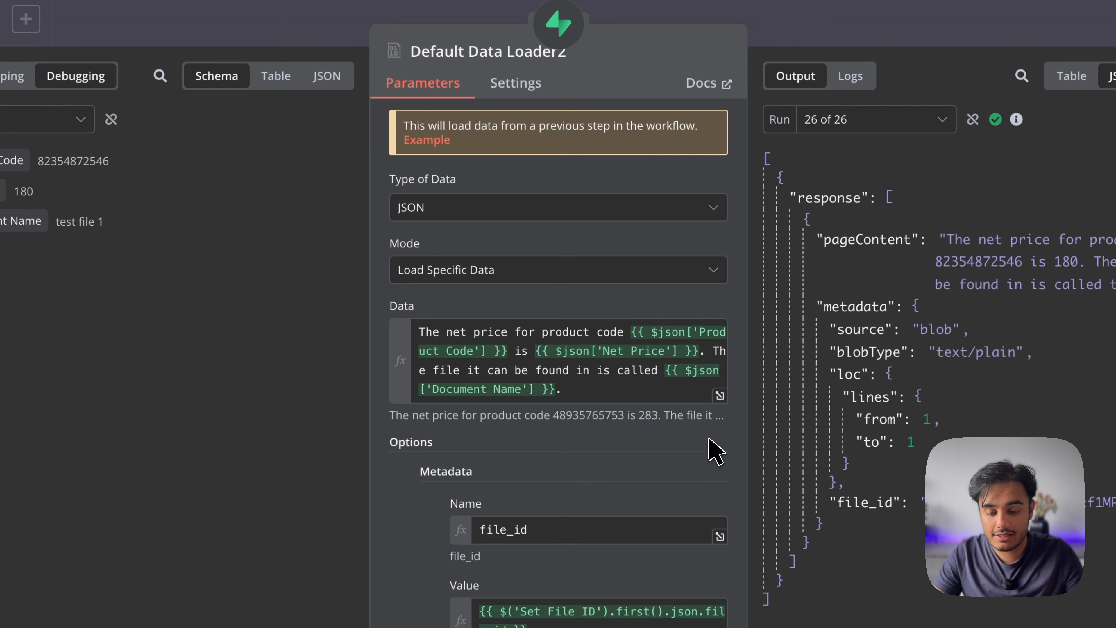
{"action": "left_click_drag", "start_coordinate": [418, 332], "coordinate": [697, 395]}
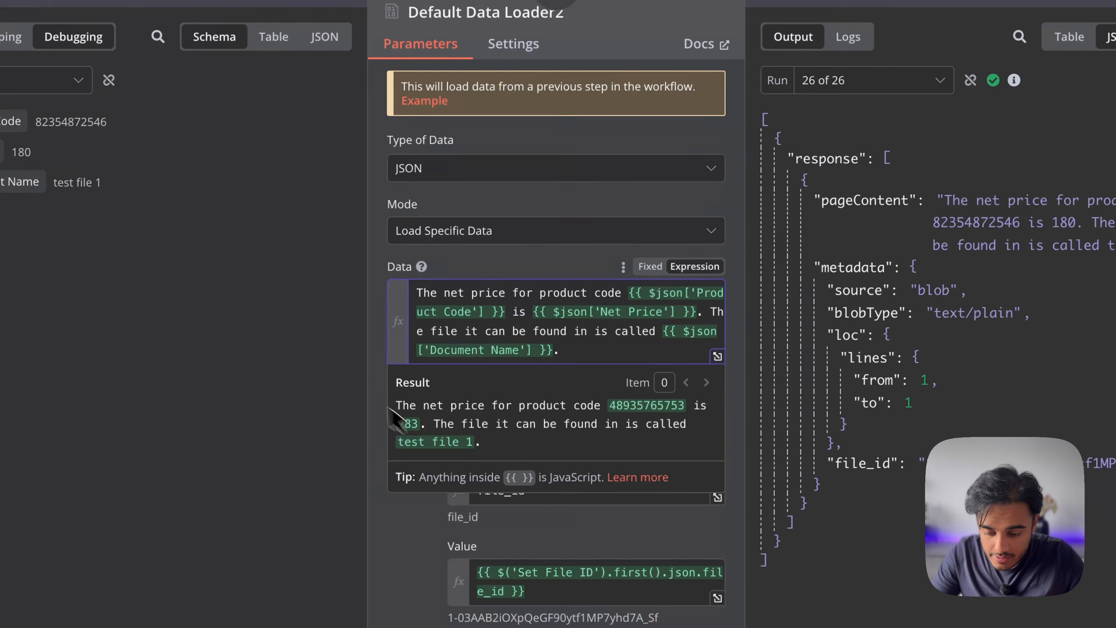
{"action": "left_click", "coordinate": [361, 372]}
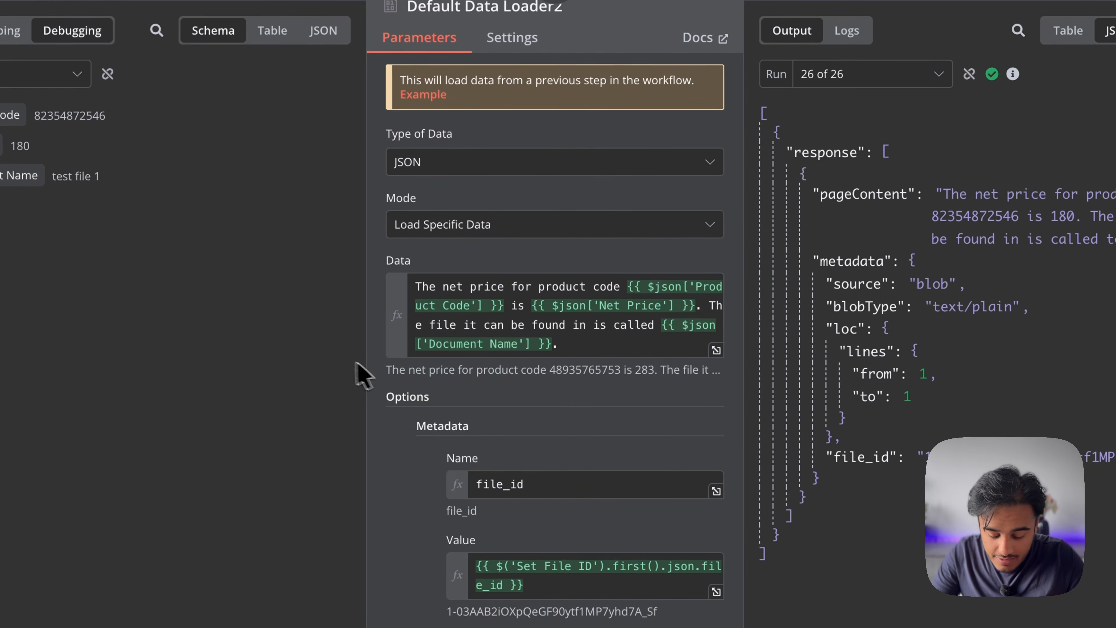
{"action": "scroll", "coordinate": [426, 501], "scroll_direction": "down", "scroll_amount": 2}
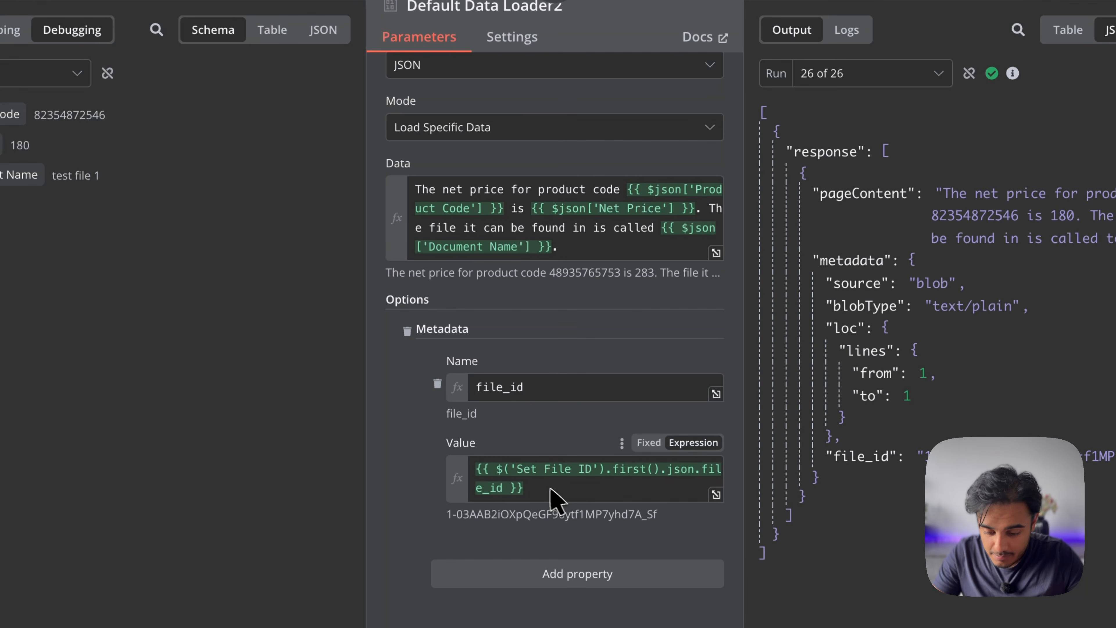
{"action": "scroll", "coordinate": [456, 461], "scroll_direction": "up", "scroll_amount": 2}
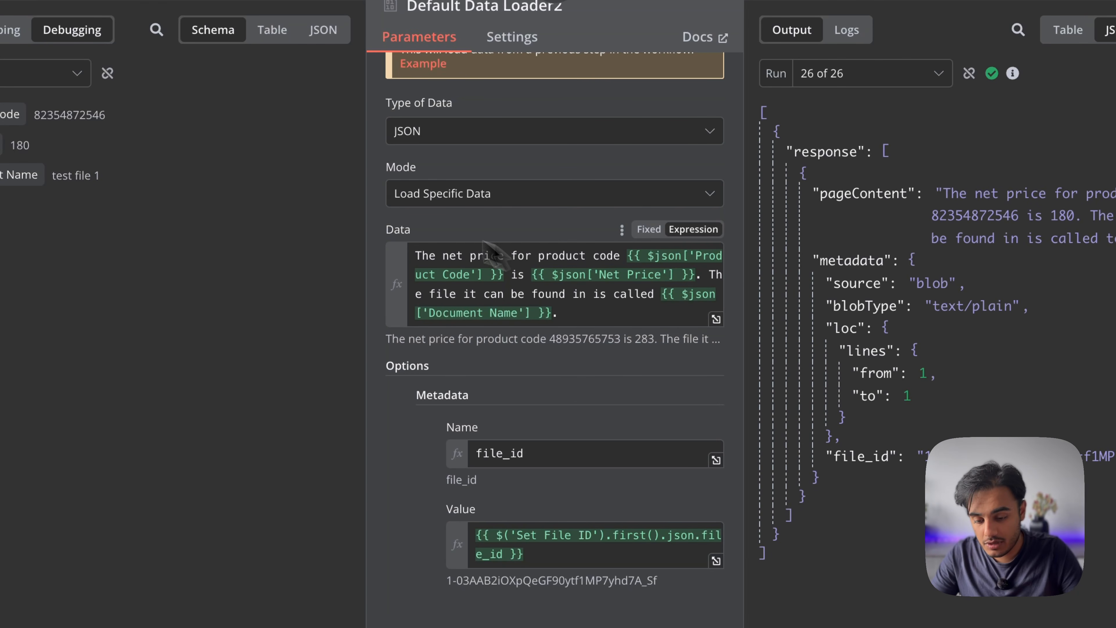
{"action": "left_click", "coordinate": [716, 319]}
{"action": "key", "text": "Escape"}
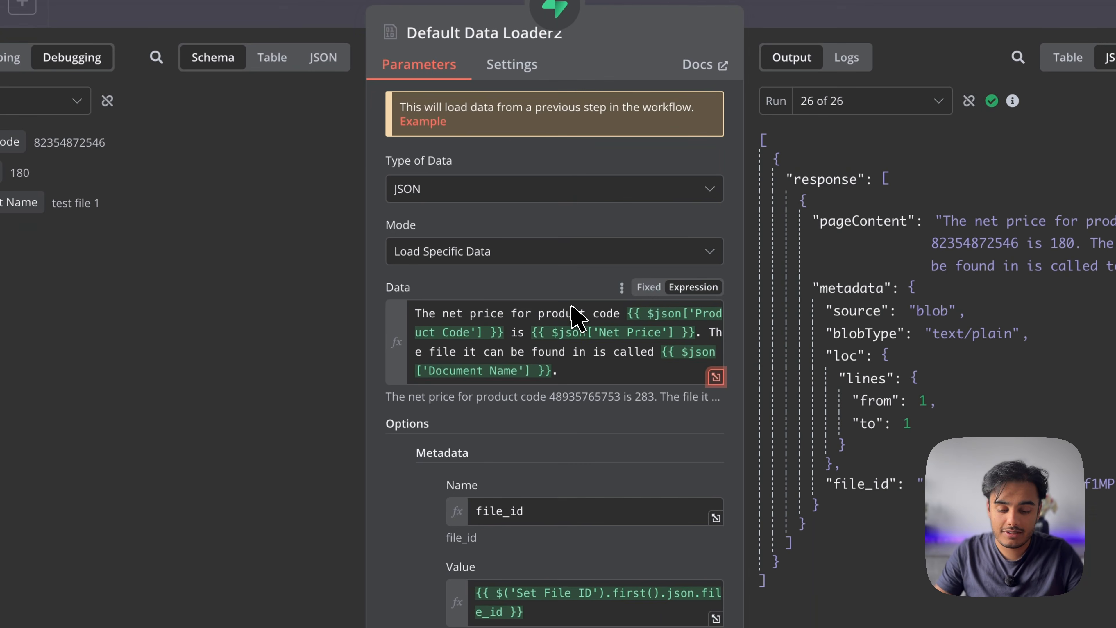
{"action": "left_click_drag", "start_coordinate": [627, 313], "coordinate": [739, 319]}
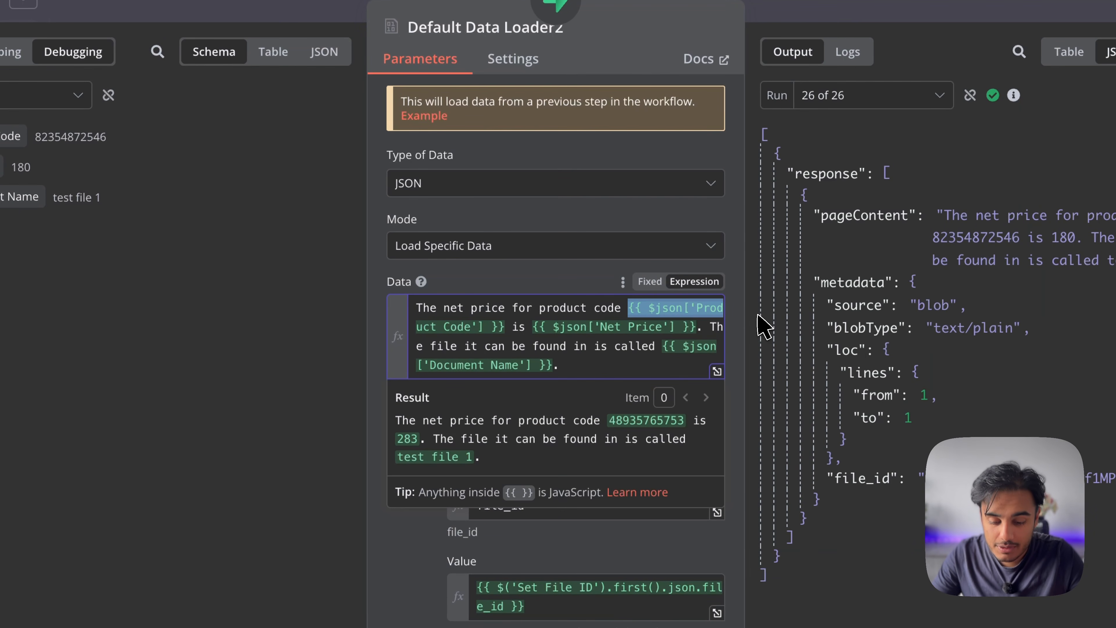
{"action": "left_click", "coordinate": [716, 371]}
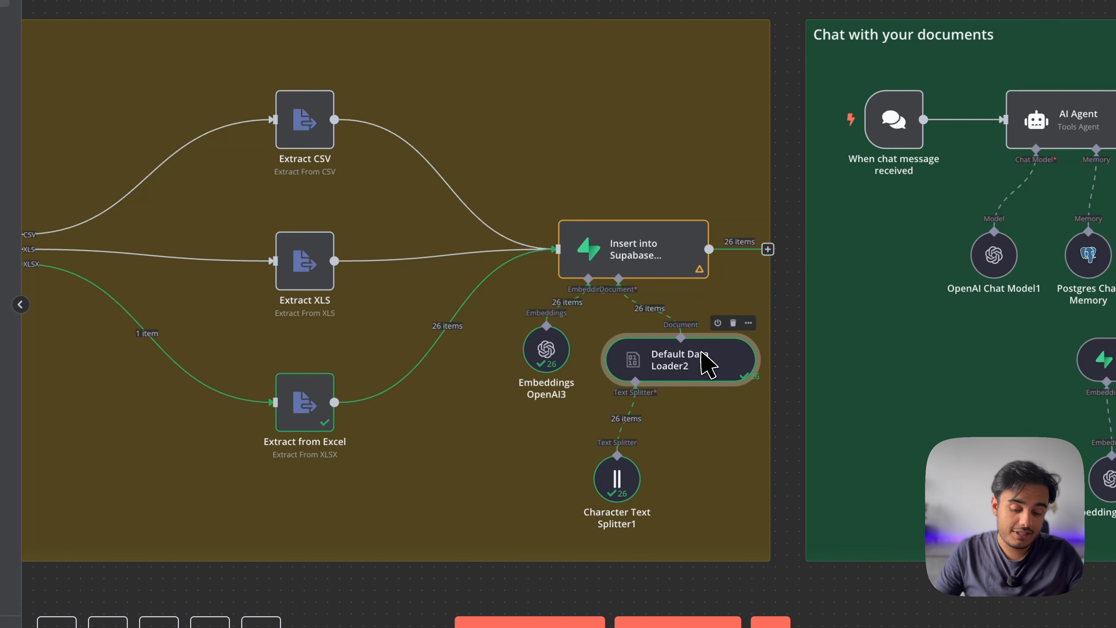
Add a new Character Text Splitter (chunk size 1000, overlap 0) to Default Data Loader2
{"action": "double_click", "coordinate": [617, 479]}
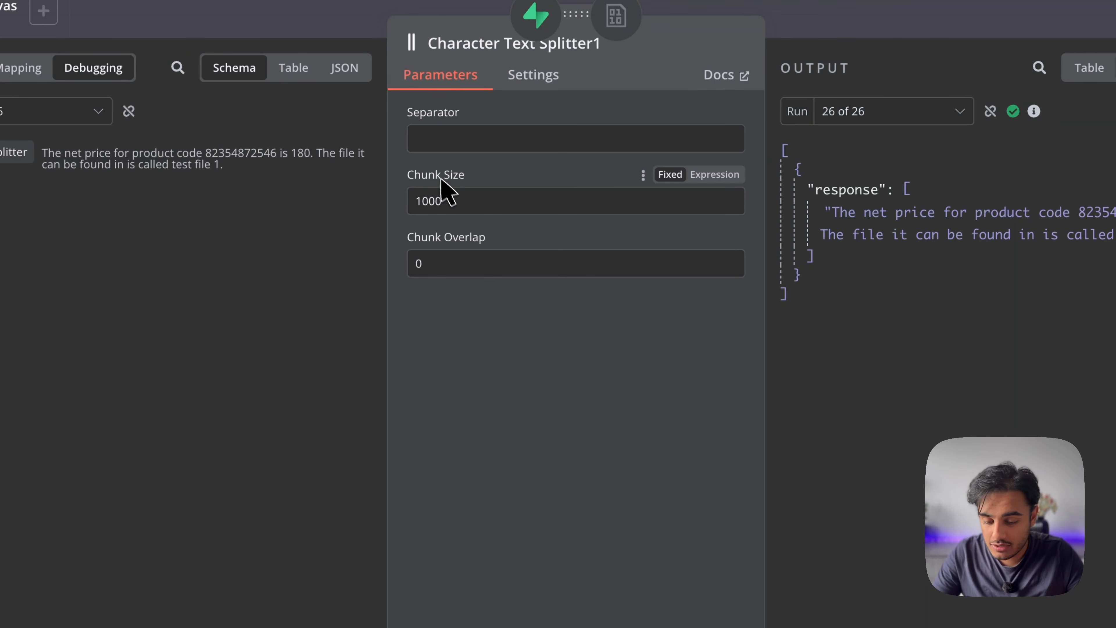
{"action": "key", "text": "Escape"}
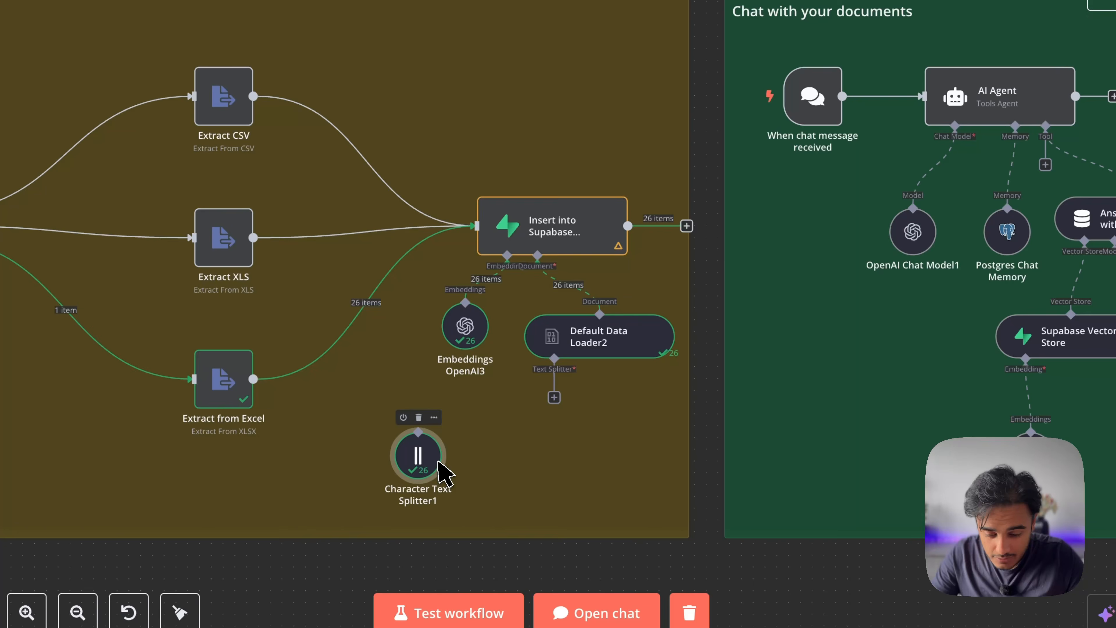
{"action": "left_click", "coordinate": [554, 397]}
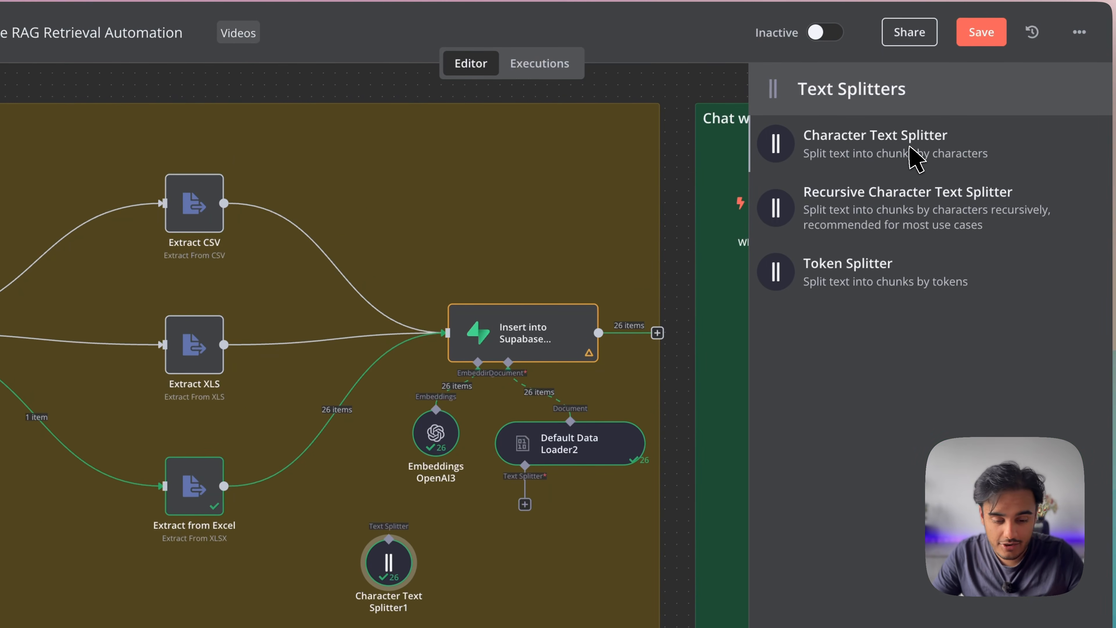
{"action": "left_click", "coordinate": [909, 154]}
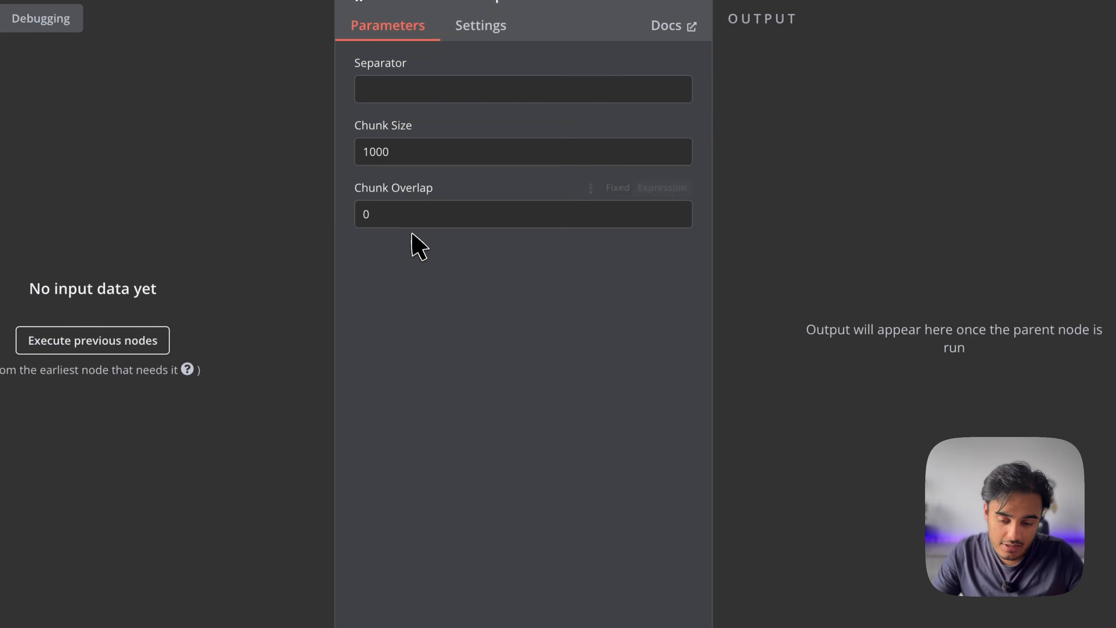
{"action": "key", "text": "Escape"}
{"action": "left_click_drag", "start_coordinate": [681, 509], "coordinate": [658, 457]}
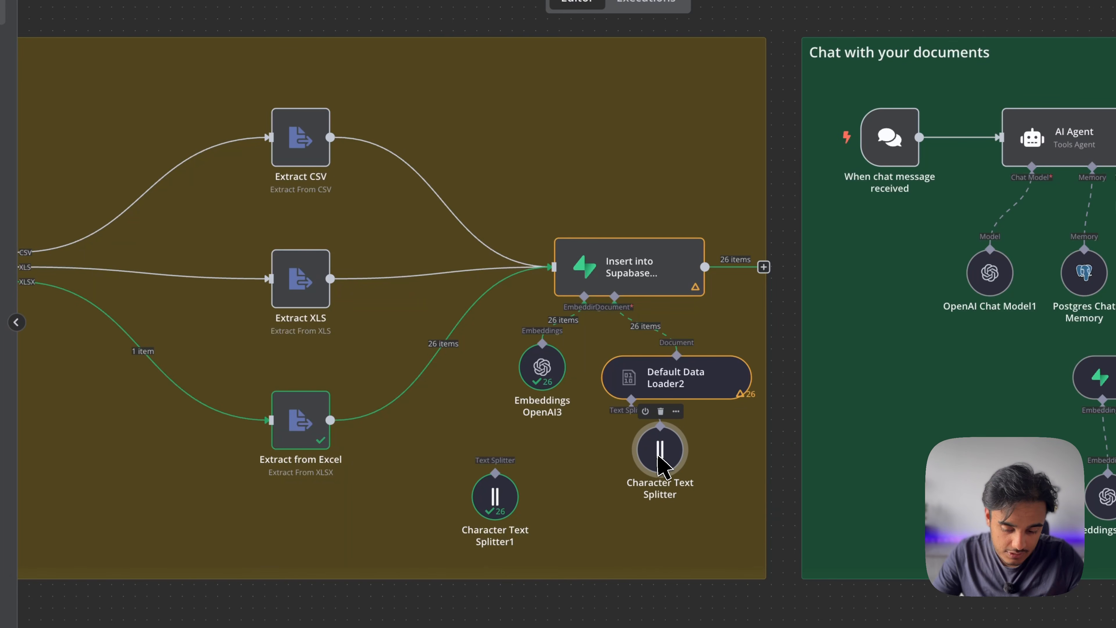
Delete the old Character Text Splitter1 and place the new splitter beneath Default Data Loader2
{"action": "double_click", "coordinate": [494, 494]}
{"action": "key", "text": "Escape"}
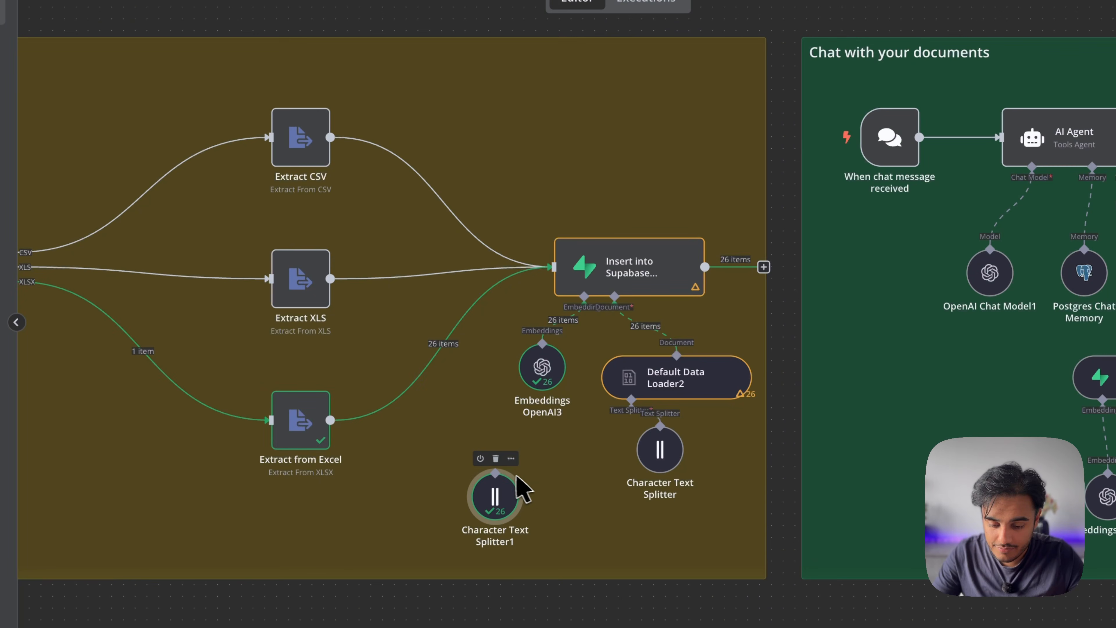
{"action": "left_click", "coordinate": [495, 458]}
{"action": "left_click_drag", "start_coordinate": [658, 465], "coordinate": [610, 487]}
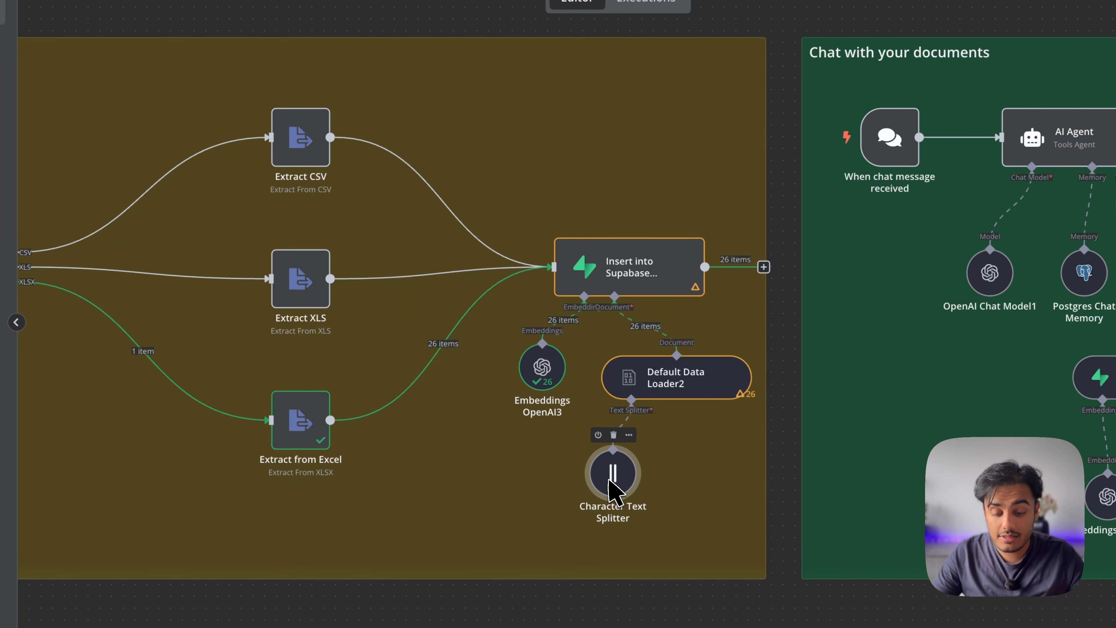
{"action": "scroll", "coordinate": [589, 462], "scroll_direction": "left", "scroll_amount": 10}
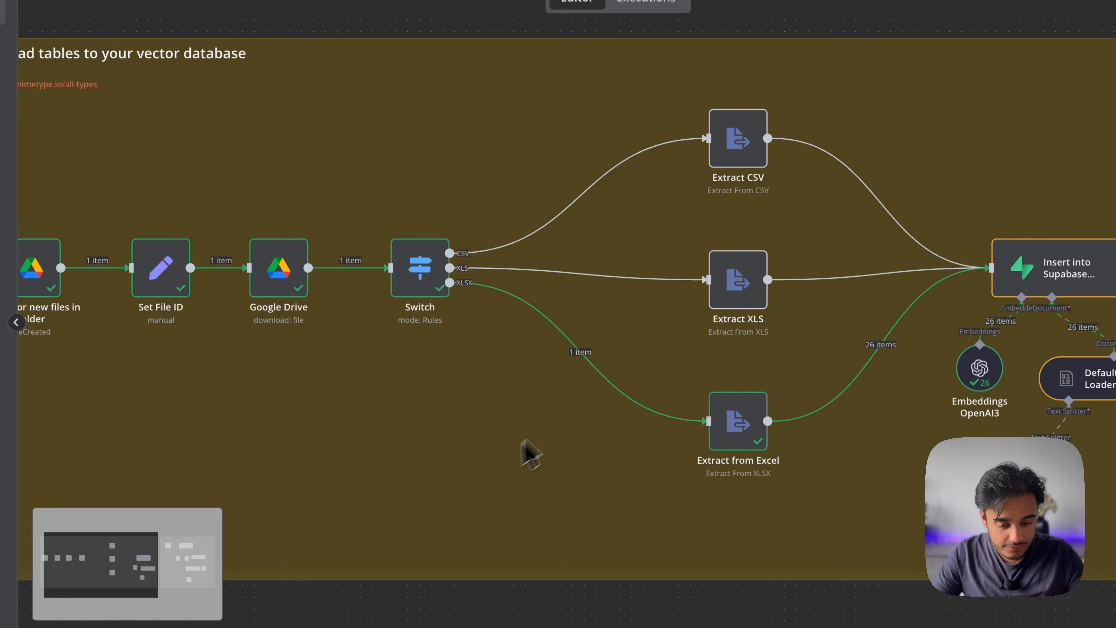
{"action": "scroll", "coordinate": [918, 484], "scroll_direction": "right", "scroll_amount": 8}
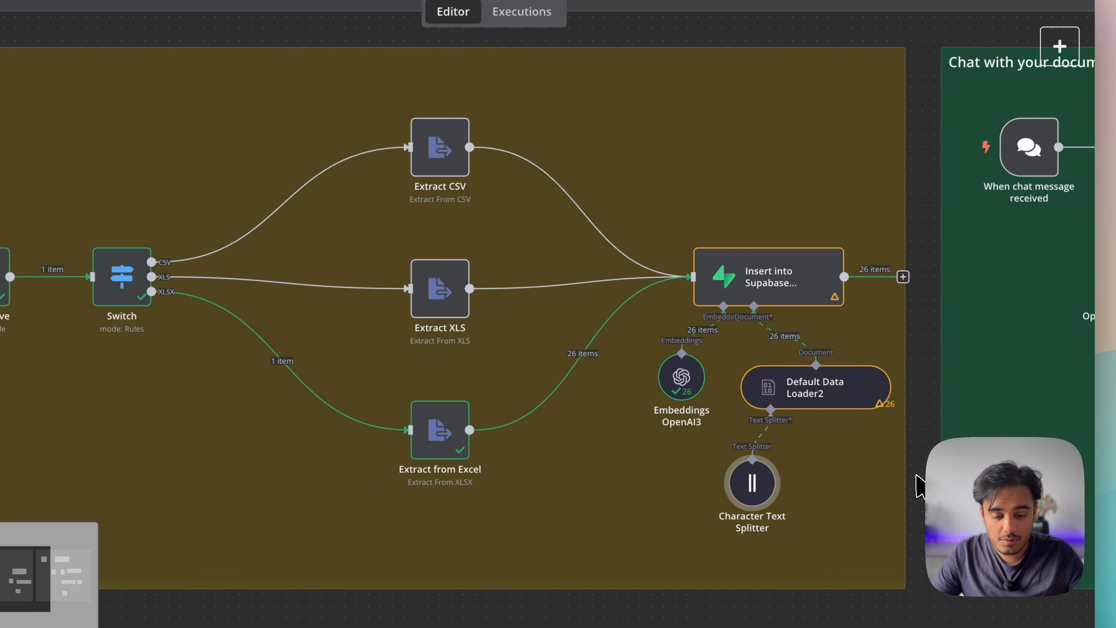
{"action": "key", "text": "1"}
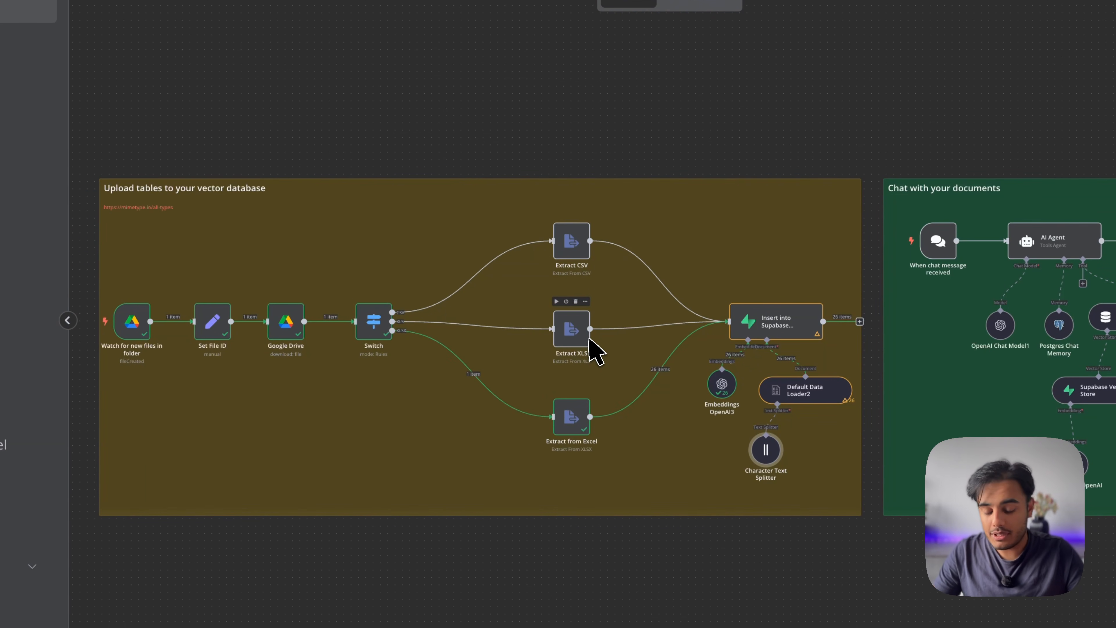
{"action": "double_click", "coordinate": [790, 325]}
{"action": "key", "text": "Escape"}
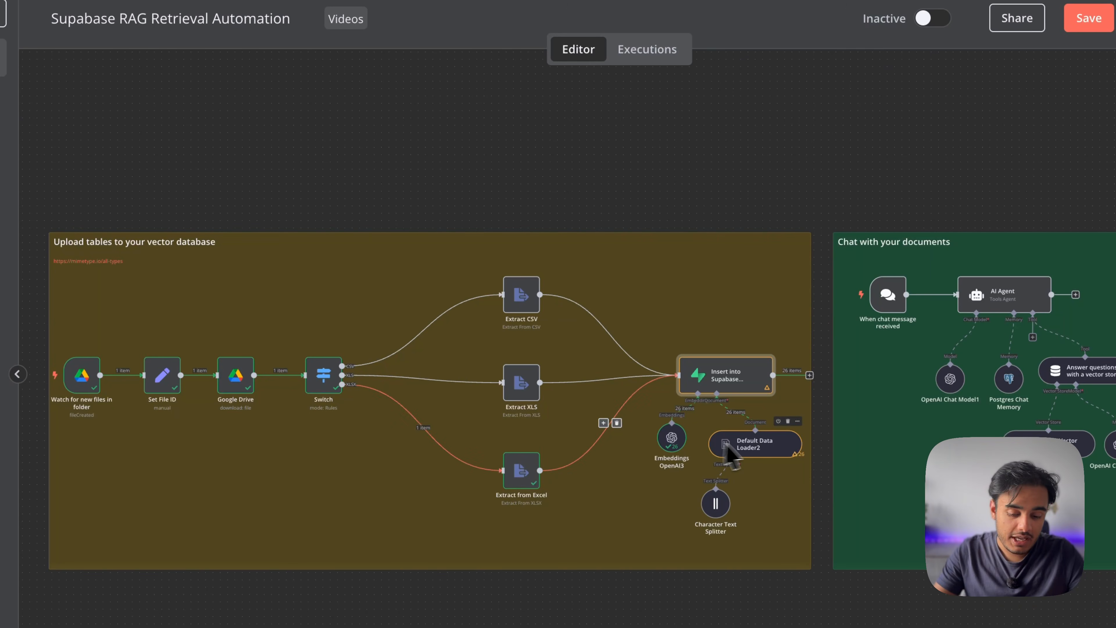
{"action": "double_click", "coordinate": [752, 445]}
{"action": "key", "text": "Escape"}
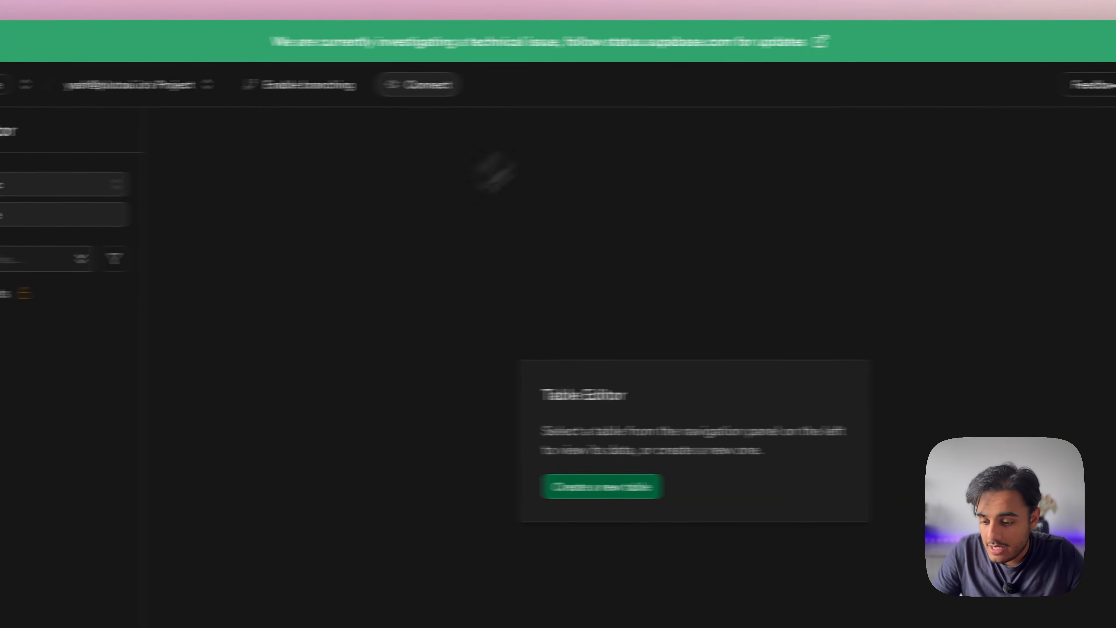
Open the rows of the Supabase documents table
{"action": "mouse_move", "coordinate": [86, 159]}
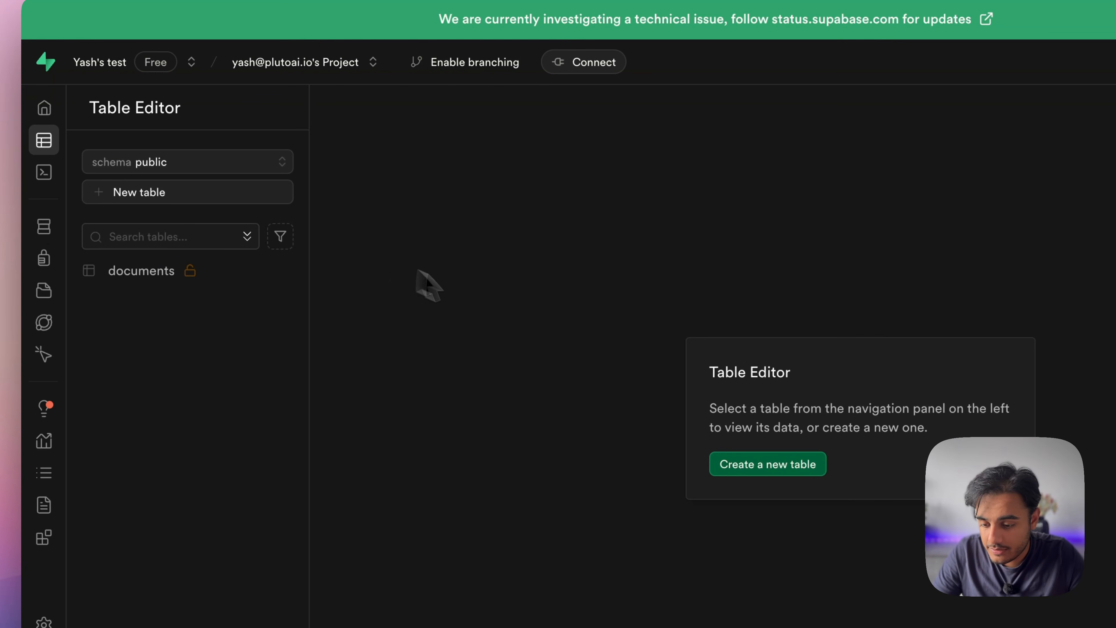
{"action": "left_click", "coordinate": [144, 272]}
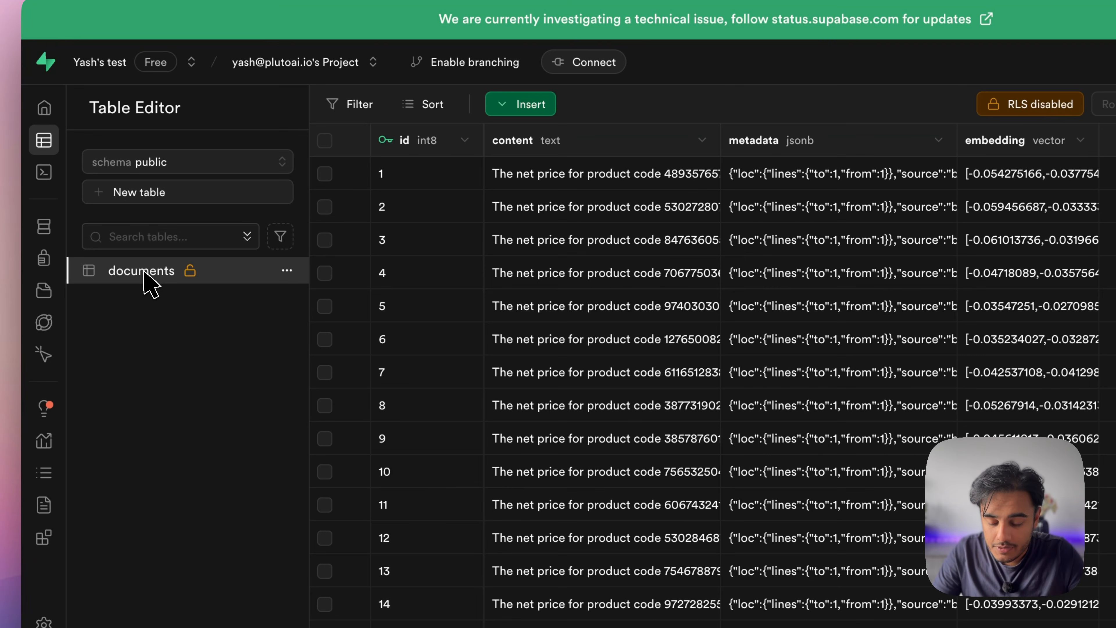
{"action": "scroll", "coordinate": [540, 402], "scroll_direction": "down", "scroll_amount": 3}
{"action": "scroll", "coordinate": [543, 414], "scroll_direction": "up", "scroll_amount": 5}
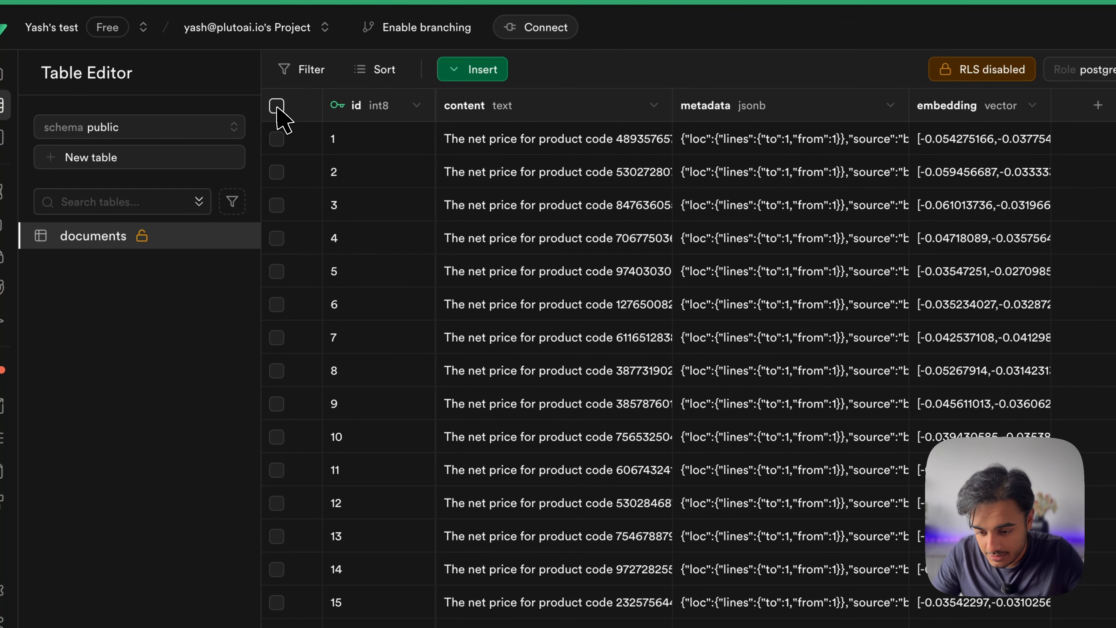
Select all 26 rows, delete them, and refresh the page to confirm the table is empty
{"action": "left_click", "coordinate": [276, 105]}
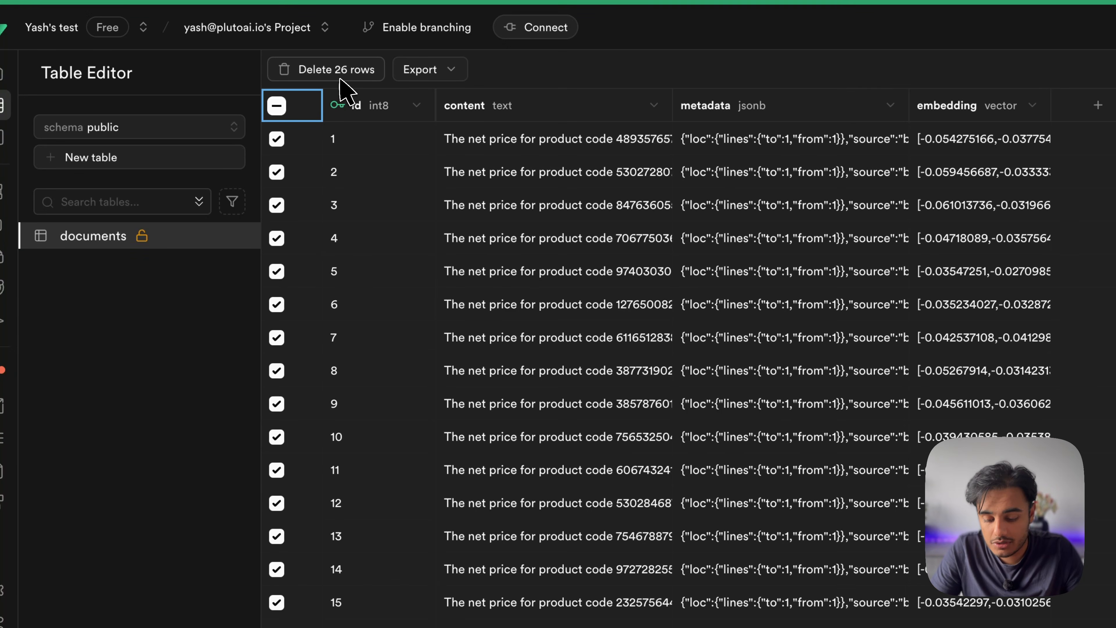
{"action": "scroll", "coordinate": [553, 491], "scroll_direction": "down", "scroll_amount": 5}
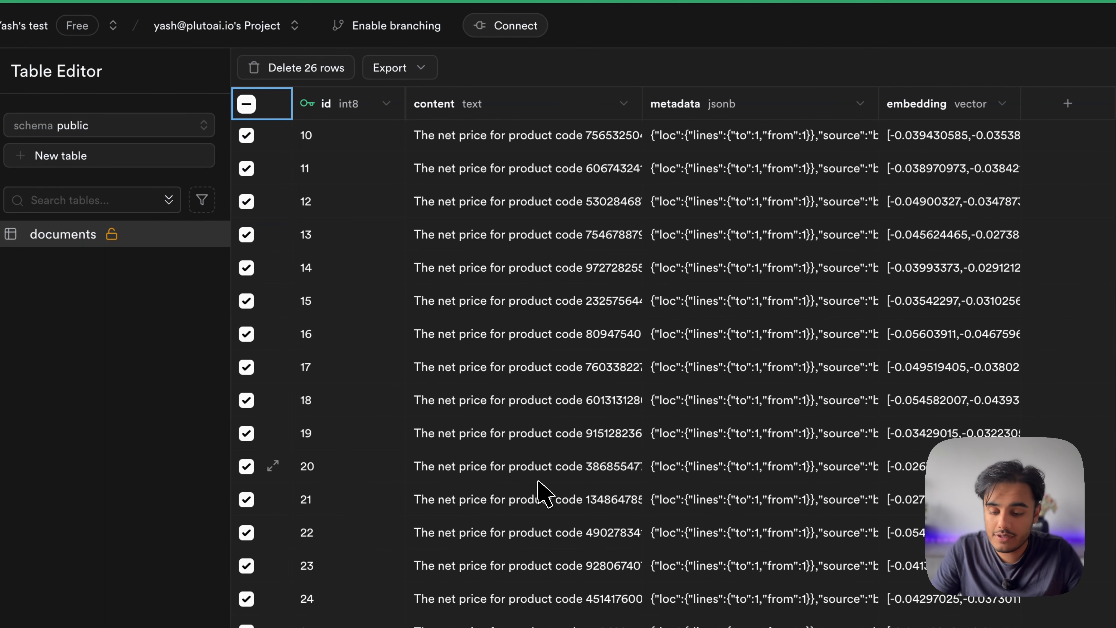
{"action": "scroll", "coordinate": [545, 492], "scroll_direction": "up", "scroll_amount": 5}
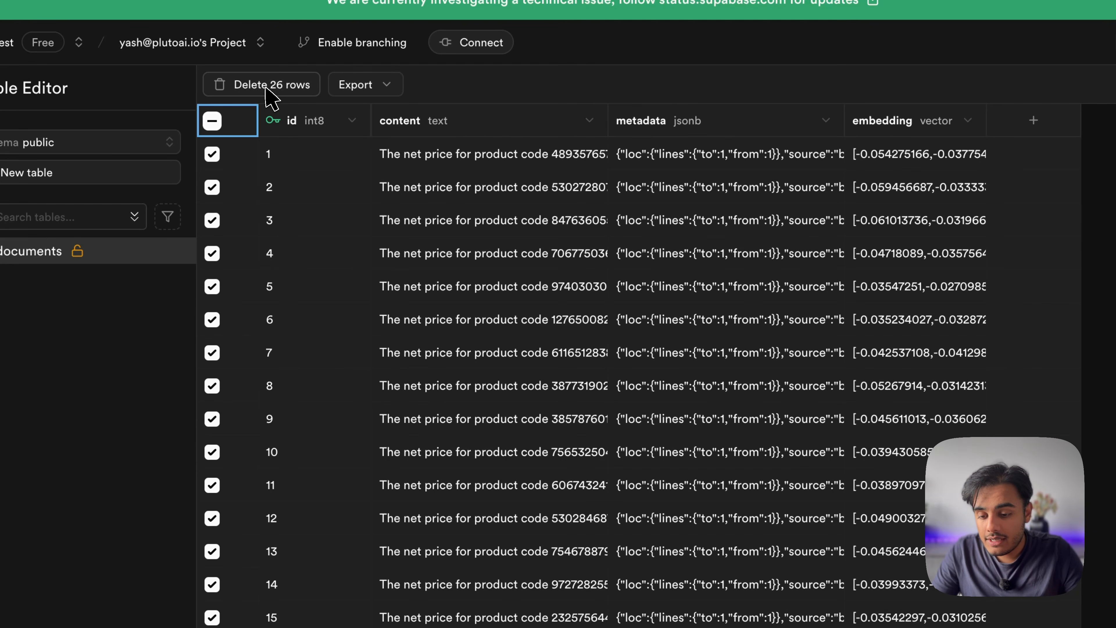
{"action": "left_click", "coordinate": [269, 93]}
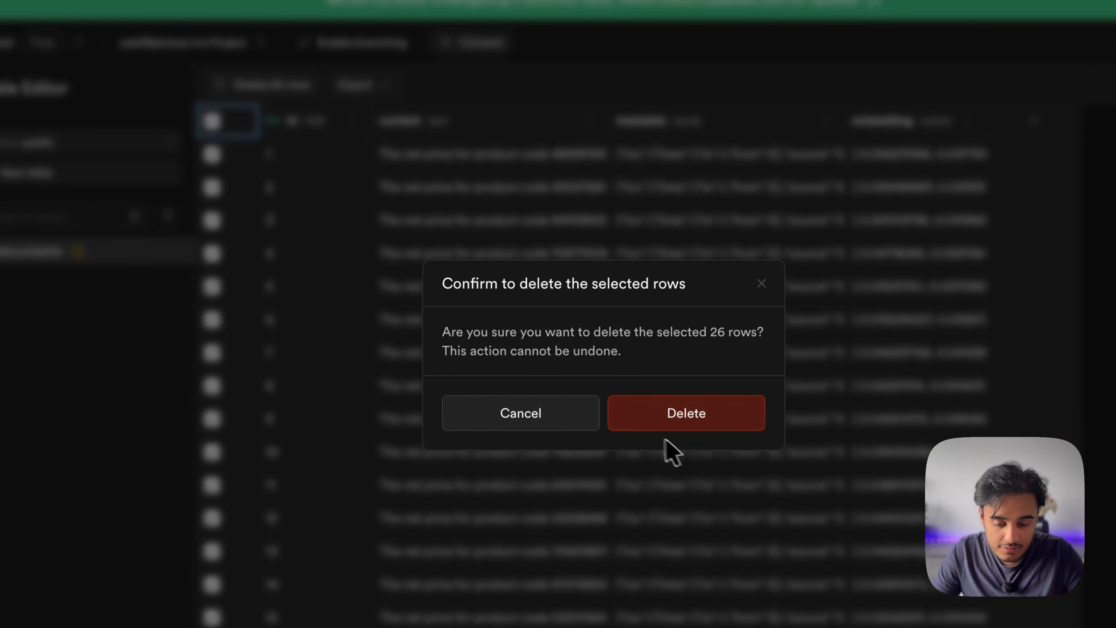
{"action": "left_click", "coordinate": [699, 424]}
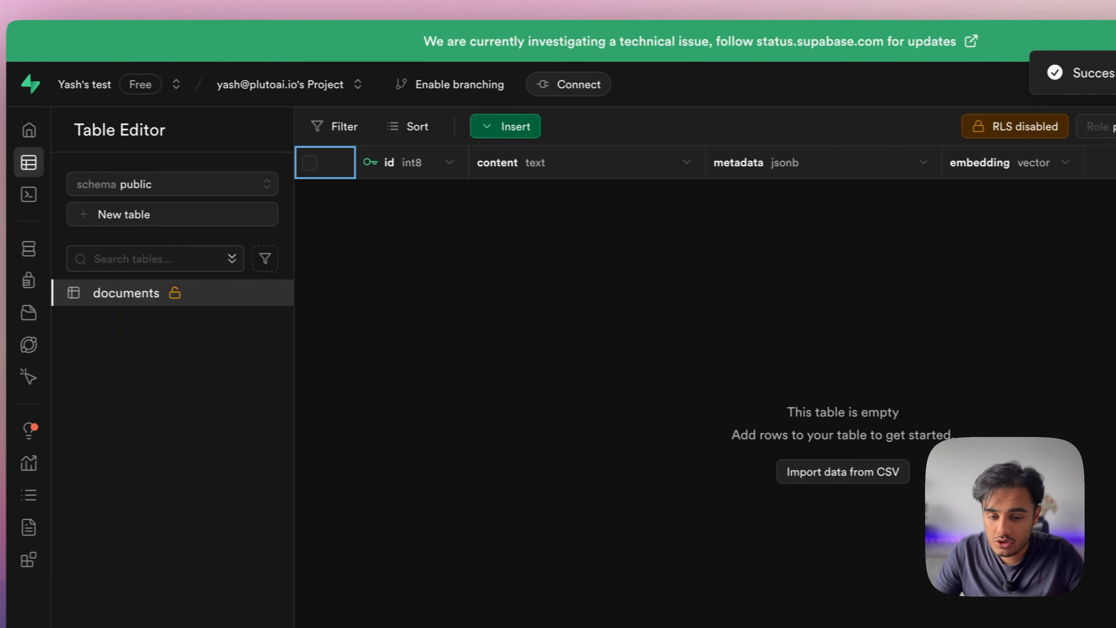
{"action": "key", "text": "super+r"}
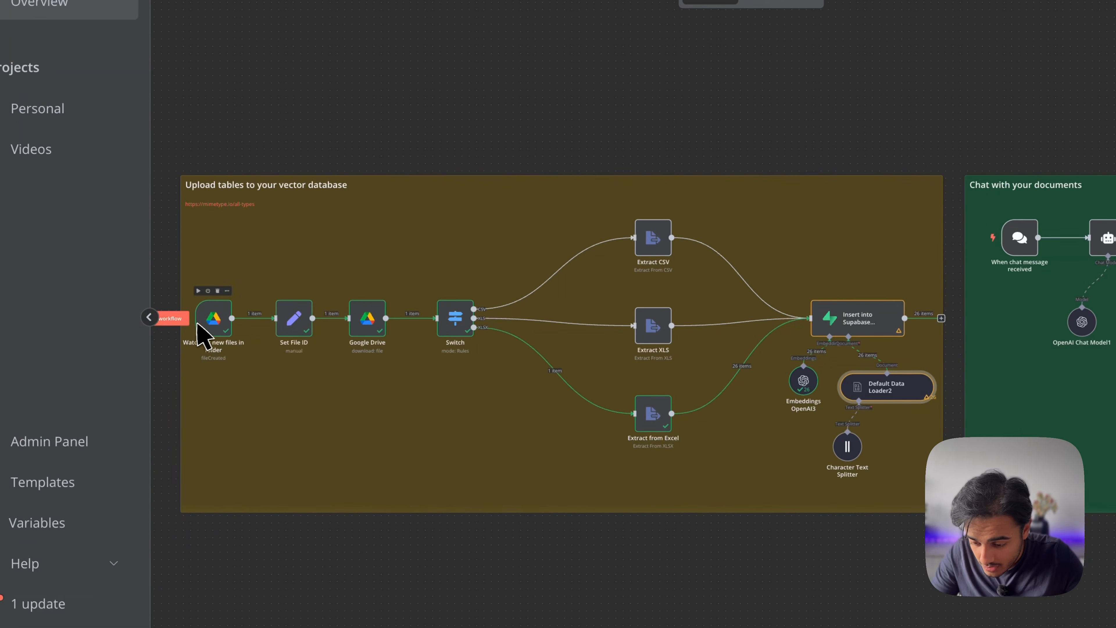
Test-run the upload workflow so every node, including Insert into Supabase, finishes with 26 items
{"action": "scroll", "coordinate": [217, 281], "scroll_direction": "up", "scroll_amount": 5}
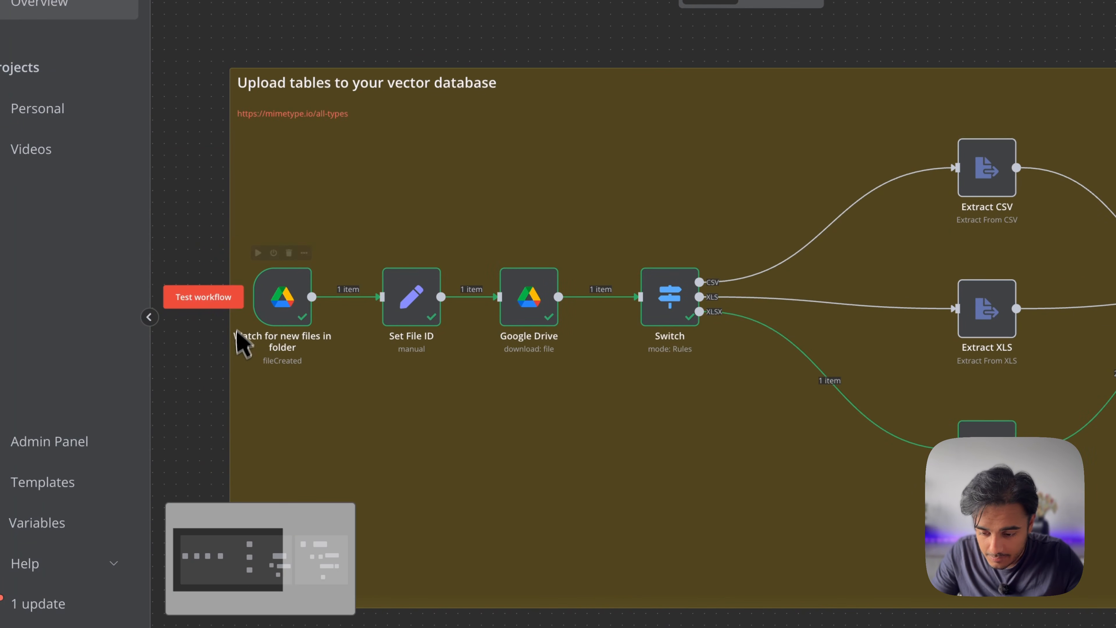
{"action": "left_click", "coordinate": [229, 301]}
{"action": "scroll", "coordinate": [590, 411], "scroll_direction": "right", "scroll_amount": 3}
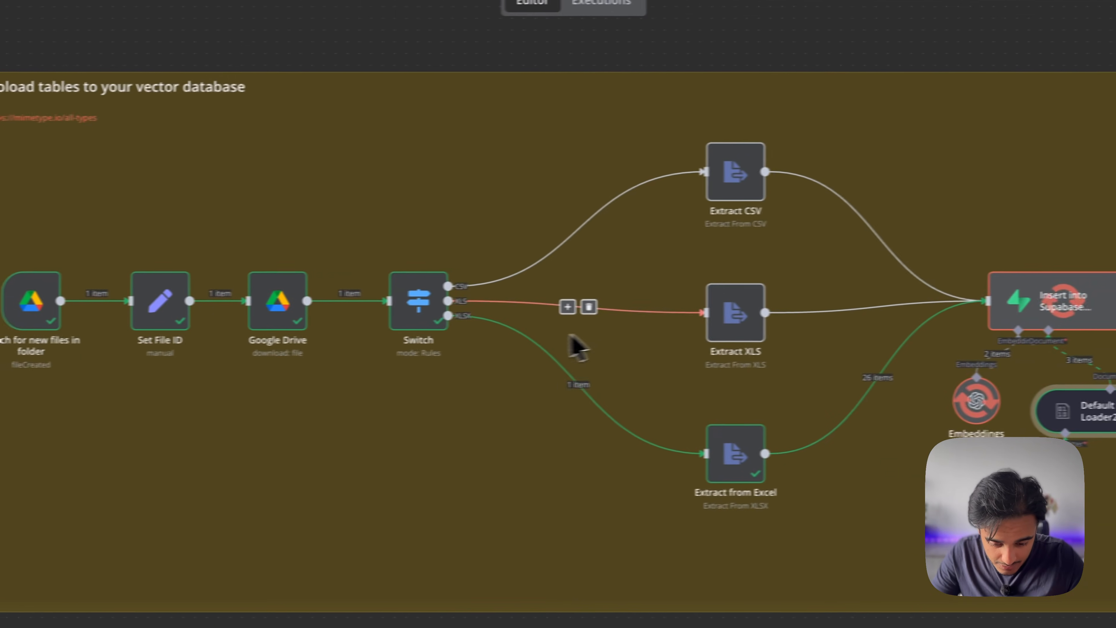
{"action": "scroll", "coordinate": [772, 463], "scroll_direction": "right", "scroll_amount": 3}
{"action": "scroll", "coordinate": [792, 465], "scroll_direction": "left", "scroll_amount": 3}
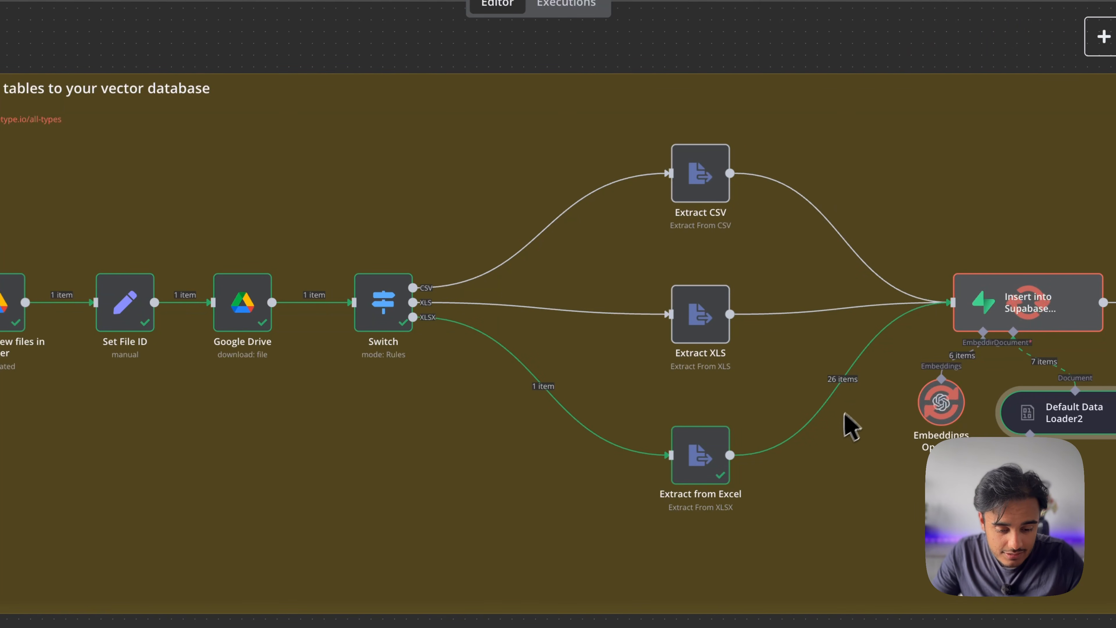
{"action": "scroll", "coordinate": [852, 420], "scroll_direction": "right", "scroll_amount": 8}
{"action": "scroll", "coordinate": [852, 420], "scroll_direction": "down", "scroll_amount": 2}
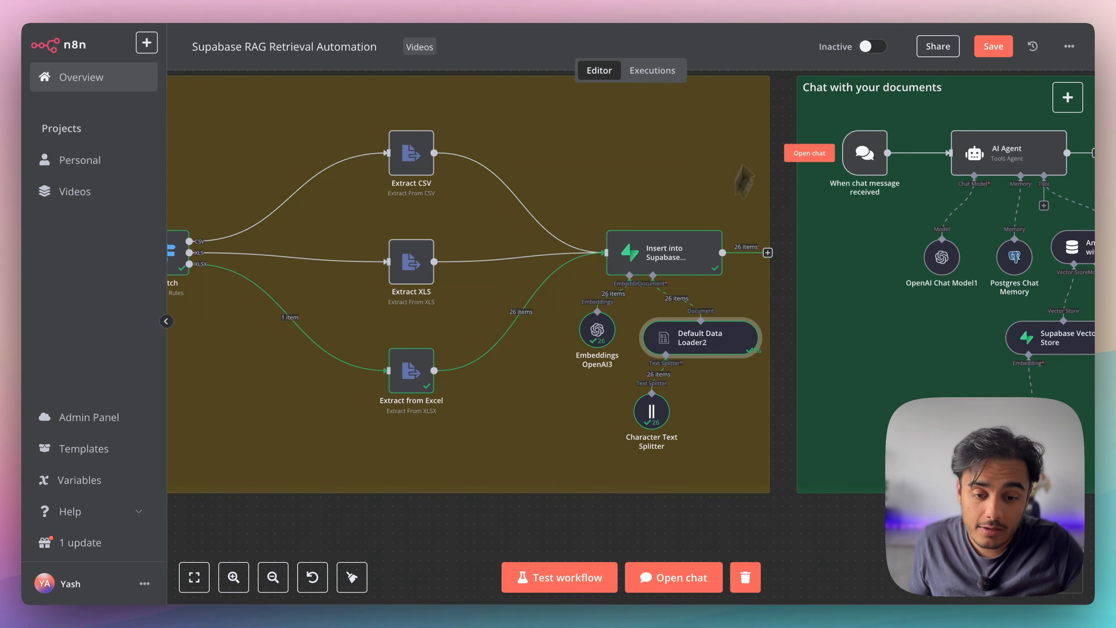
Widen the content and embedding columns in the documents table and inspect row 27's content
{"action": "key", "text": "ctrl+Tab"}
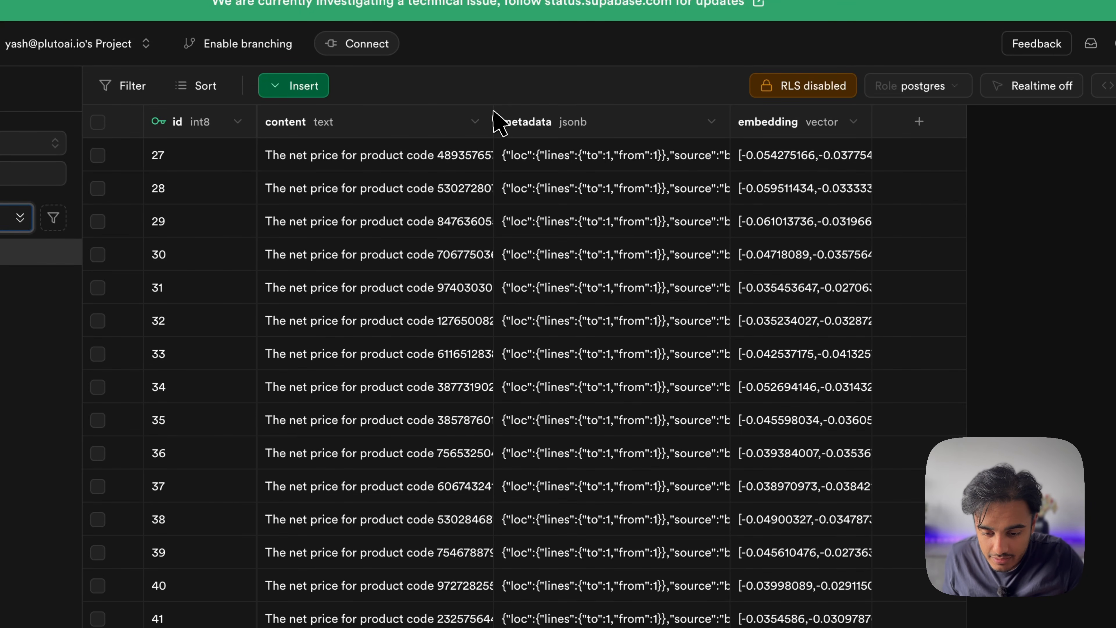
{"action": "left_click_drag", "start_coordinate": [496, 121], "coordinate": [641, 122]}
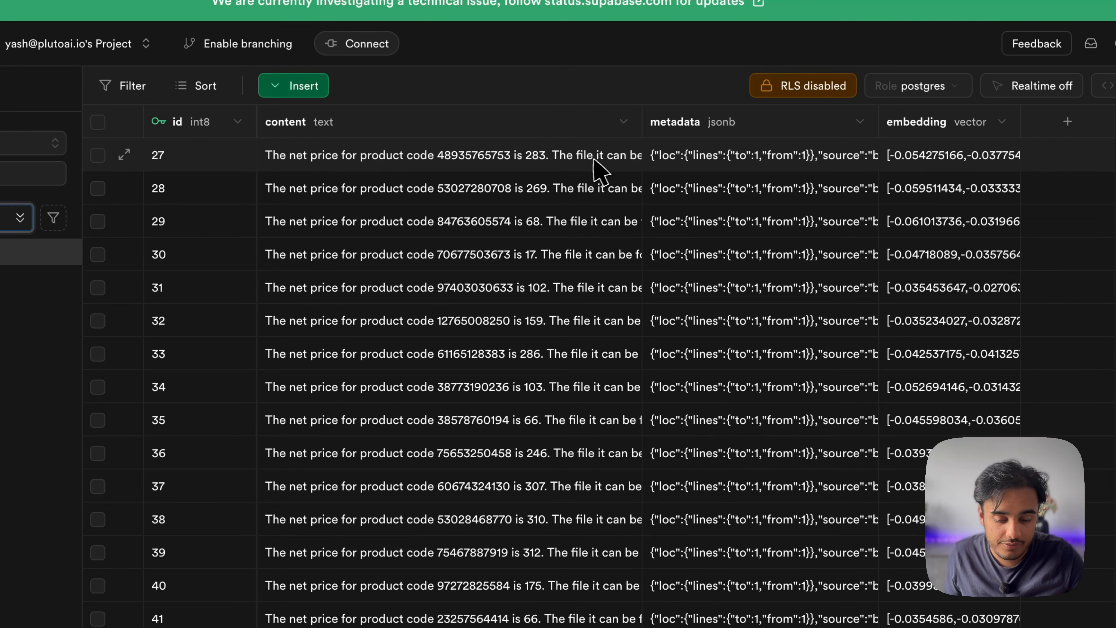
{"action": "left_click", "coordinate": [583, 162]}
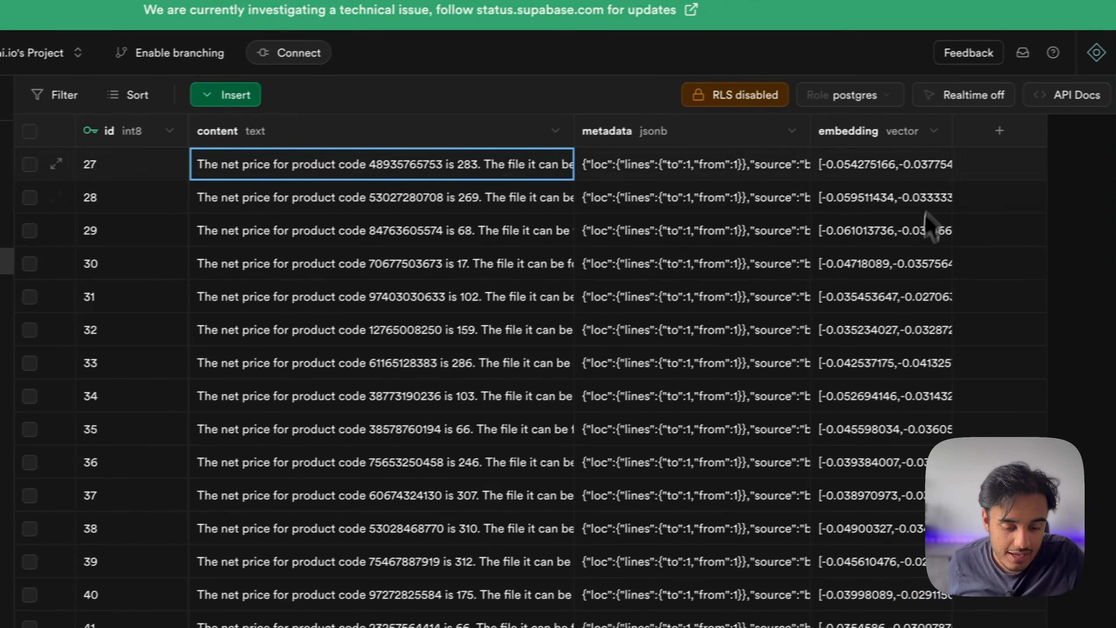
{"action": "left_click_drag", "start_coordinate": [952, 137], "coordinate": [1059, 137]}
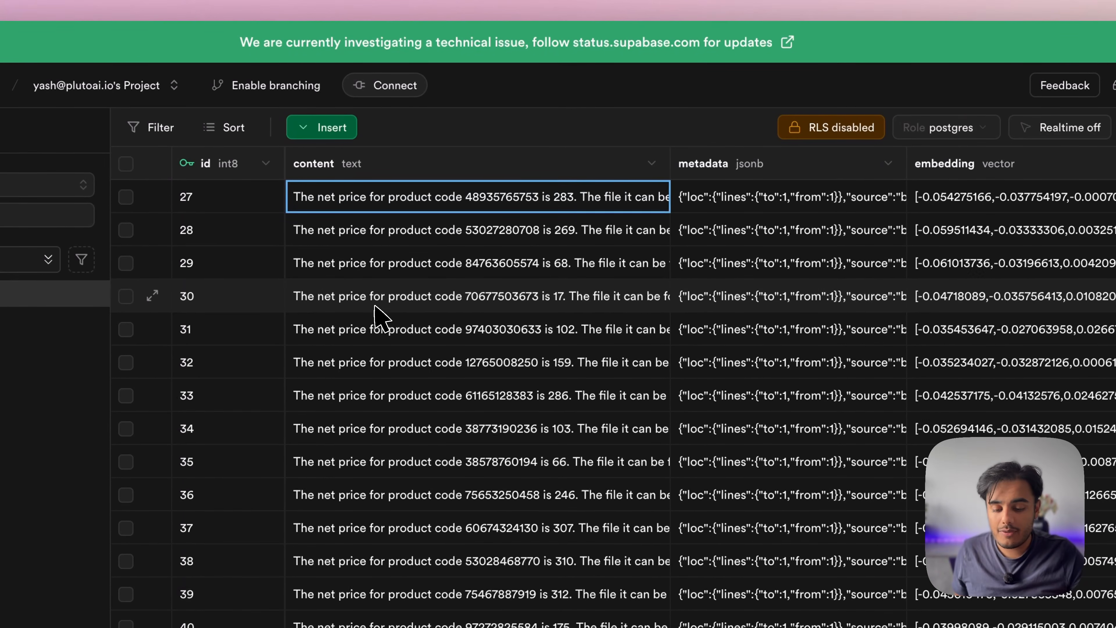
{"action": "scroll", "coordinate": [379, 315], "scroll_direction": "down", "scroll_amount": 5}
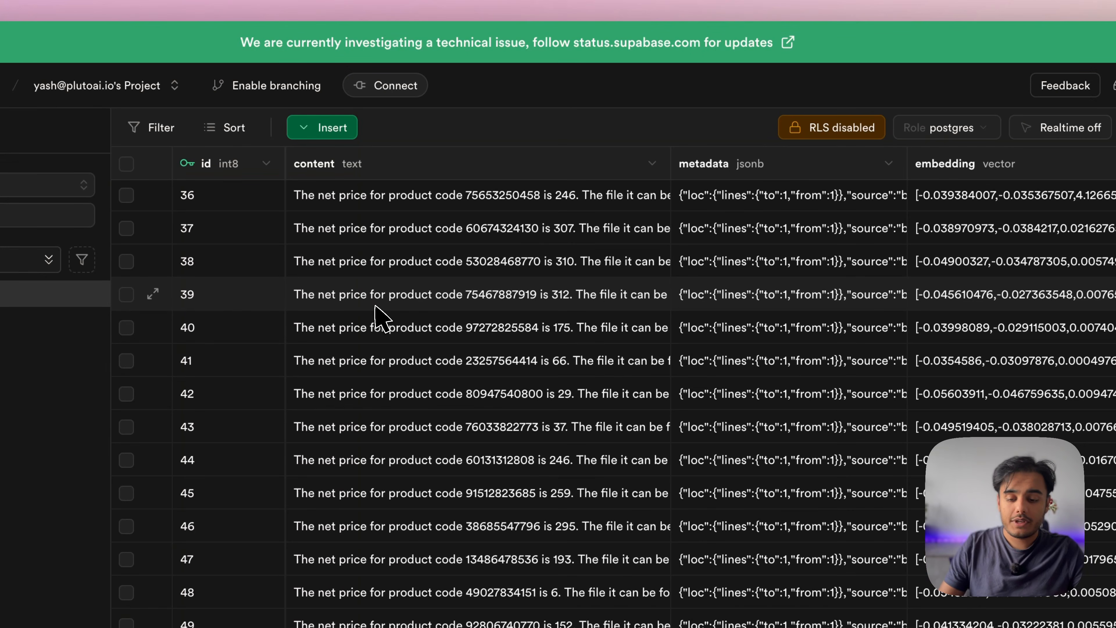
{"action": "scroll", "coordinate": [379, 316], "scroll_direction": "up", "scroll_amount": 5}
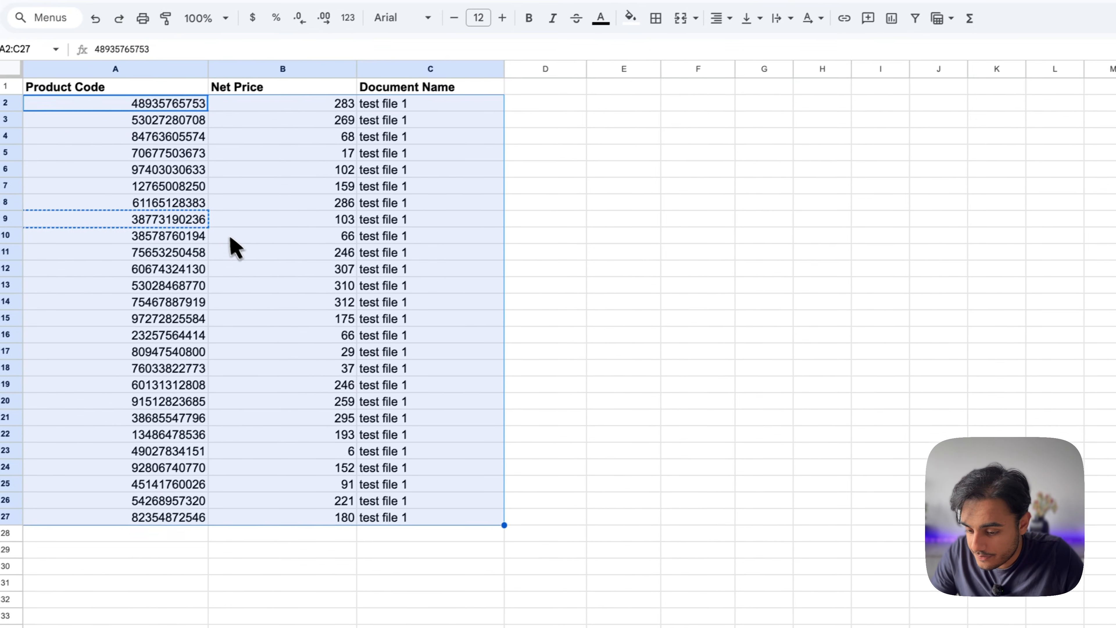
{"action": "left_click", "coordinate": [233, 232]}
{"action": "left_click", "coordinate": [176, 365]}
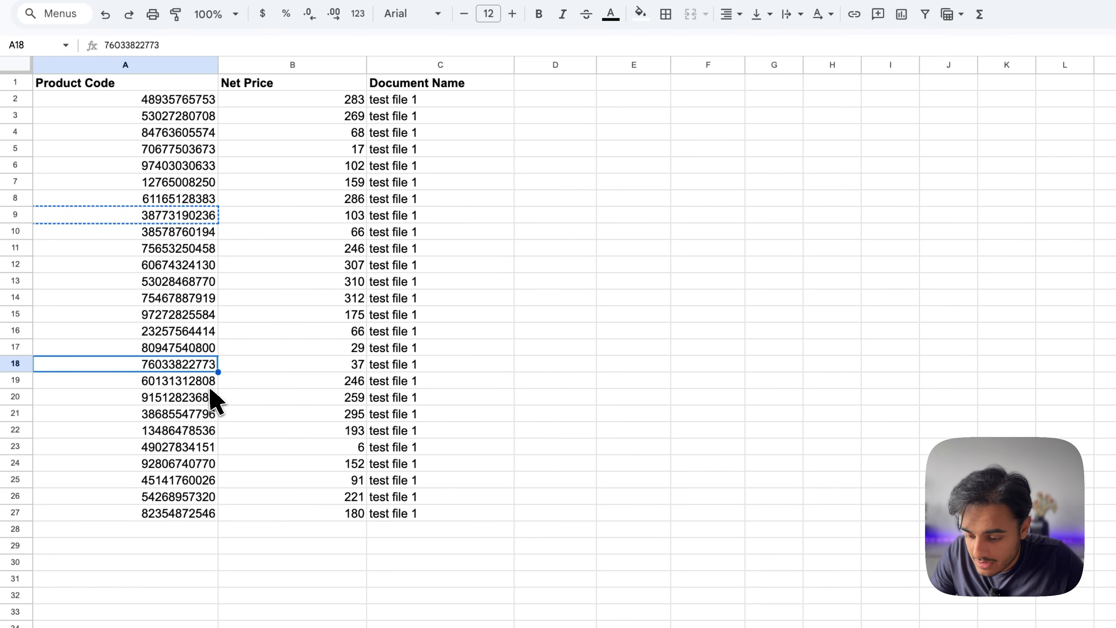
{"action": "key", "text": "ctrl+c"}
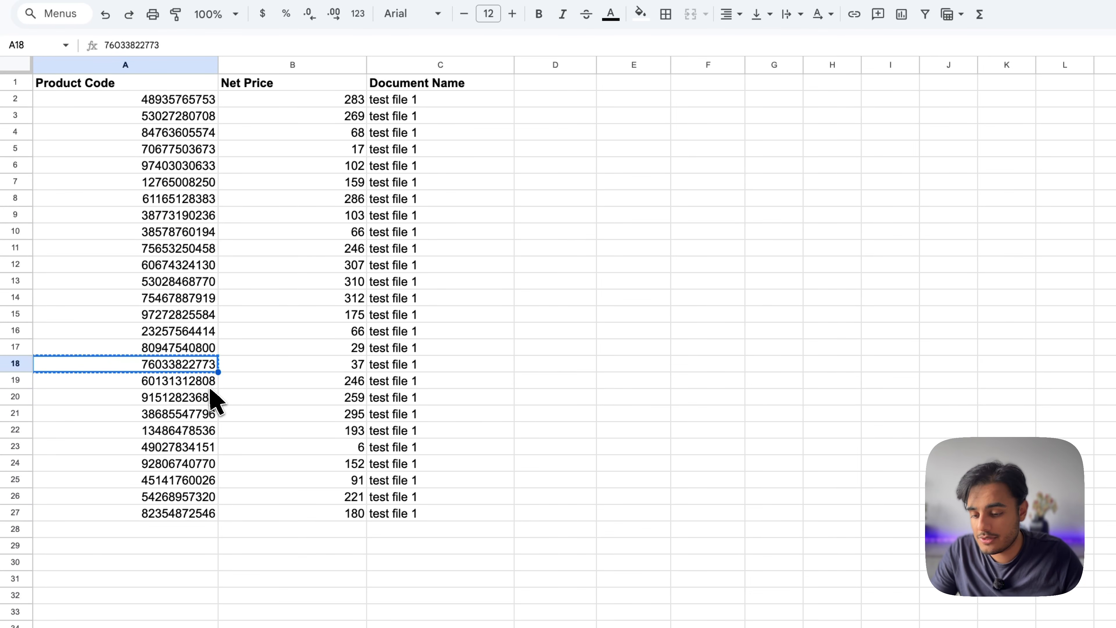
{"action": "left_click", "coordinate": [323, 367]}
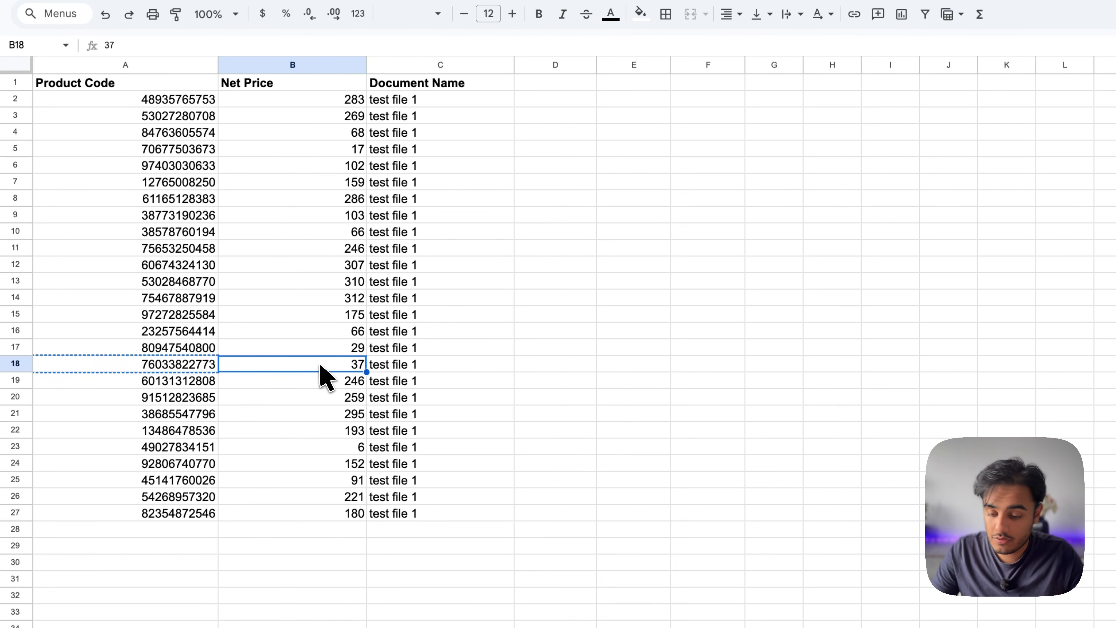
{"action": "left_click", "coordinate": [176, 368]}
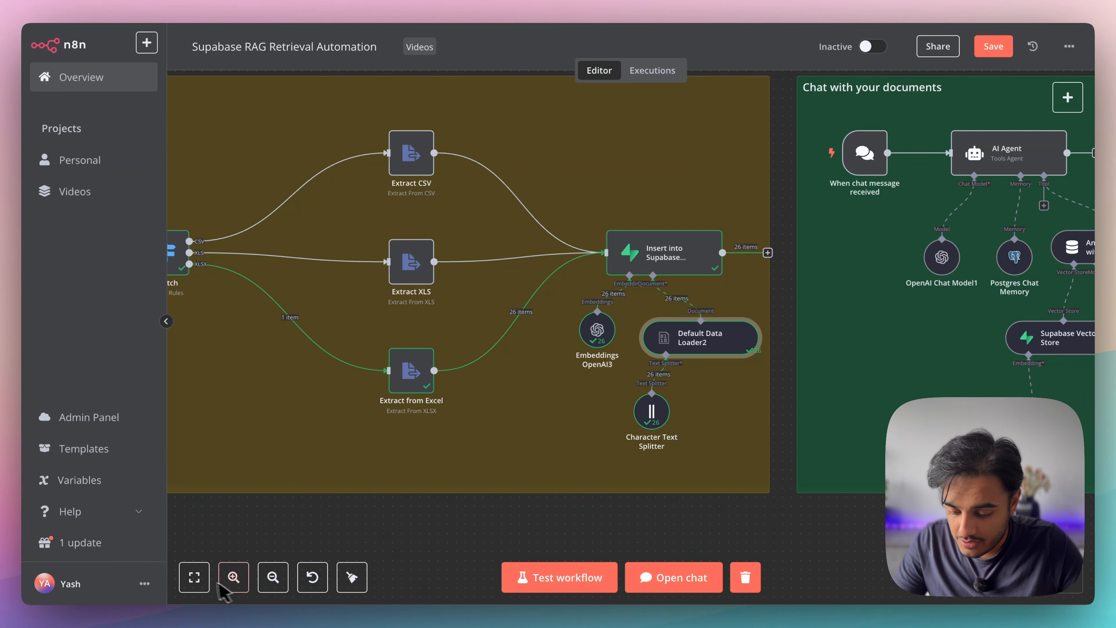
Open the workflow chat and reset the session to clear old messages
{"action": "left_click", "coordinate": [655, 567]}
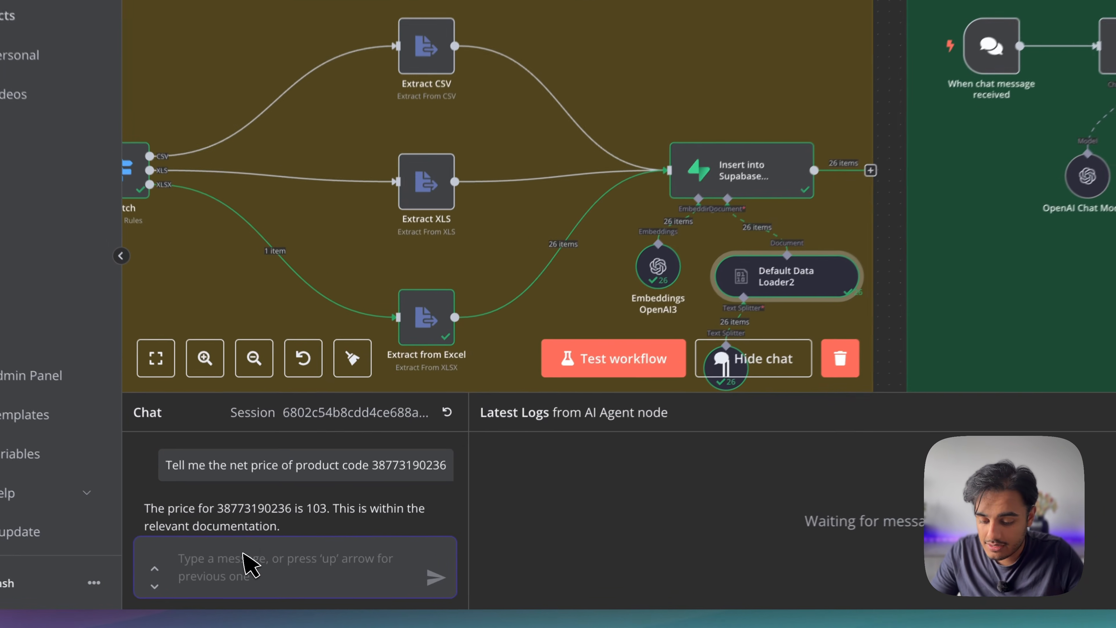
{"action": "left_click", "coordinate": [451, 405]}
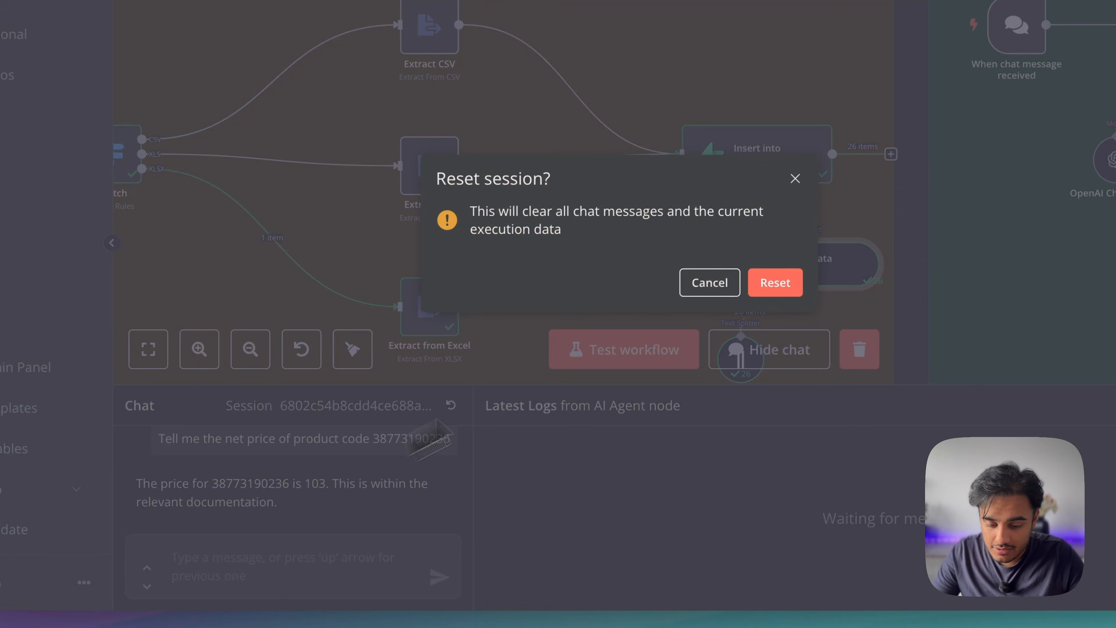
{"action": "left_click", "coordinate": [764, 293]}
{"action": "left_click", "coordinate": [213, 576]}
{"action": "key", "text": "ctrl+v"}
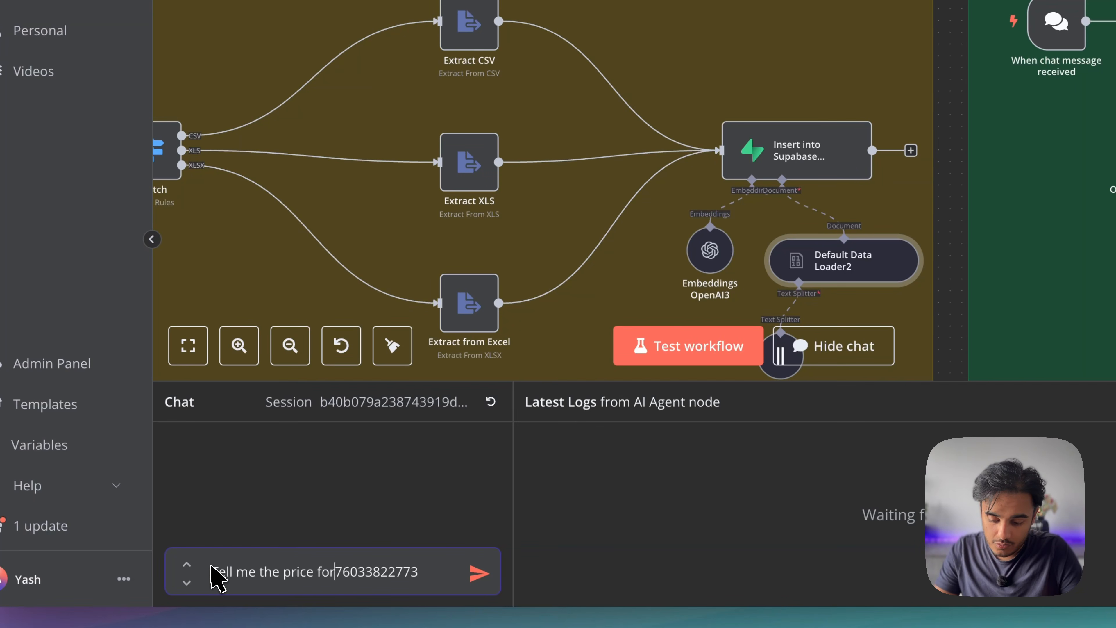
{"action": "type", "text": "Tell me the price for produ"}
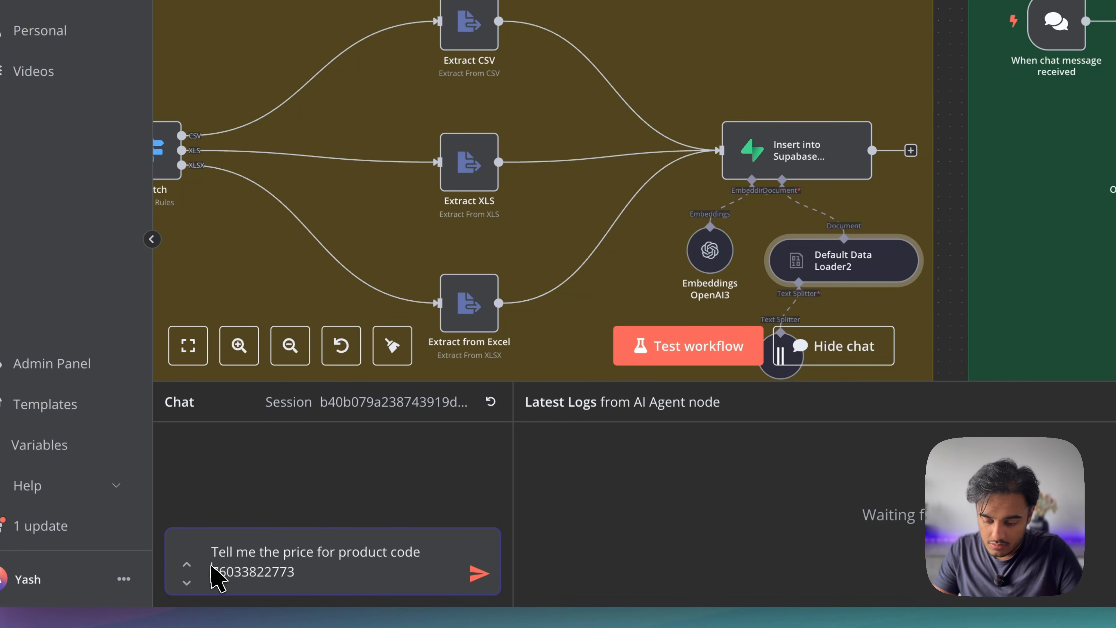
{"action": "type", "text": "ct code"}
{"action": "key", "text": "Return"}
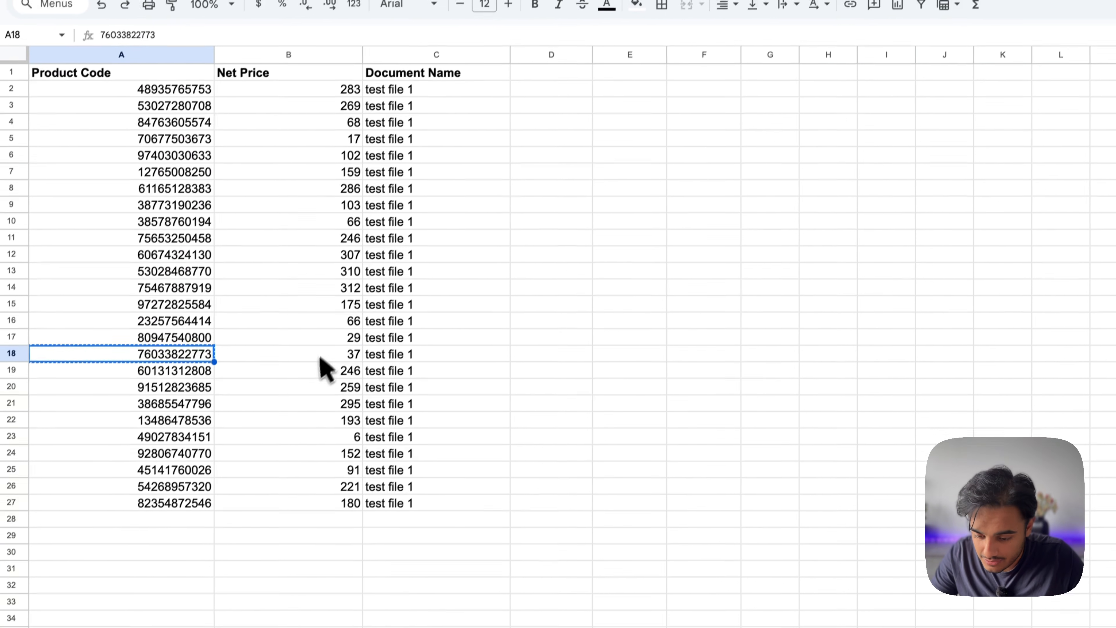
{"action": "left_click", "coordinate": [321, 357]}
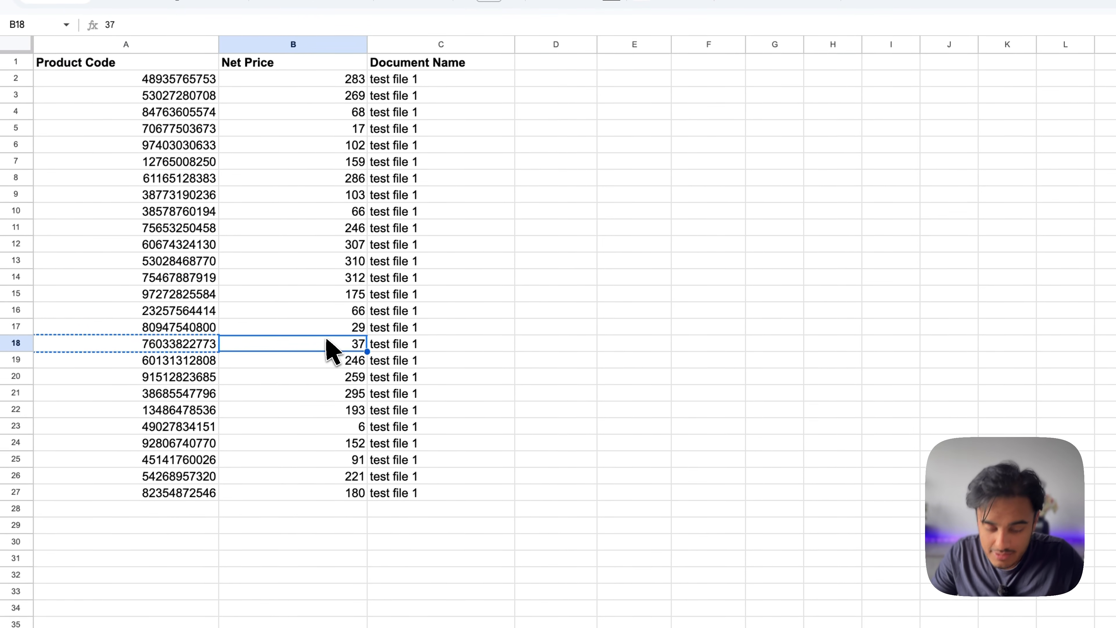